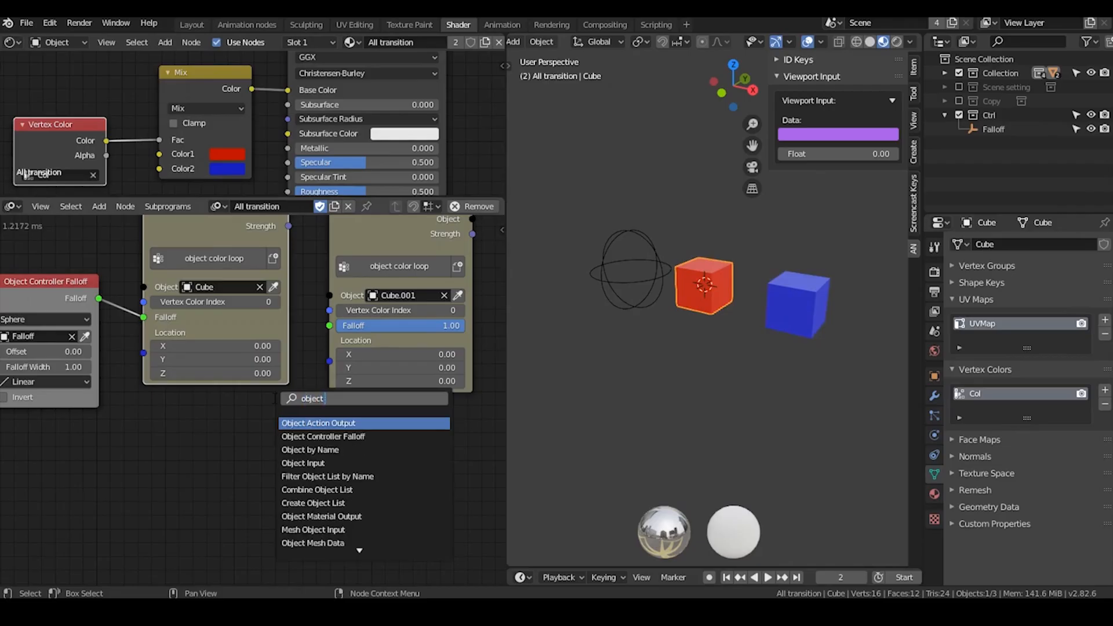
Add an Object Transforms Input node below the subprogram nodes and assign Cube.001 as its object.
type("trai")
key("BackSpace")
key("Return")
left_click(180, 401)
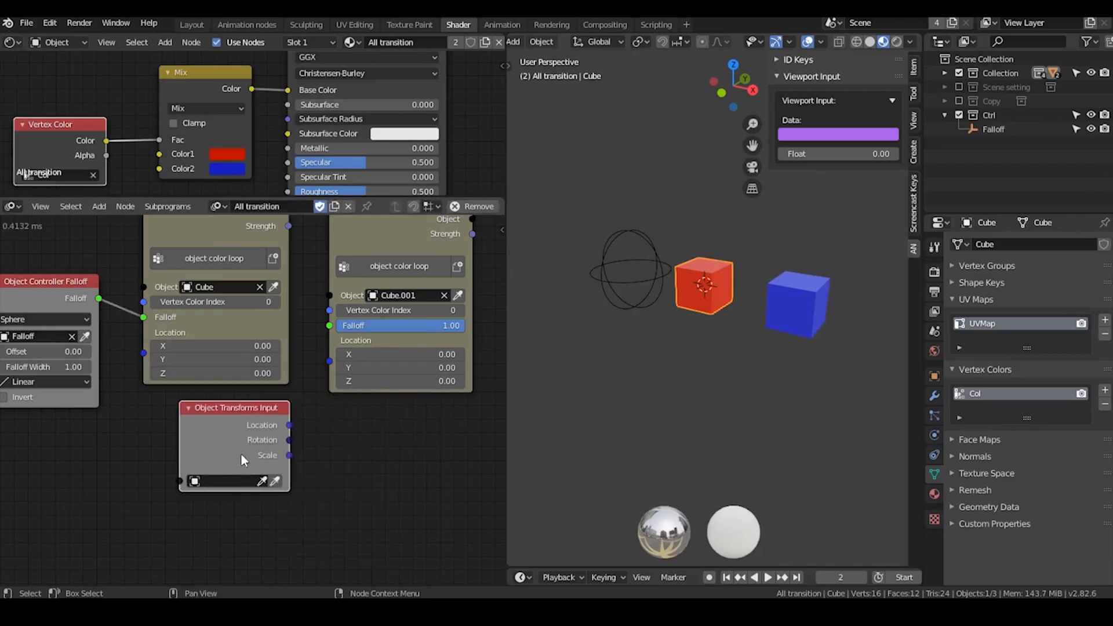
left_click(791, 307)
left_click(275, 482)
Connect the transforms node's Location and the controller node's Falloff to the matching inputs of the Cube.001 subprogram node.
left_click_drag(253, 426, 331, 361)
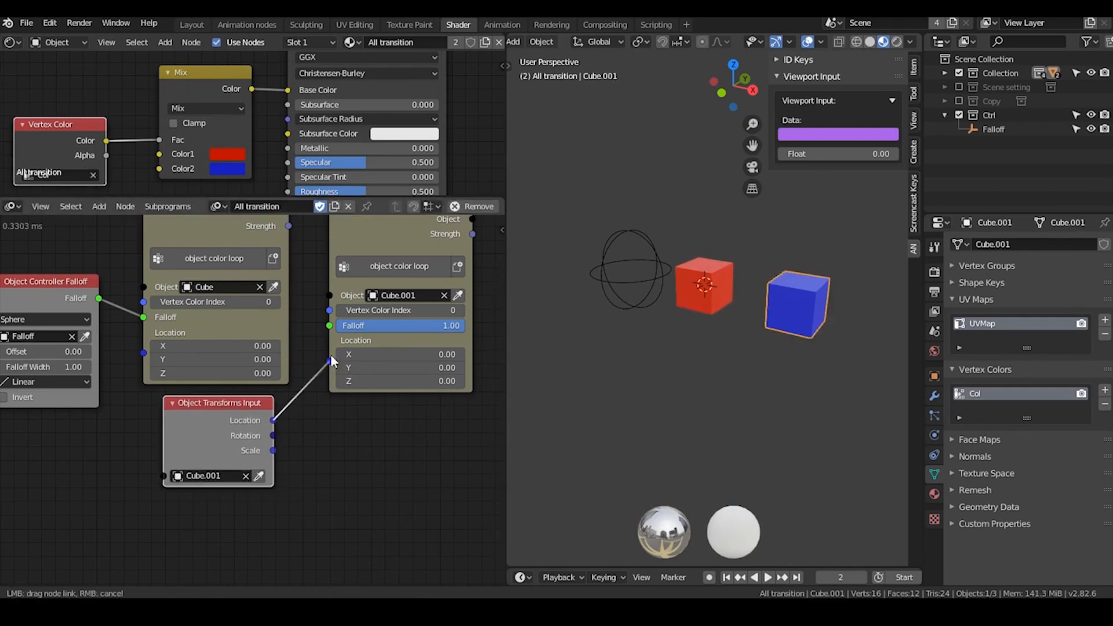
left_click_drag(99, 299, 330, 326)
middle_click_drag(355, 380, 289, 350)
Move the Falloff empty along X over the first cube, on to the second cube, and back to the first to test the color transition.
left_click(636, 267)
key("g")
key("x")
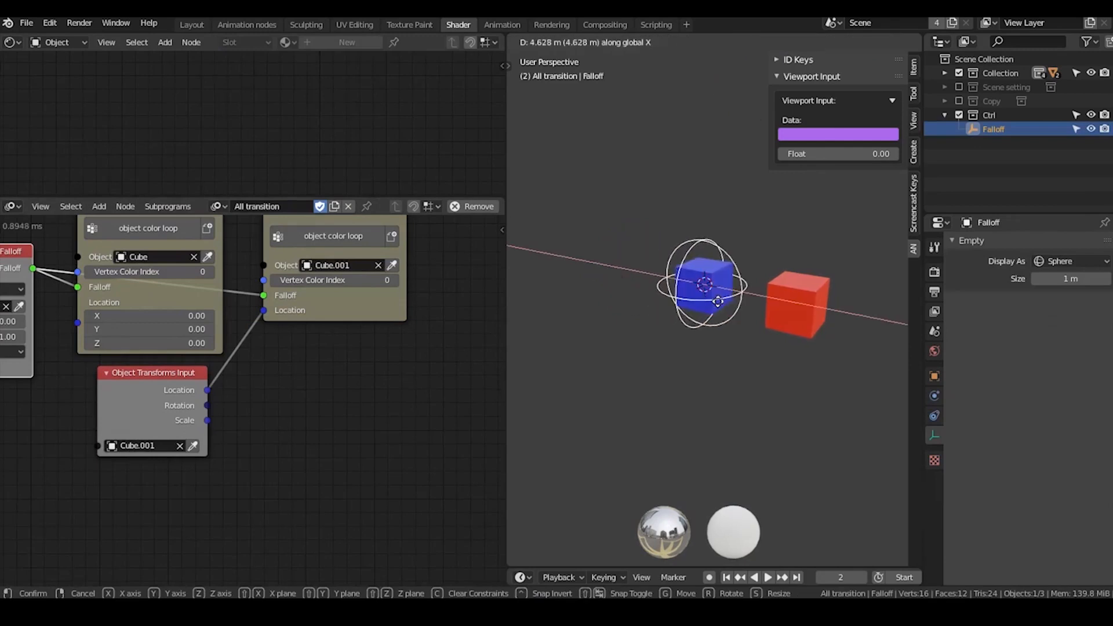
left_click(720, 302)
key("g")
key("x")
left_click(823, 323)
key("g")
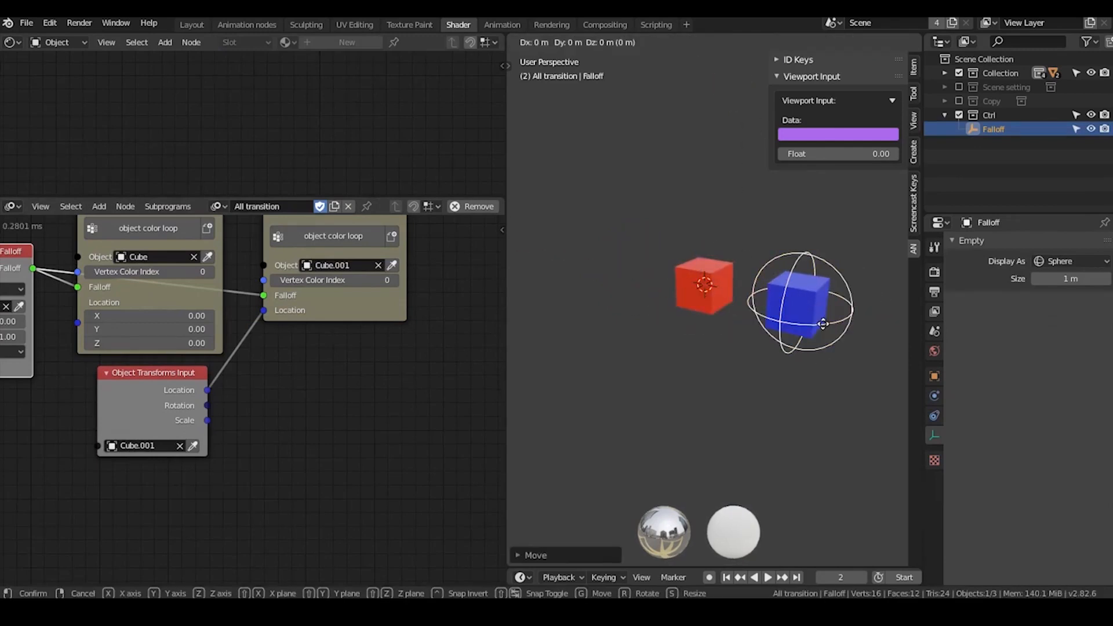
left_click(756, 311)
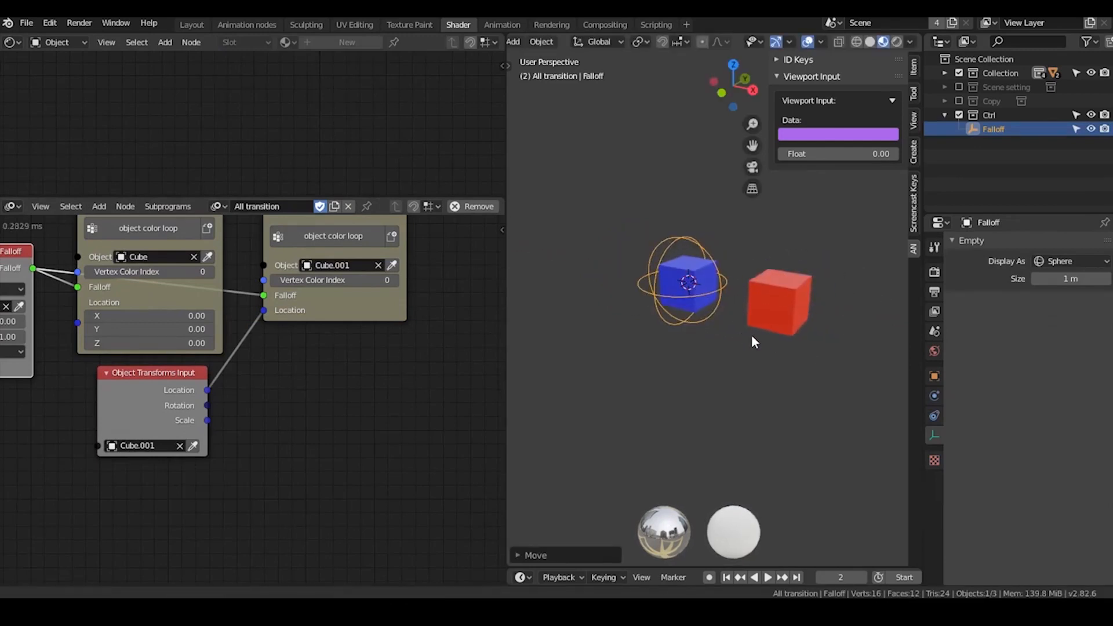
Scale the Falloff empty up around both cubes, shrink it to a small sphere, and move it away from the cubes.
key("s")
left_click(875, 266)
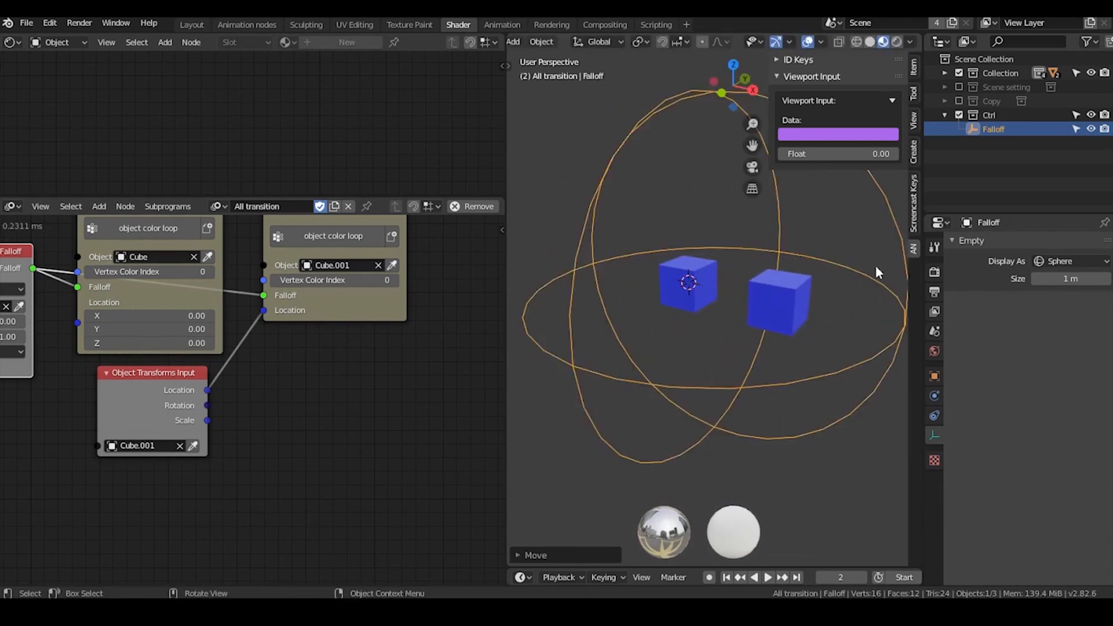
key("s")
left_click(733, 271)
key("g")
left_click(606, 247)
Examine the falloff controller, the two cubes and their Invoke Subprogram nodes with the object color loop.
left_click(690, 284)
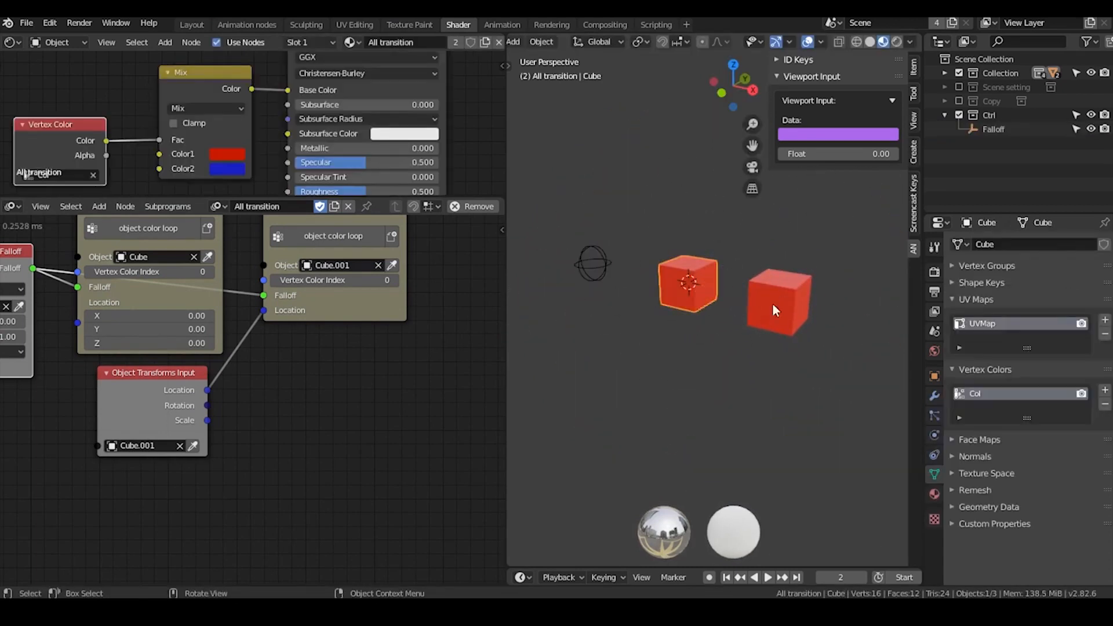
left_click(593, 264)
left_click(674, 272)
middle_click_drag(317, 339, 336, 395)
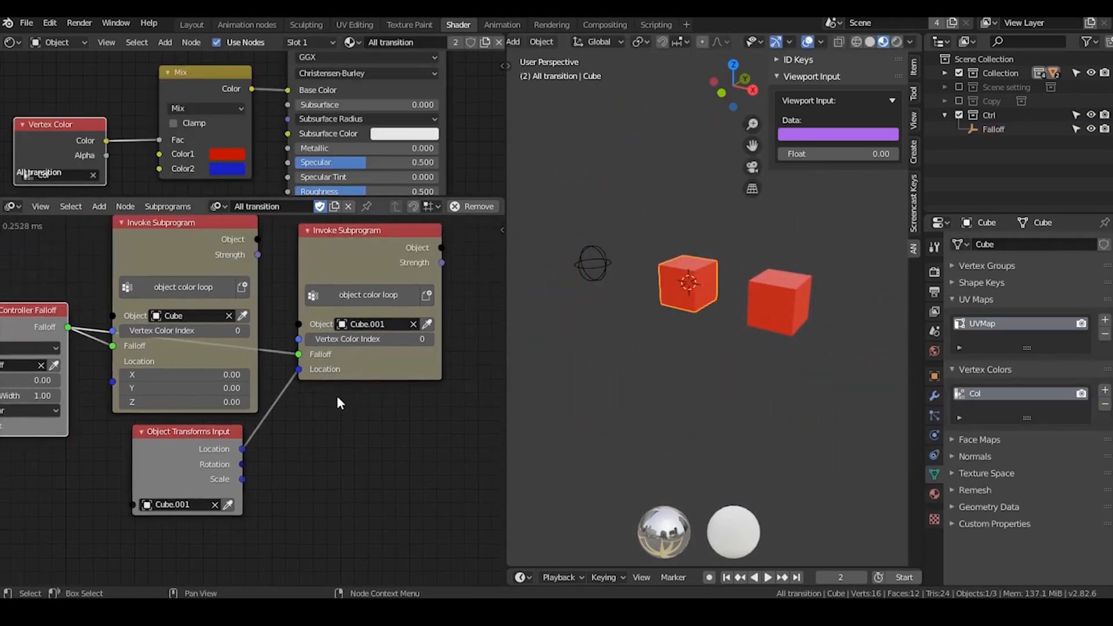
left_click(365, 262)
left_click(224, 245)
middle_click_drag(229, 258, 266, 260)
scroll(278, 262, "down", 2)
left_click(465, 250)
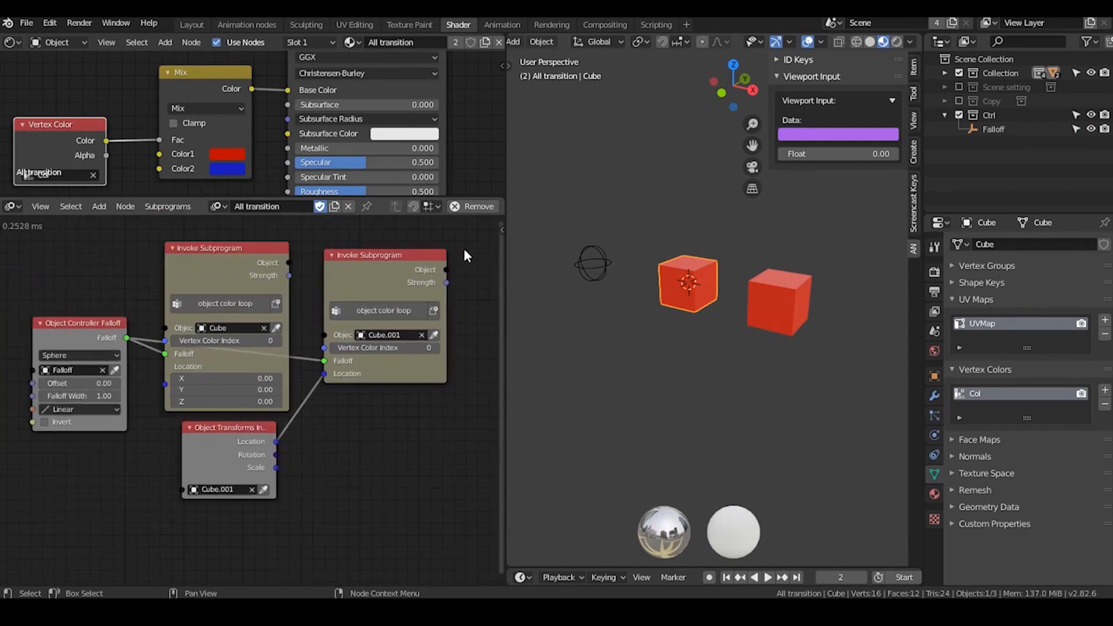
left_click_drag(455, 252, 189, 504)
left_click(290, 400)
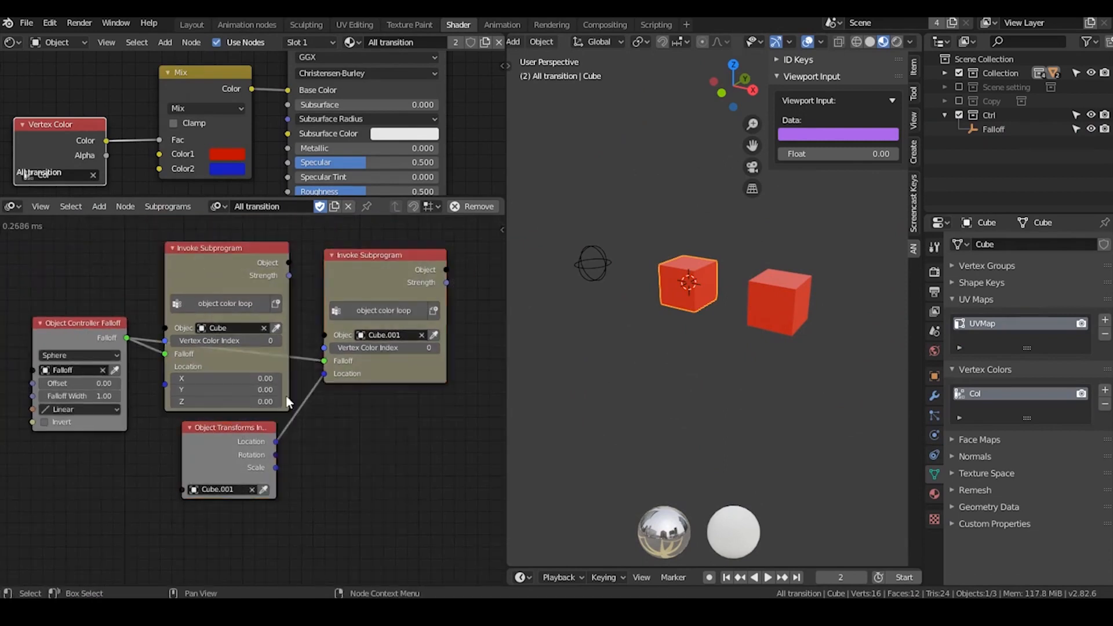
scroll(290, 402, "up", 2)
middle_click_drag(324, 536, 287, 327)
middle_click_drag(273, 383, 316, 584)
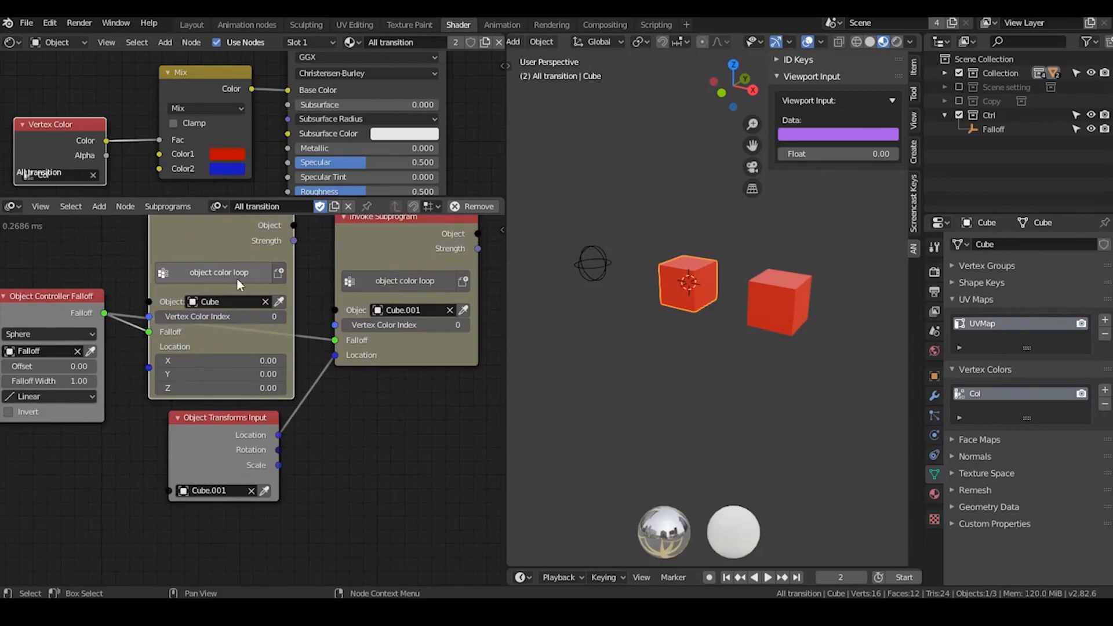
Add a Group Input node in an empty area of the All transition node tree.
middle_click_drag(300, 483, 264, 287)
key("ctrl+a")
type("group")
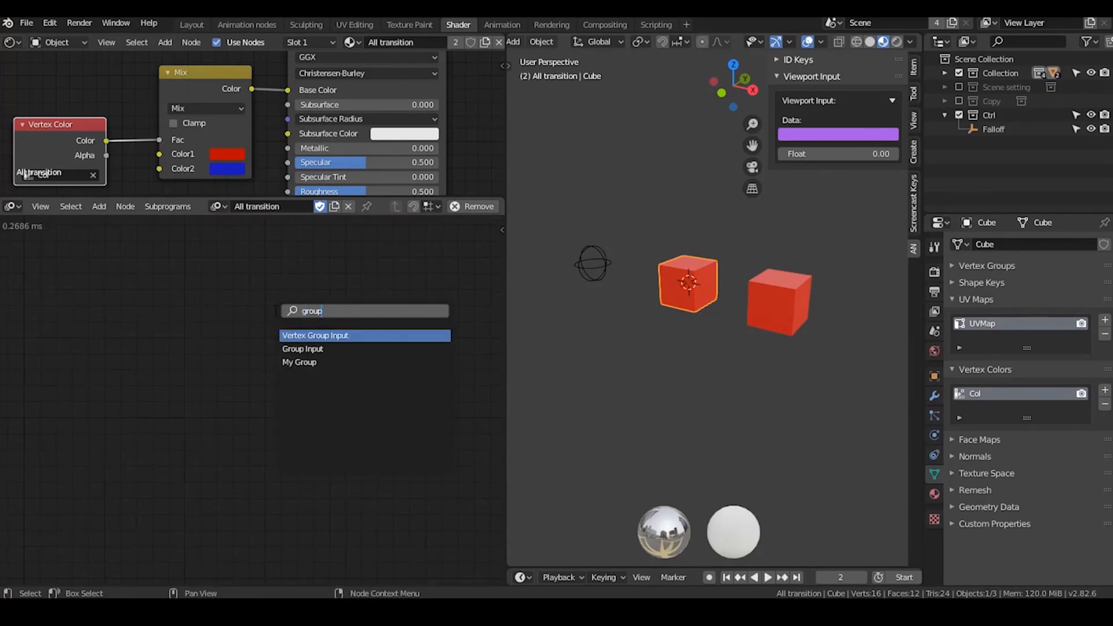
key("Down")
key("Down")
key("Up")
key("Return")
left_click(219, 316)
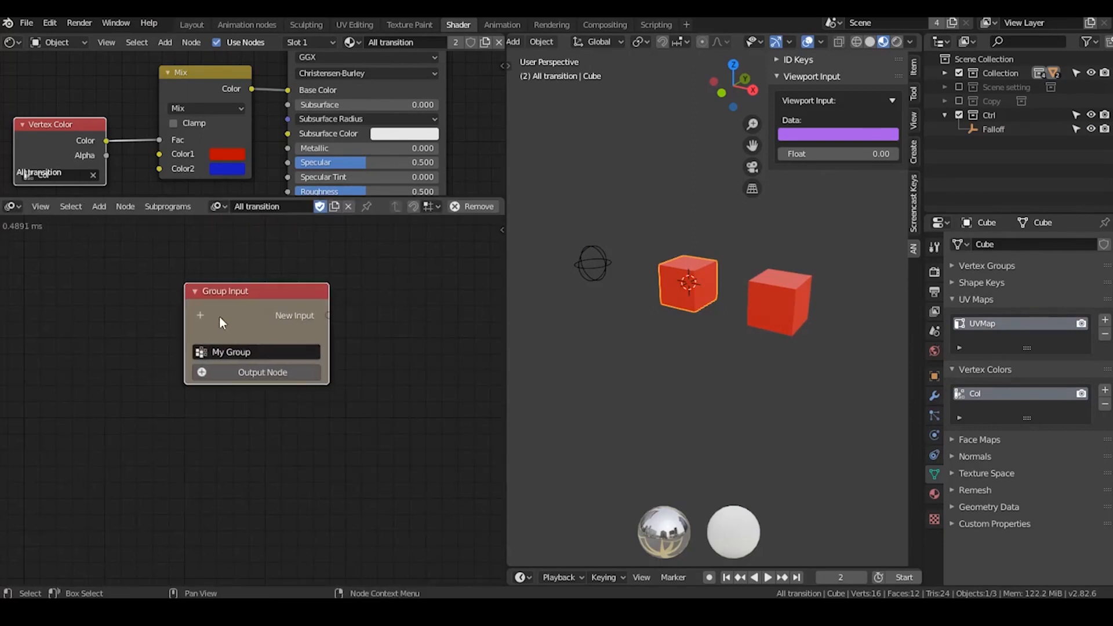
Add an Object input to the My Group input node.
left_click(204, 315)
type("object")
key("Return")
Add an Evaluate Falloff node beside the Group Input node and link its Falloff input to the group's New Input socket.
middle_click_drag(430, 347, 273, 321)
key("ctrl+a")
type("evaluate")
key("Return")
left_click(272, 266)
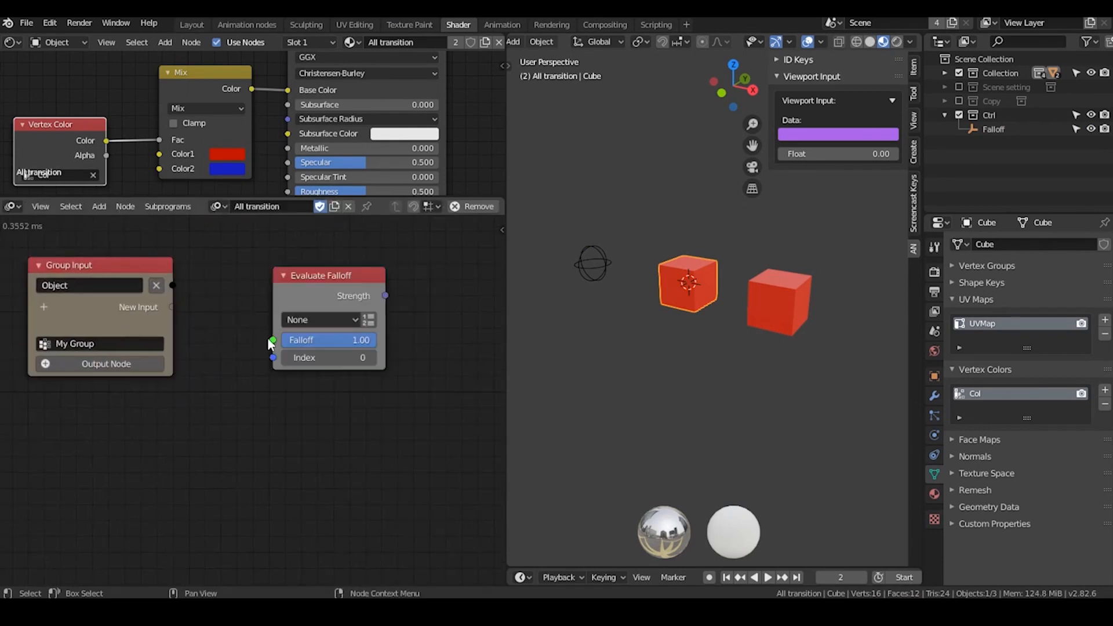
left_click_drag(273, 341, 172, 307)
left_click(301, 317)
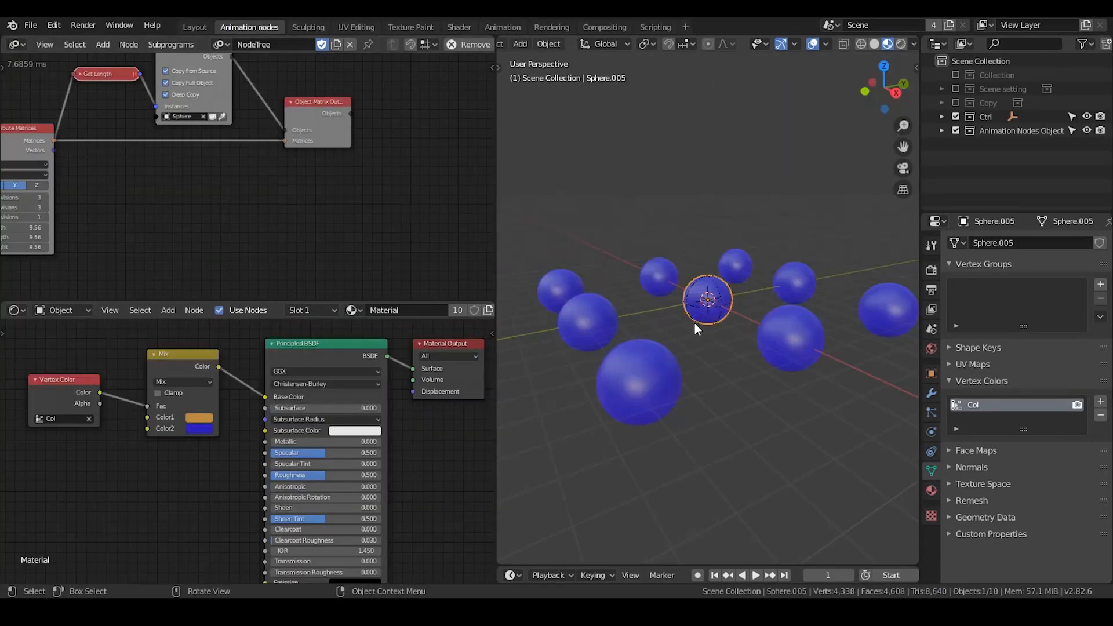
Enable the Collection that holds the source Sphere and hide that collection in the viewport.
left_click(956, 75)
left_click(1019, 88)
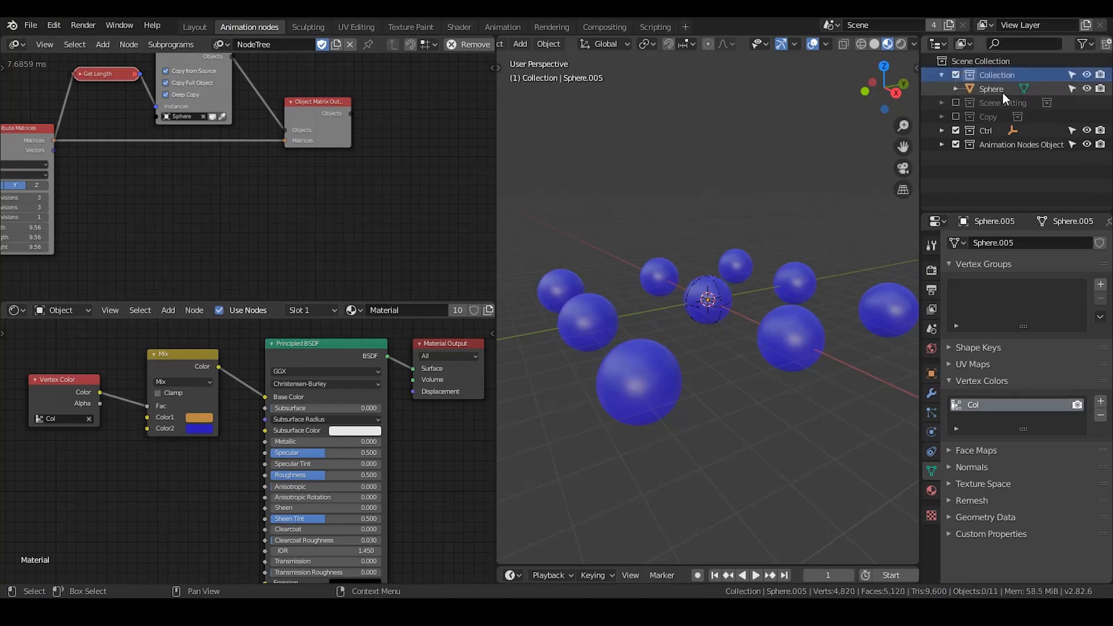
left_click(1086, 75)
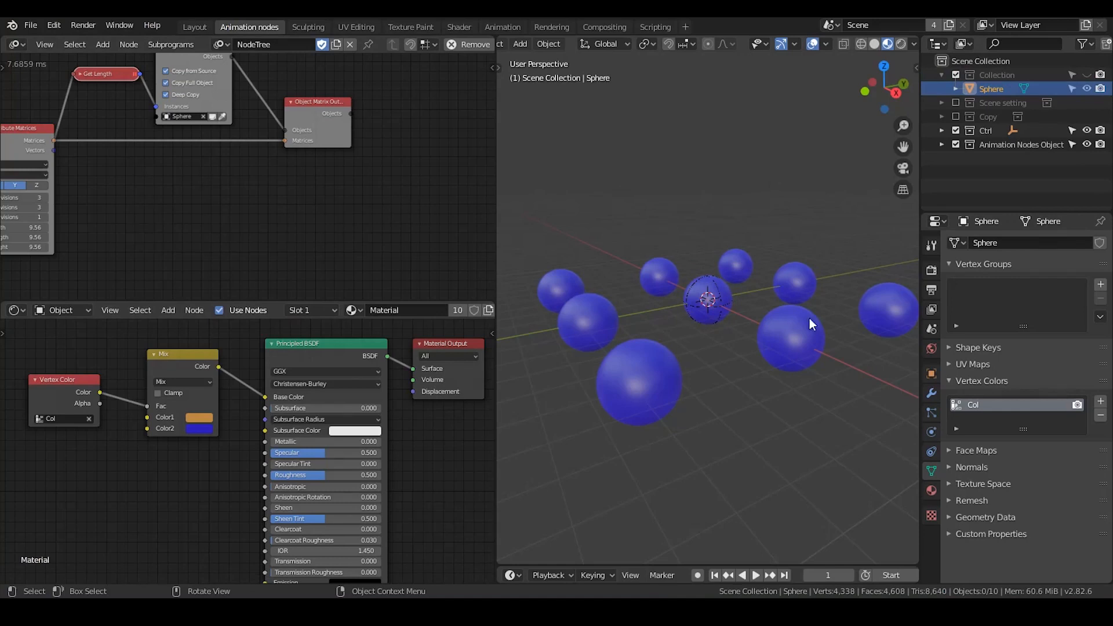
Examine the instancing nodes up to Object Matrix Output and the vertex color layer of the sphere copies.
middle_click_drag(207, 225, 264, 222)
scroll(141, 186, "up", 2)
middle_click_drag(127, 179, 168, 226)
key("Home")
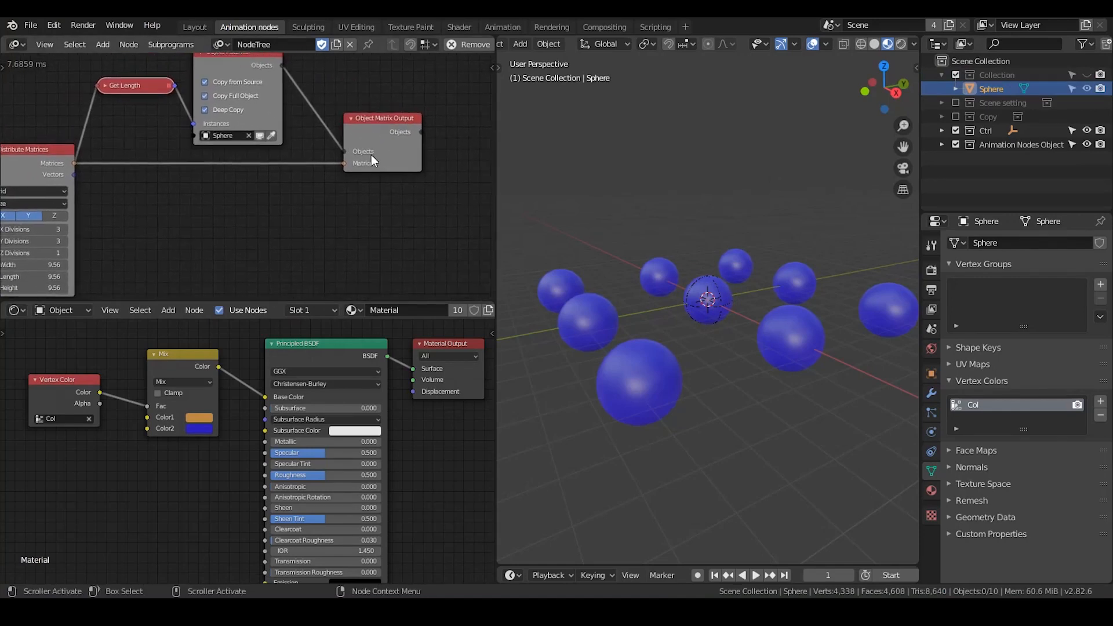
middle_click_drag(377, 184, 349, 154)
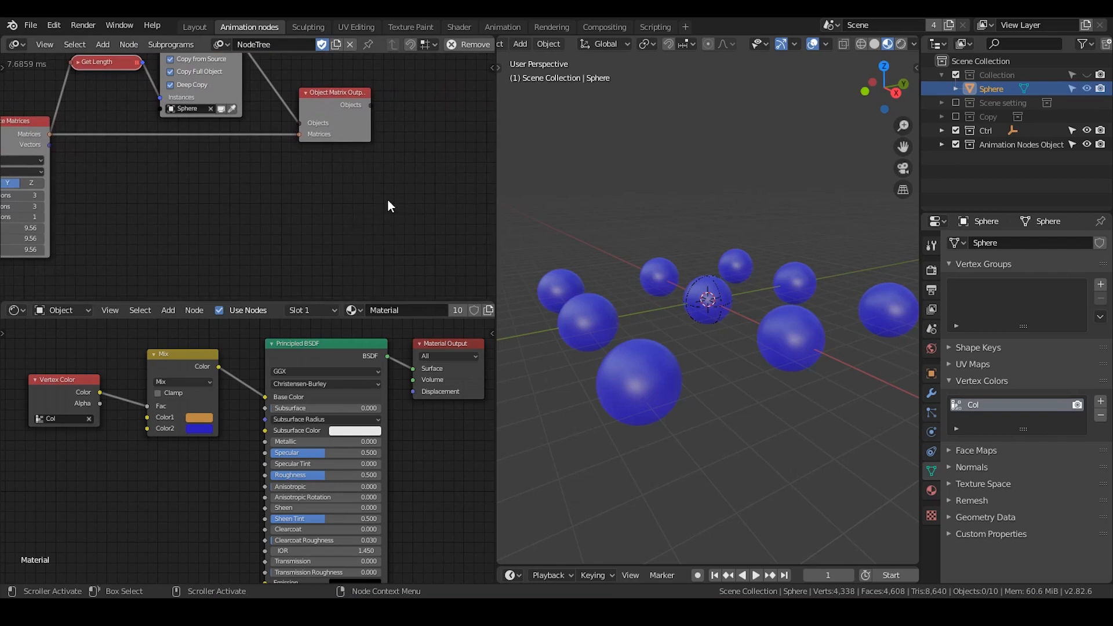
left_click(708, 297)
left_click(568, 339)
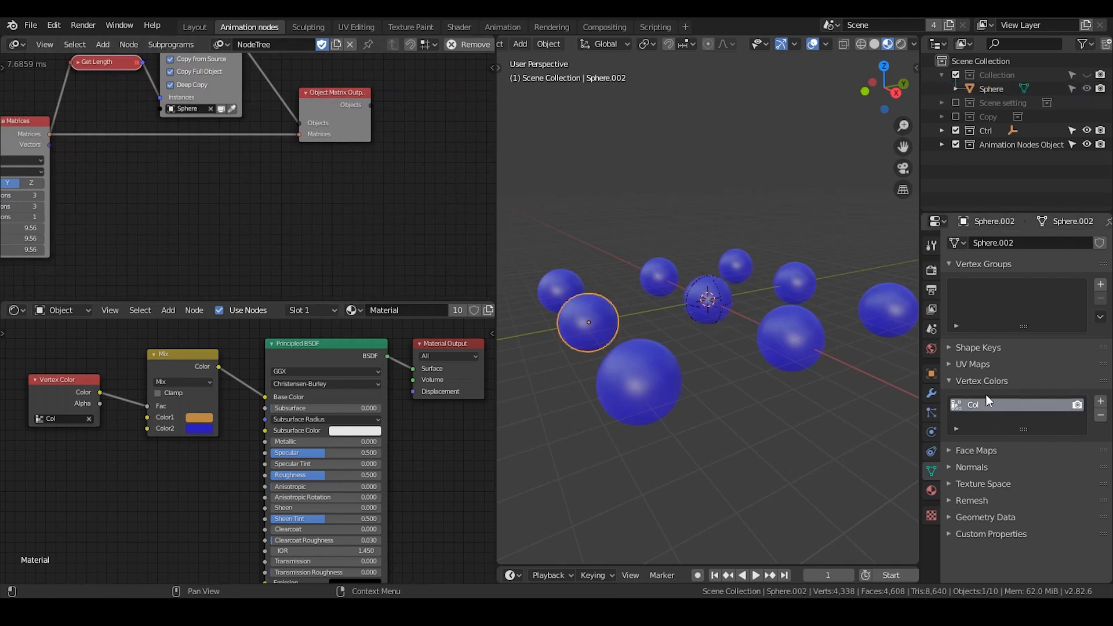
Add the vertex color transition list subprogram and connect Object Matrix Output's Objects to its Object List input.
middle_click_drag(323, 199, 254, 213)
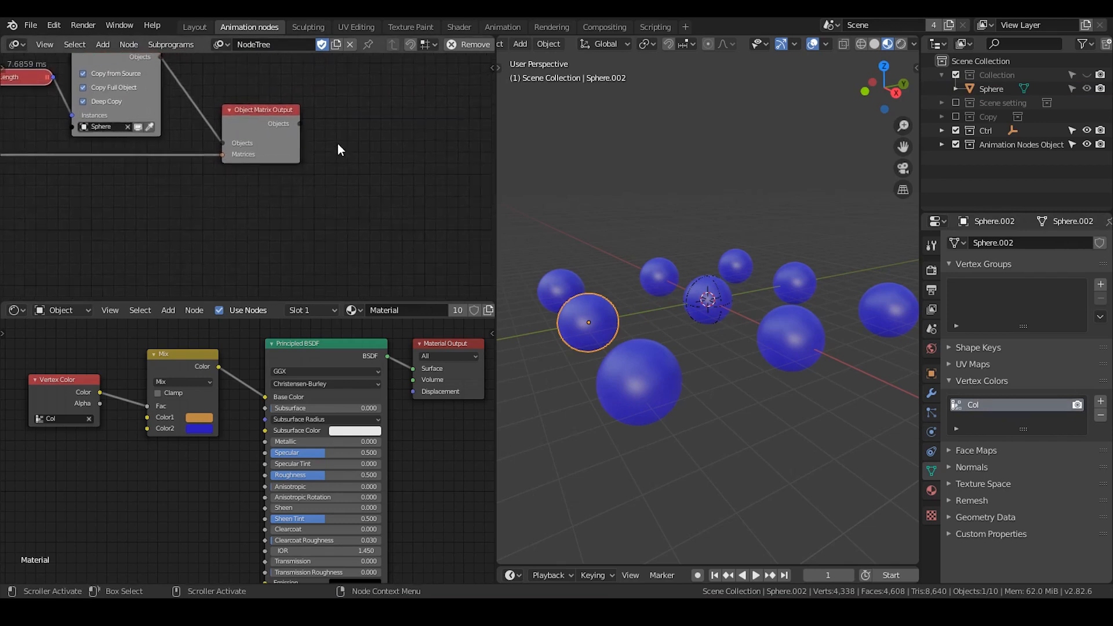
key("ctrl+a")
type("v")
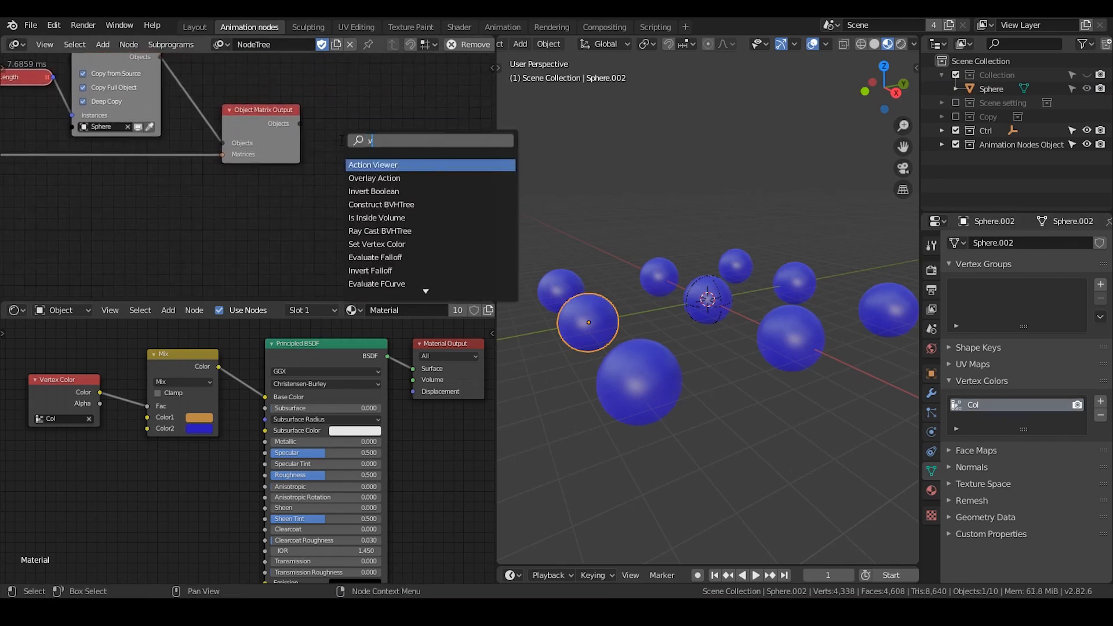
type("ertex color trans")
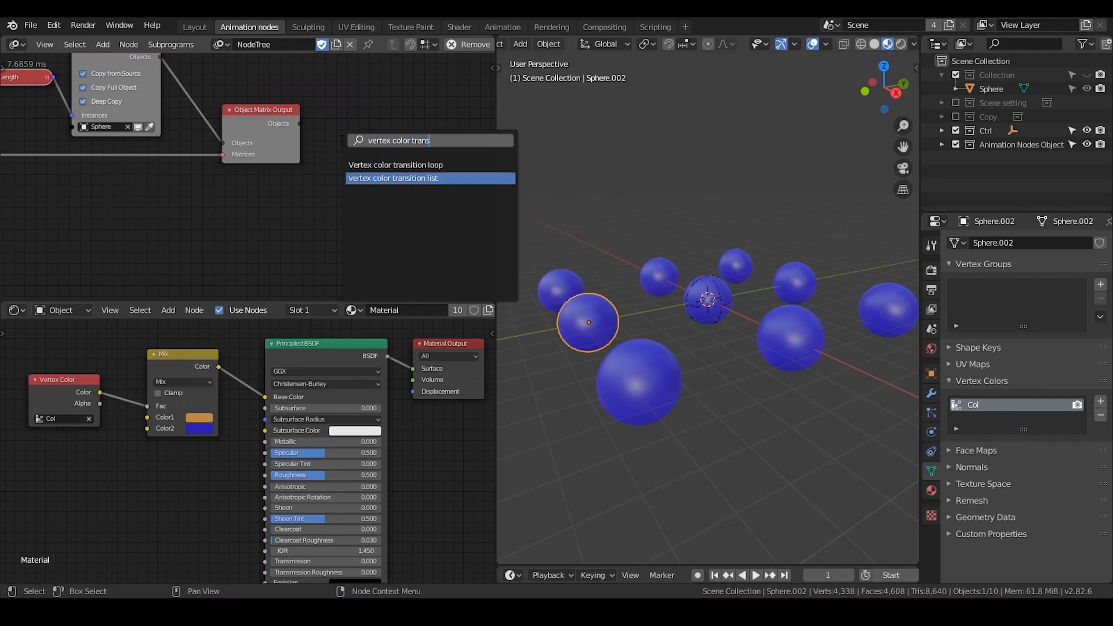
key("Return")
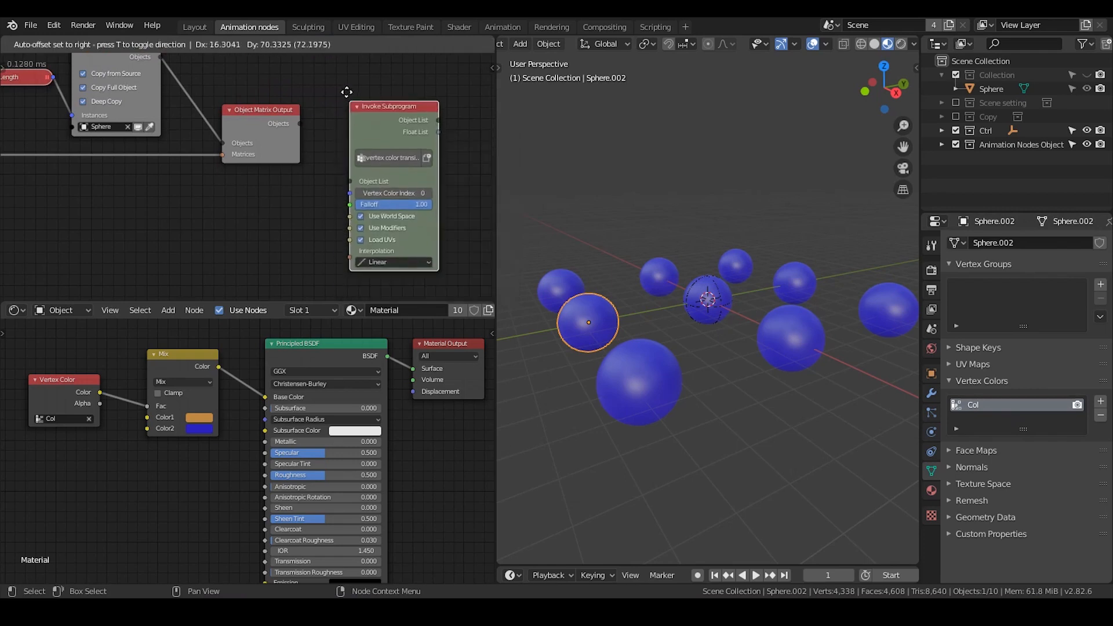
left_click(341, 74)
left_click_drag(300, 124, 345, 162)
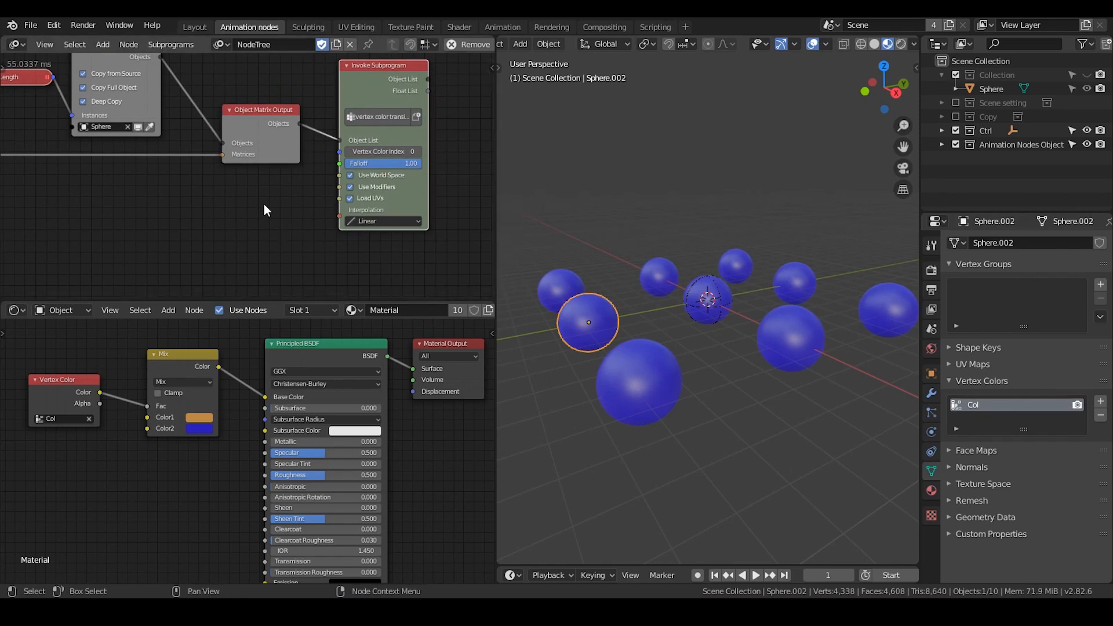
Add an Object Controller Falloff node below the Object Matrix Output node.
key("ctrl+a")
type("obje")
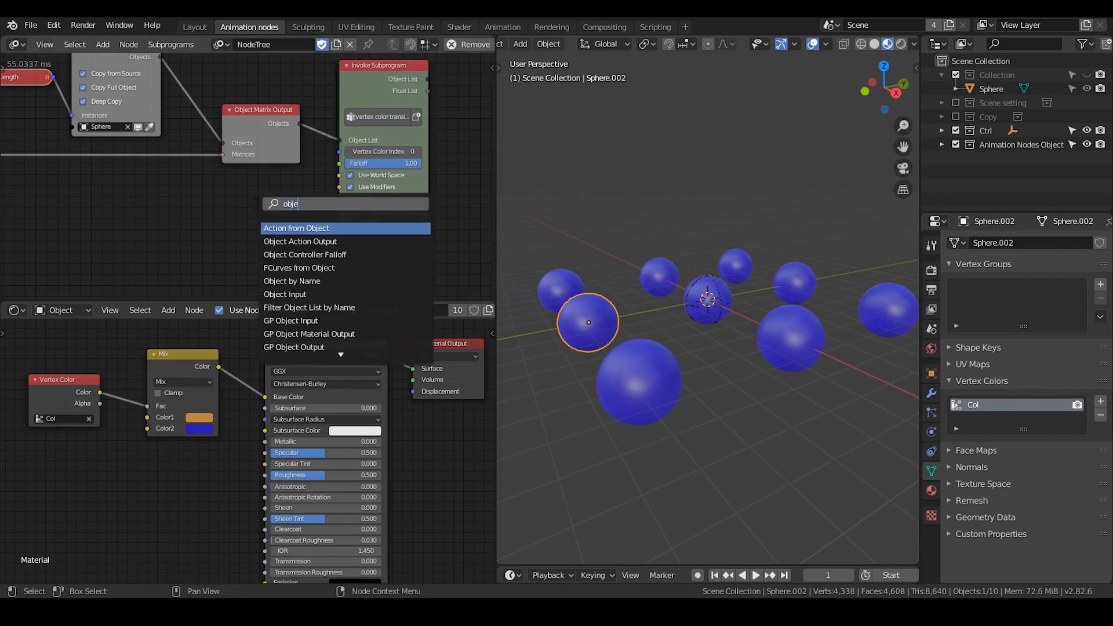
type("ct contro")
key("Return")
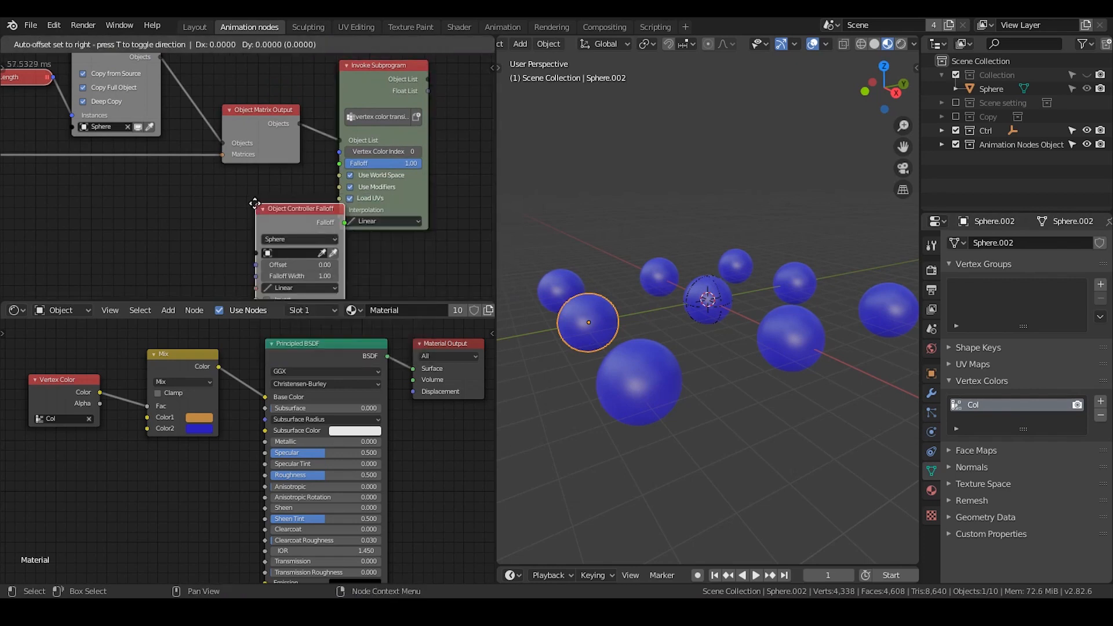
left_click(232, 175)
Assign the Controller empty to the falloff node and connect its Falloff output to the subprogram's Falloff input.
left_click(941, 131)
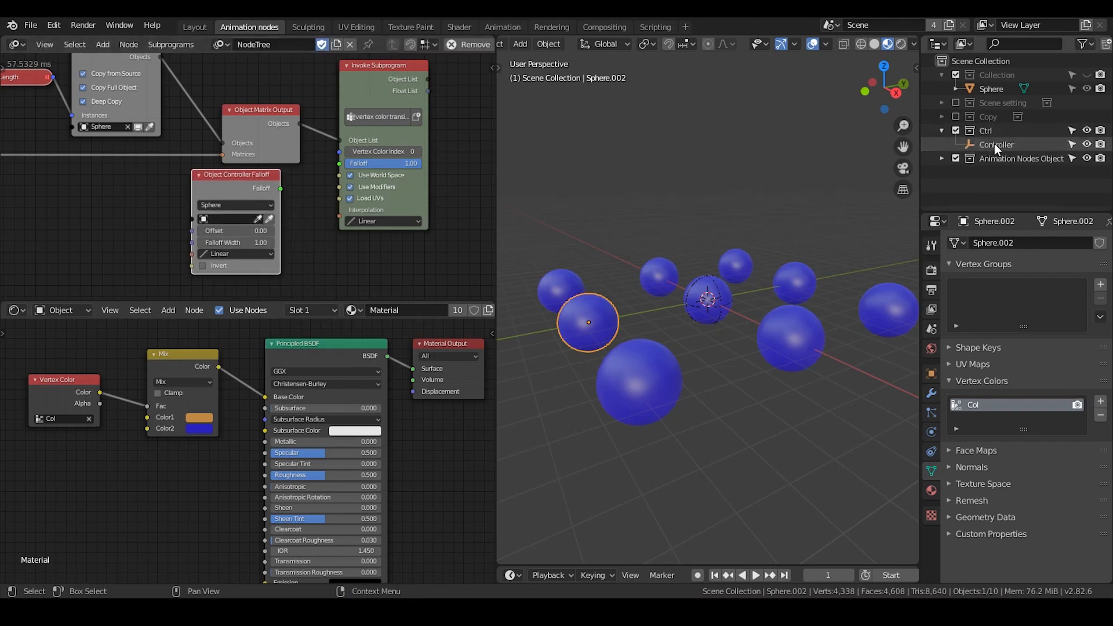
left_click(997, 144)
left_click(268, 218)
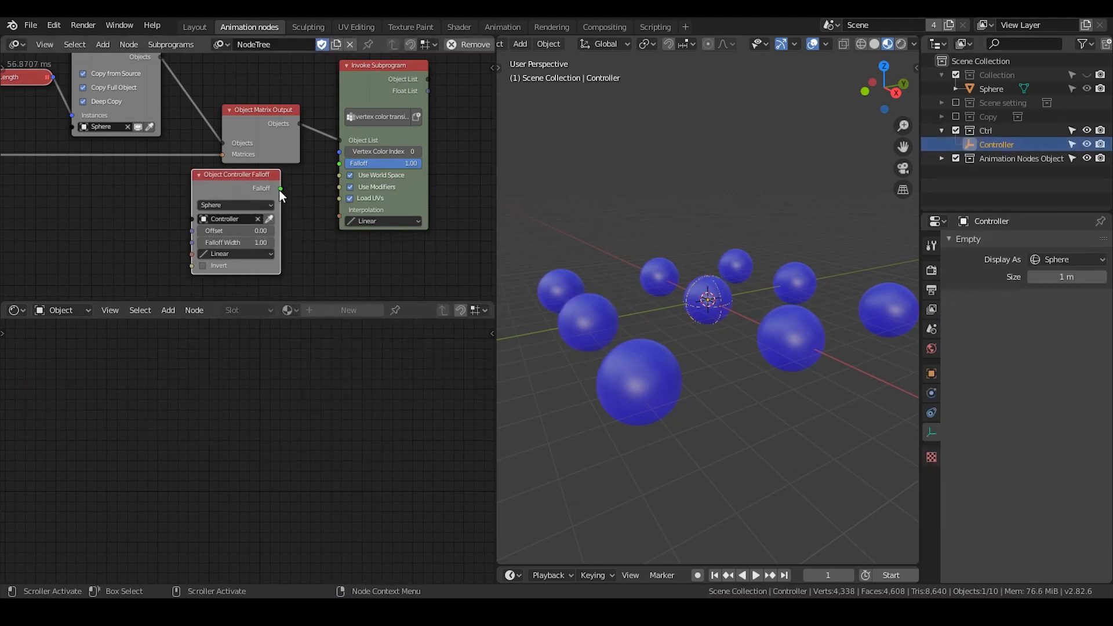
left_click_drag(280, 188, 340, 164)
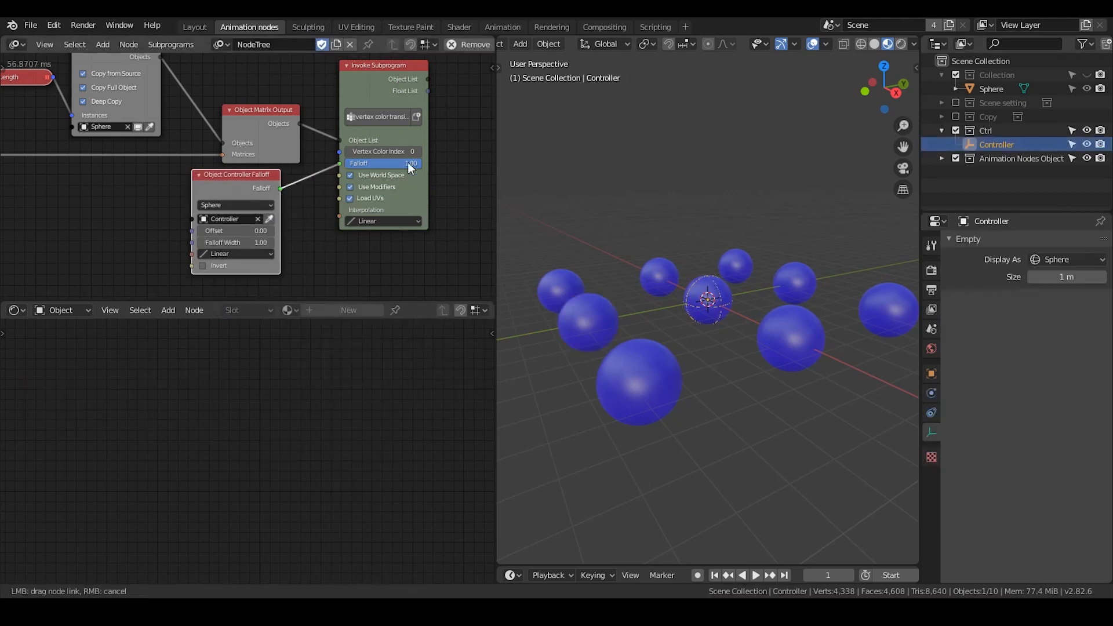
Select the Controller empty and scale it up around the center sphere.
left_click(718, 298)
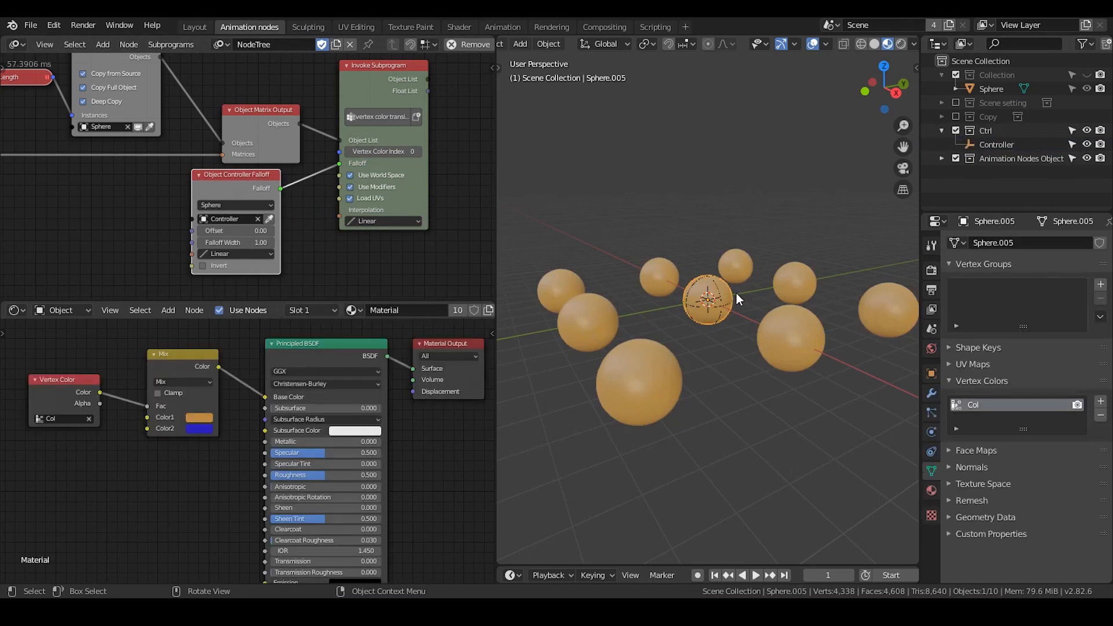
left_click(987, 144)
key("s")
left_click(568, 229)
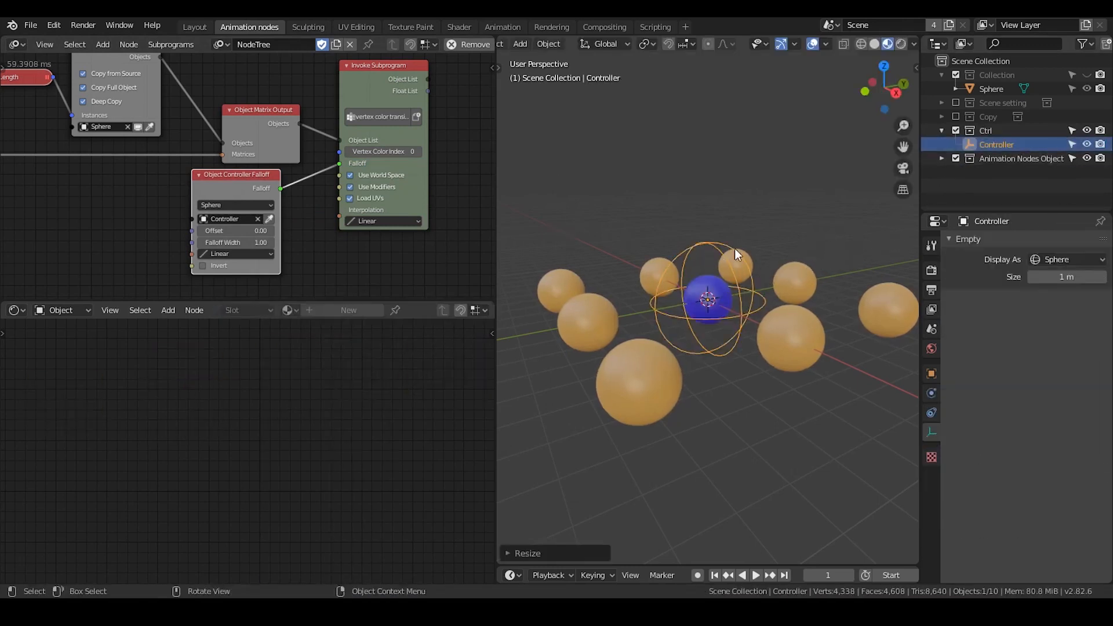
Move the Controller empty along Y onto the neighboring sphere and enlarge it slightly.
key("g")
key("y")
left_click(660, 299)
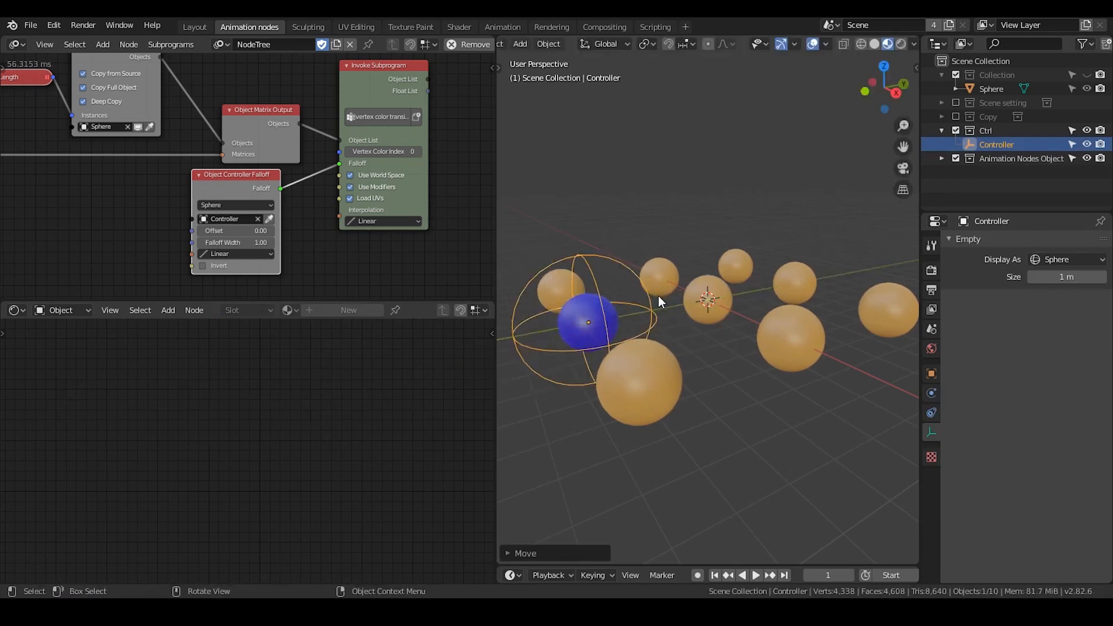
key("s")
left_click(675, 311)
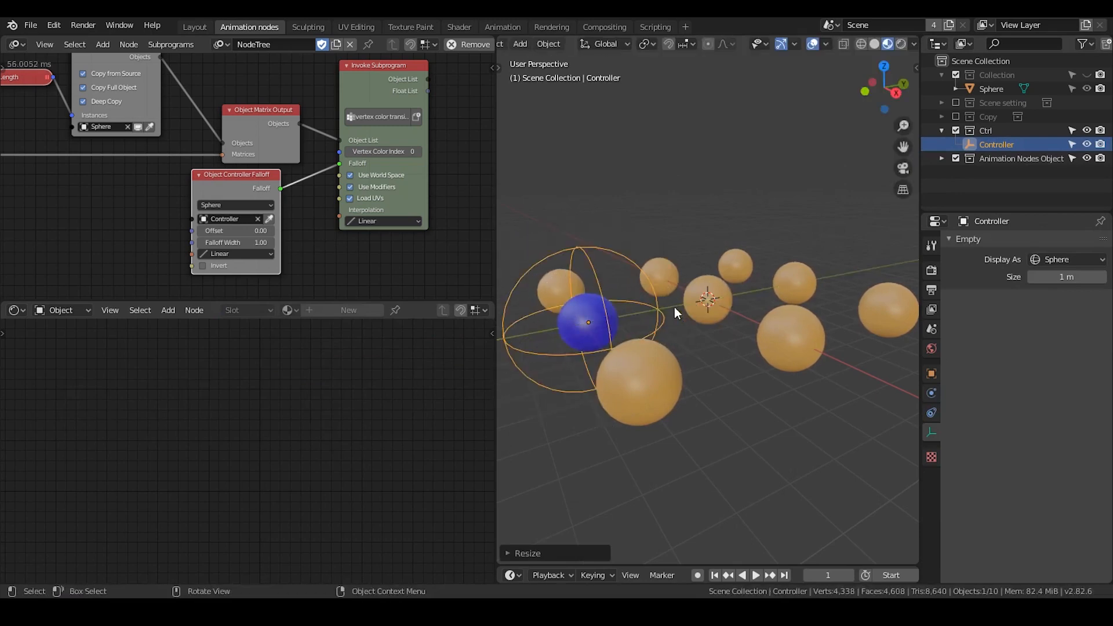
Move the Controller empty along Y back to the center sphere and scale it up about 2.5 times.
left_click(387, 223)
key("g")
key("y")
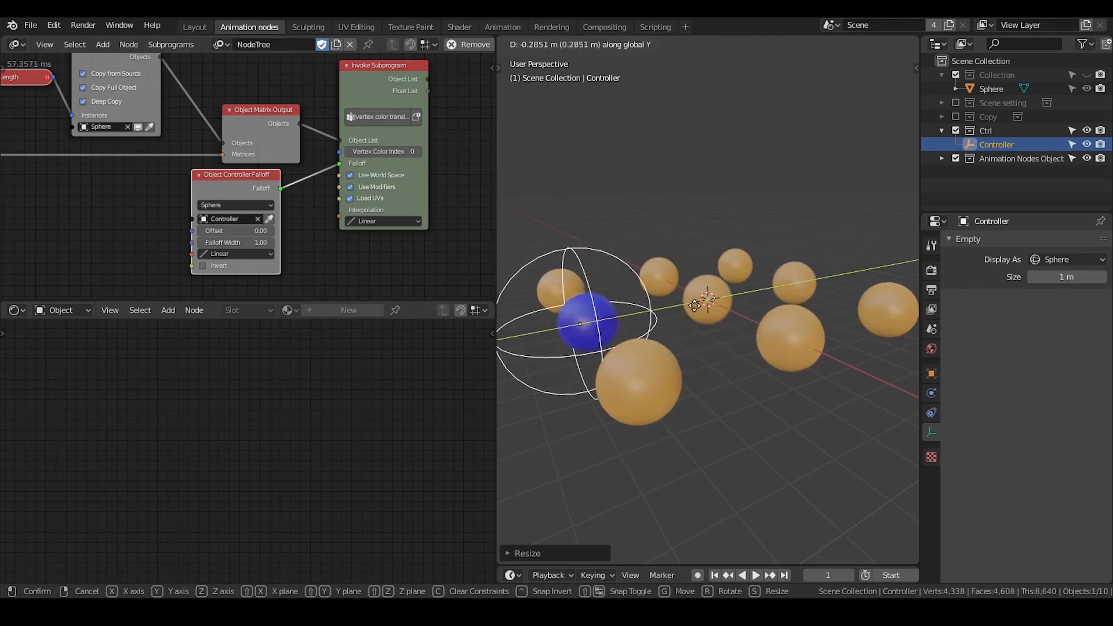
left_click(727, 301)
key("s")
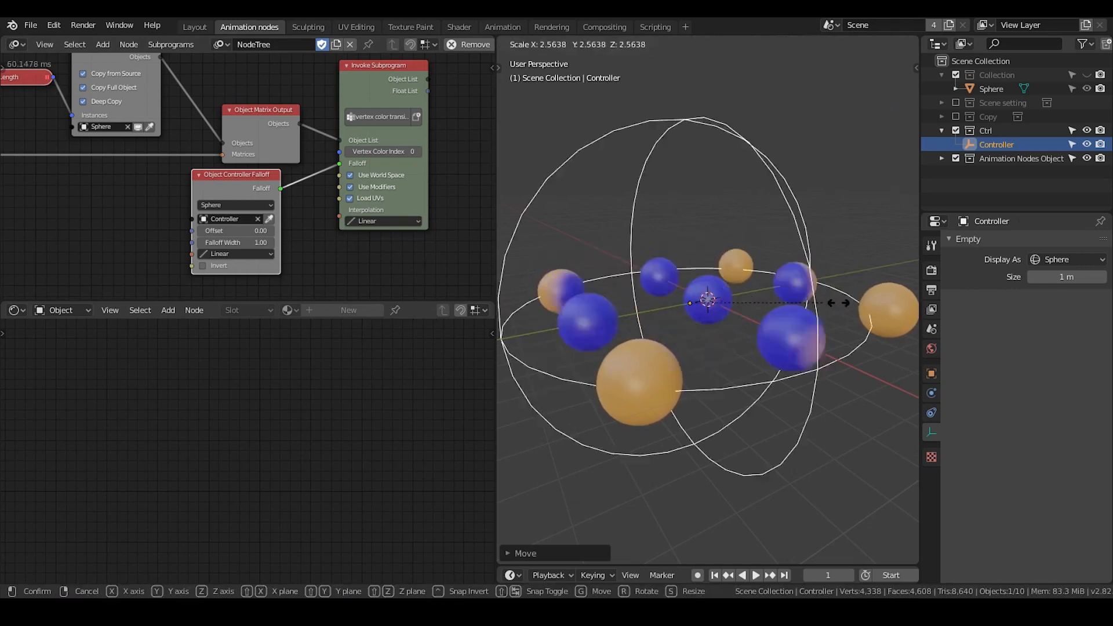
left_click(812, 303)
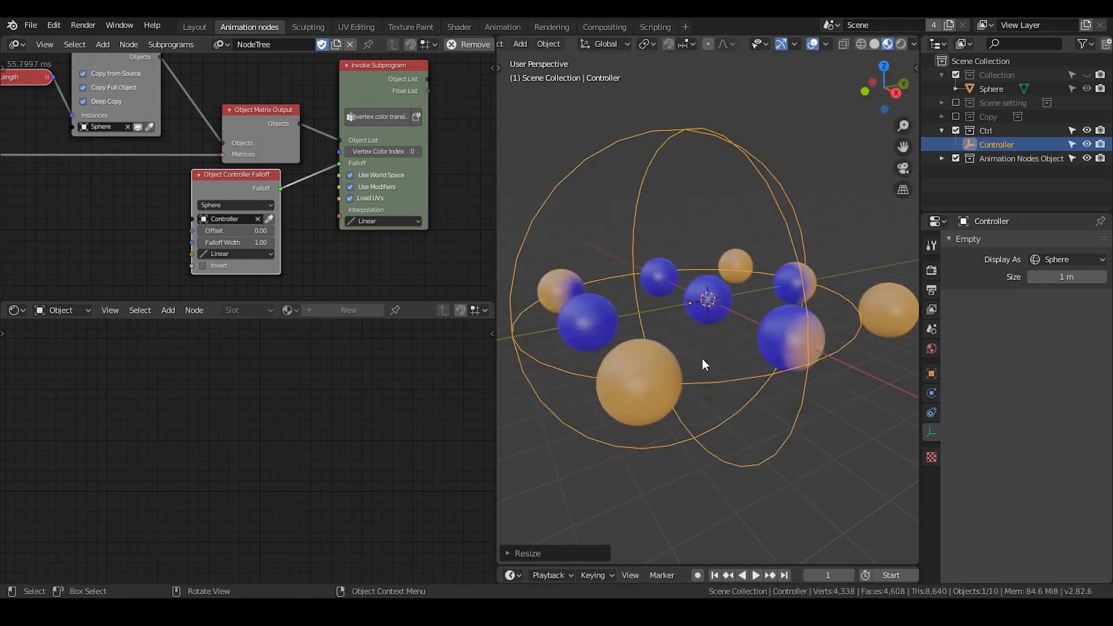
Switch the Object Controller Falloff to Directional and lower the Controller empty slightly along Z.
left_click(236, 205)
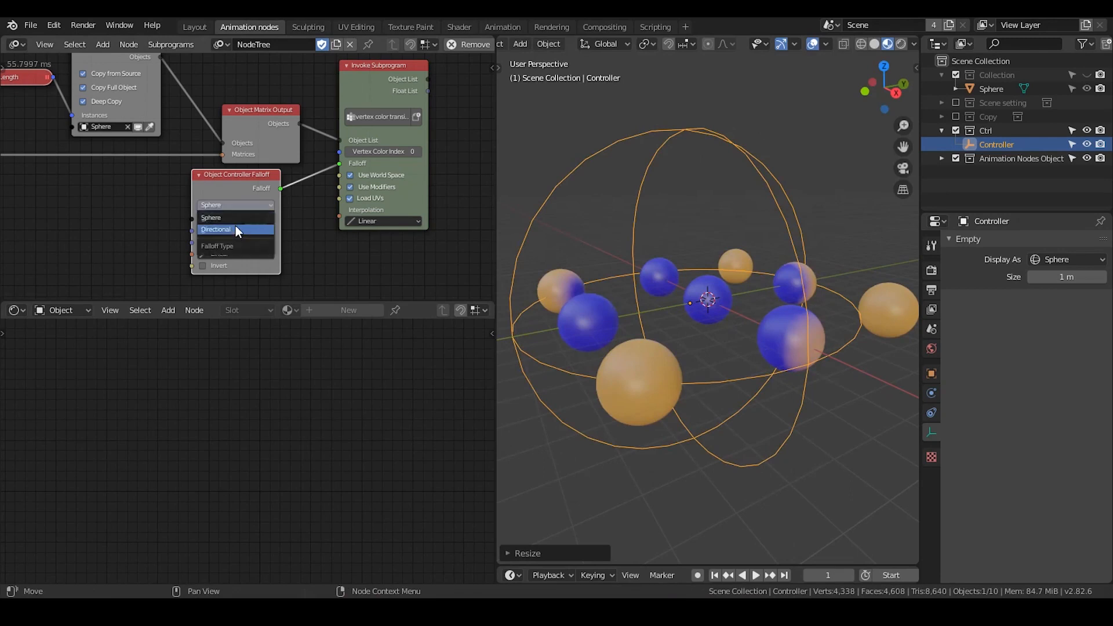
left_click(234, 227)
key("g")
right_click(746, 275)
key("g")
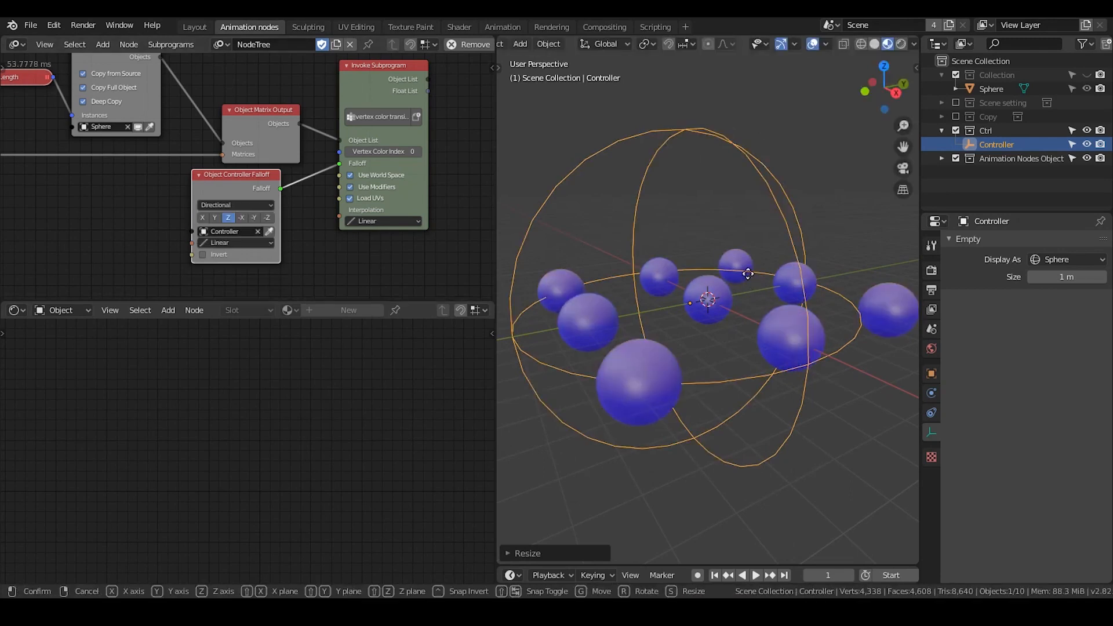
key("z")
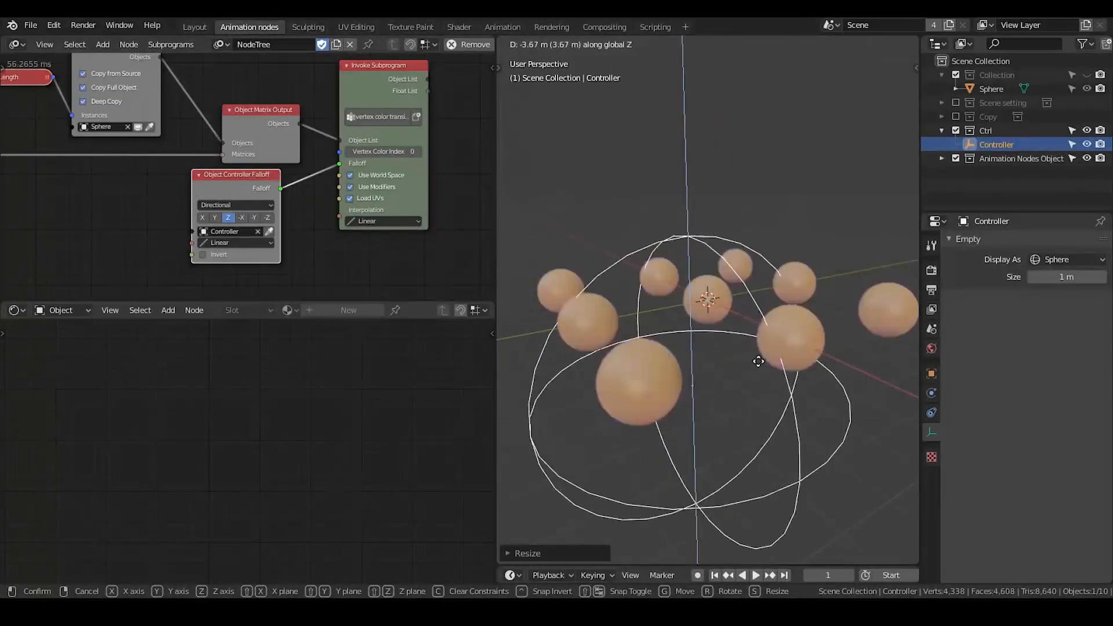
left_click(754, 298)
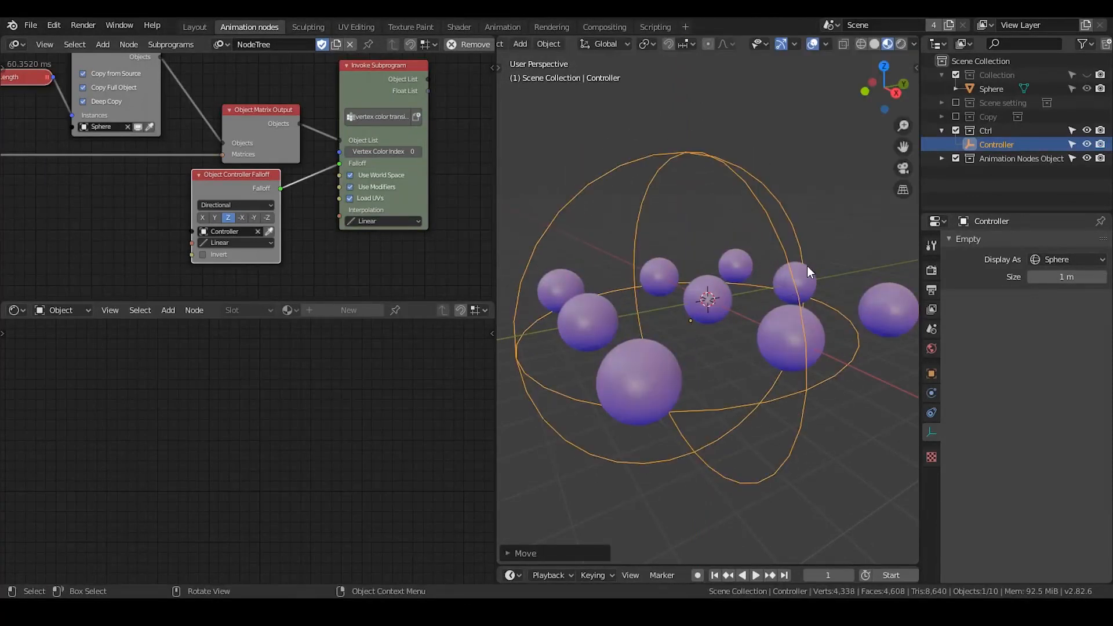
Shrink the Controller empty around the center sphere and set the falloff type back to Sphere.
key("s")
left_click(708, 294)
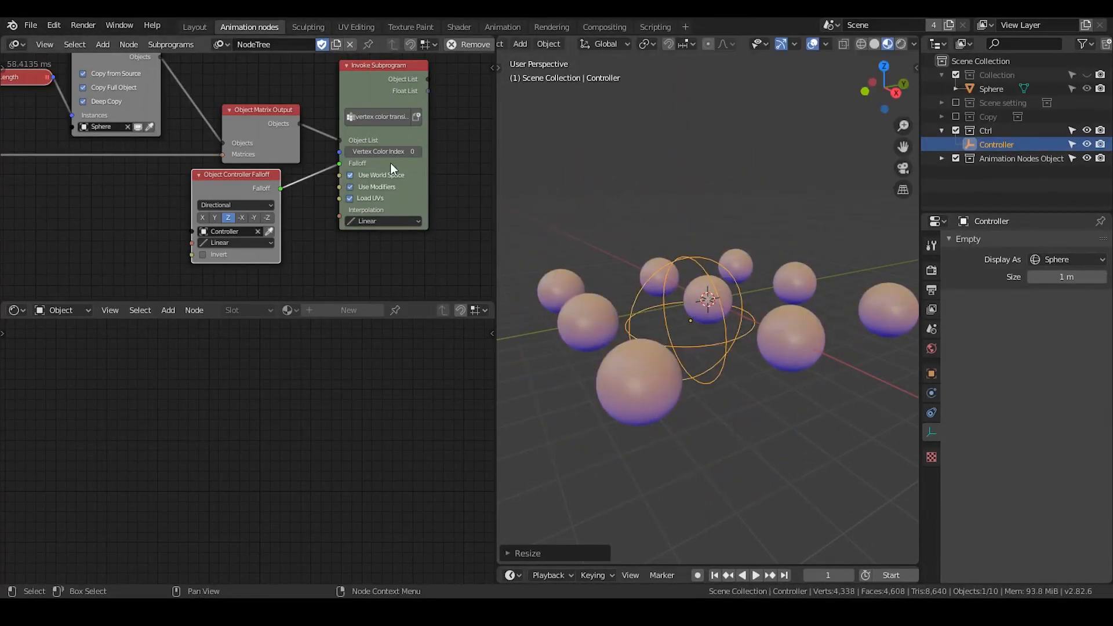
left_click(221, 205)
left_click(229, 230)
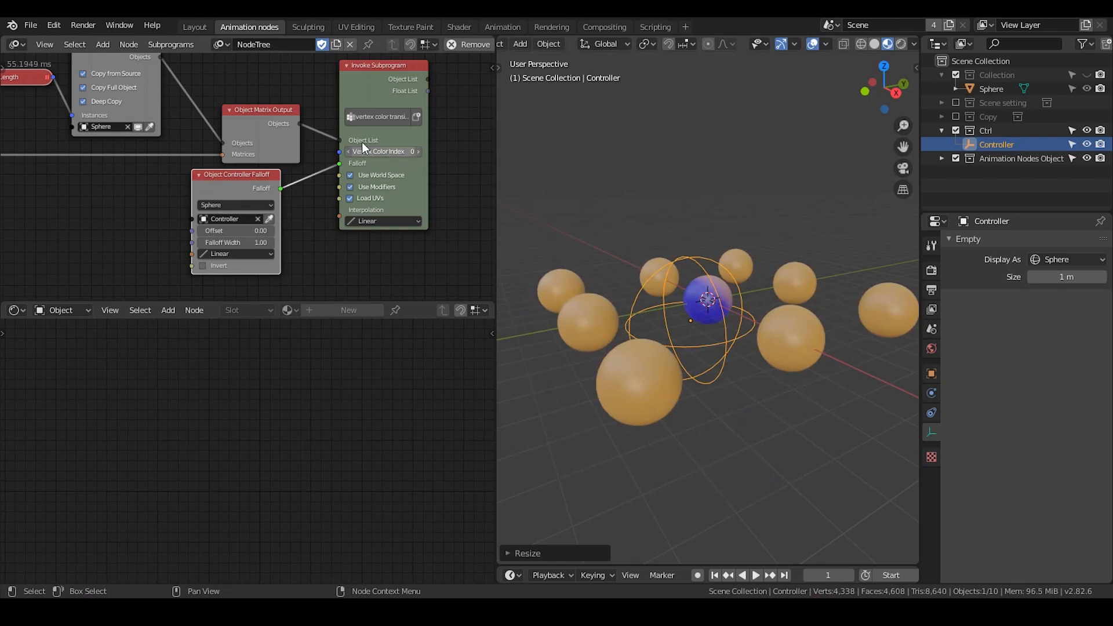
Reposition the Object Controller Falloff node directly beneath the Object Matrix Output node.
middle_click_drag(131, 187, 161, 194)
scroll(163, 192, "down", 6)
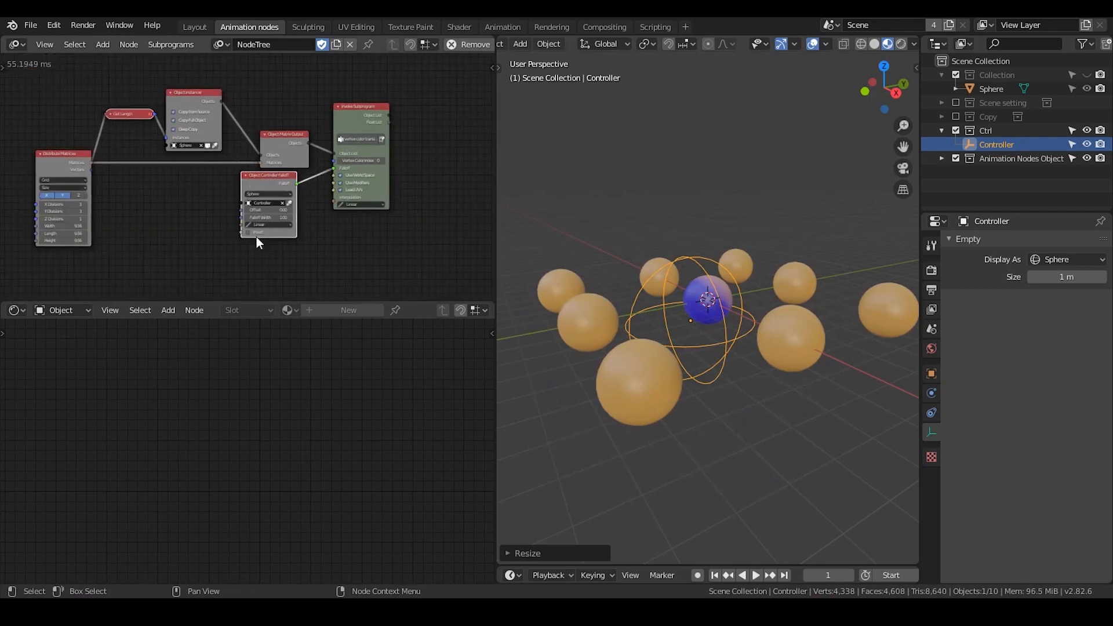
middle_click_drag(231, 183, 240, 181)
left_click_drag(268, 175, 287, 175)
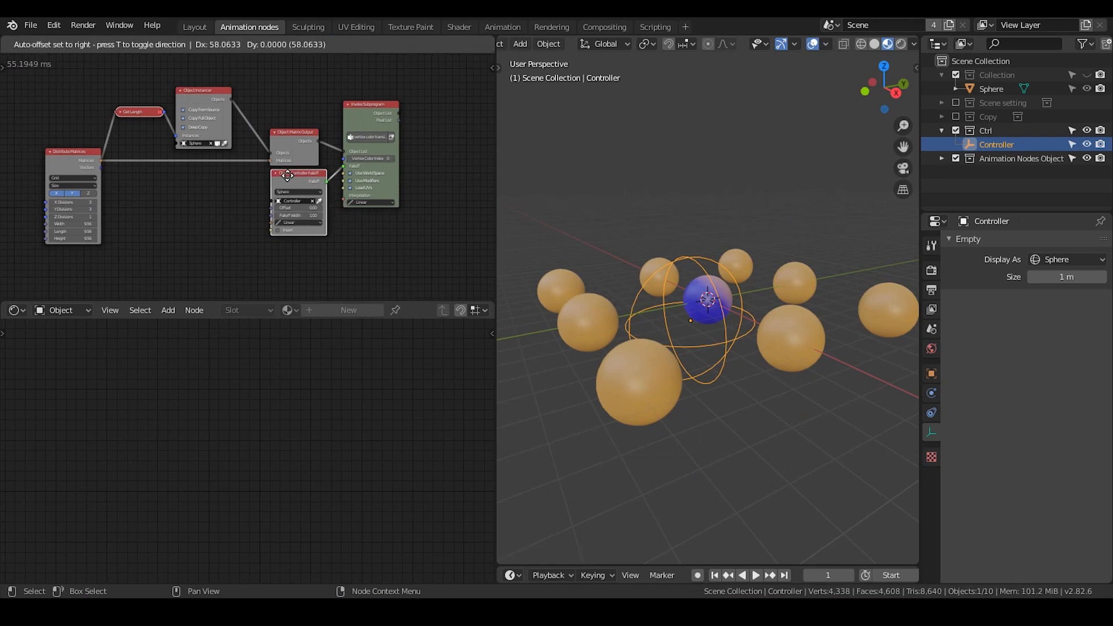
Enlarge the node editor in both directions and select the Invoke Subprogram node.
left_click(362, 116)
scroll(335, 139, "up", 3)
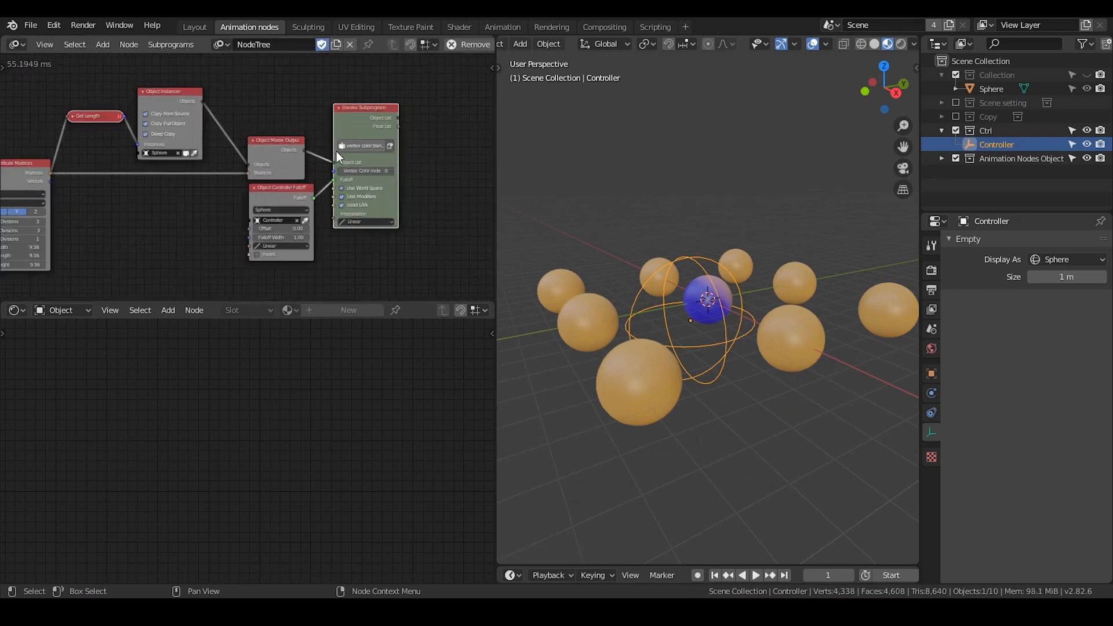
scroll(337, 152, "down", 1)
middle_click_drag(336, 151, 314, 135)
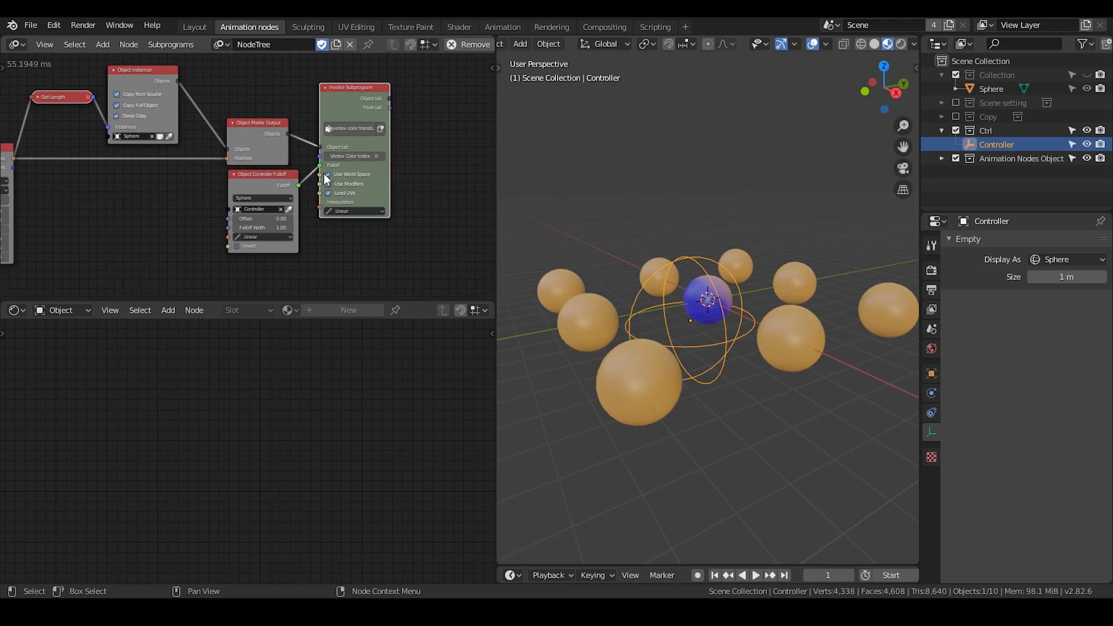
middle_click_drag(198, 134, 269, 147)
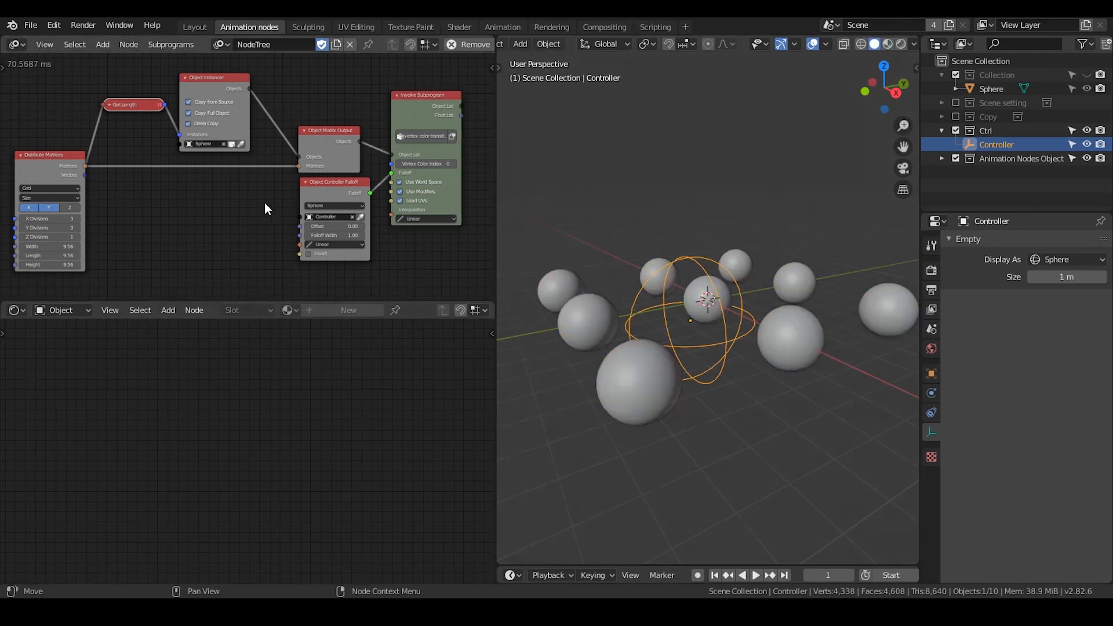
middle_click_drag(299, 218, 235, 208)
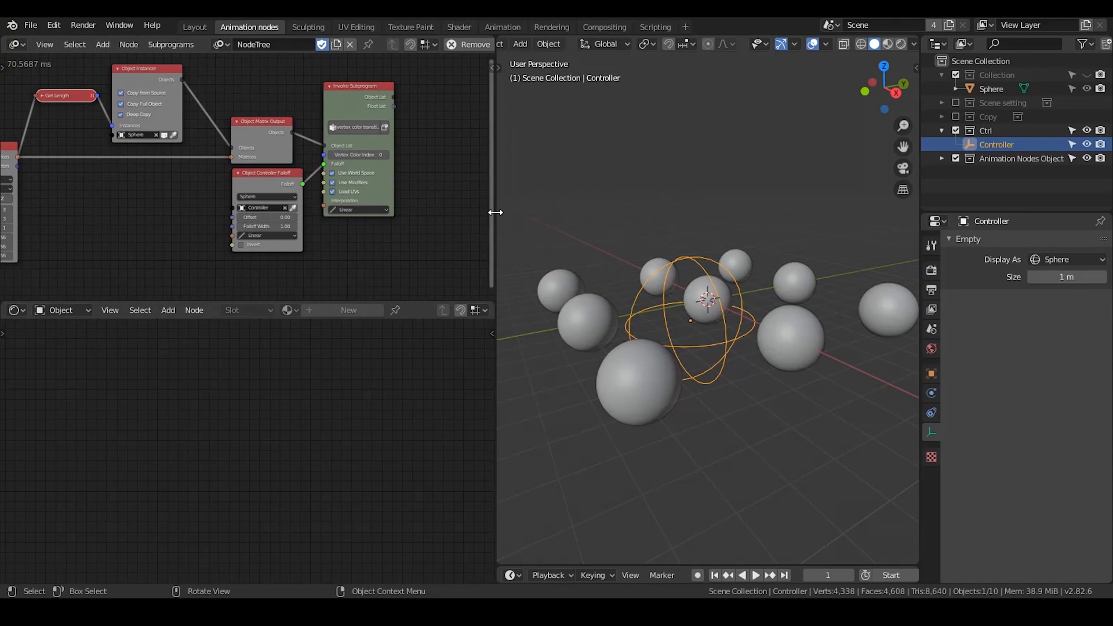
left_click_drag(495, 212, 748, 226)
left_click_drag(521, 299, 507, 543)
scroll(504, 343, "up", 3)
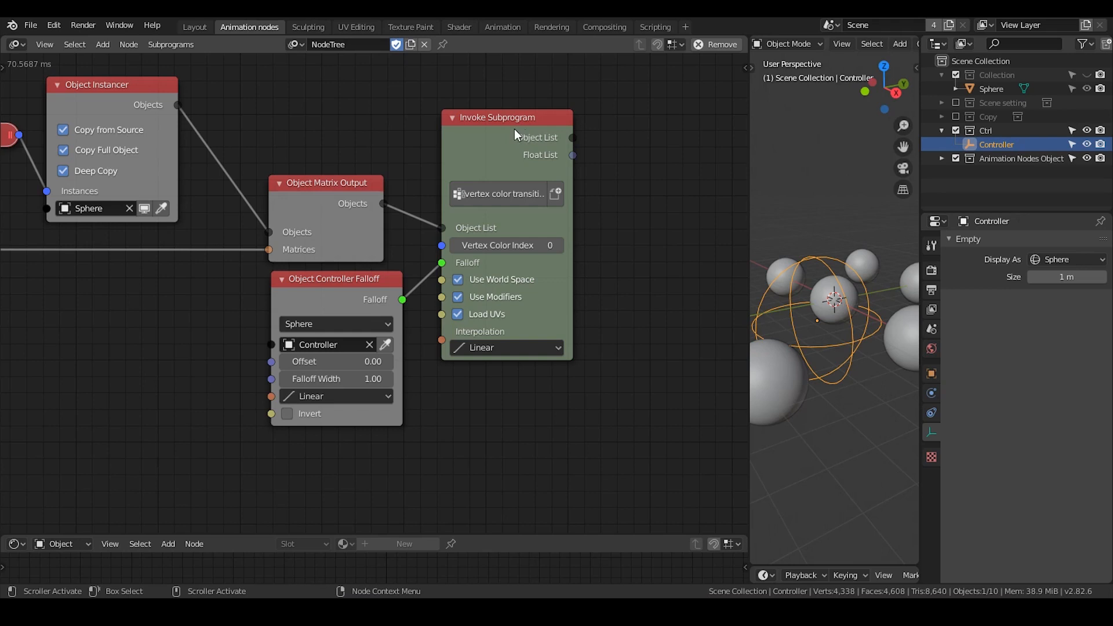
left_click(503, 139)
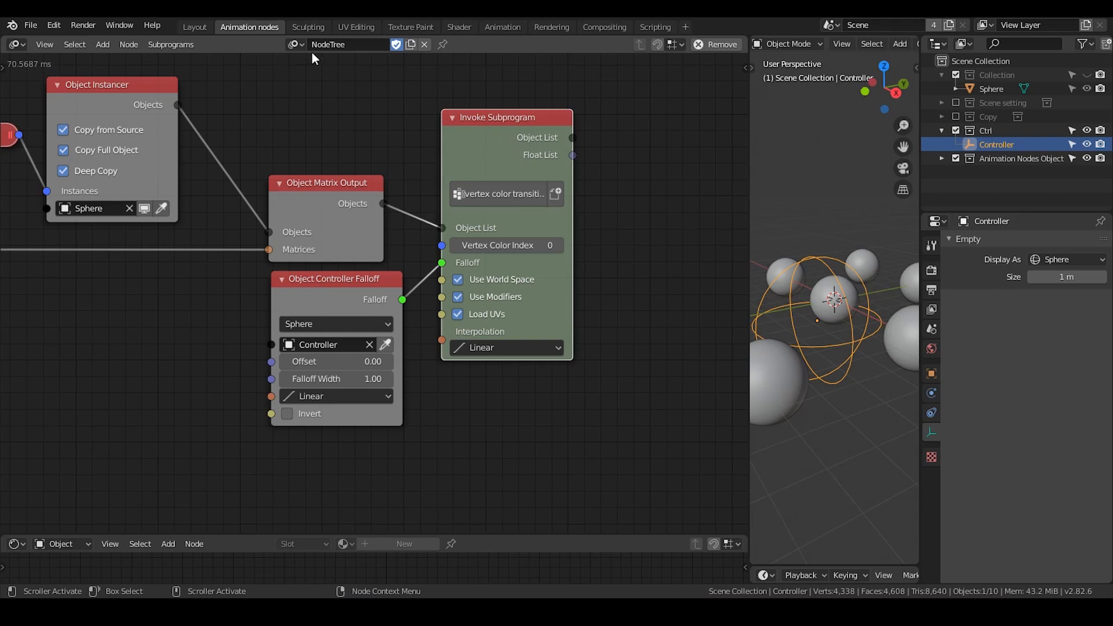
Open the Preset node tree and examine the overview of its framed subprograms.
left_click(293, 46)
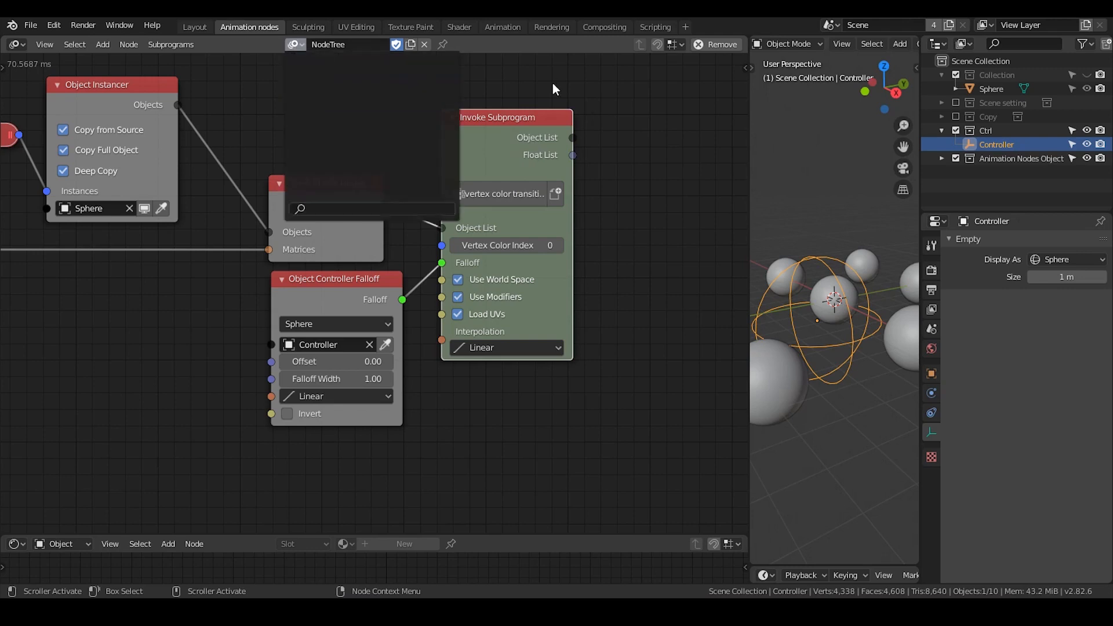
left_click(296, 45)
left_click(325, 79)
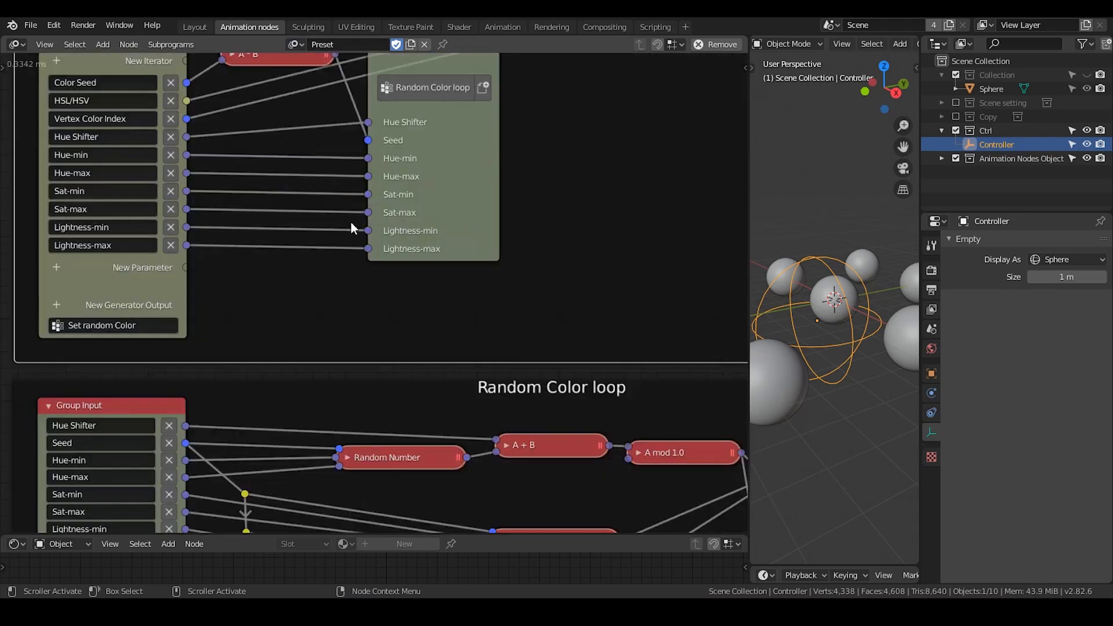
scroll(377, 273, "down", 6)
middle_click_drag(560, 343, 355, 219)
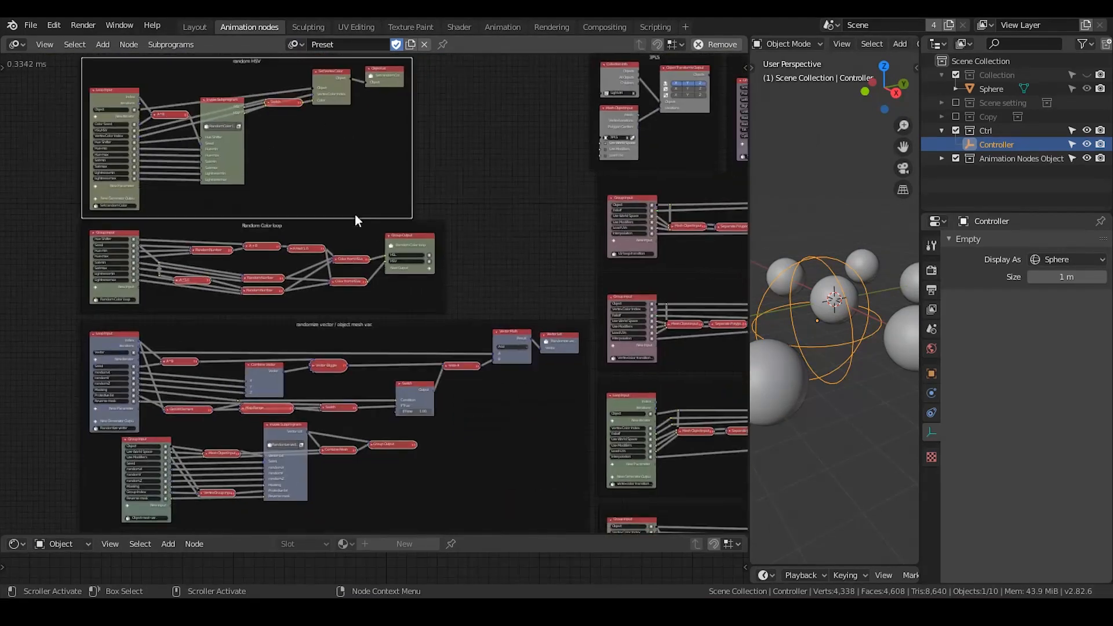
scroll(378, 253, "down", 5)
middle_click_drag(479, 291, 173, 149)
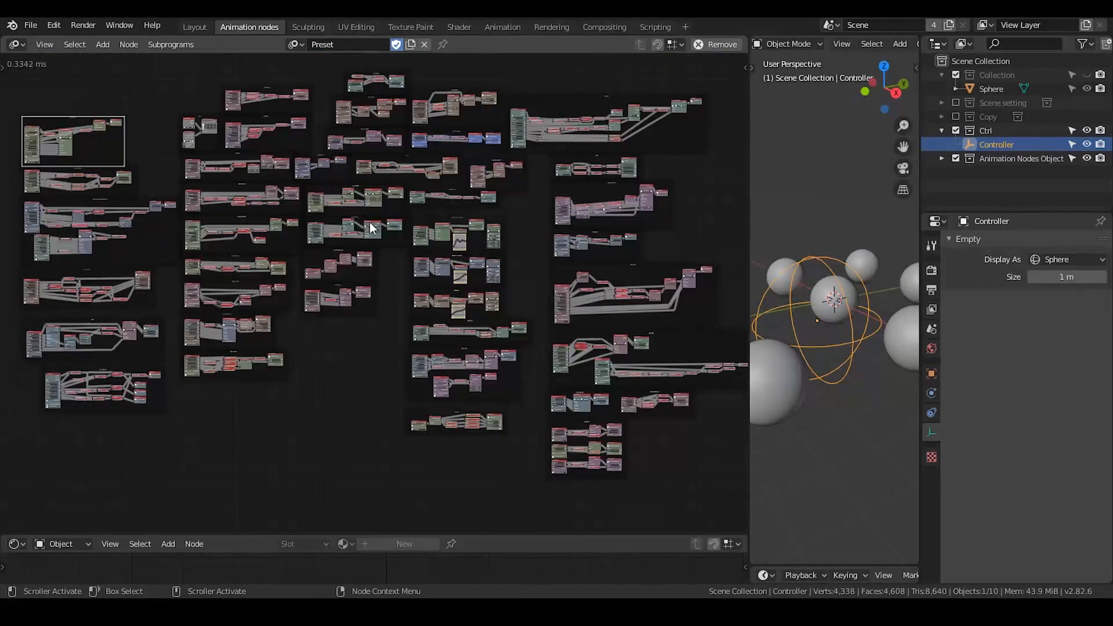
middle_click_drag(371, 226, 426, 235)
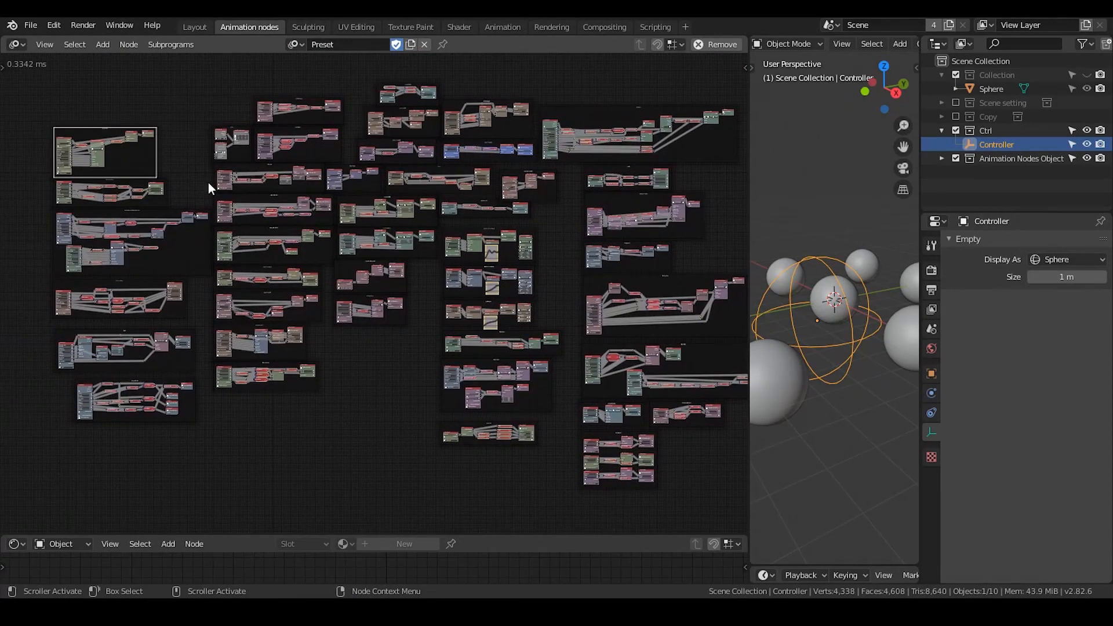
left_click(153, 200, "shift")
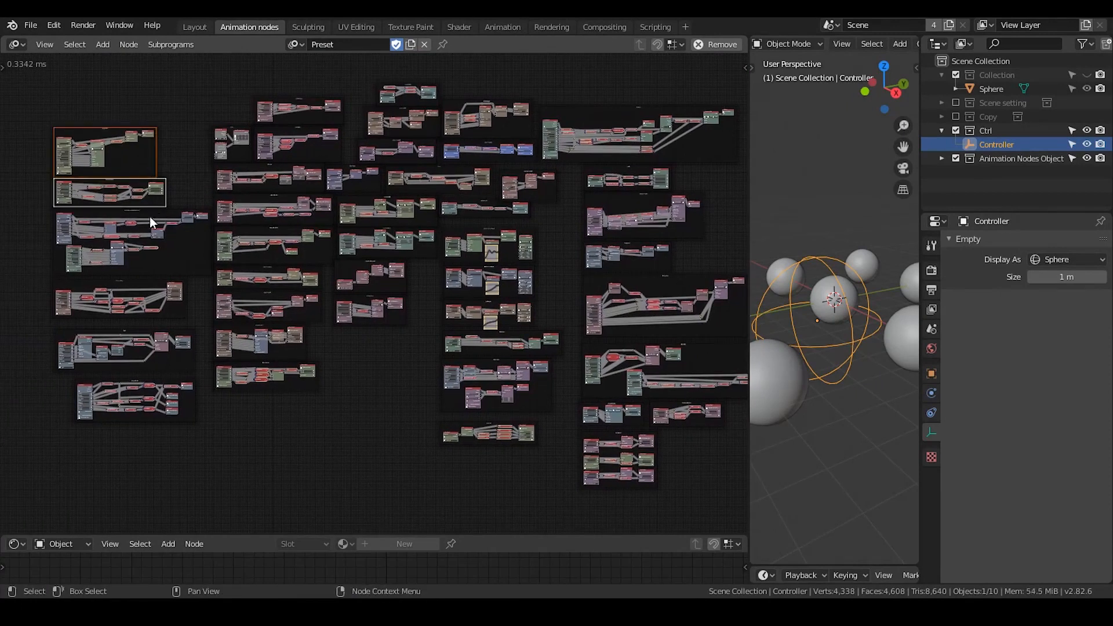
left_click(389, 361)
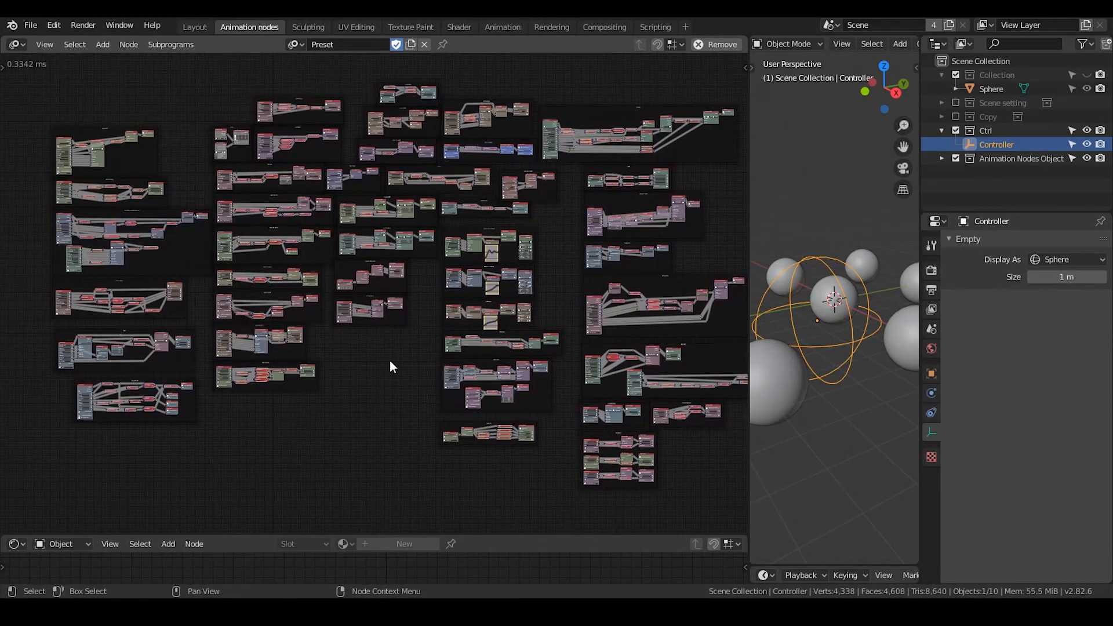
middle_click_drag(390, 360, 359, 350)
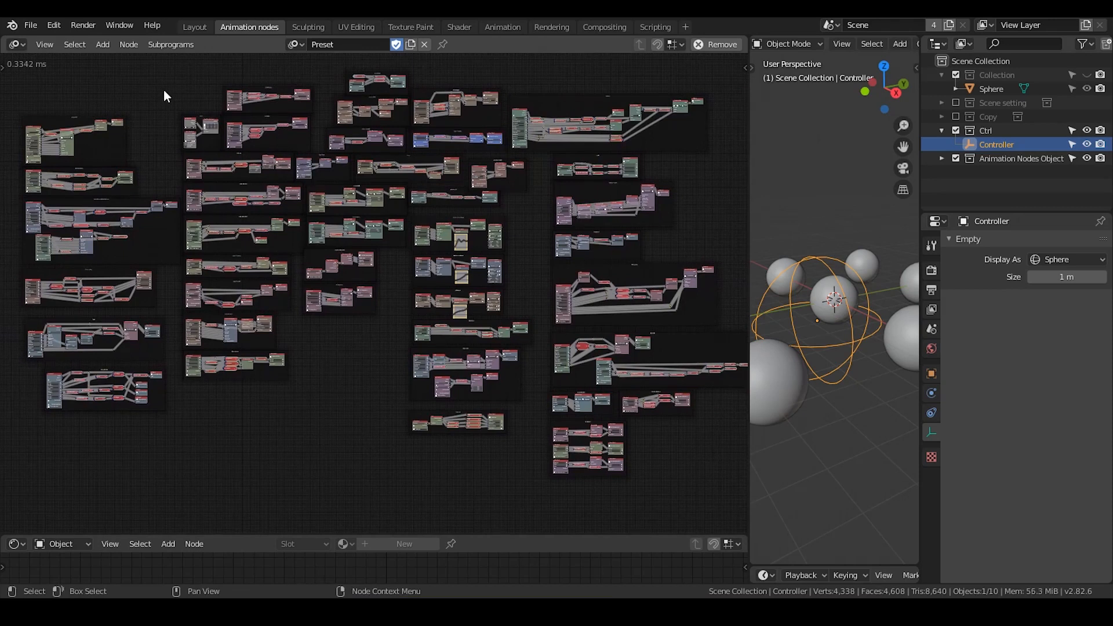
Look up the Append command for bringing in data from a library .blend file.
left_click(31, 25)
mouse_move(108, 286)
left_click(31, 25)
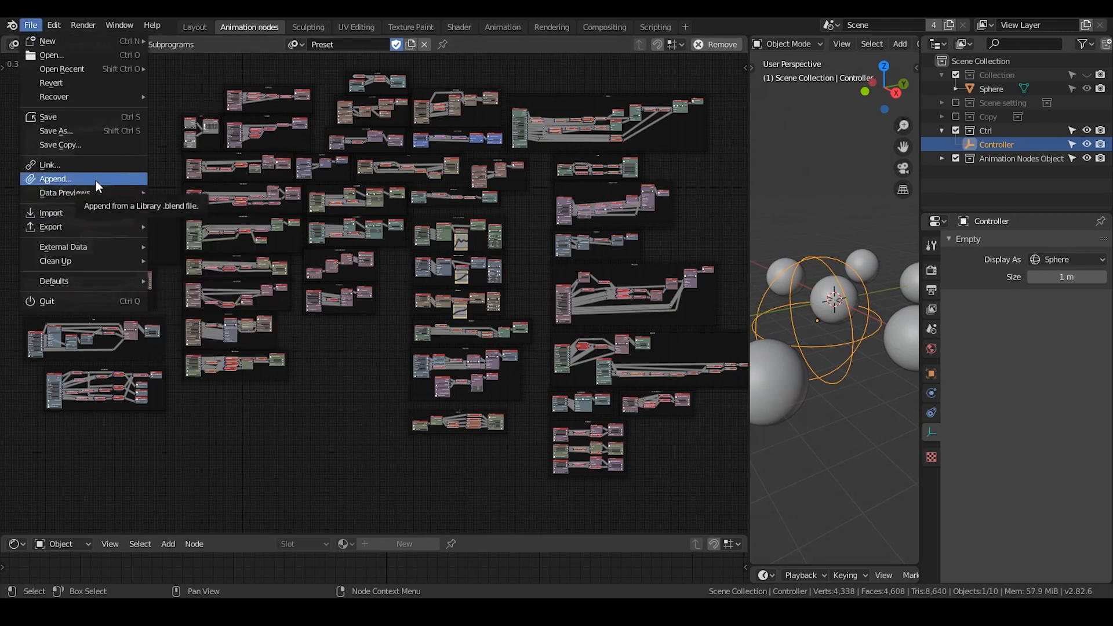
Switch back to the NodeTree node tree and show its Animation Node Tree settings beside the nodes.
left_click(295, 45)
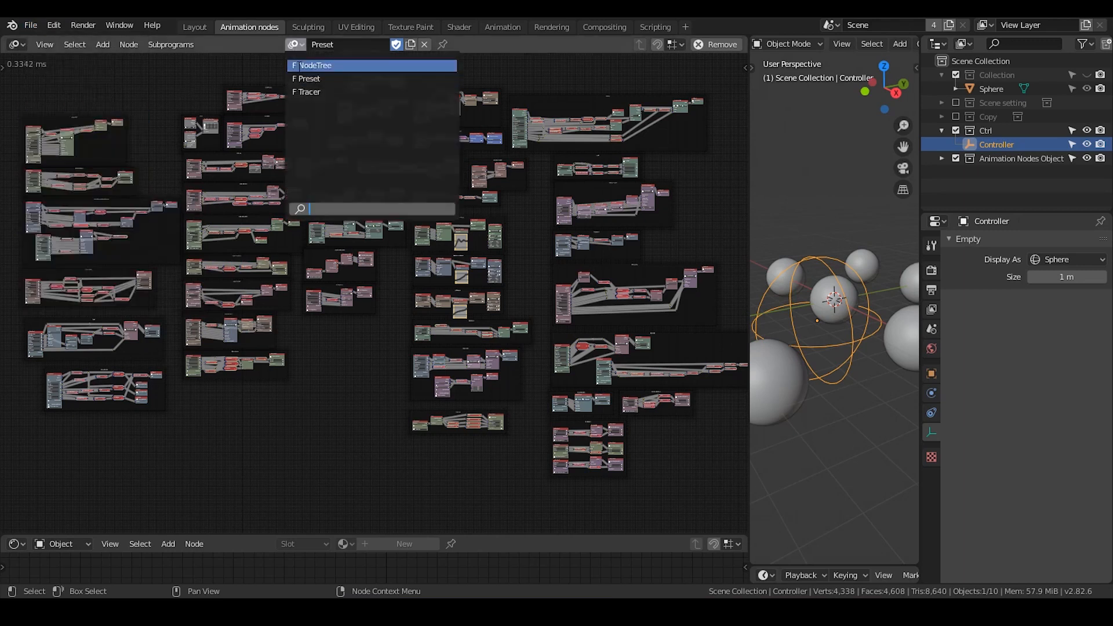
left_click(313, 65)
scroll(346, 333, "up", 6)
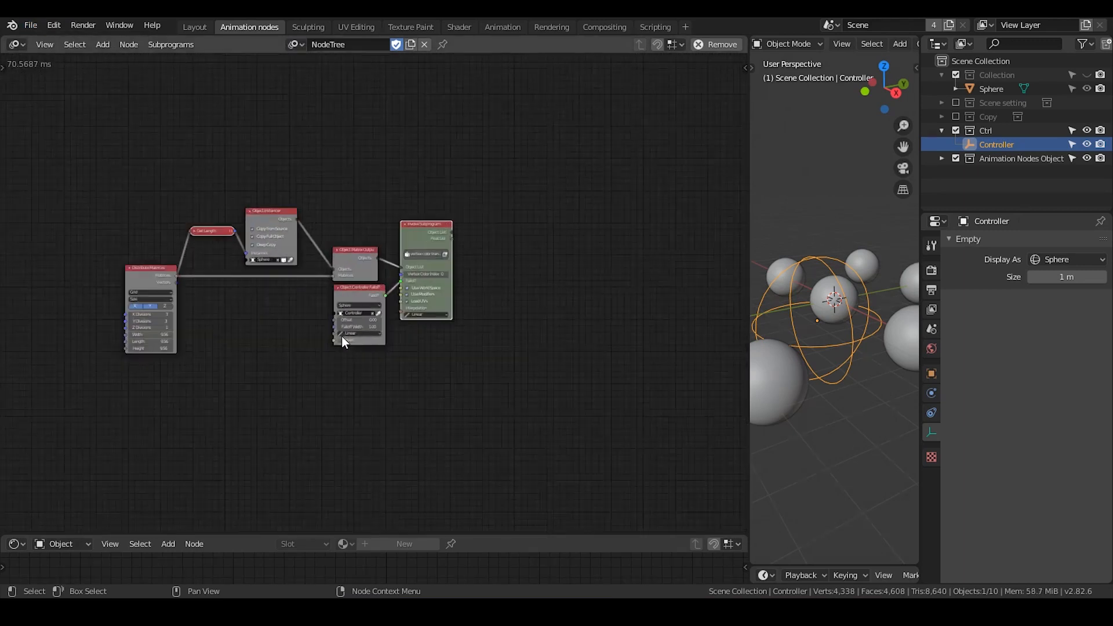
middle_click_drag(225, 292, 302, 253)
scroll(301, 253, "up", 6)
key("t")
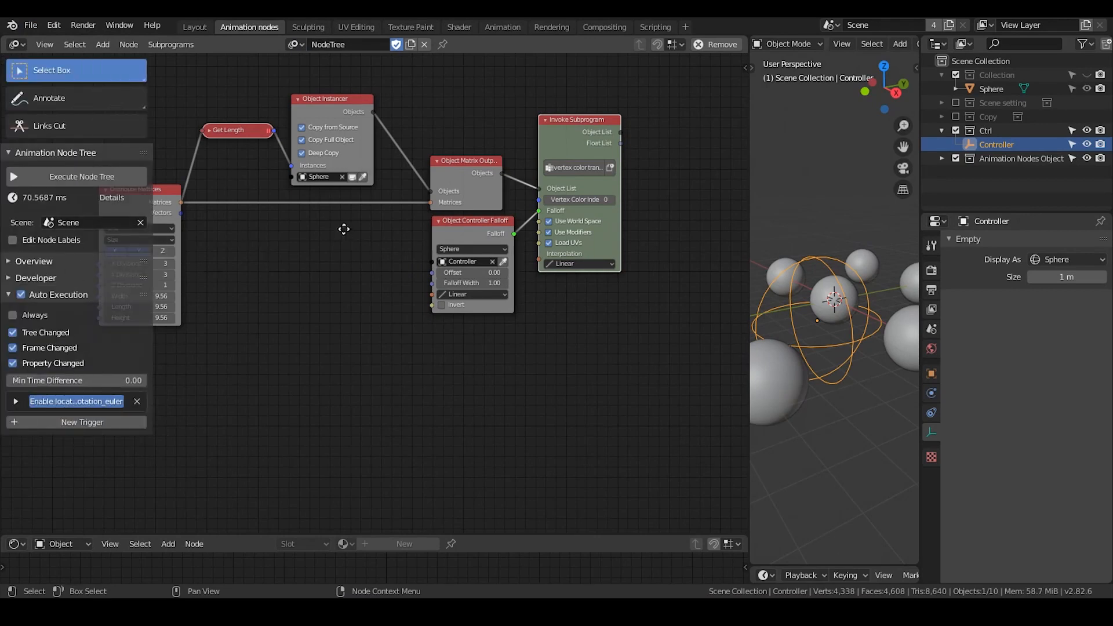
middle_click_drag(343, 229, 355, 249)
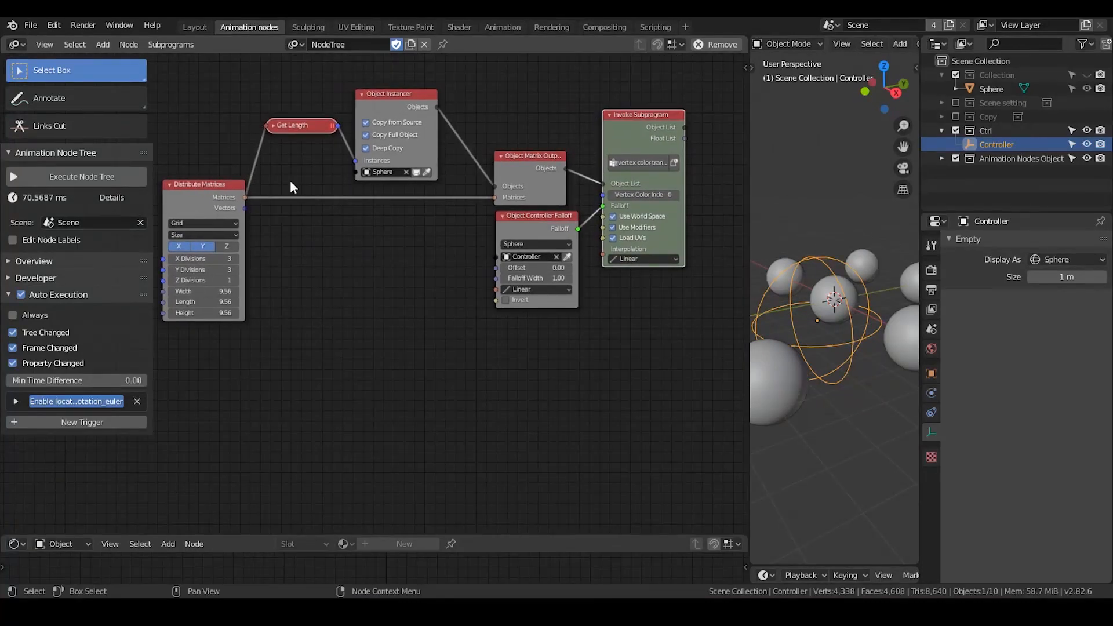
Select the source Sphere object in the scene collection.
left_click(991, 88)
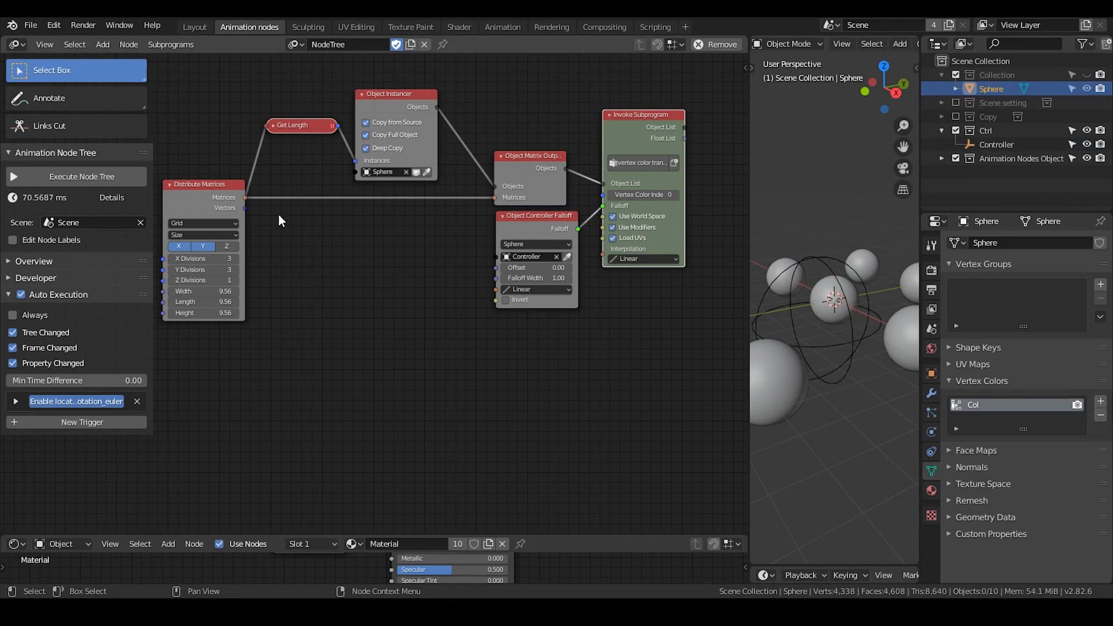
left_click(27, 26)
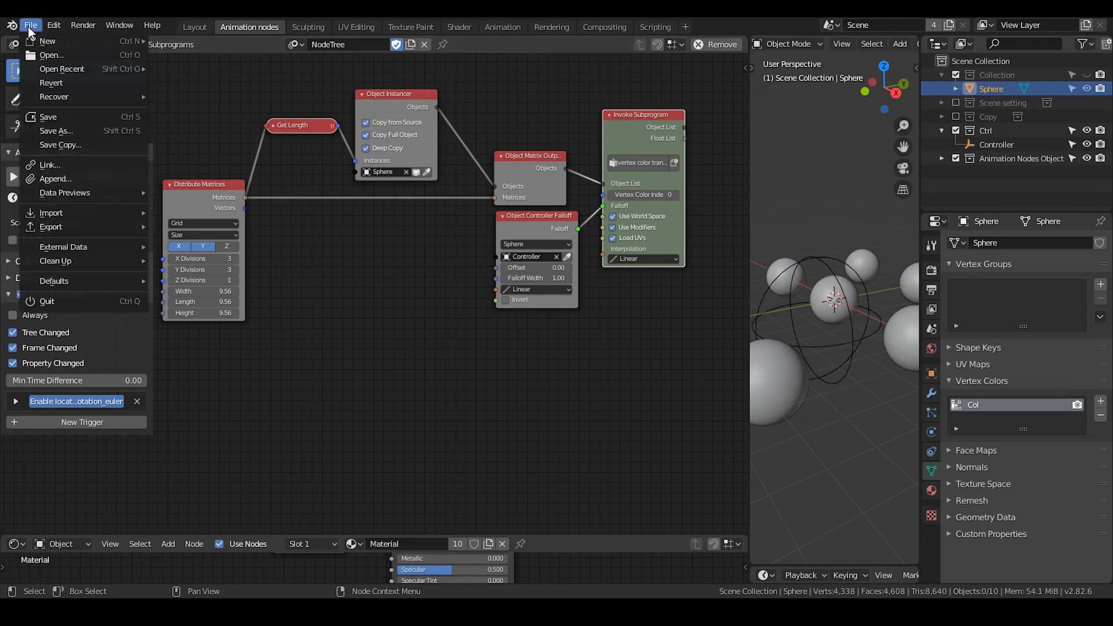
left_click(371, 252)
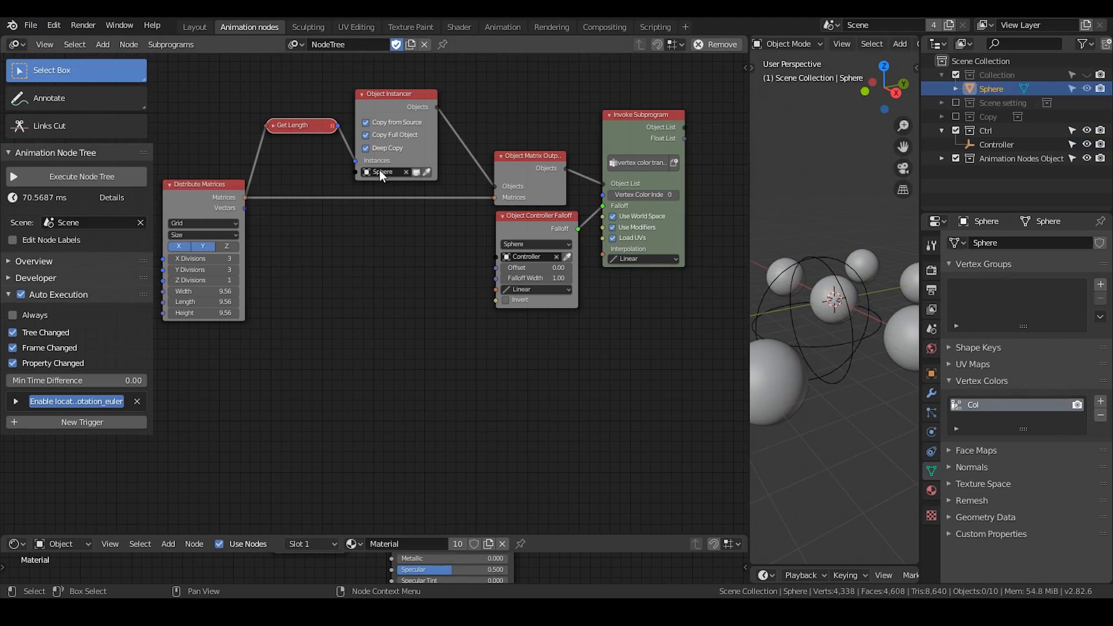
Assign Scene as the scene used by the animation node tree.
left_click(94, 221)
left_click(91, 222)
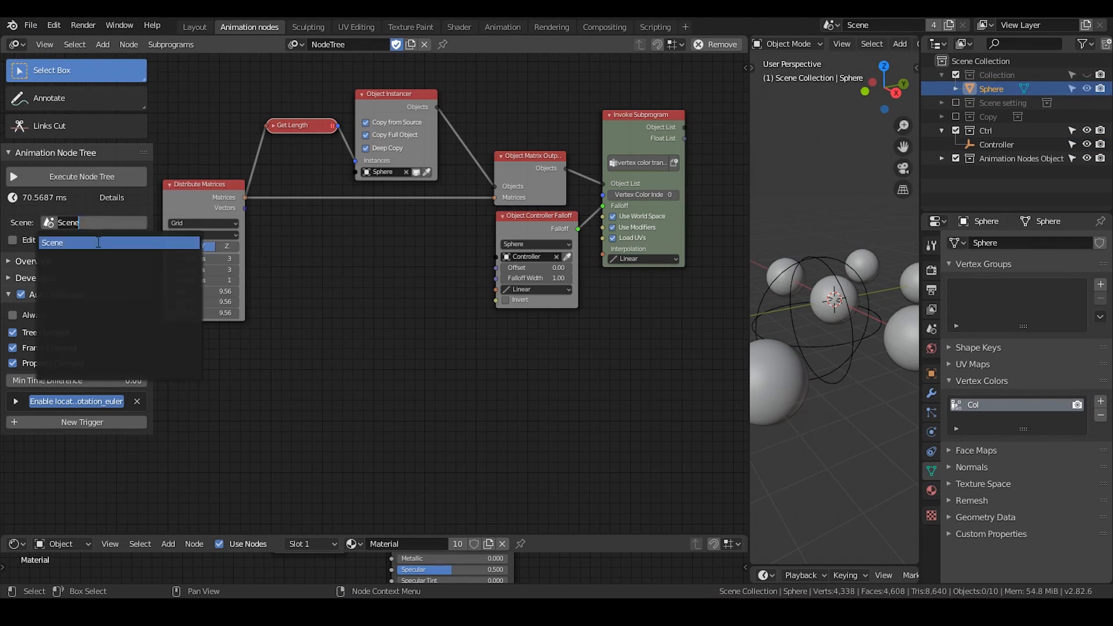
left_click(94, 242)
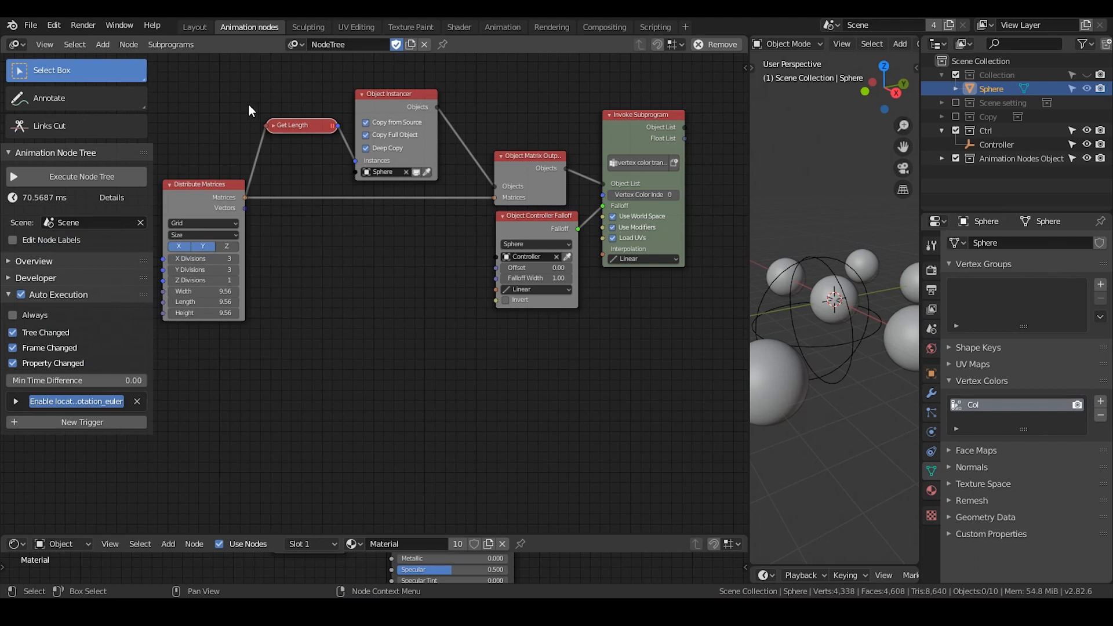
left_click(30, 25)
left_click(30, 26)
middle_click_drag(345, 273, 374, 279)
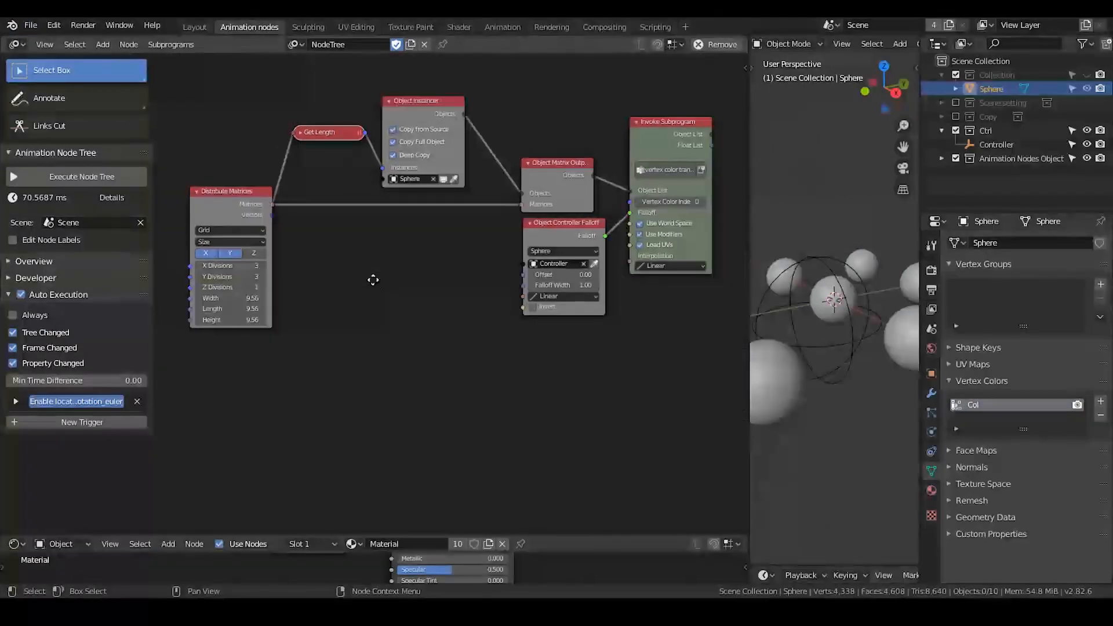
scroll(373, 280, "up", 1)
Switch to the Preset node tree and look over its collection of framed subprograms.
left_click(291, 46)
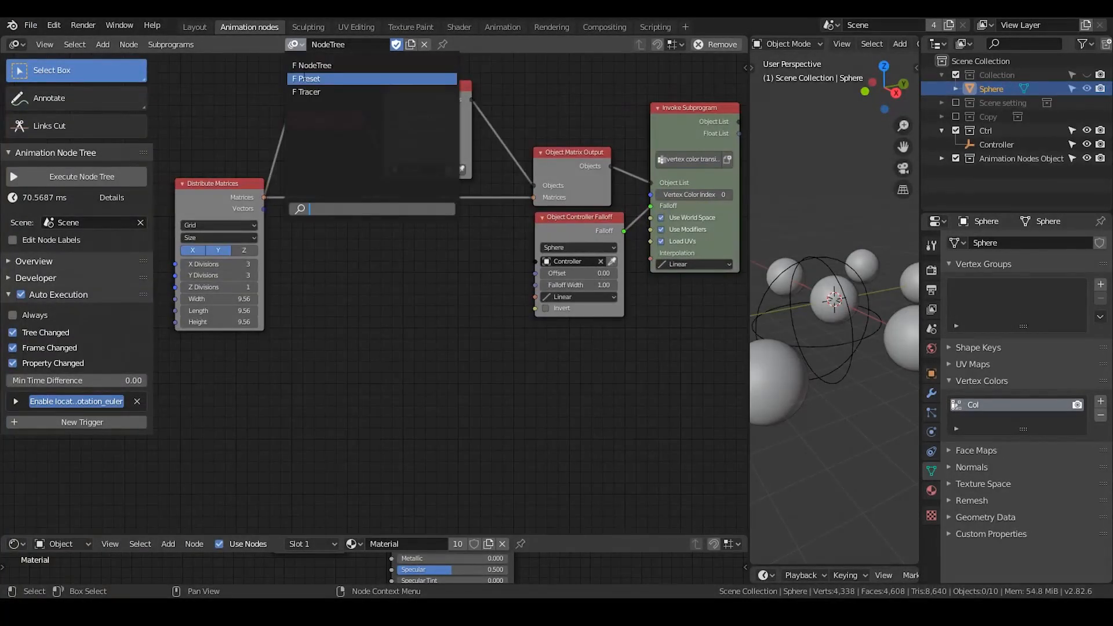
left_click(305, 76)
scroll(324, 362, "down", 6)
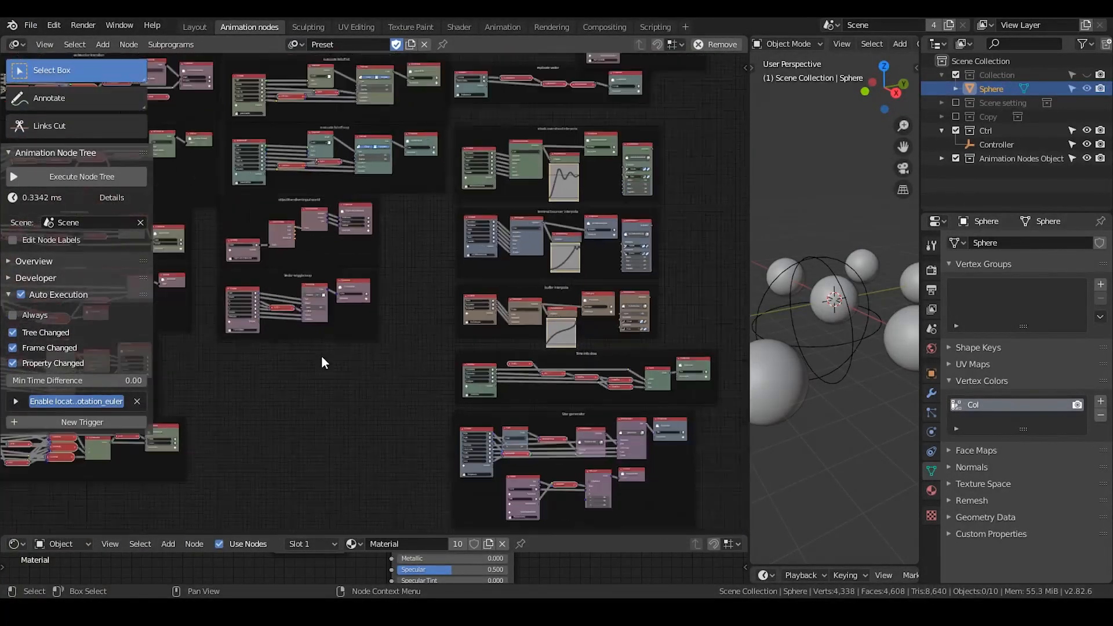
middle_click_drag(324, 346, 460, 303)
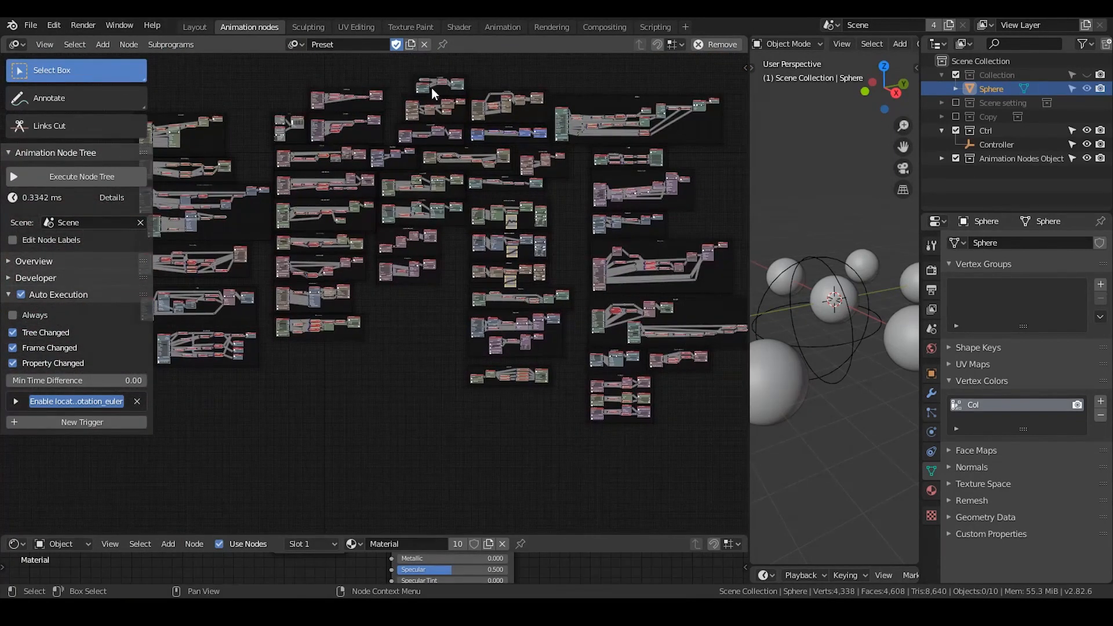
left_click_drag(718, 70, 163, 439)
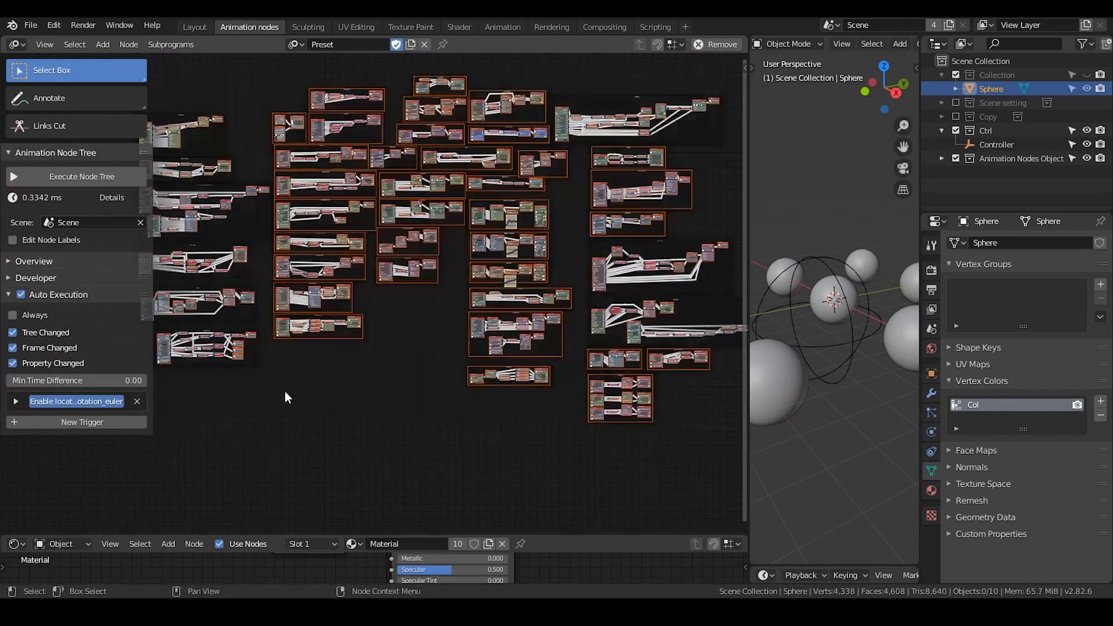
left_click(289, 391)
Switch back to the NodeTree node tree and hide the tools and tree settings beside the nodes.
left_click(295, 44)
left_click(313, 77)
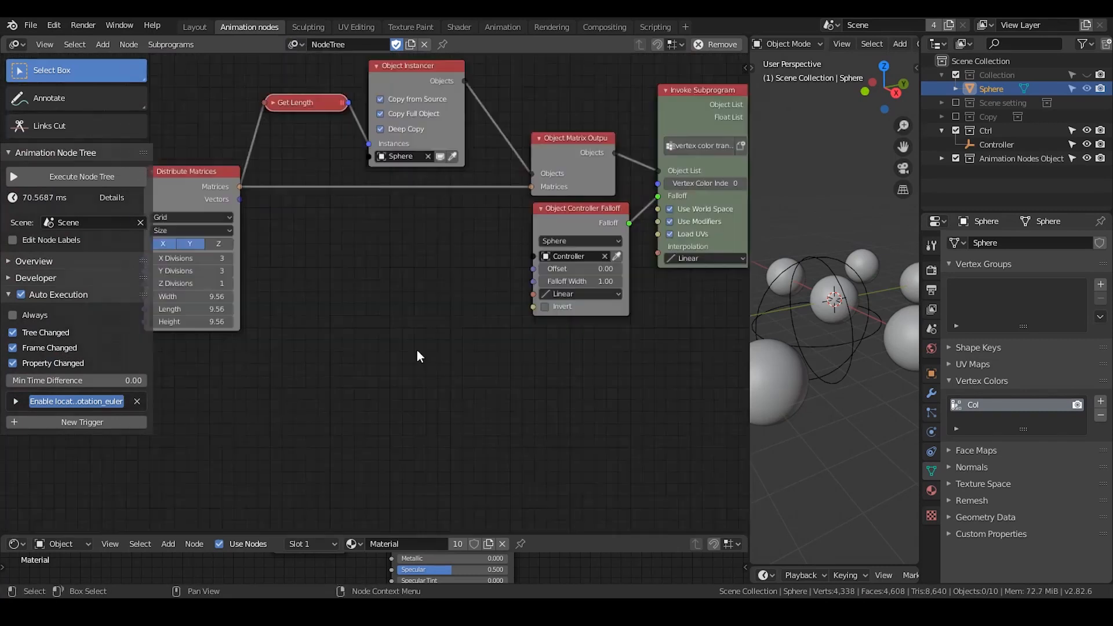
key("t")
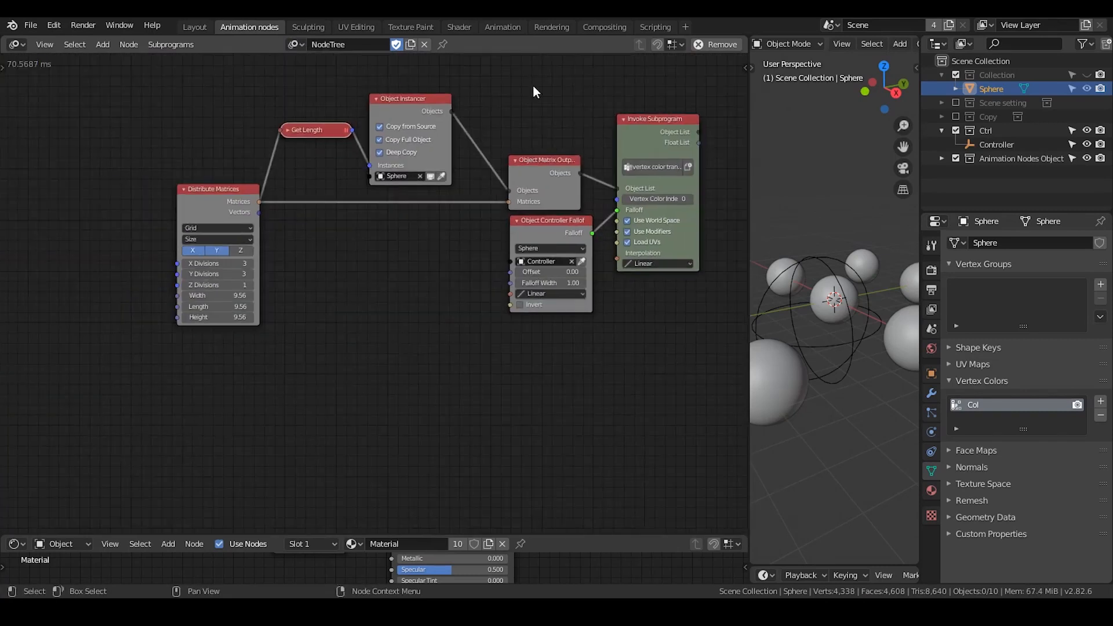
middle_click_drag(480, 152, 466, 155)
left_click(642, 141)
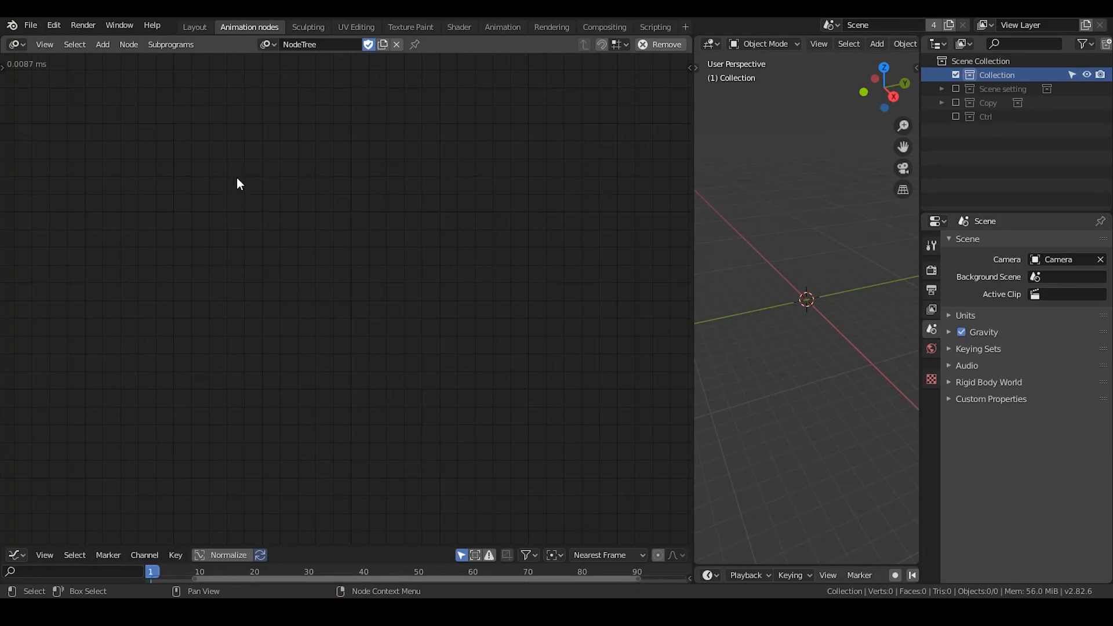
Add a Group Input node to the empty NodeTree node tree.
key("ctrl+a")
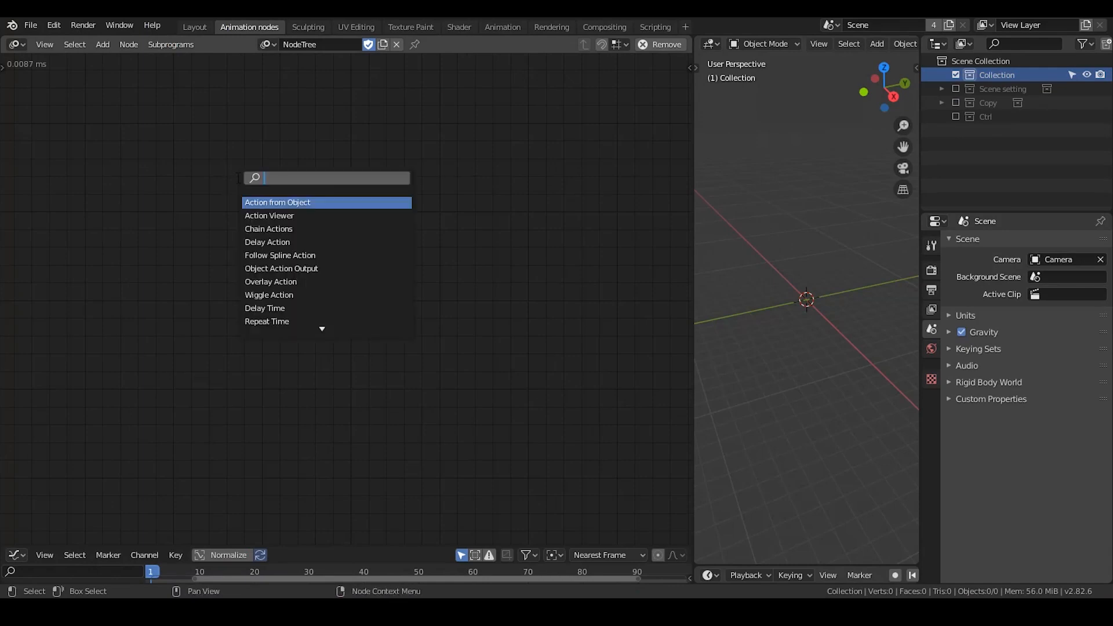
type("group")
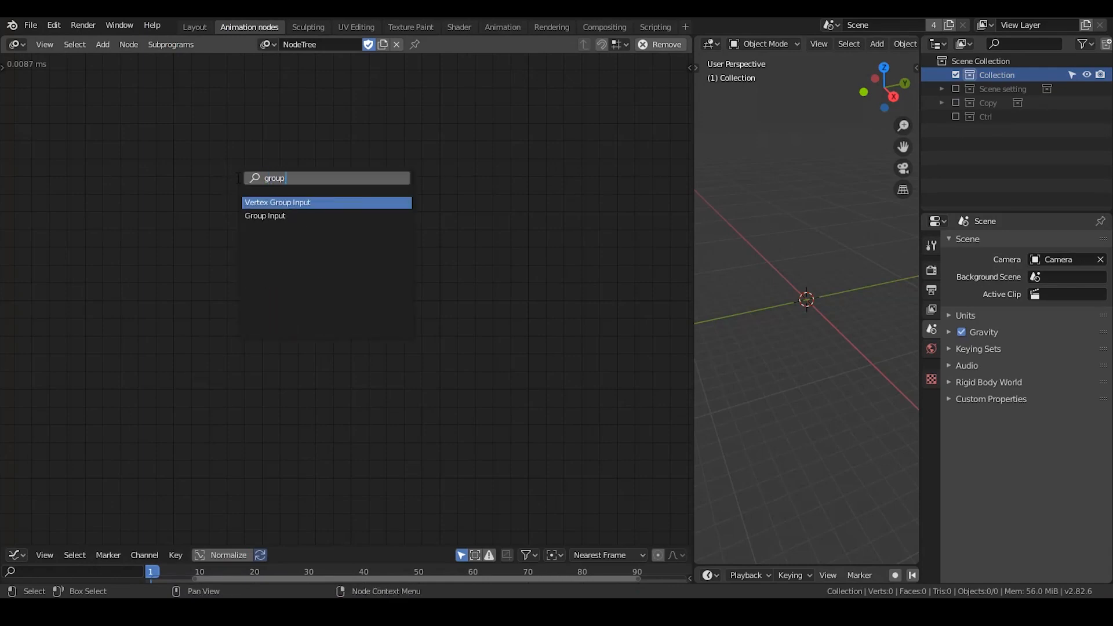
key("Down")
key("Return")
Add a Loop Input node and arrange it below the Group Input node.
key("ctrl+a")
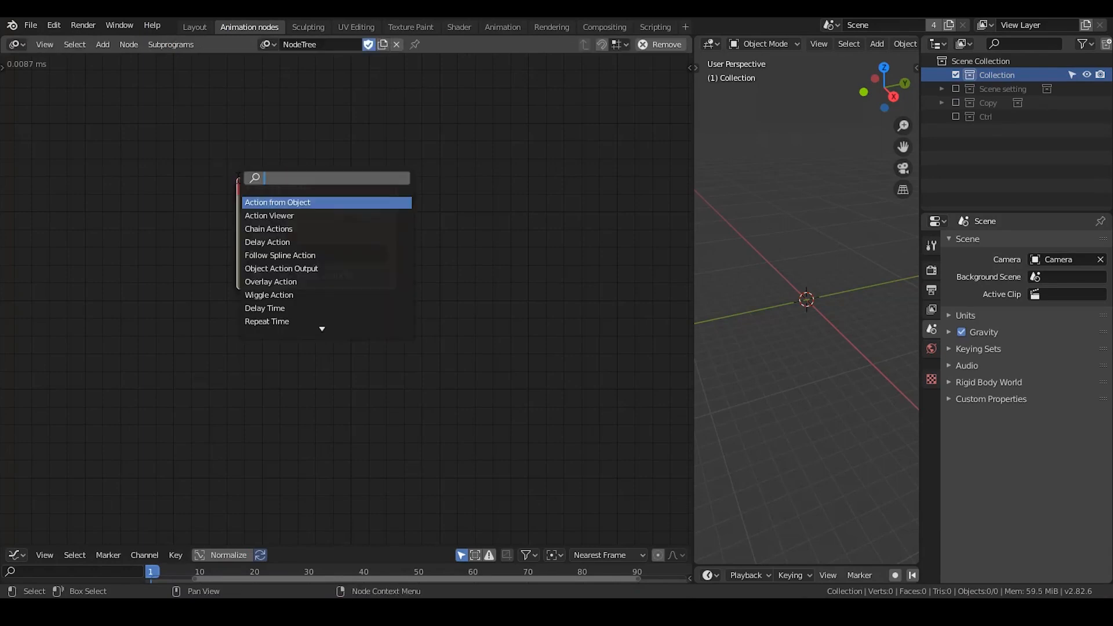
type("loop i")
key("Return")
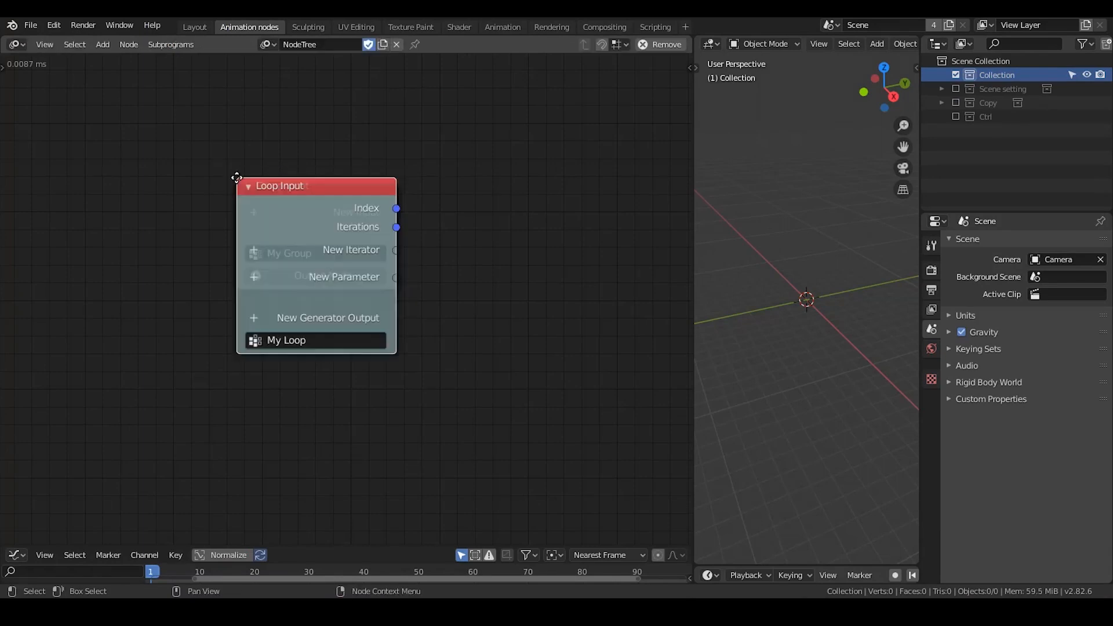
left_click(222, 315)
left_click(310, 181)
left_click_drag(310, 179, 273, 106)
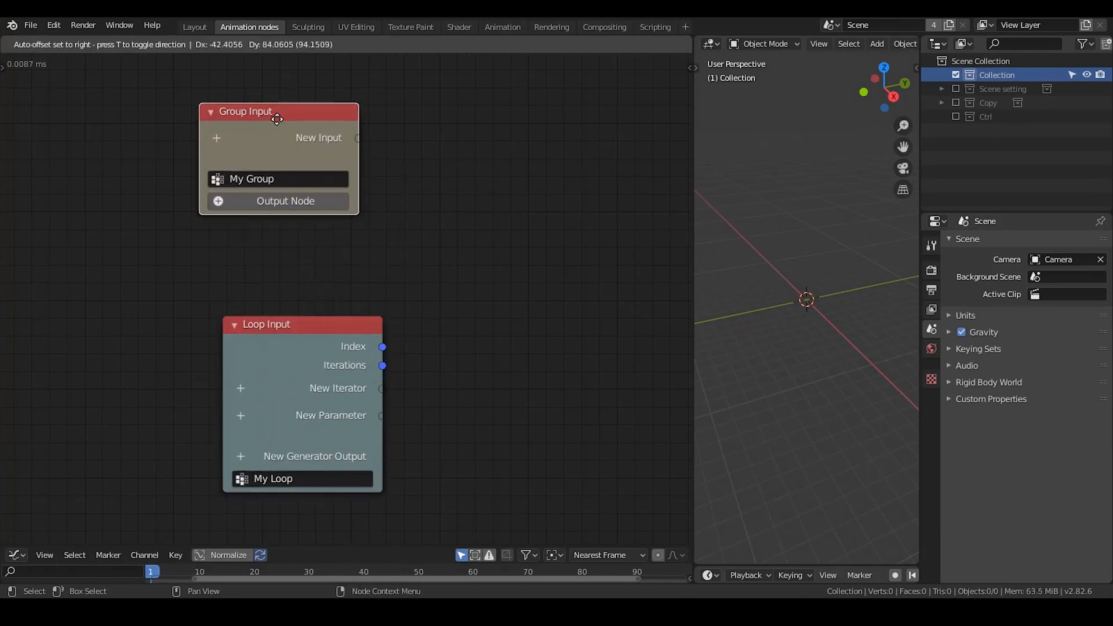
left_click_drag(305, 326, 286, 329)
Create an Invoke Subprogram node for My Group and place it across from the Group Input node.
left_click(277, 127)
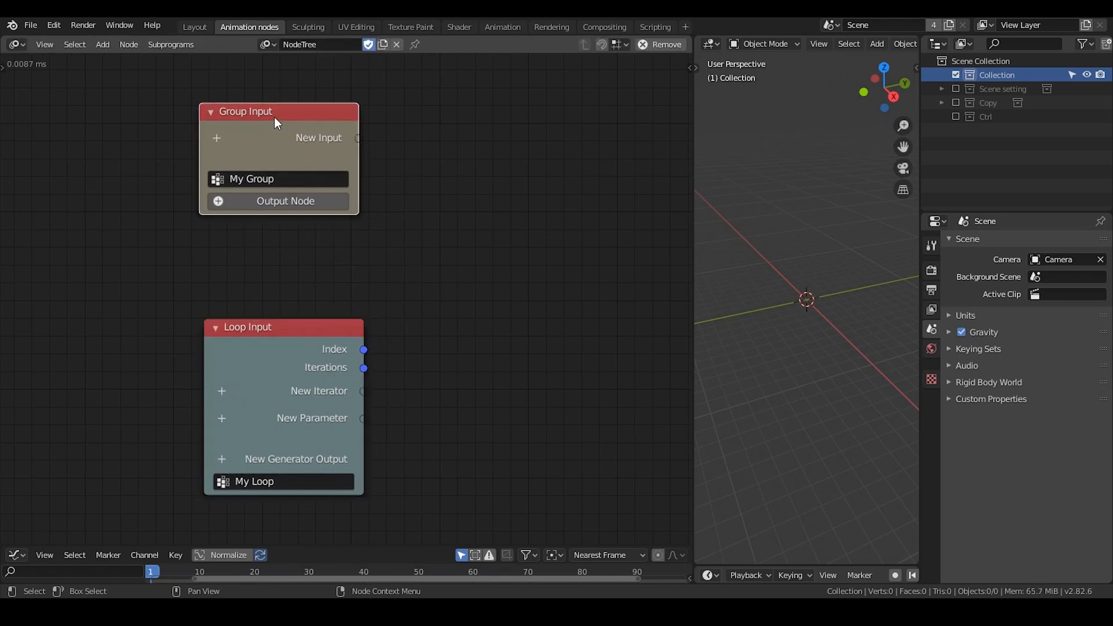
key("w")
left_click(385, 118)
left_click(552, 115)
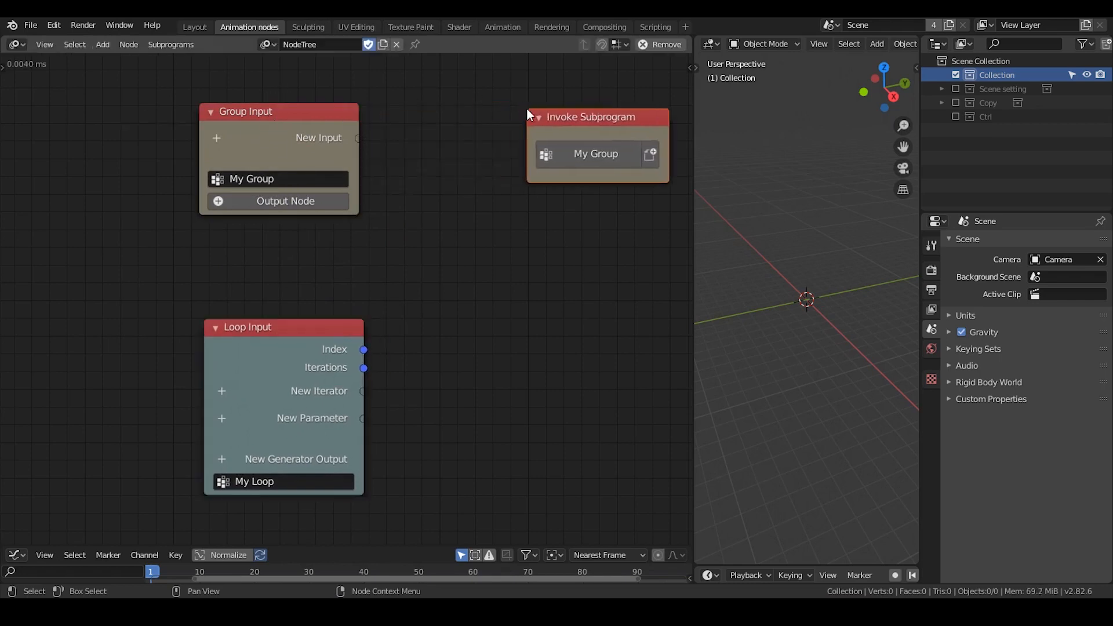
middle_click_drag(537, 236, 432, 220)
left_click_drag(493, 104, 543, 105)
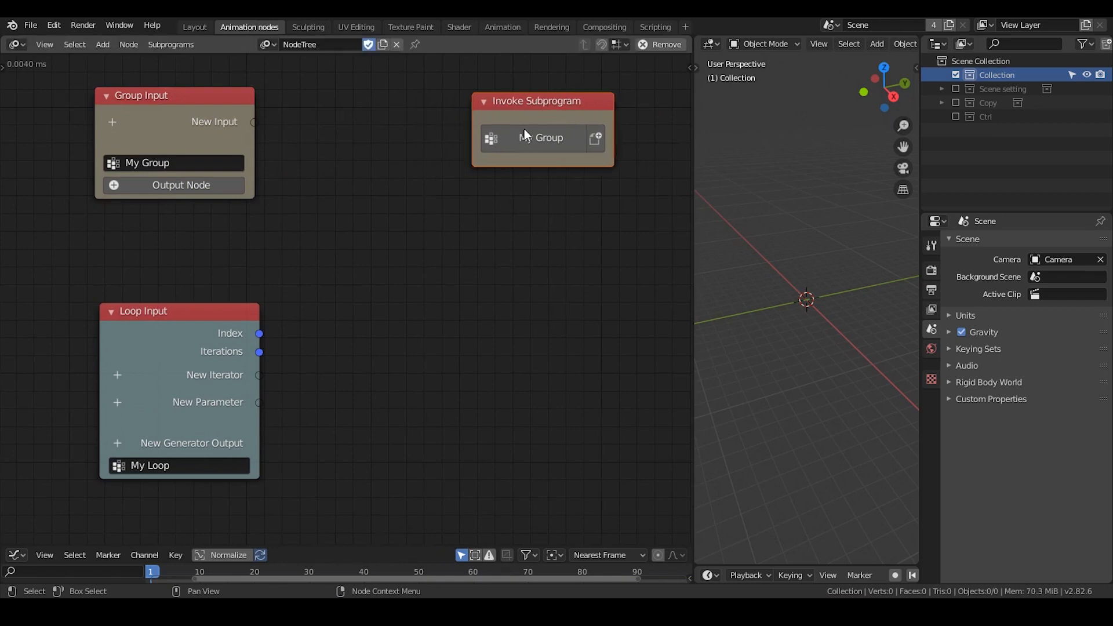
Create an Invoke Subprogram node for My Loop and place it across from the Loop Input node.
left_click(193, 335)
key("w")
left_click(284, 335)
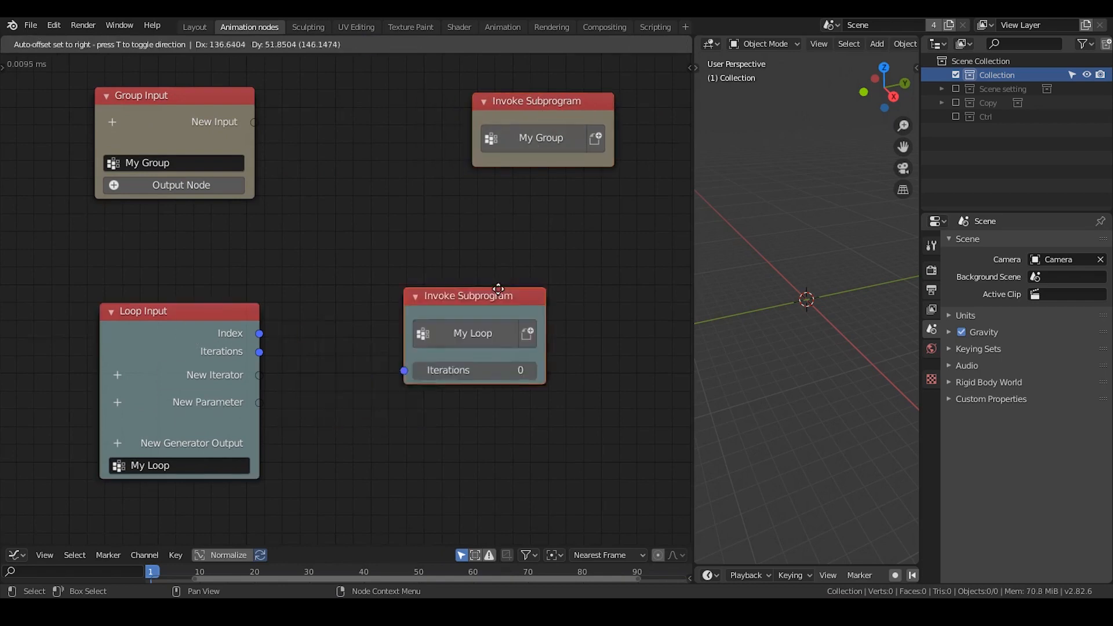
left_click(490, 297)
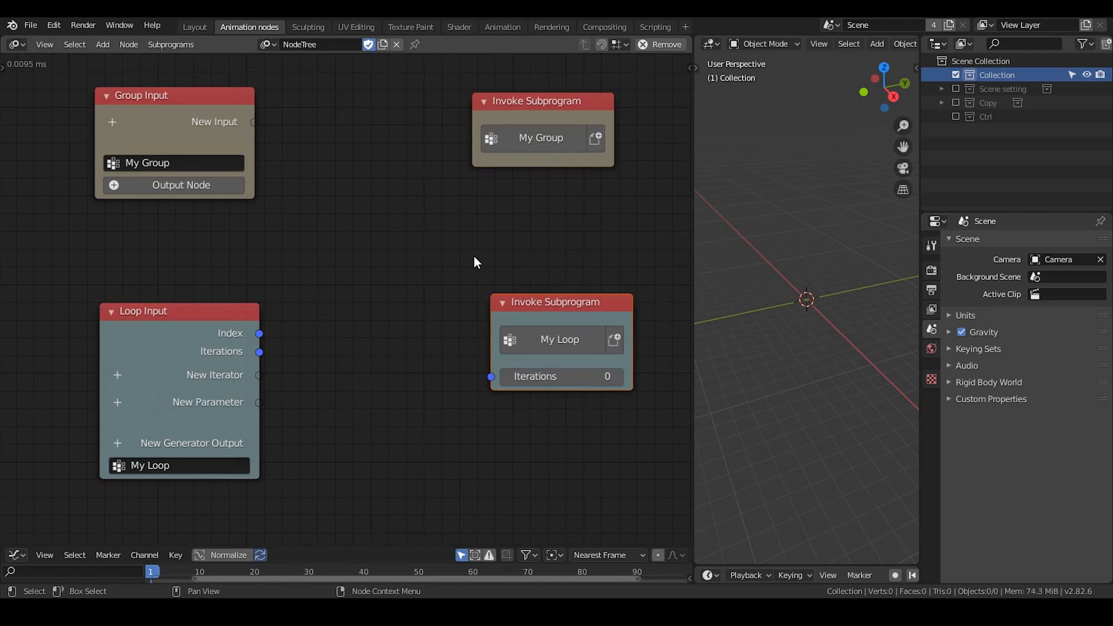
Rename the My Group subprogram in the Group Input node to "Preset node".
left_click(190, 158)
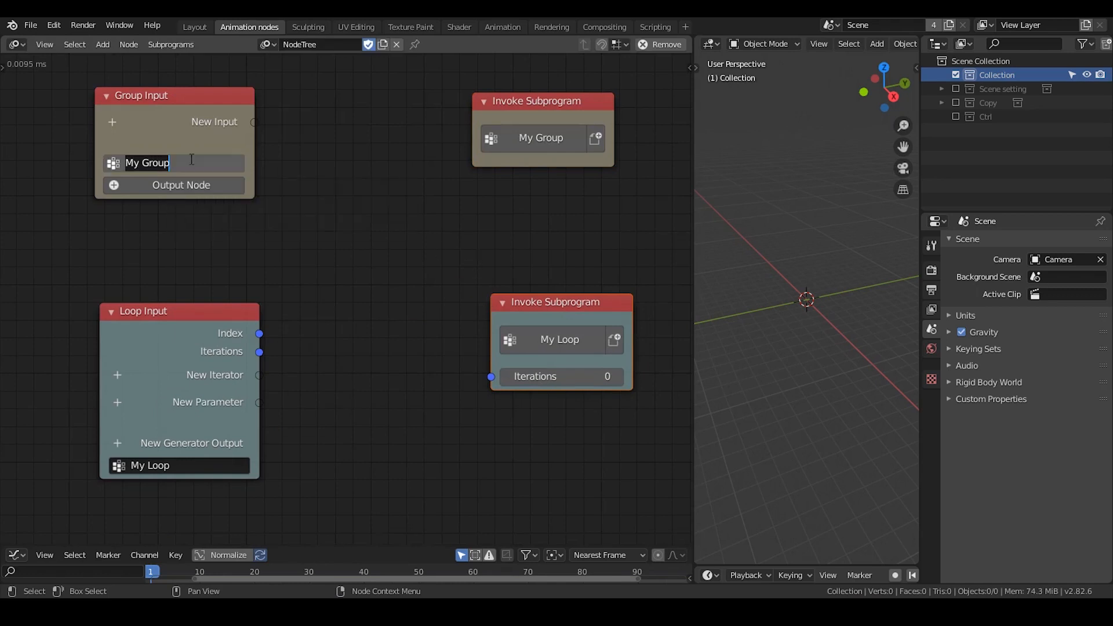
type("P")
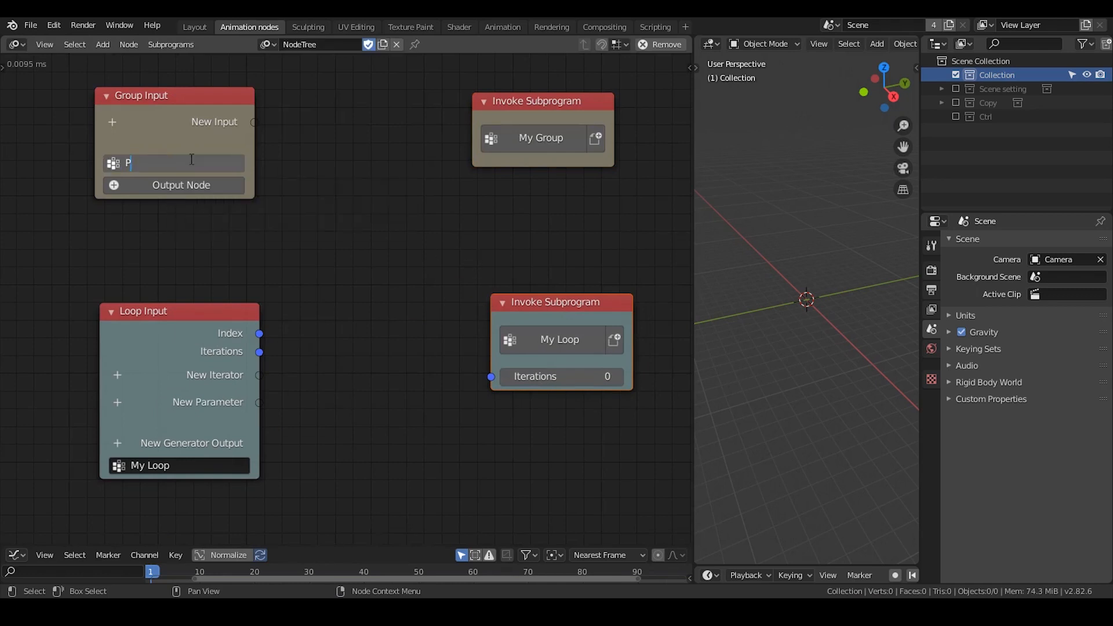
type("reset node")
key("Return")
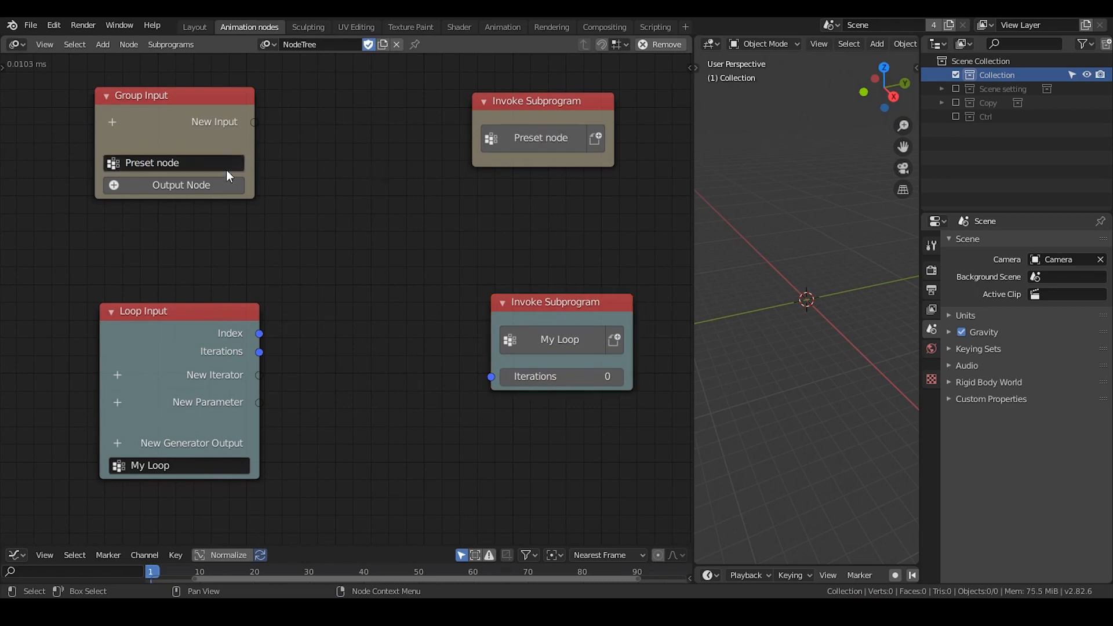
Search the nodes for "preset", place a second Preset node subprogram call, and delete it again.
key("ctrl+a")
type("preset")
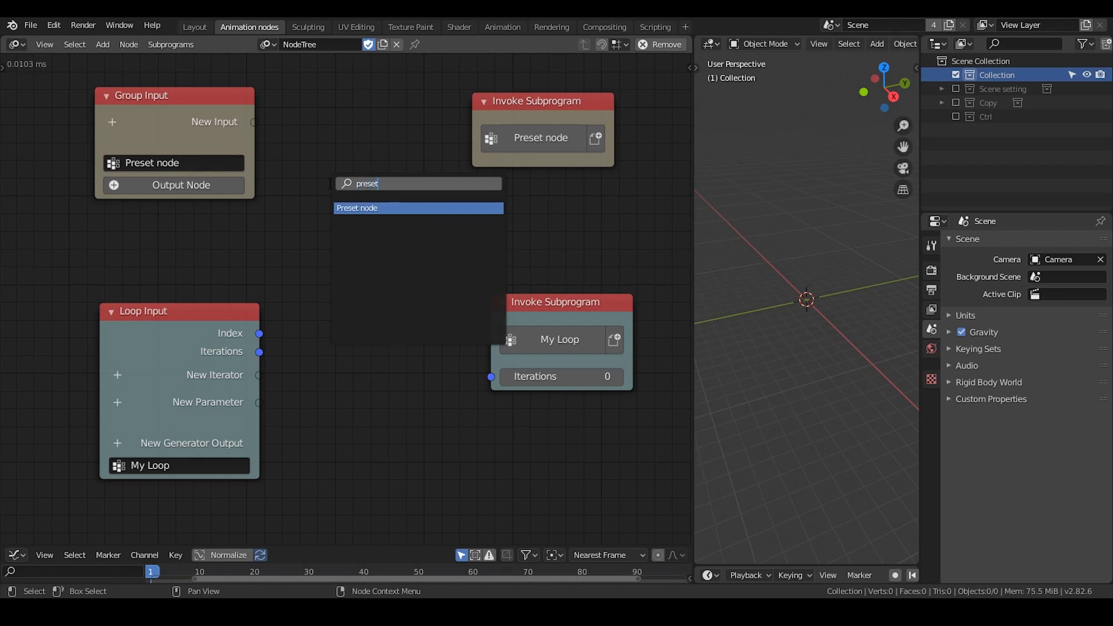
key("Return")
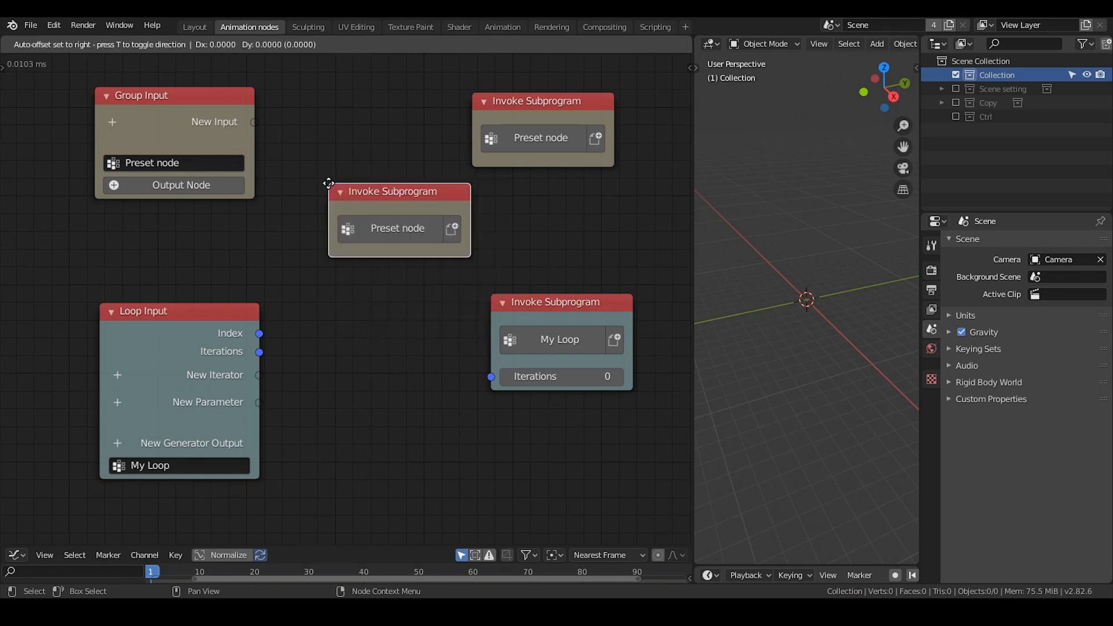
left_click(328, 183)
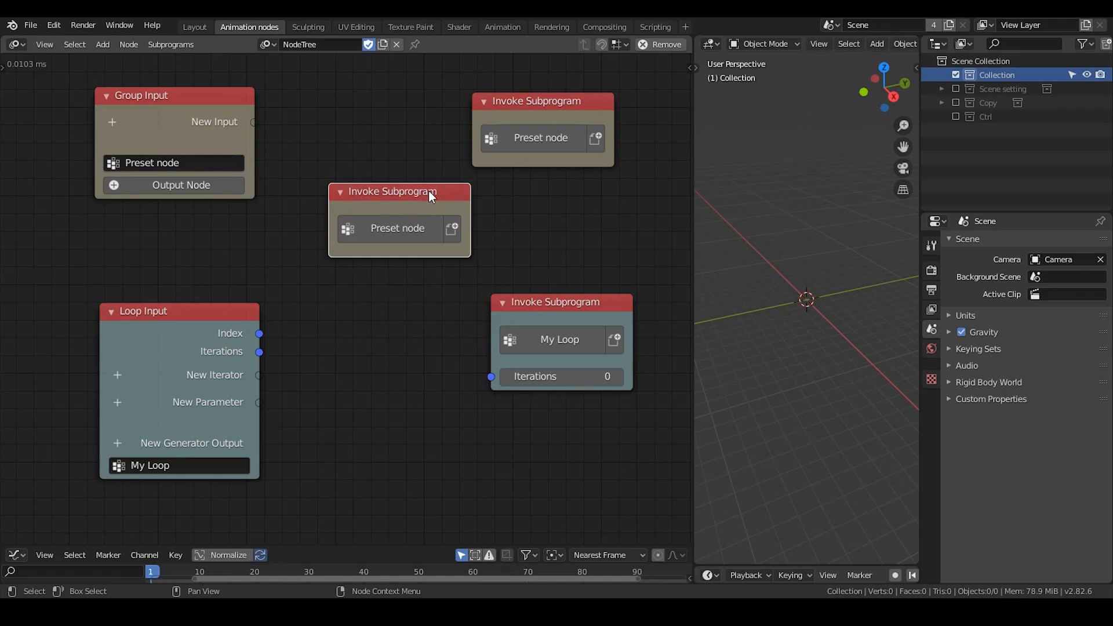
left_click(267, 45)
key("x")
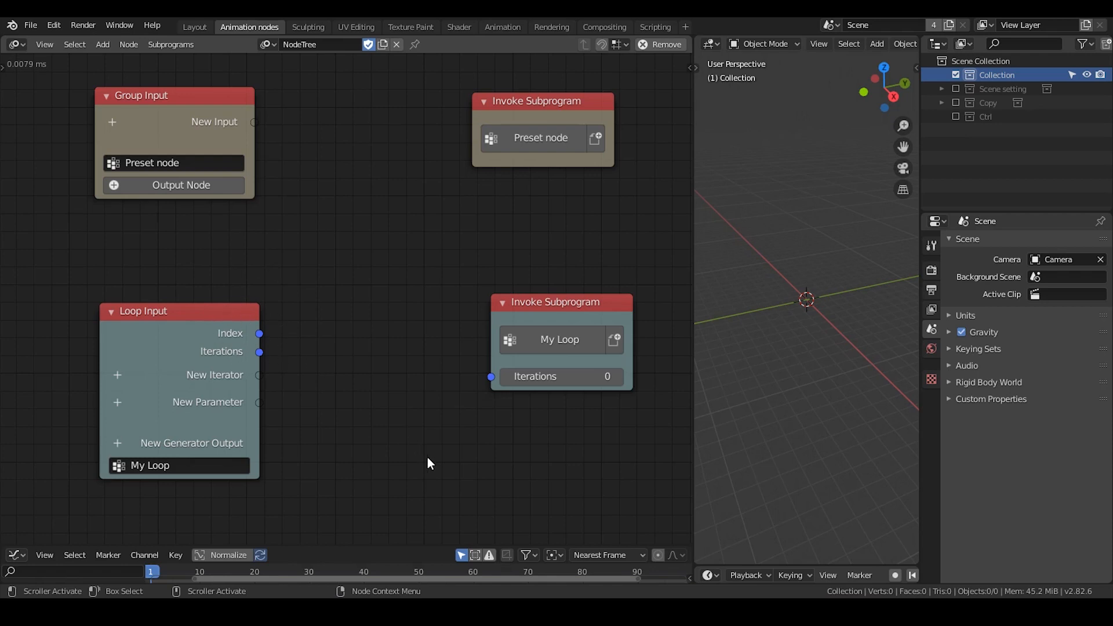
Search for "object mesh" and add the Object Mesh Data entry as a Mesh Object Input node below the loop nodes.
middle_click_drag(401, 435, 301, 240)
middle_click_drag(392, 342, 448, 314)
middle_click_drag(332, 315, 292, 298)
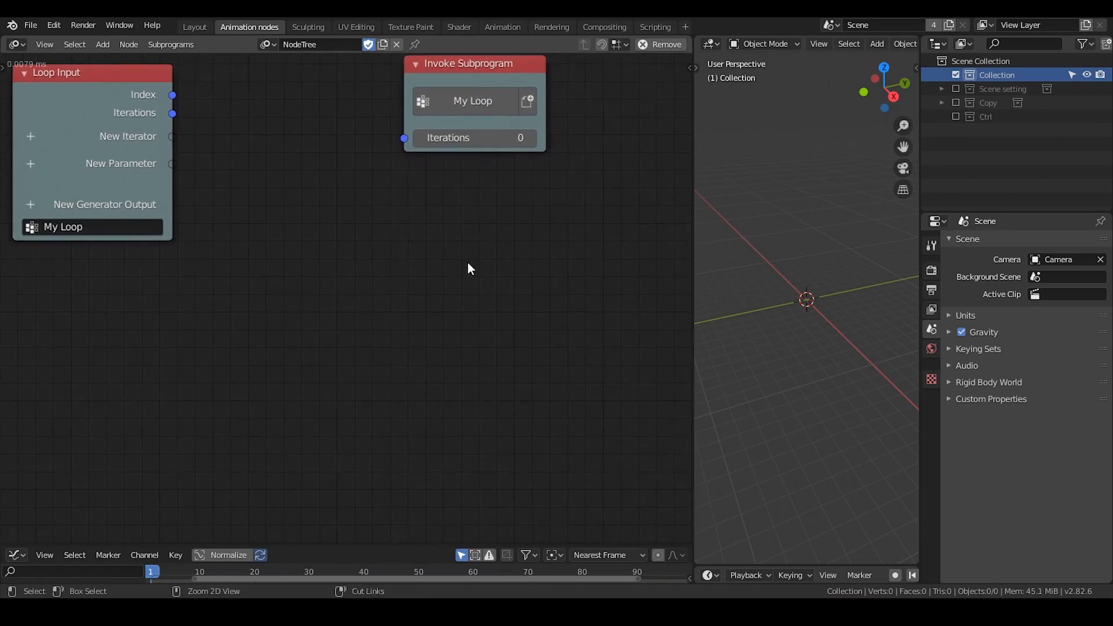
key("ctrl+a")
type("object mesh")
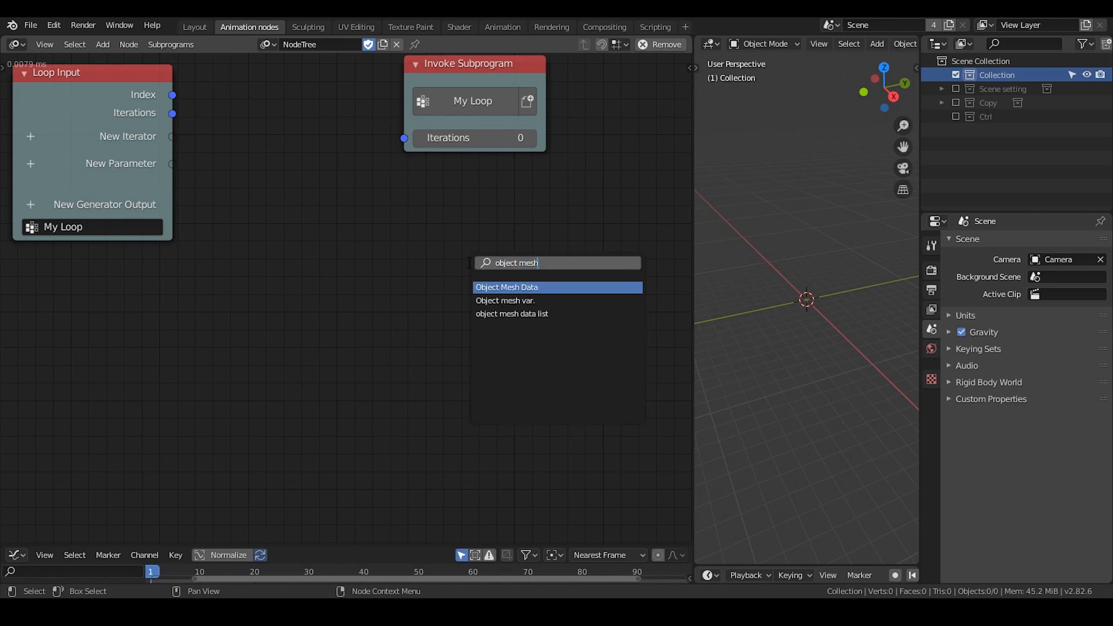
key("Return")
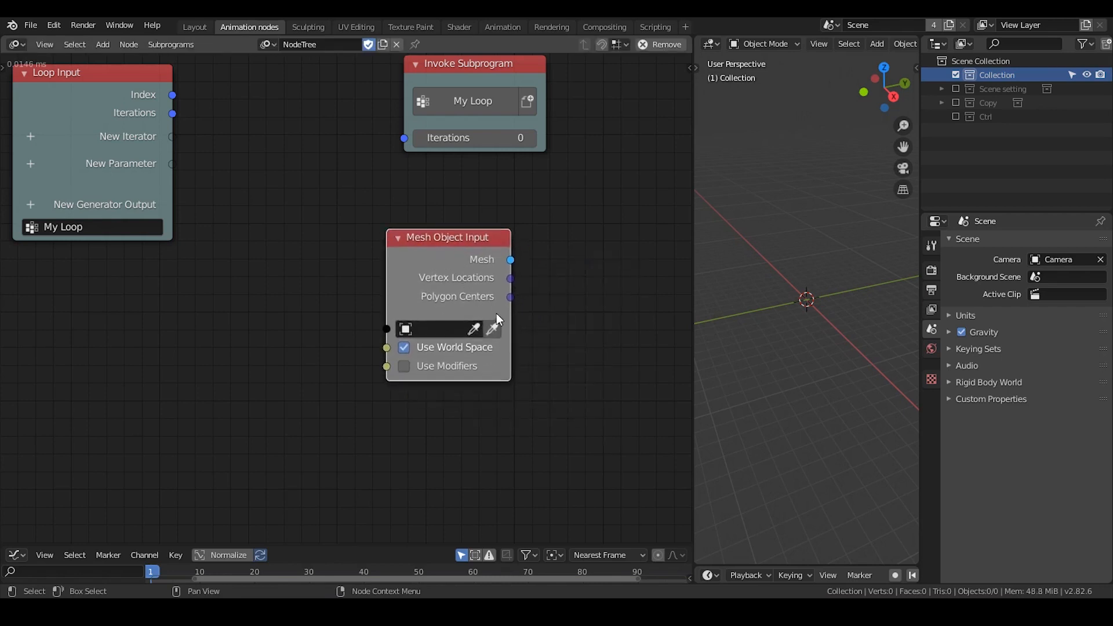
Add a cube, a plane and a UV sphere to the 3D scene.
key("shift+a")
mouse_move(787, 231)
left_click(846, 243)
key("shift+a")
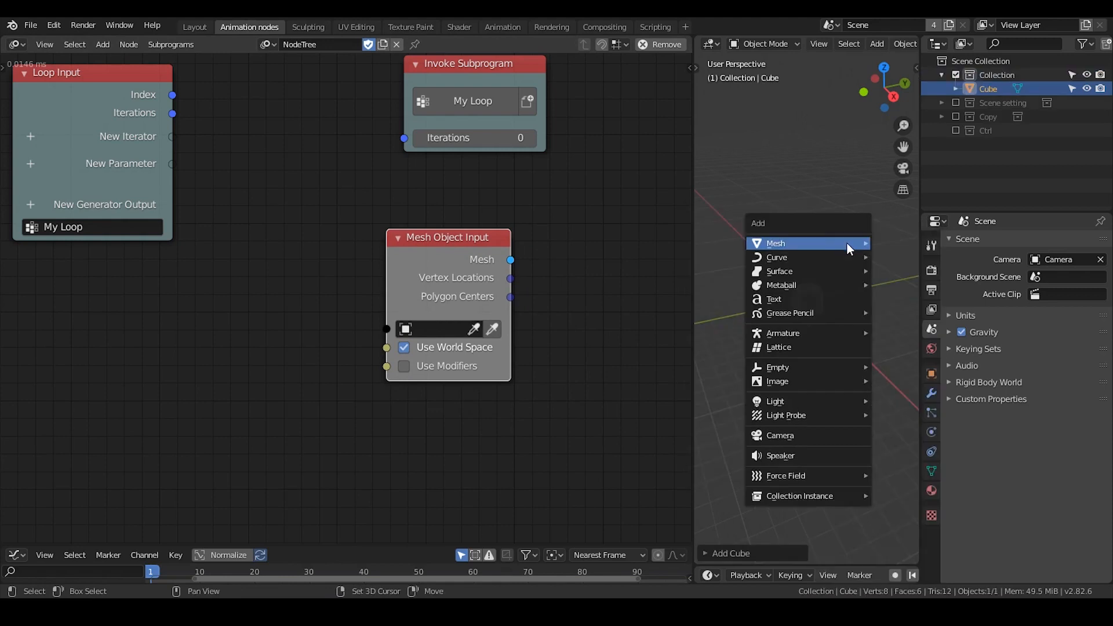
mouse_move(834, 239)
left_click(898, 241)
key("shift+a")
mouse_move(888, 240)
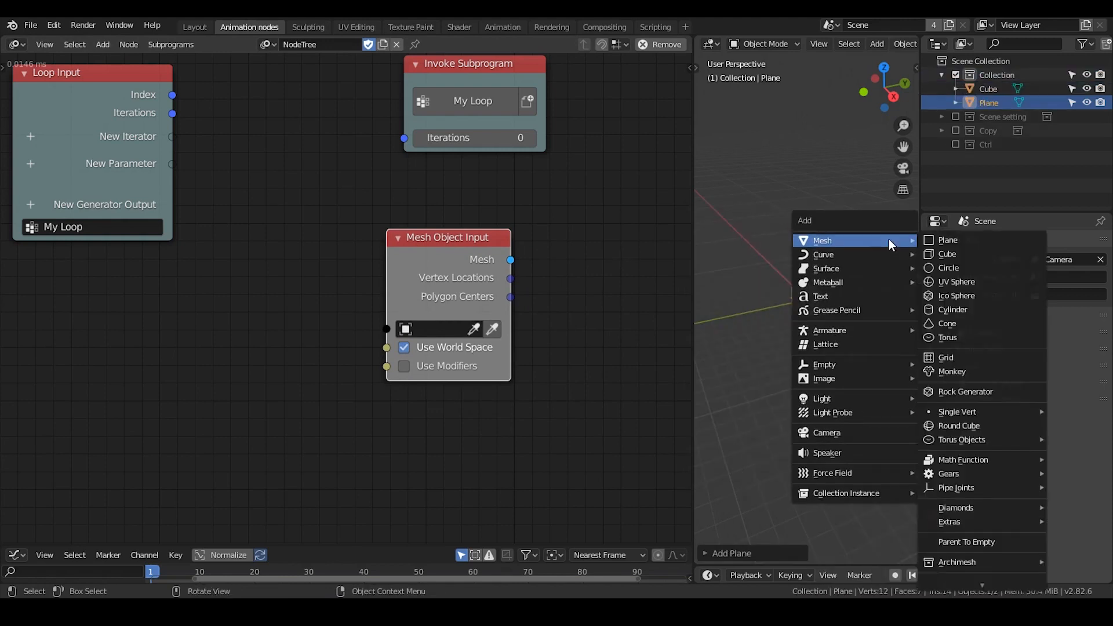
left_click(930, 283)
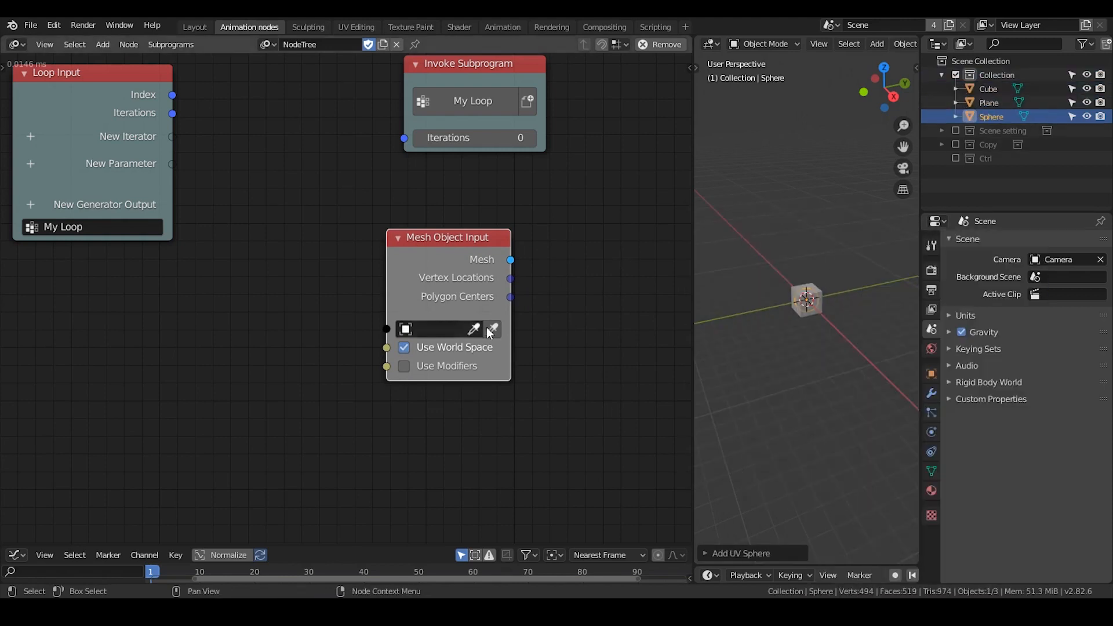
Move the cube along the global X axis to about -10.3 m, away from the other meshes.
left_click(808, 293)
key("g")
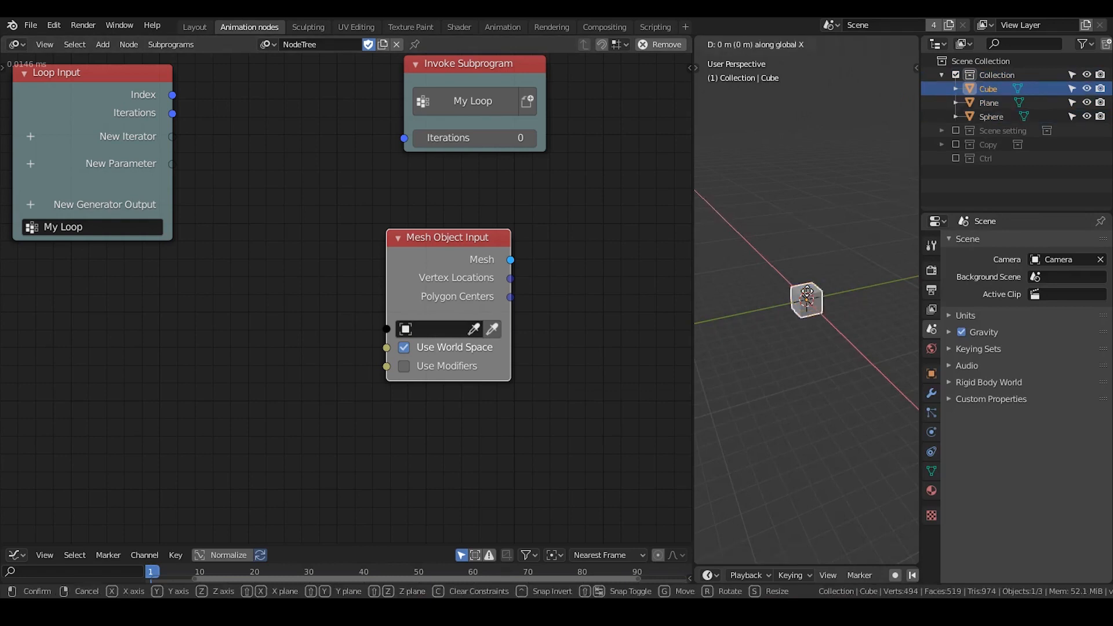
left_click(770, 259)
Assign Cube as the Mesh Object Input node's object and attach a Viewer node to its Vertex Locations output.
left_click(492, 328)
middle_click_drag(492, 326, 393, 277)
key("w")
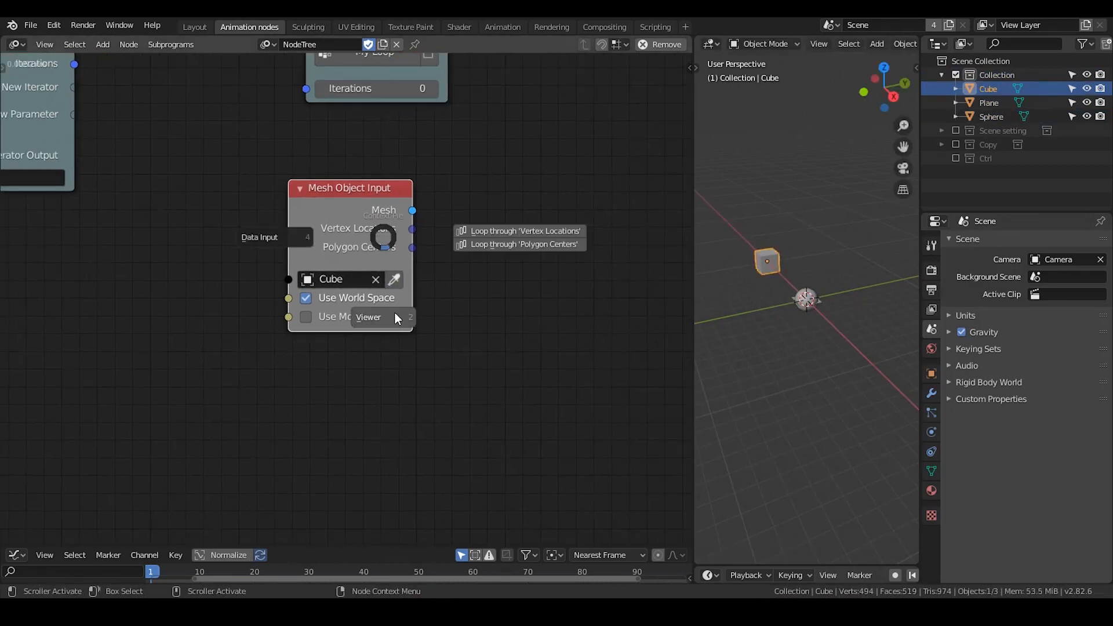
left_click(393, 315)
left_click(391, 308)
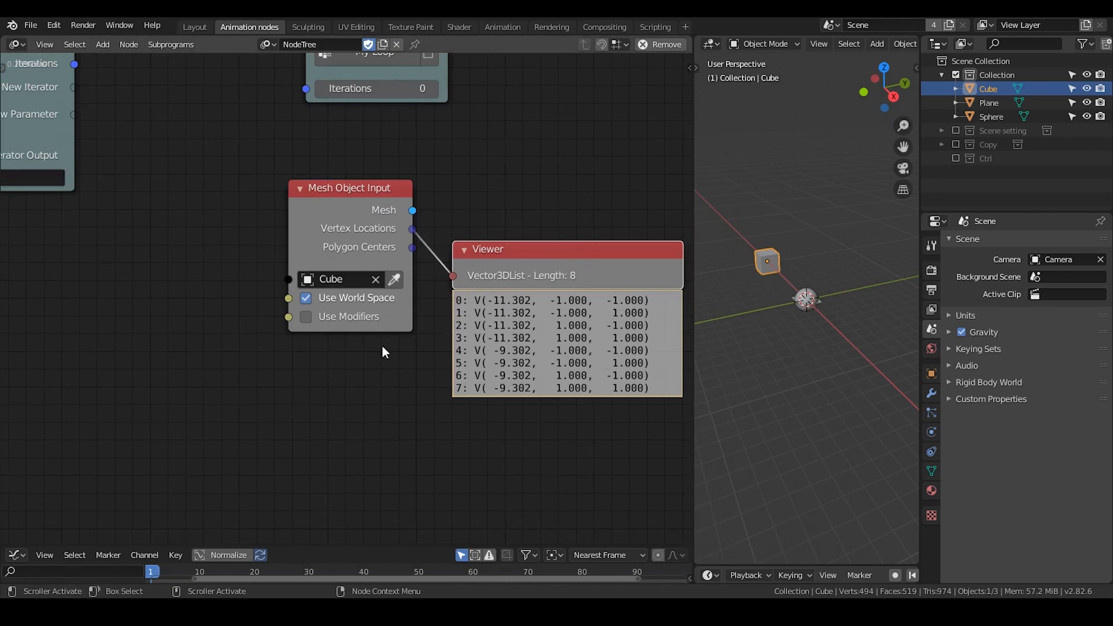
left_click_drag(569, 267, 570, 249)
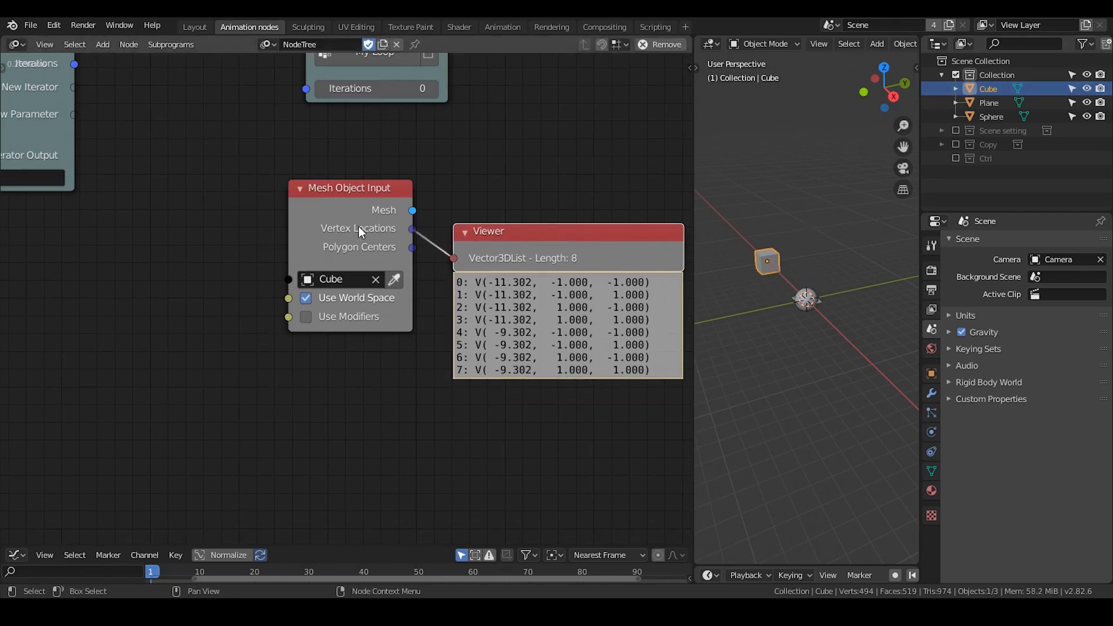
left_click(982, 102)
left_click(987, 115)
left_click(986, 91)
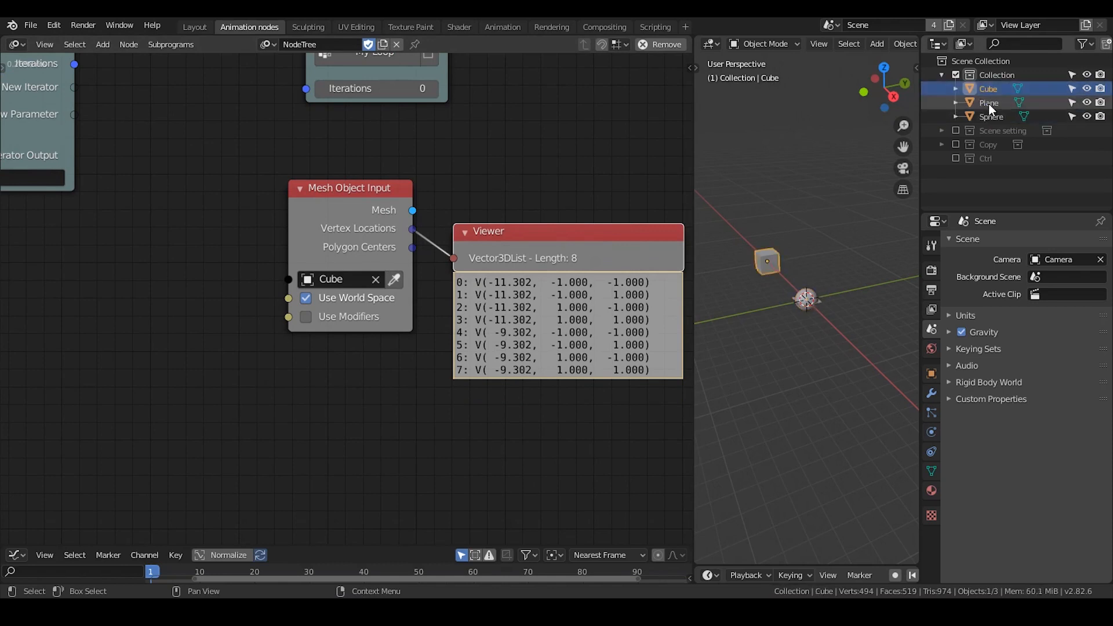
left_click(989, 104)
left_click(990, 114)
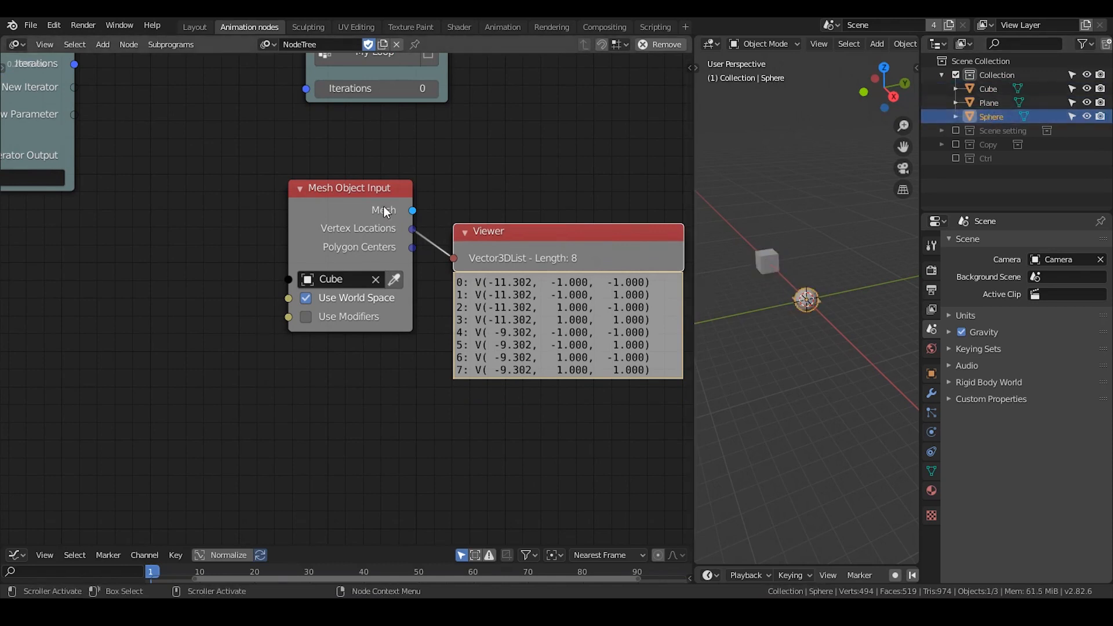
Duplicate the Mesh Object Input node twice and move the Viewer node clear of the copies.
left_click(338, 196)
key("shift+d")
left_click(345, 356)
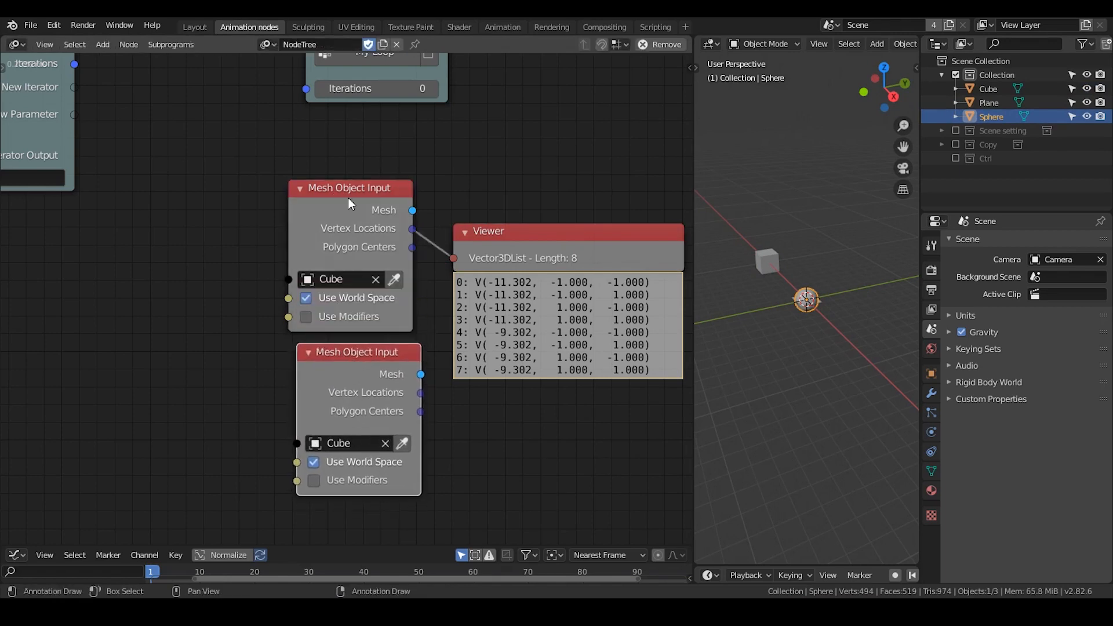
left_click(347, 197)
key("shift+d")
left_click(494, 369)
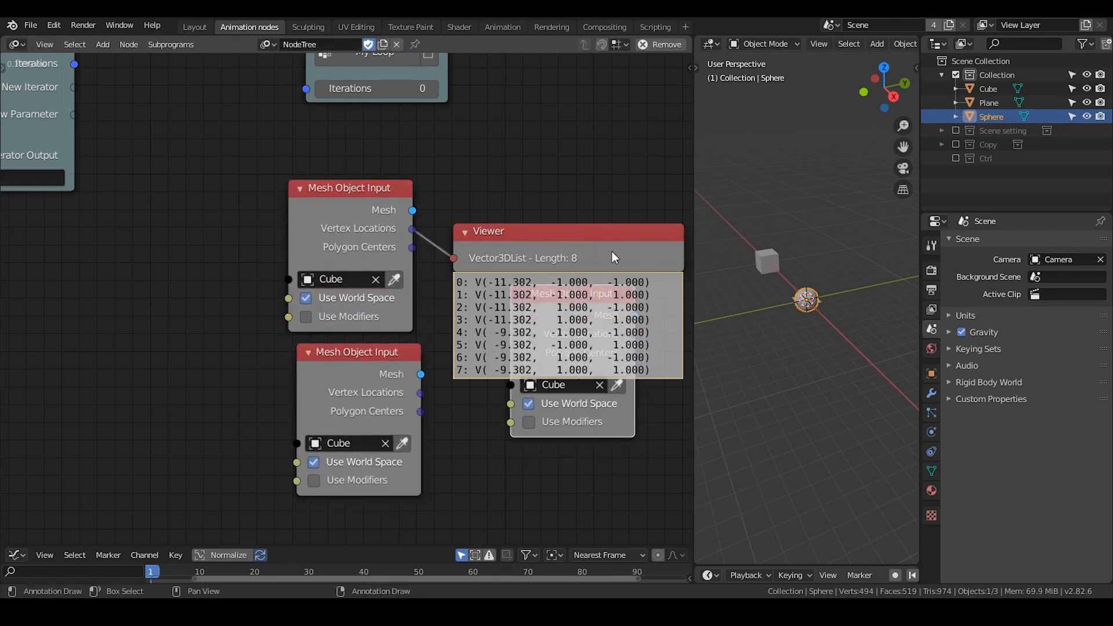
left_click_drag(611, 251, 637, 136)
Delete both duplicated Mesh Object Input nodes and move the Viewer back beside the original node.
left_click_drag(662, 319, 500, 409)
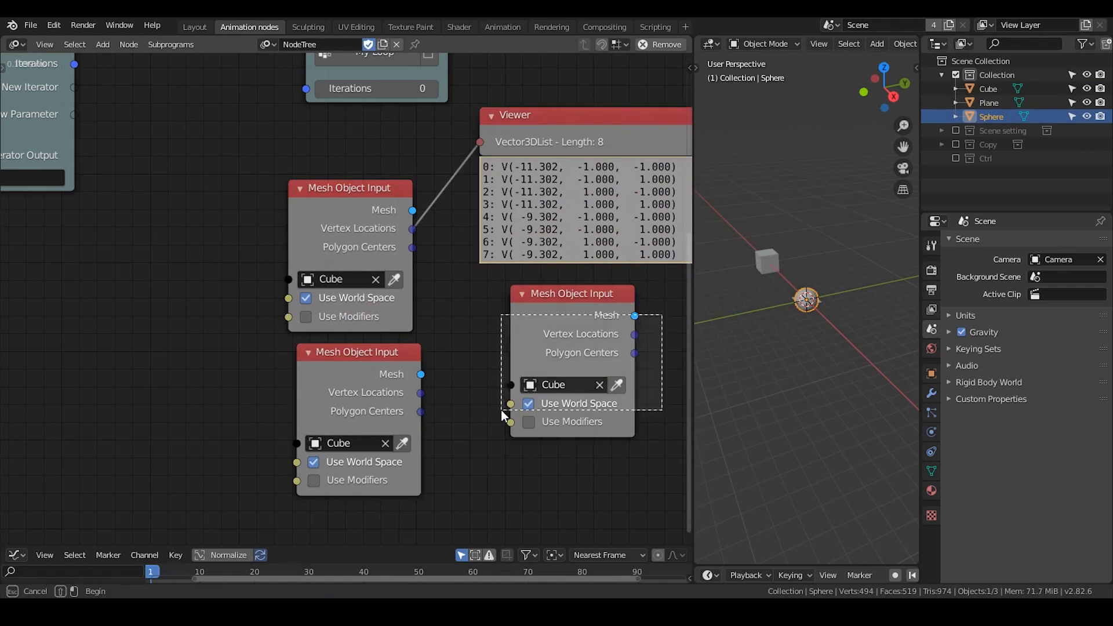
key("x")
left_click(385, 388)
key("x")
left_click_drag(518, 141, 521, 190)
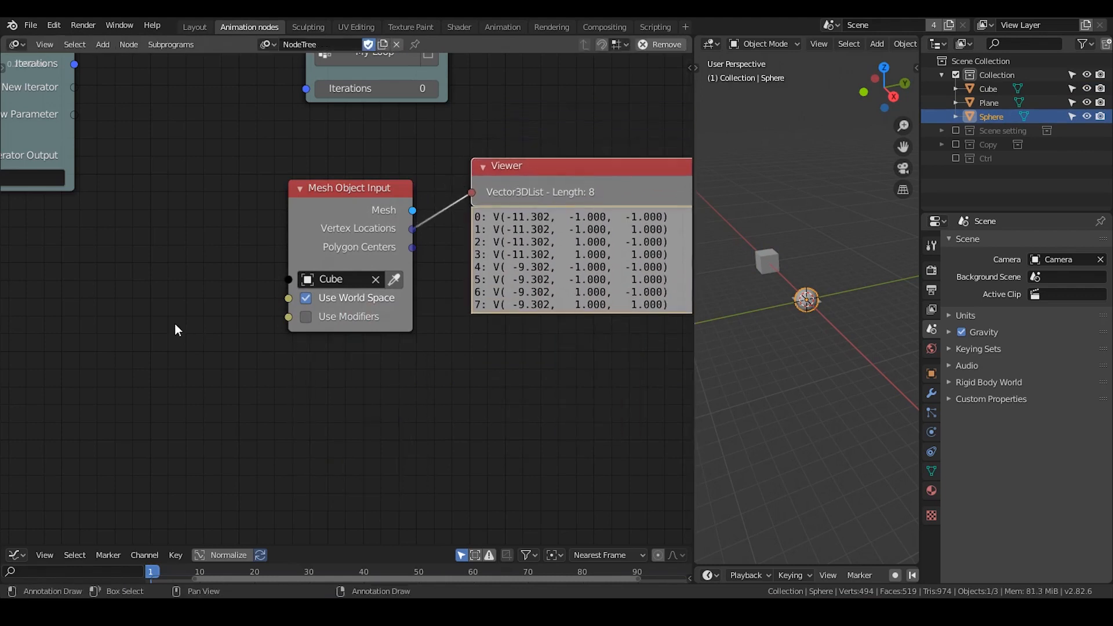
Add a Collection Info node beside the Mesh Object Input node and assign Collection to it.
middle_click_drag(138, 333, 168, 312)
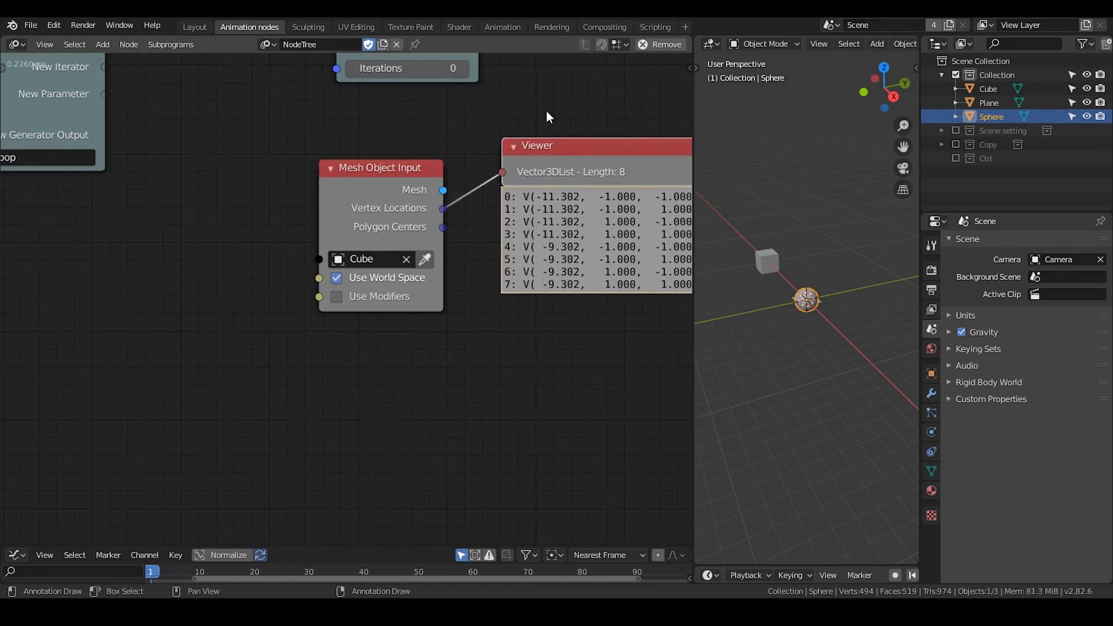
left_click(1010, 79)
middle_click_drag(166, 269, 247, 247)
key("ctrl+a")
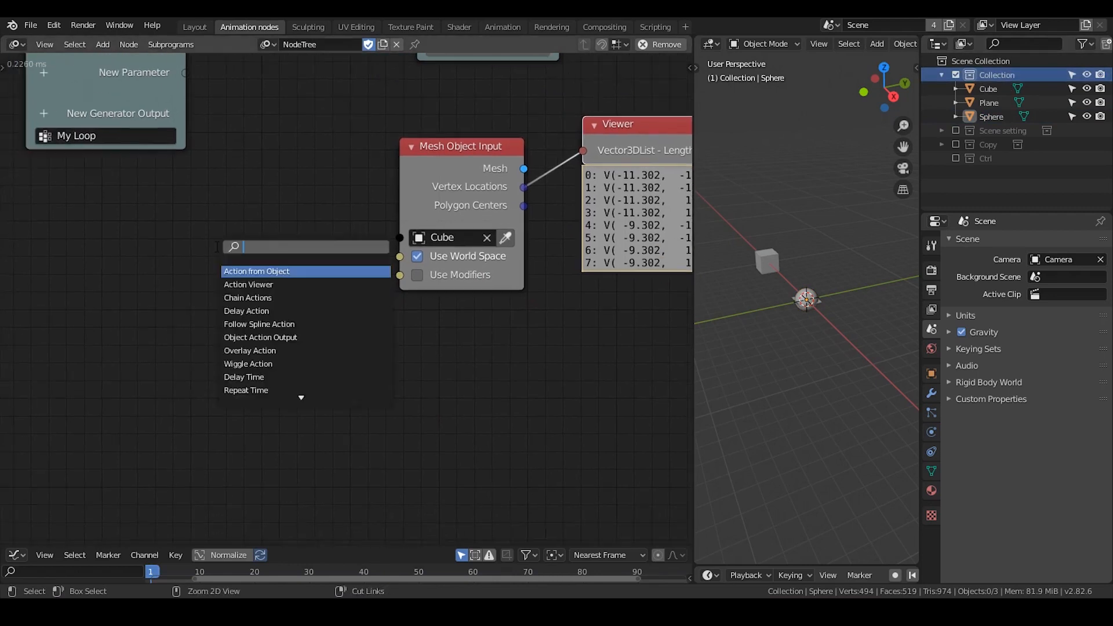
type("collection info")
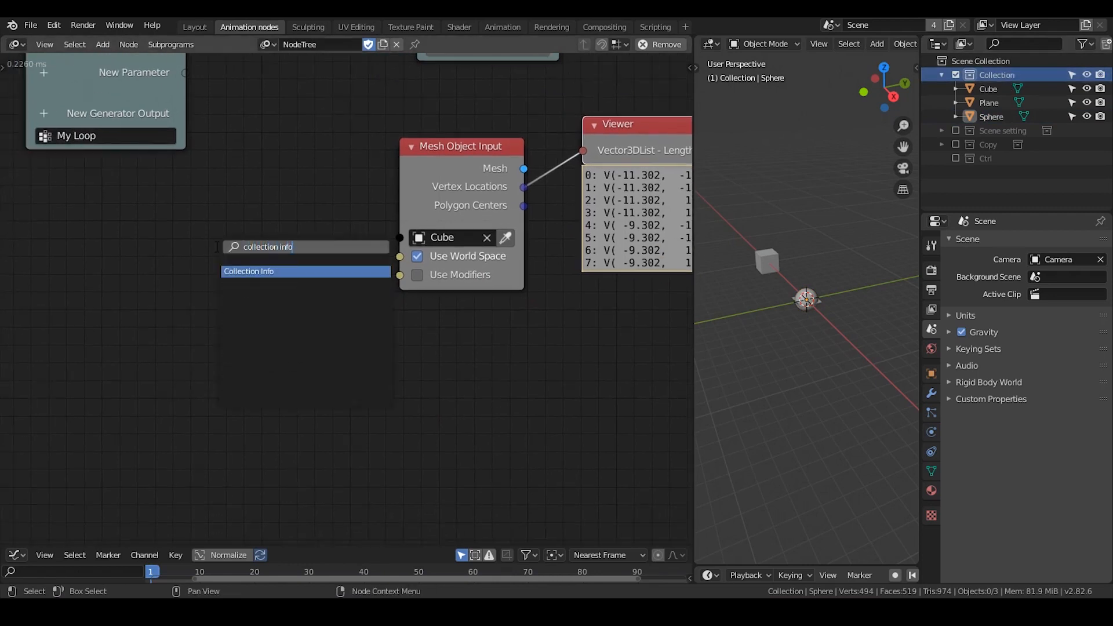
key("Return")
left_click(167, 214)
left_click(224, 312)
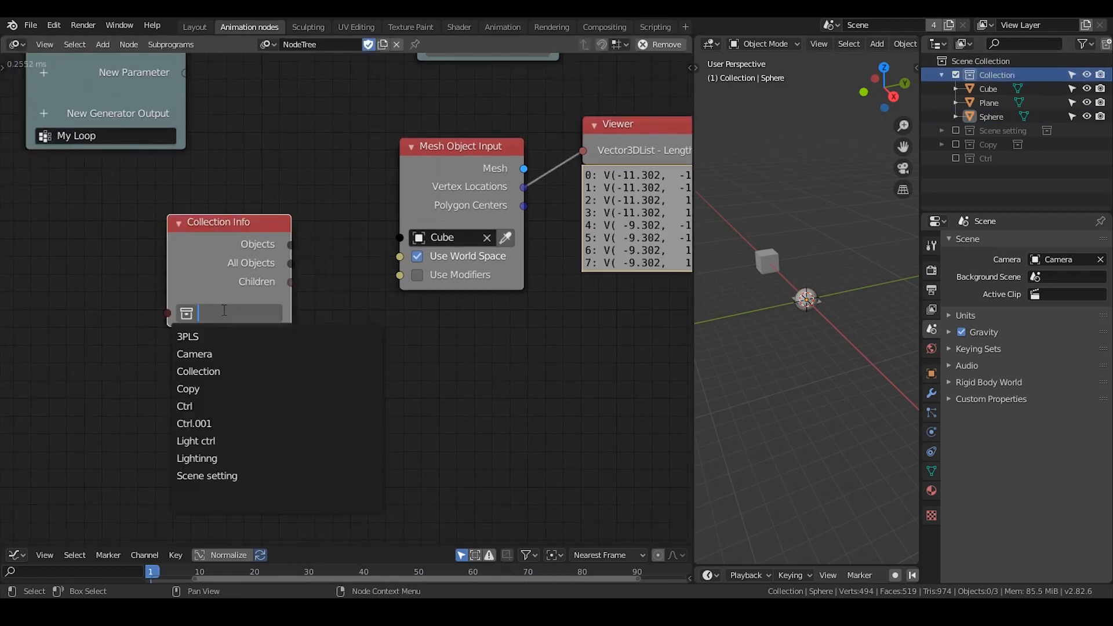
type("co")
key("Return")
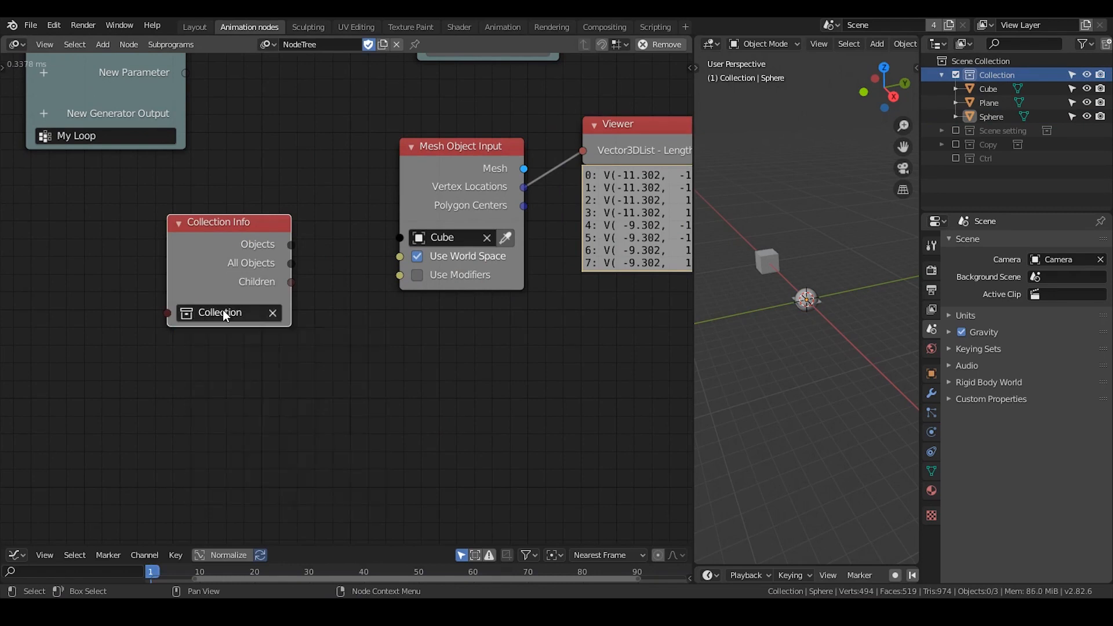
left_click_drag(217, 244, 163, 241)
Try to link the Collection Info node's All Objects output to the Mesh Object Input node's object socket.
left_click_drag(235, 261, 400, 234)
left_click_drag(235, 261, 402, 239)
left_click(475, 216)
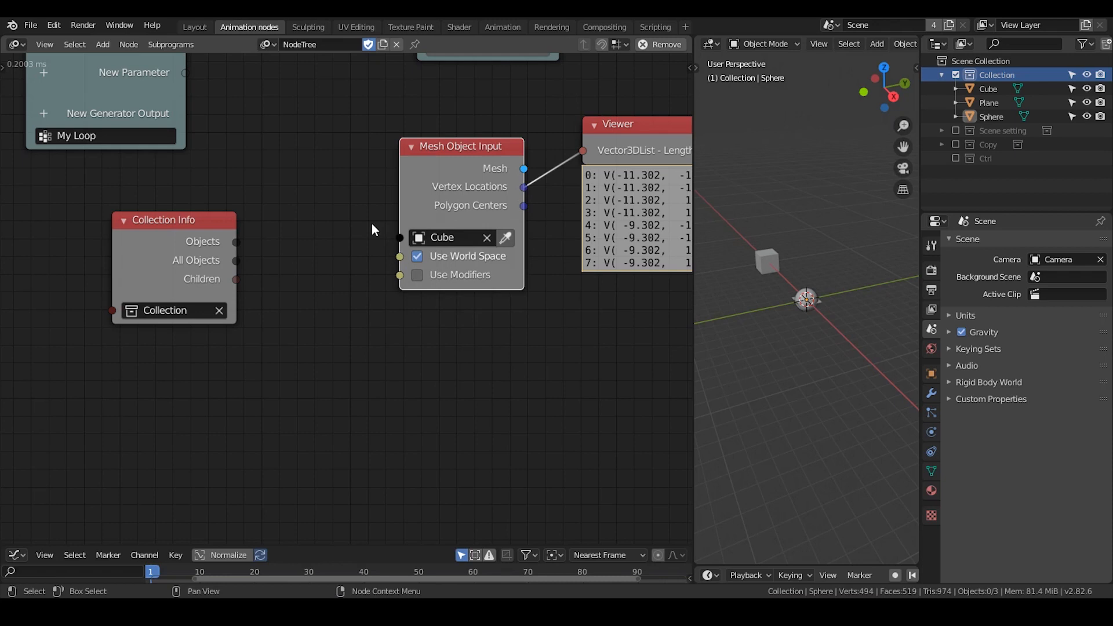
Add an Object Transforms Output node below the Mesh Object Input node and enable its X, Y and Z location.
key("ctrl+a")
type("object tra")
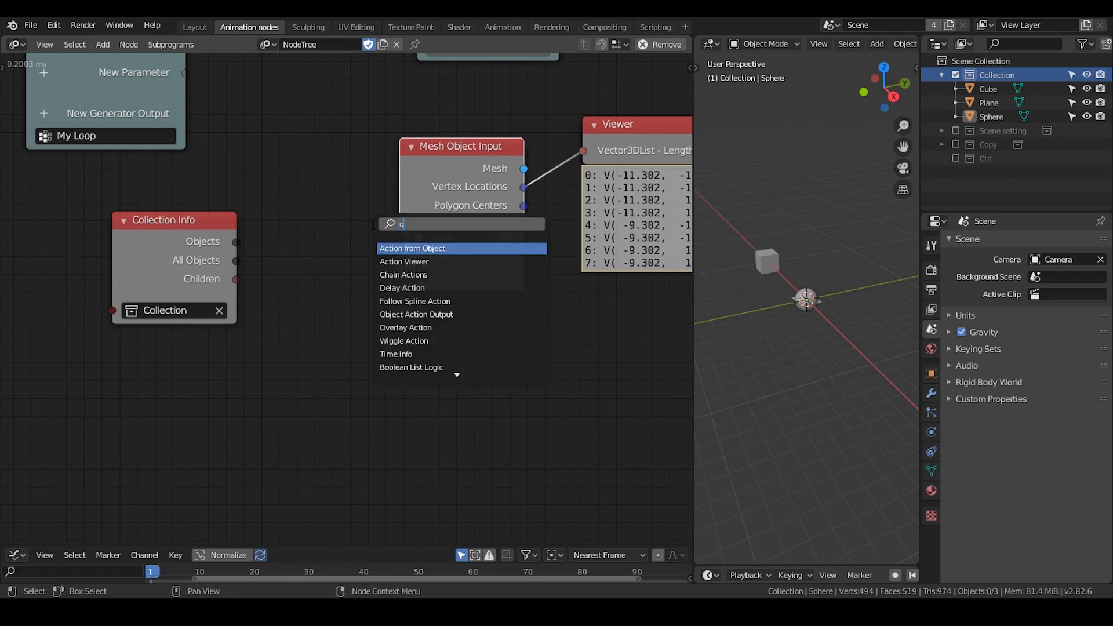
key("Down")
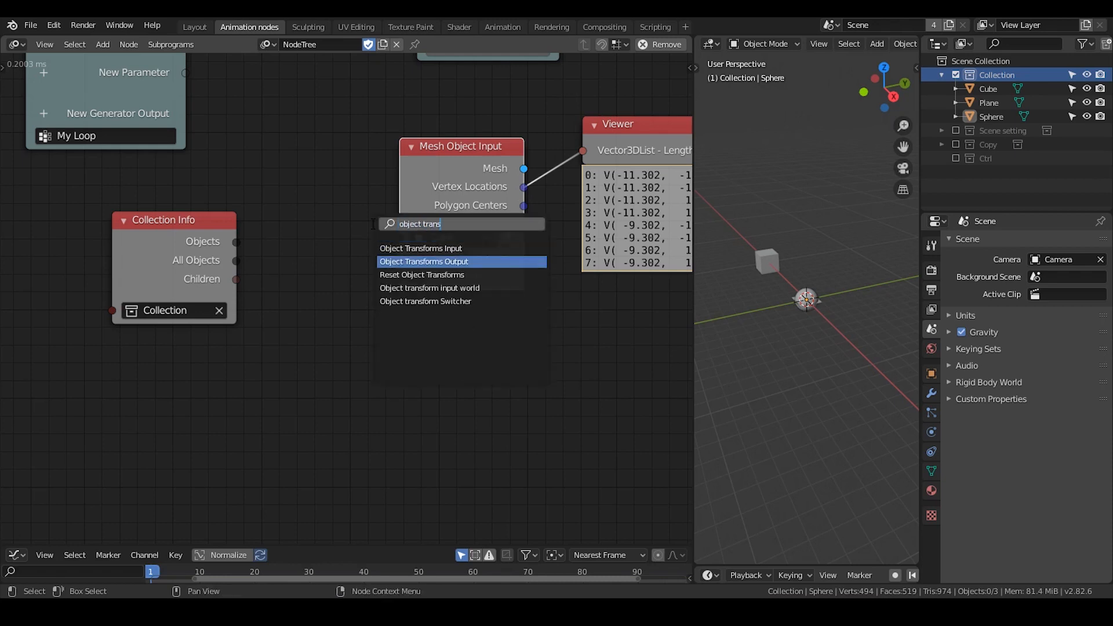
key("Return")
left_click(391, 317)
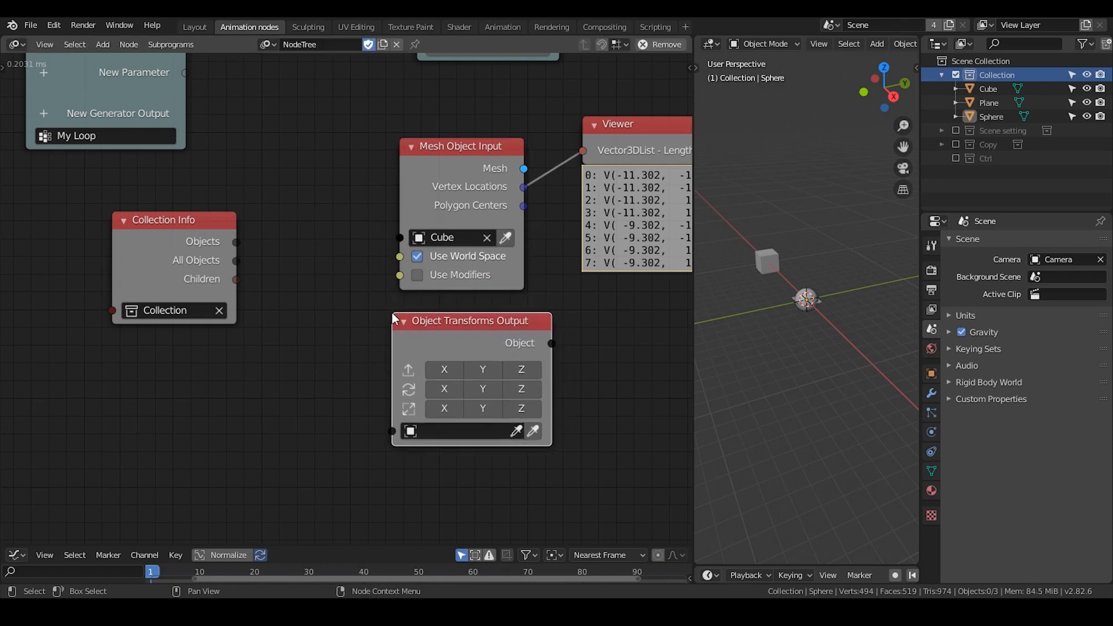
left_click(442, 367)
left_click(482, 370)
left_click(521, 371)
scroll(317, 252, "down", 1, "shift")
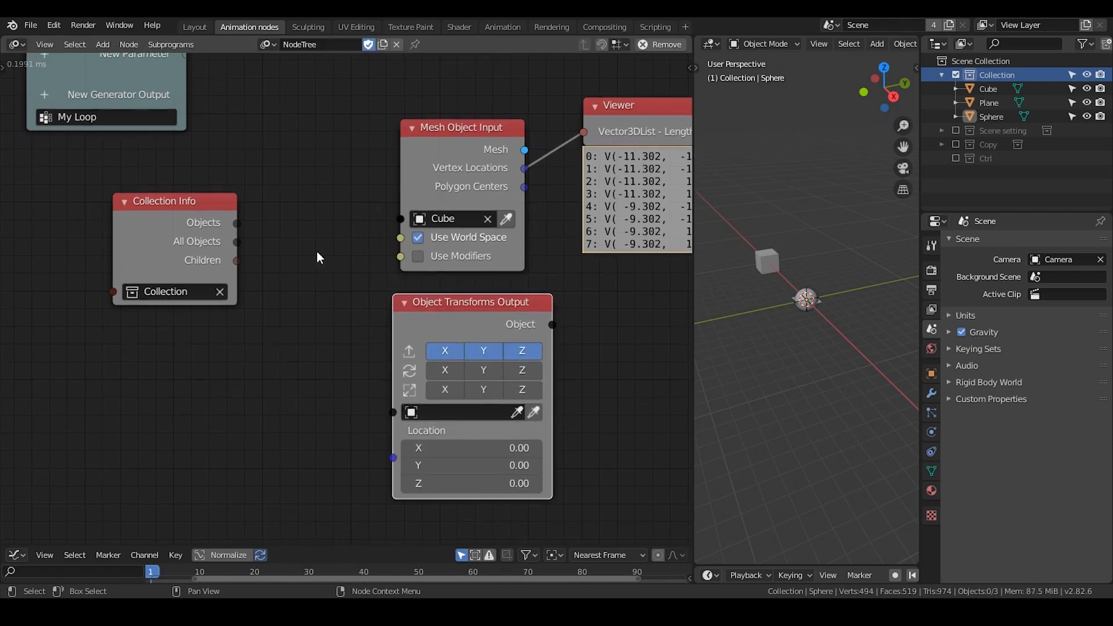
Link All Objects from Collection Info to the Object Transforms Output node and set its X location to -6.42.
left_click_drag(235, 242, 391, 412)
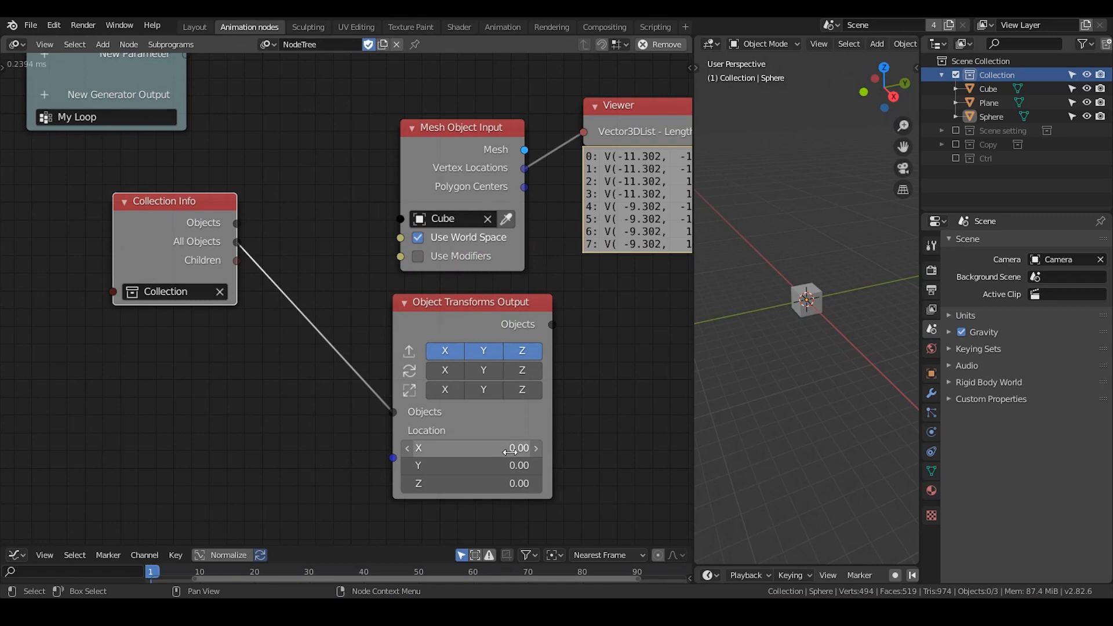
left_click_drag(510, 452, 481, 452)
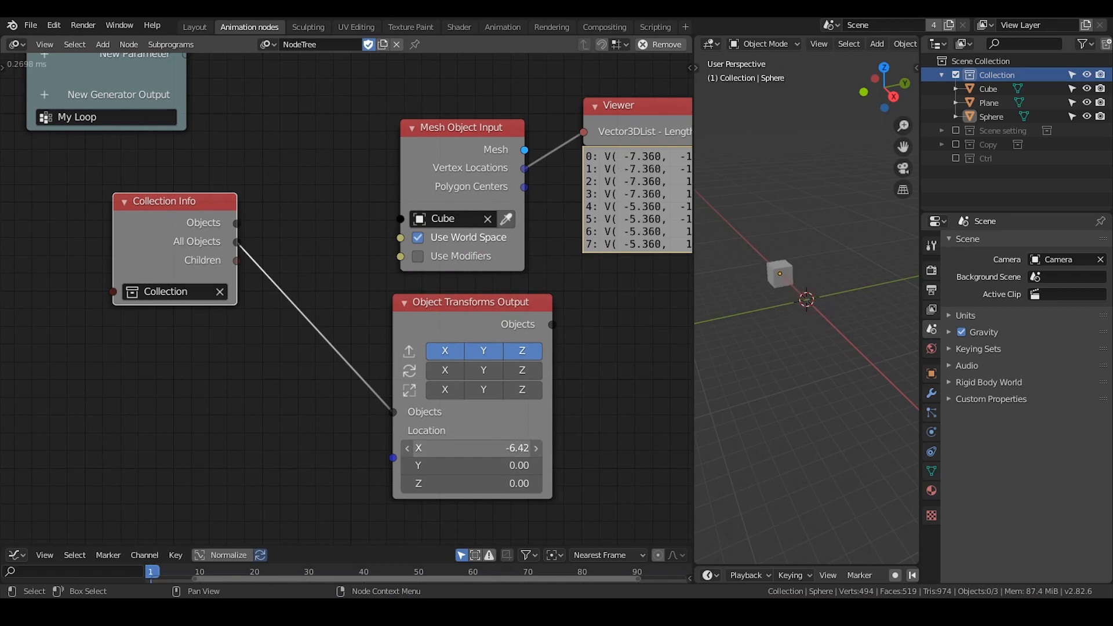
left_click(992, 88)
left_click(985, 102)
left_click(985, 116)
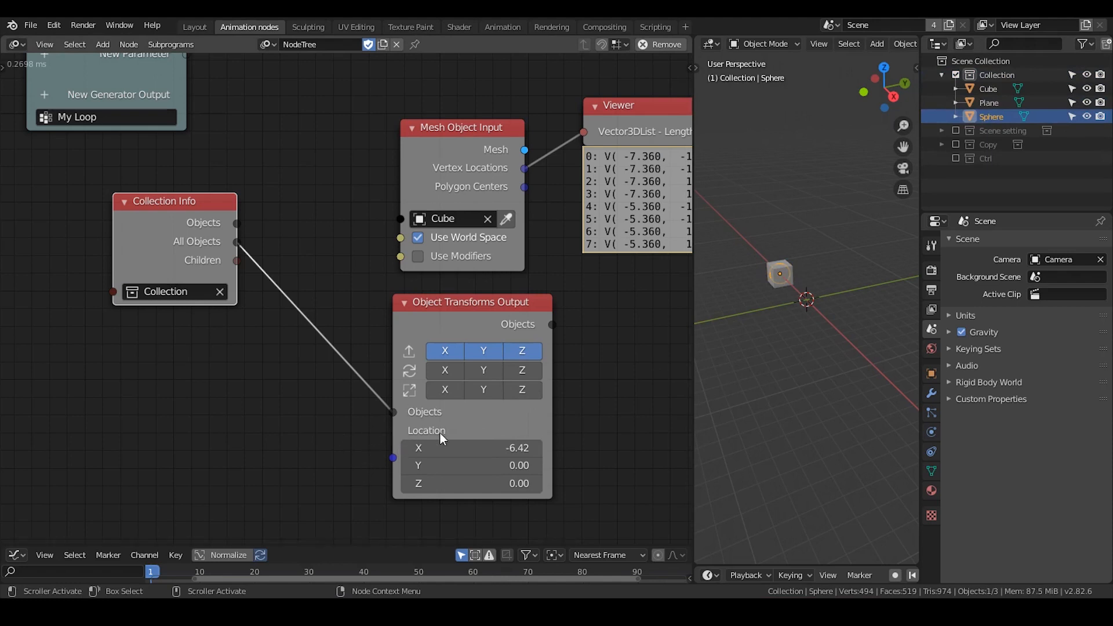
left_click_drag(393, 458, 351, 459)
left_click(985, 89)
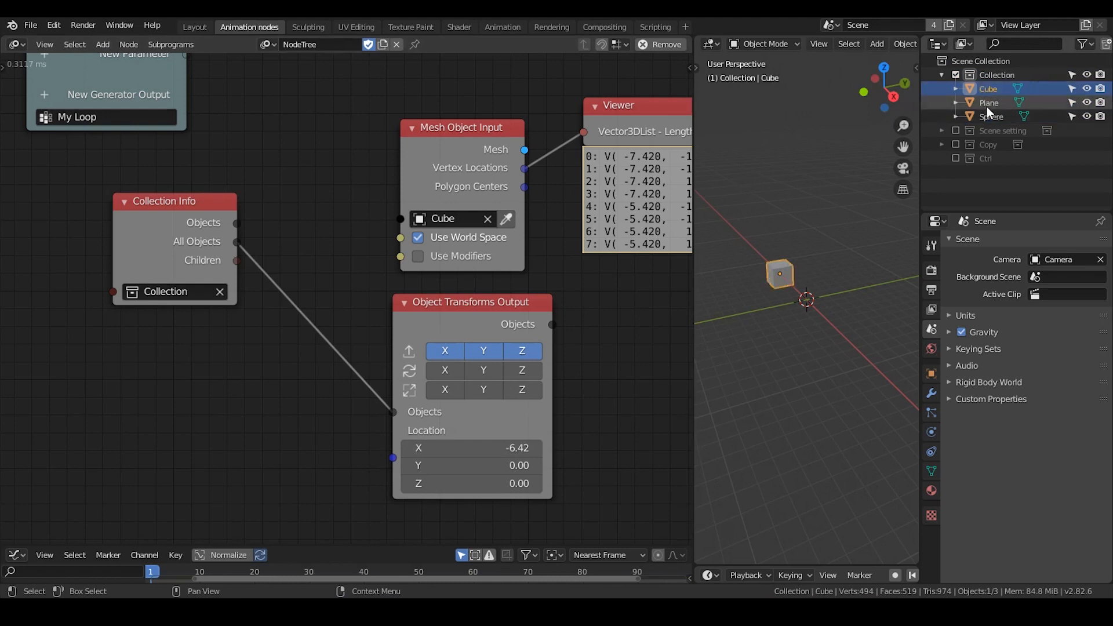
left_click(989, 117)
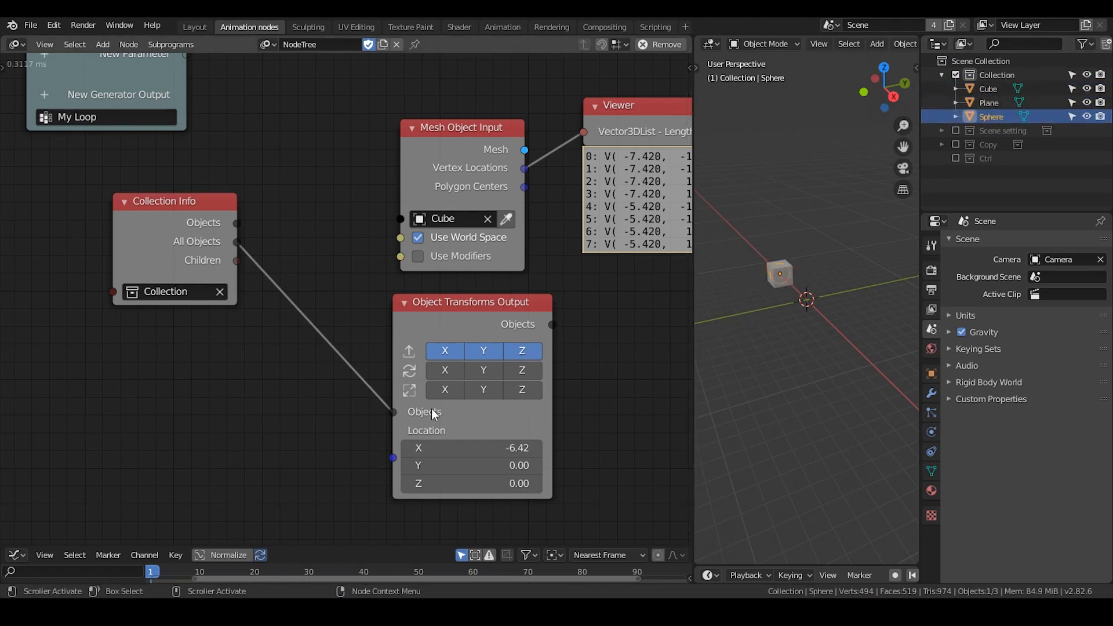
left_click_drag(238, 245, 405, 220)
Delete the Object Transforms Output node and try again to link All Objects to the Mesh Object Input node.
left_click(433, 307)
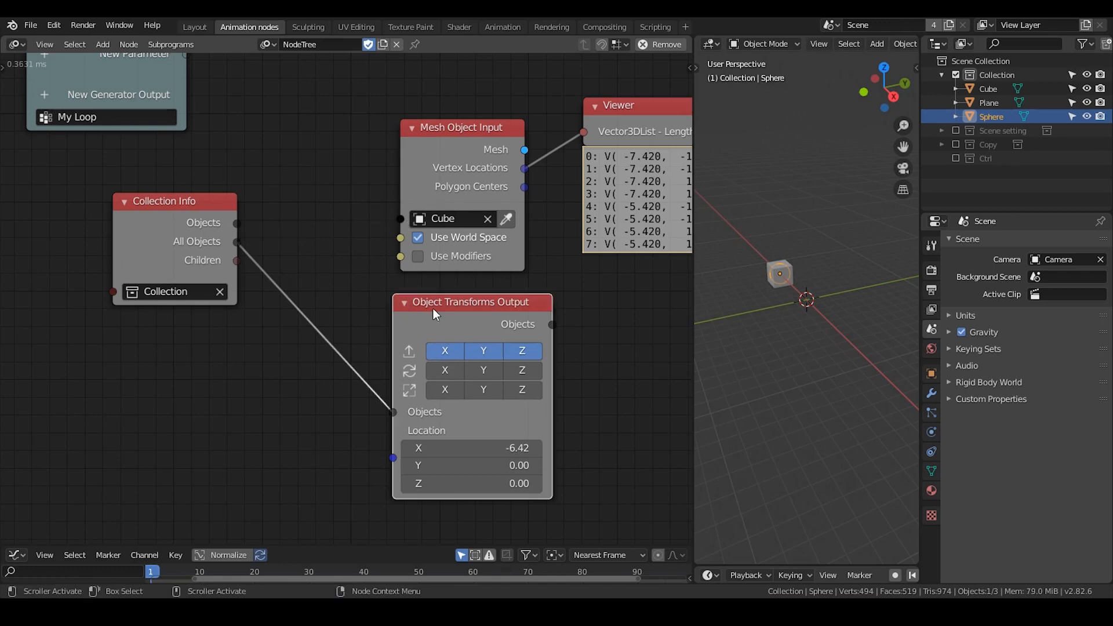
key("x")
middle_click_drag(308, 291, 375, 264)
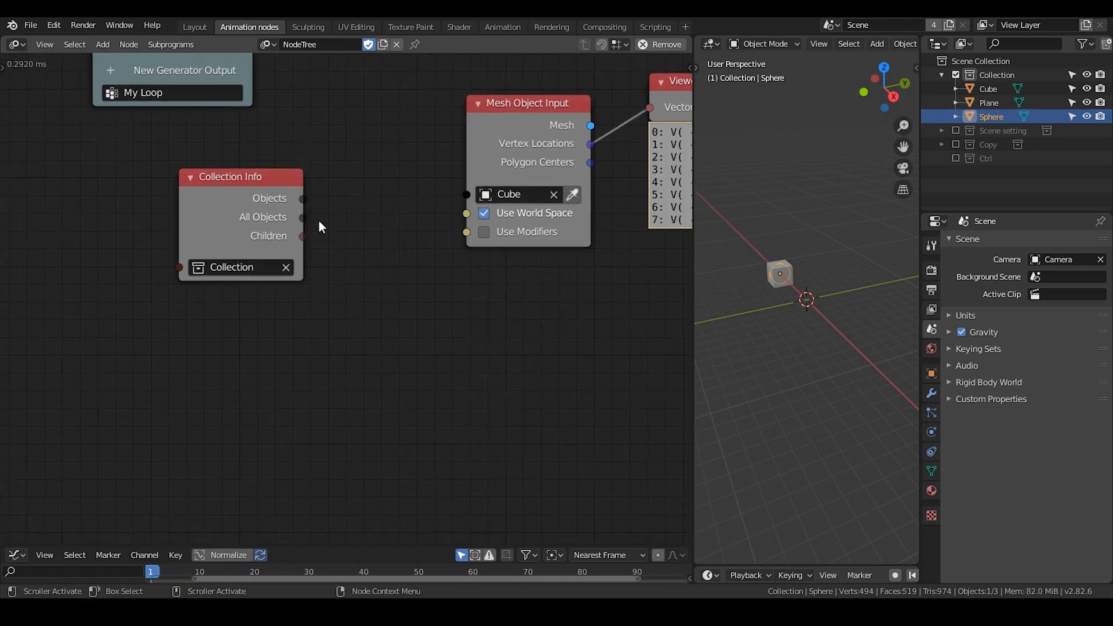
left_click_drag(301, 217, 465, 194)
Create a loop through Collection Info's All Objects, placing its Loop Input node below the Invoke Subprogram node.
left_click_drag(268, 198, 145, 179)
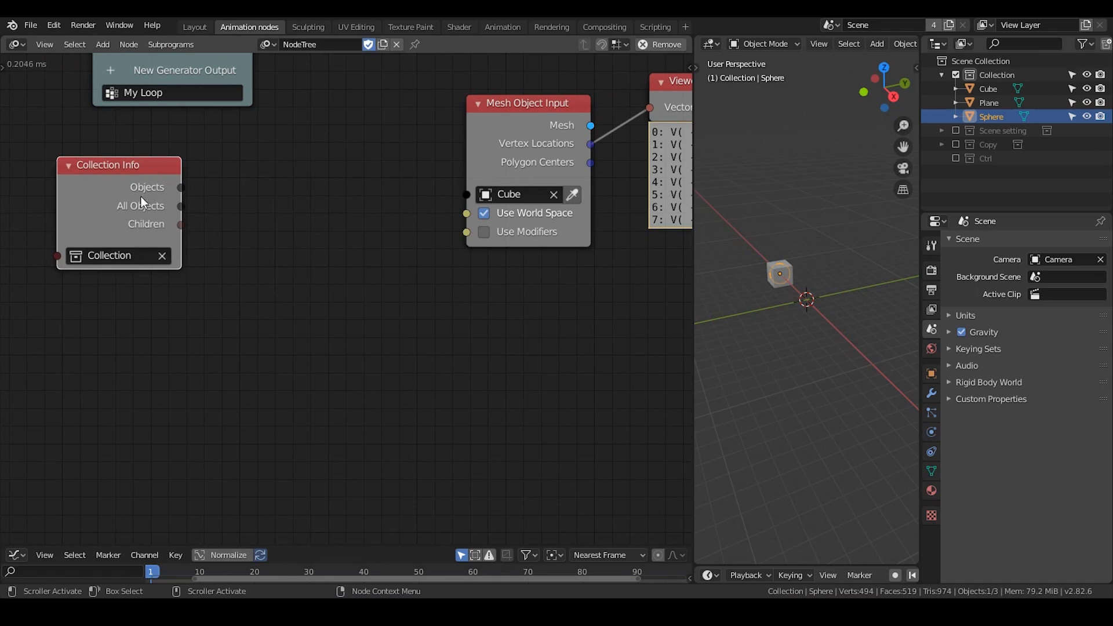
key("w")
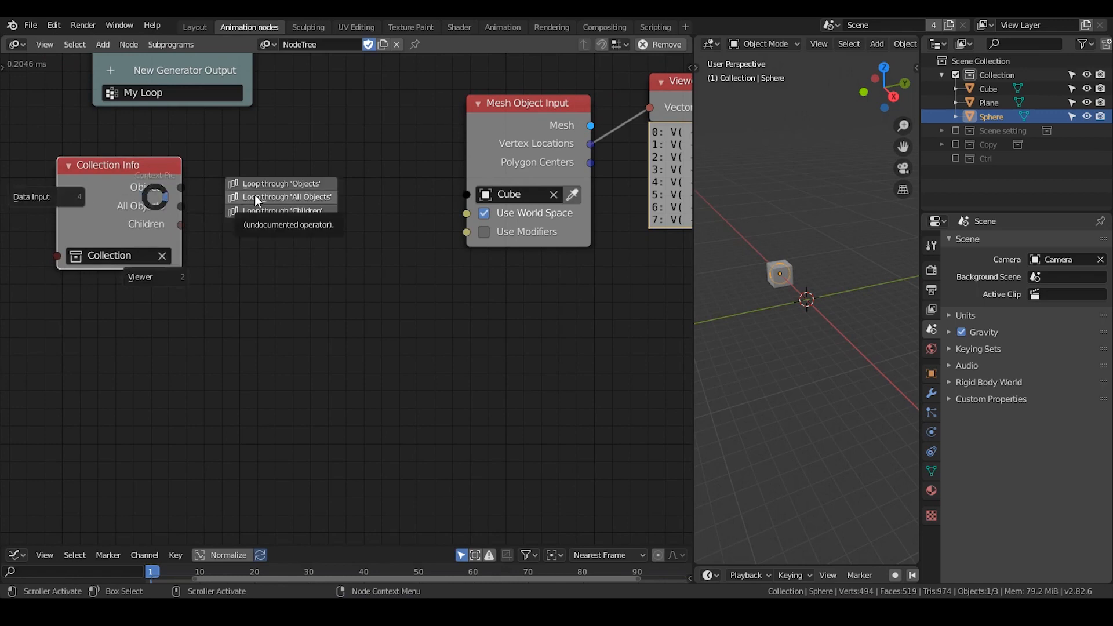
left_click(284, 267)
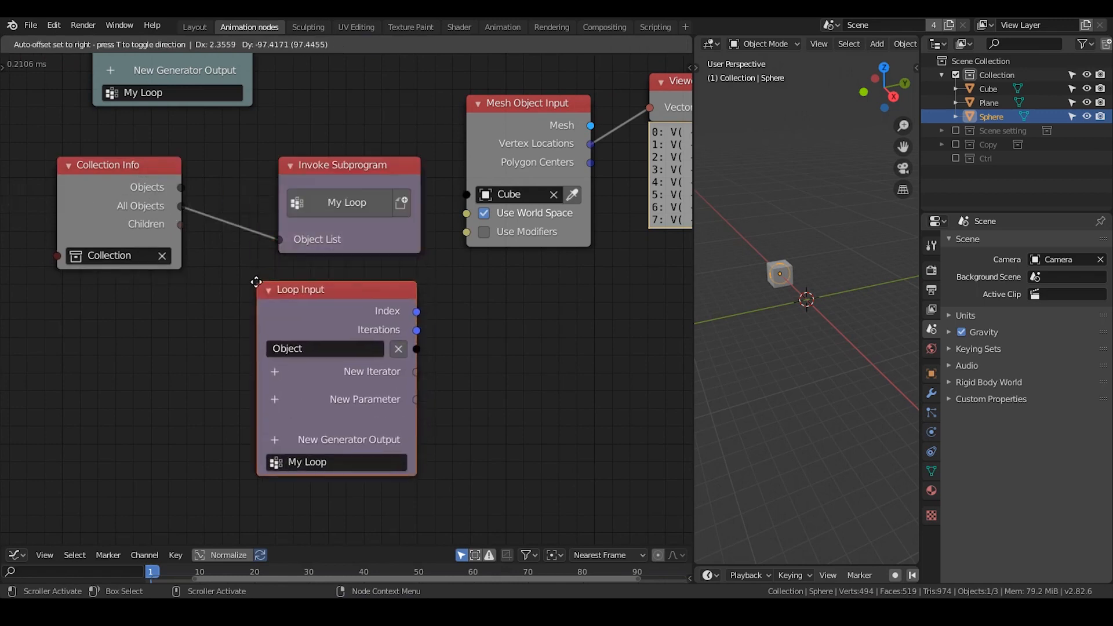
left_click(214, 278)
left_click_drag(289, 177, 240, 152)
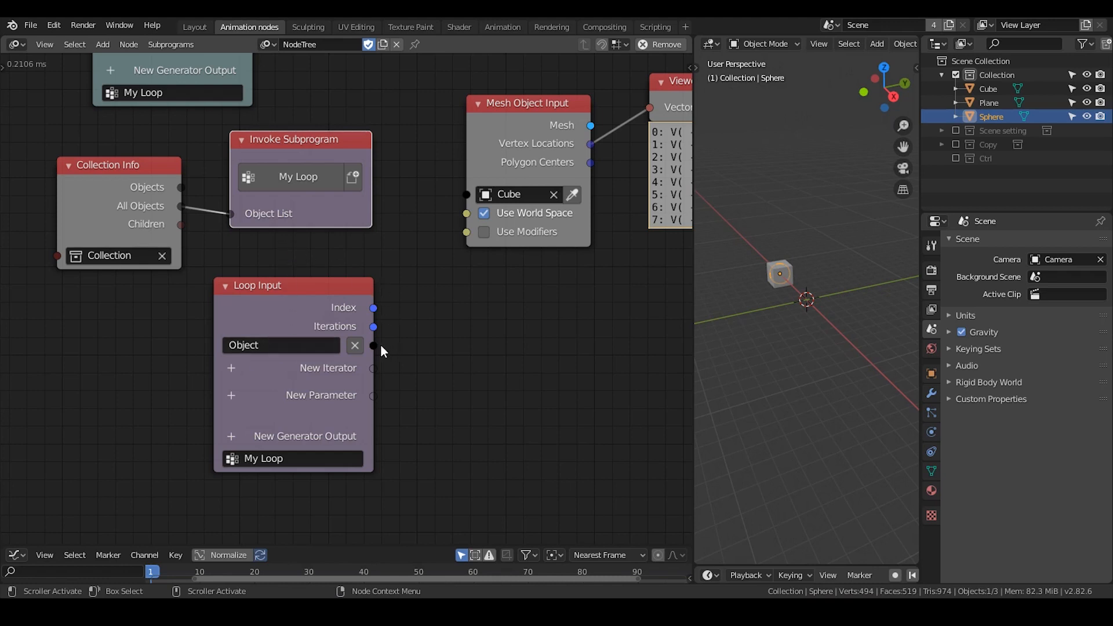
Link the Loop Input's Object output to the Mesh Object Input node, delete the Viewer and reposition the mesh node.
left_click_drag(372, 346, 467, 195)
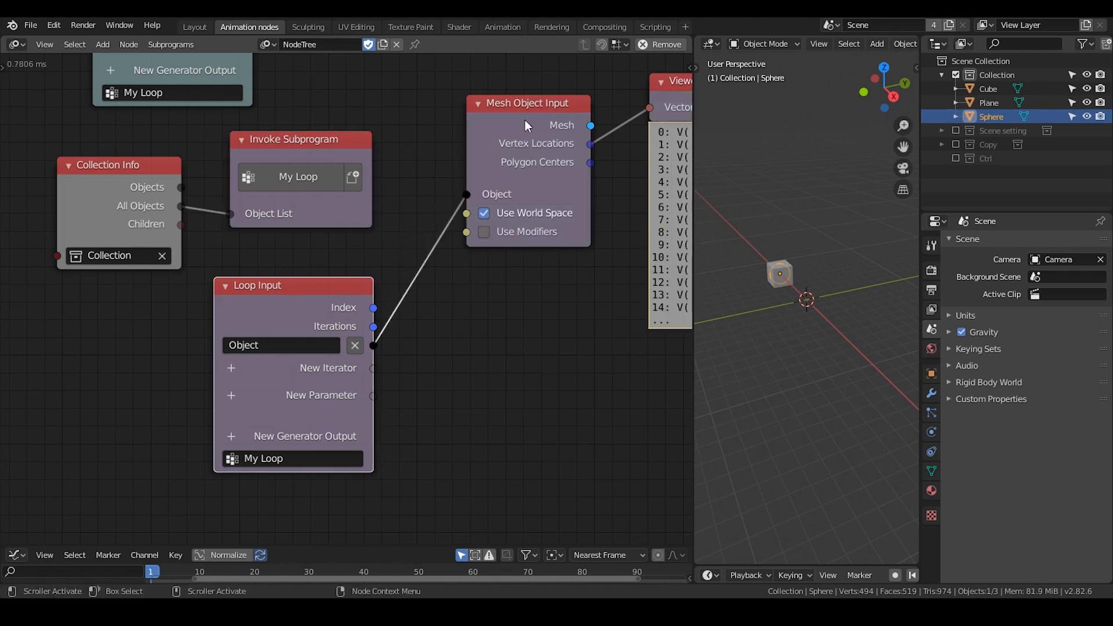
middle_click_drag(410, 410, 293, 400)
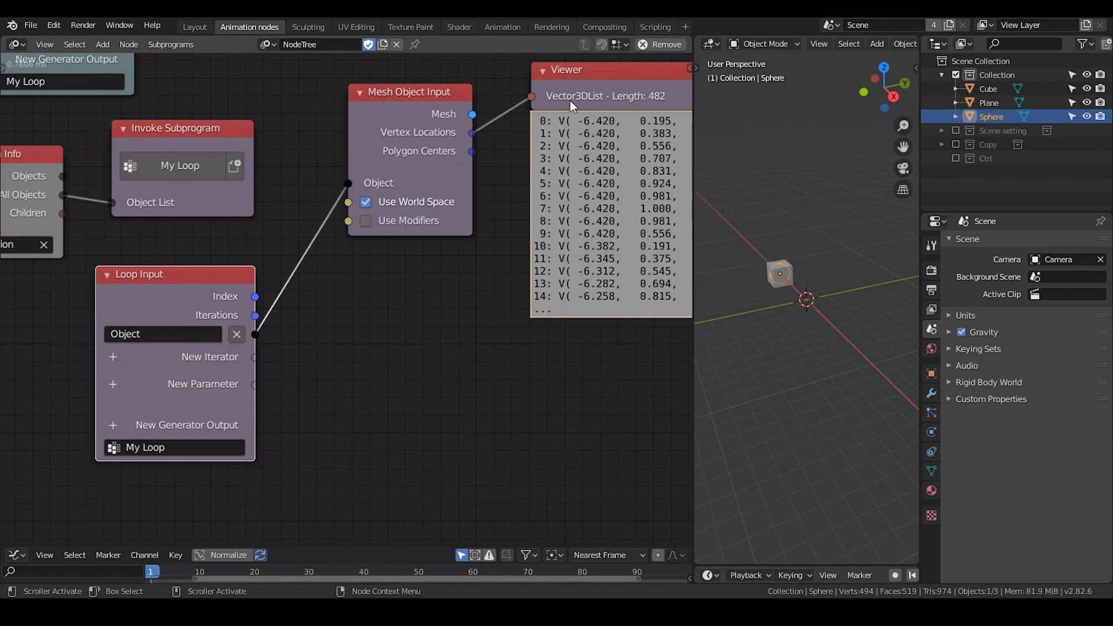
key("x")
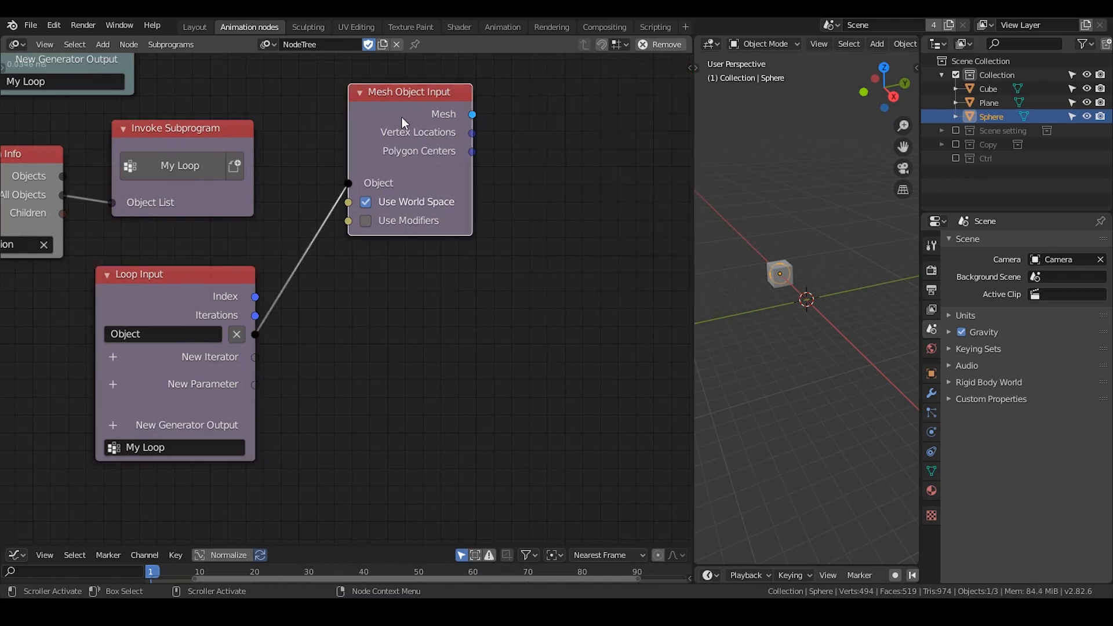
left_click_drag(402, 118, 405, 211)
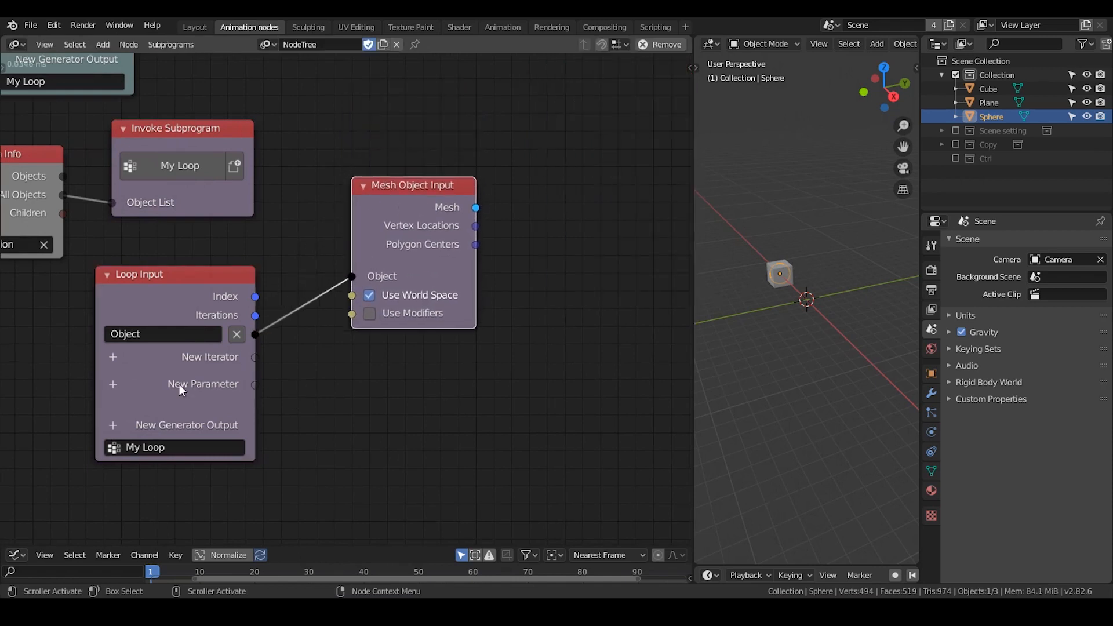
Add a Vector List generator output to the loop and link the mesh node's Vertex Locations to it.
left_click(112, 427)
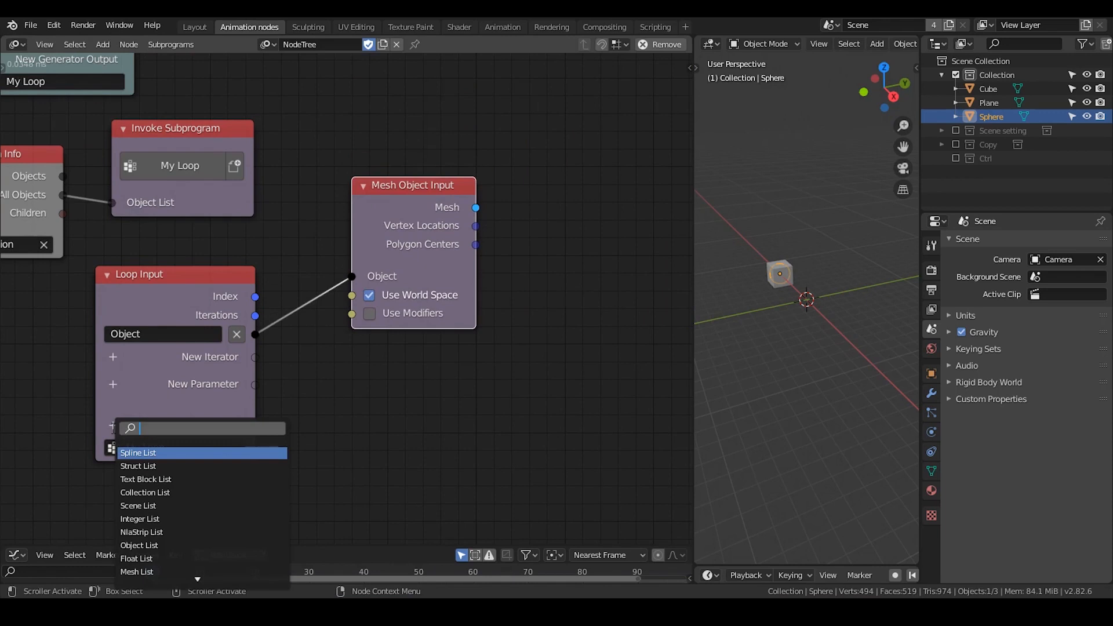
type("vec")
key("Return")
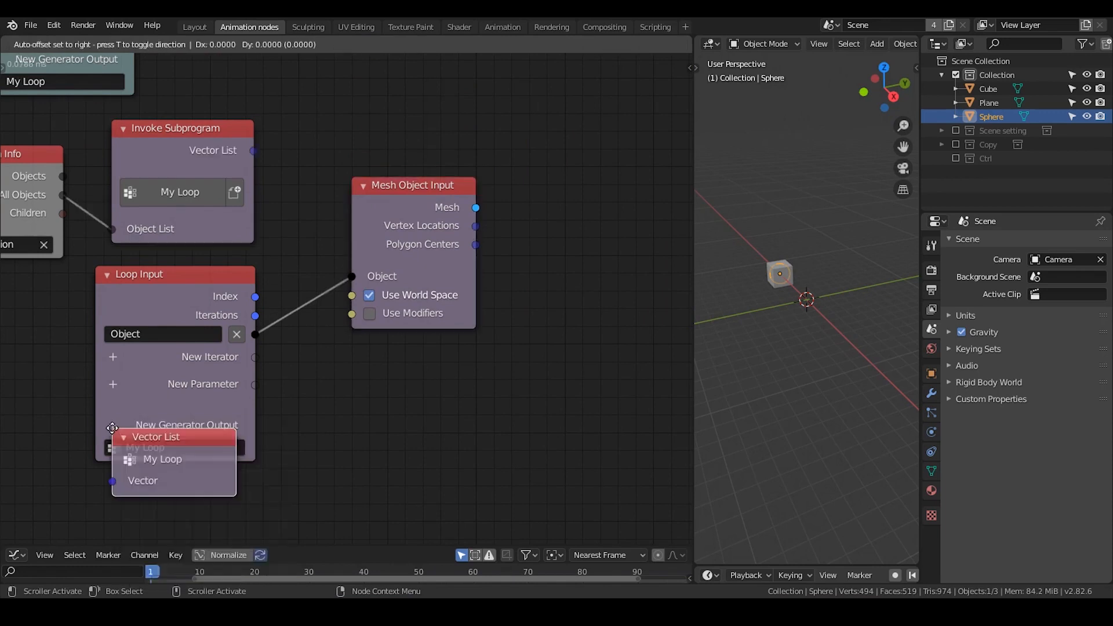
left_click(554, 175)
left_click_drag(475, 225, 564, 207)
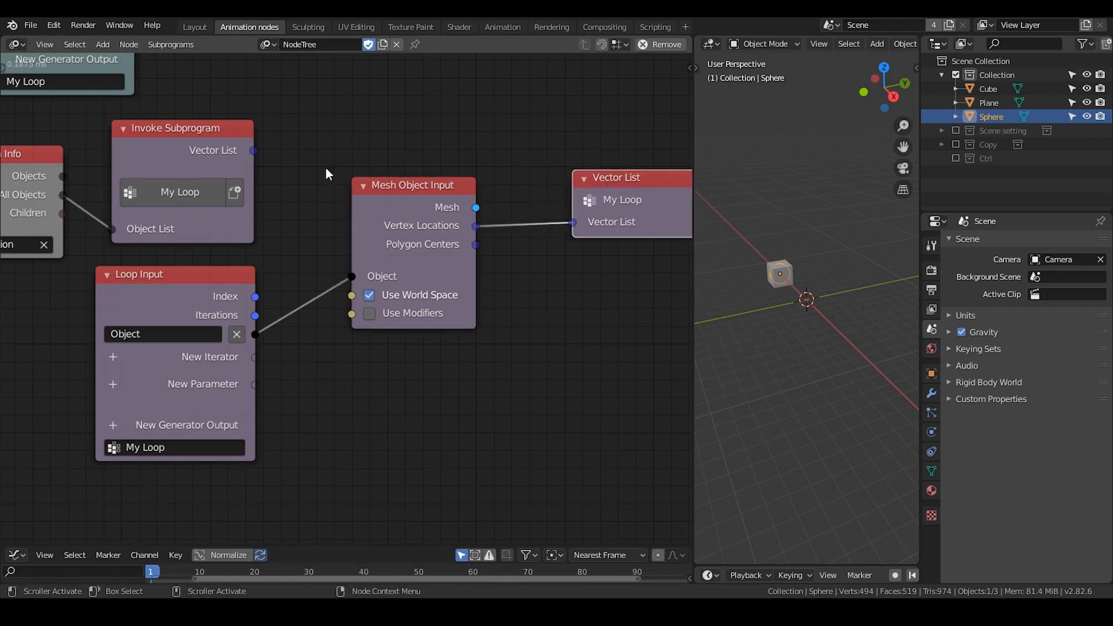
Attach a Viewer to the loop's Vector List output, check it against the Cube, Plane and Sphere, and delete the Viewer.
key("w")
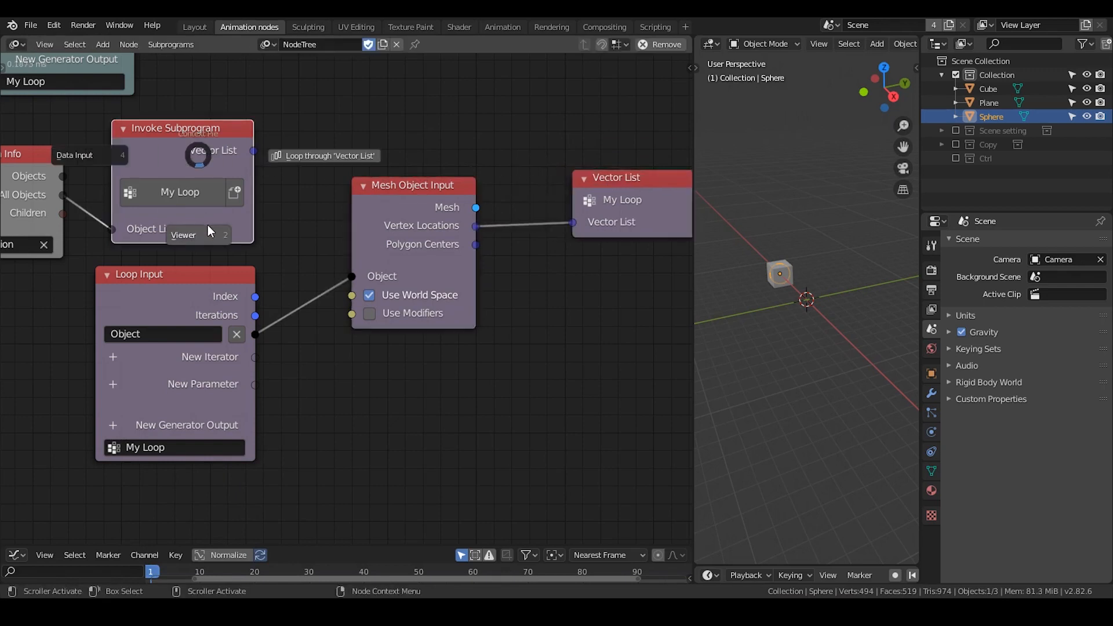
left_click(208, 235)
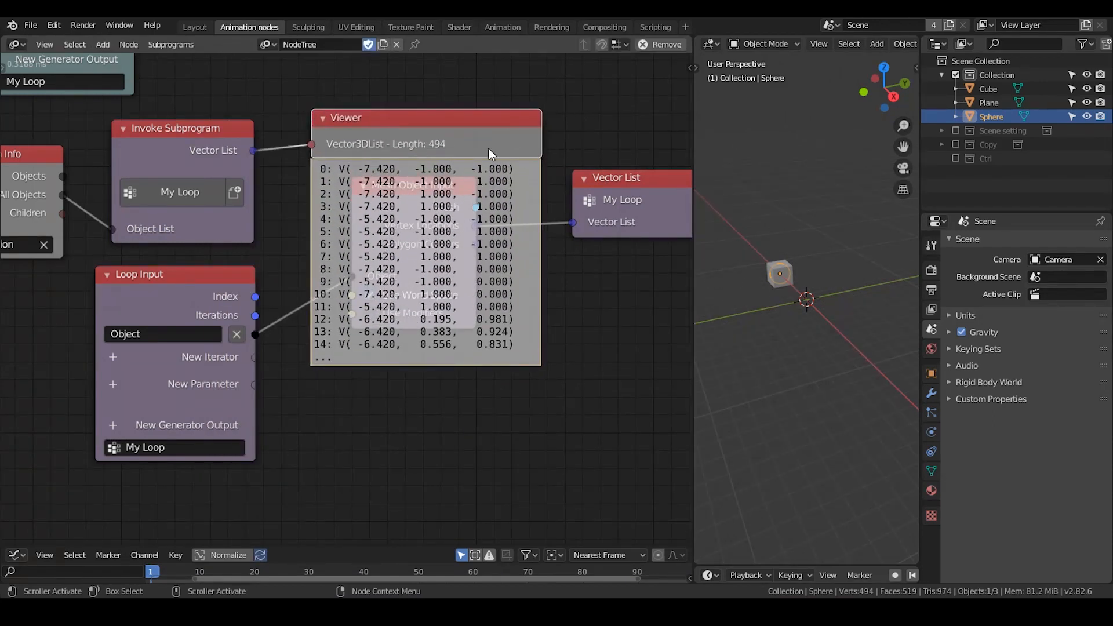
left_click(990, 92)
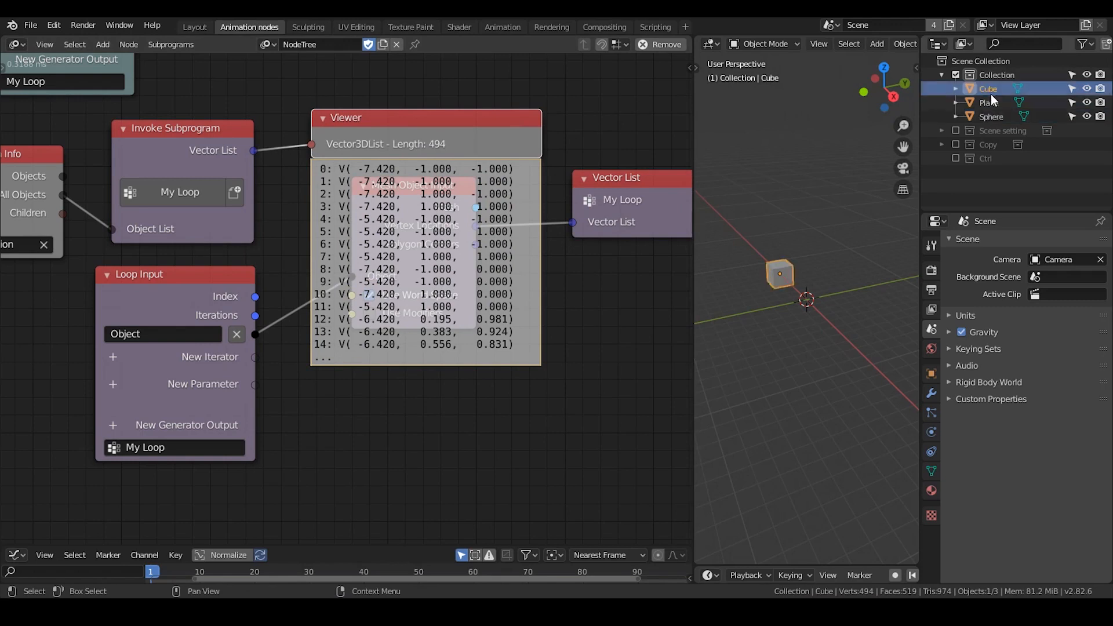
left_click(991, 102)
left_click(993, 115)
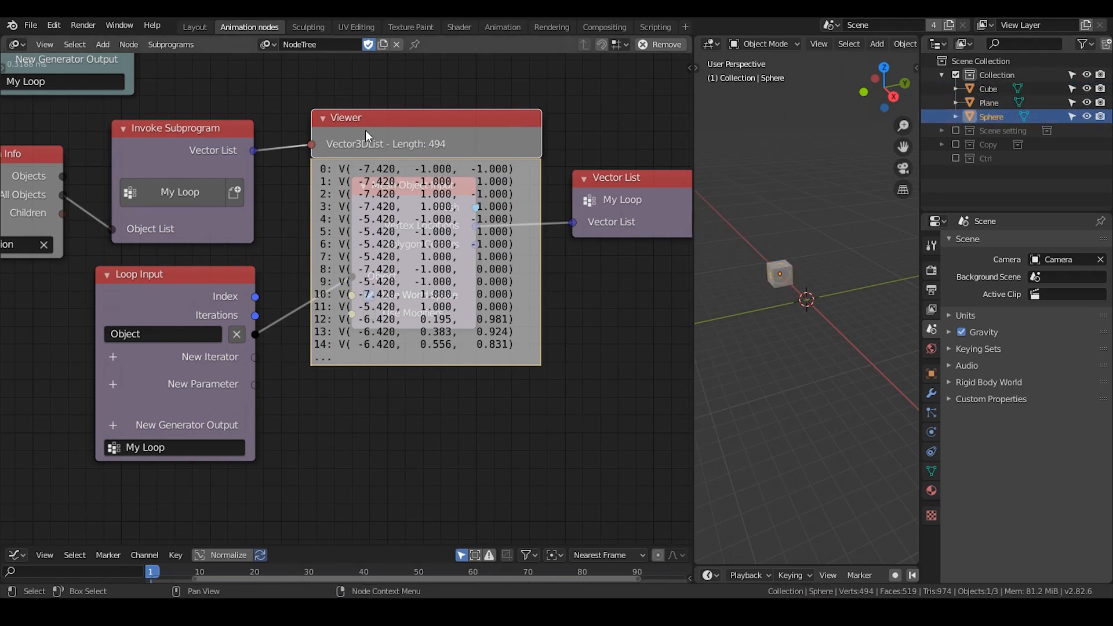
key("x")
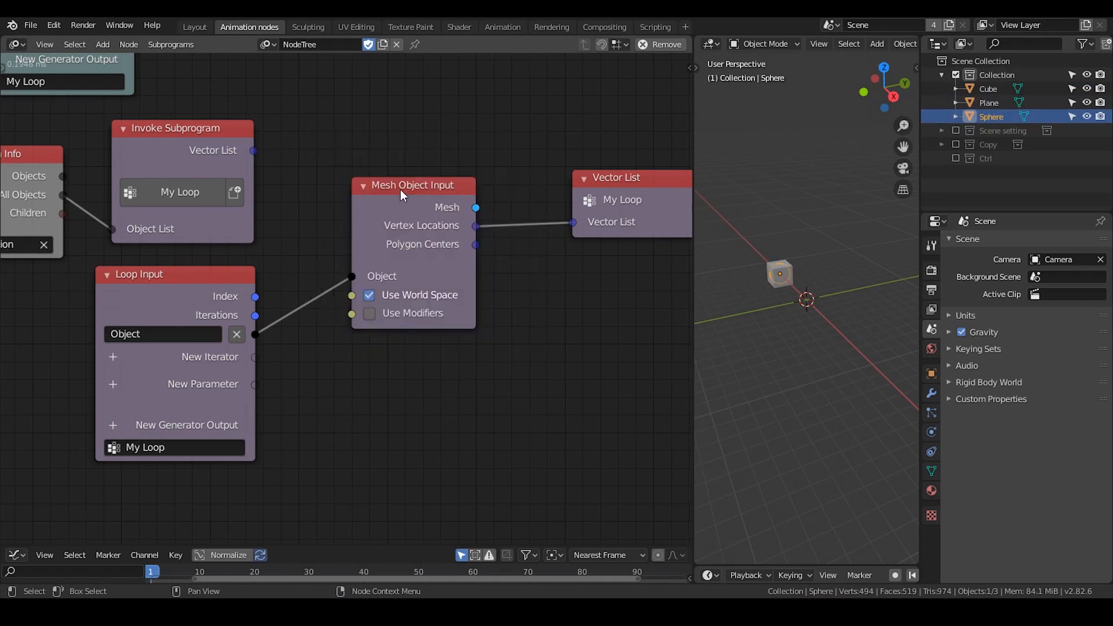
Reposition the Mesh Object Input node and expose its Use World Space and Use Modifiers options as Loop Input parameters.
left_click_drag(385, 225, 413, 271)
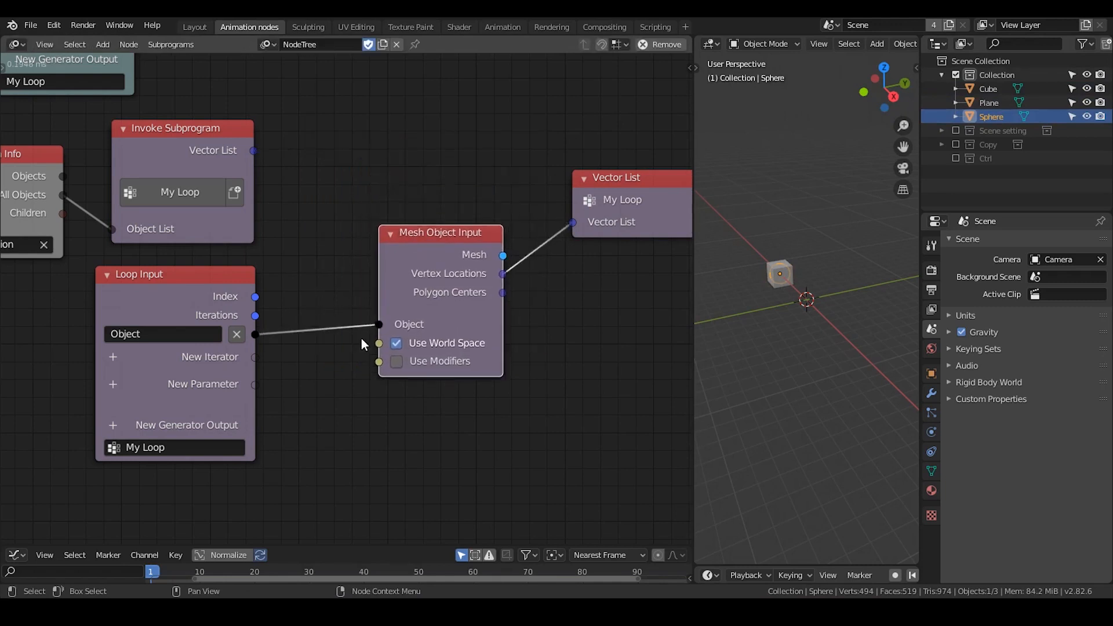
left_click_drag(378, 342, 258, 381)
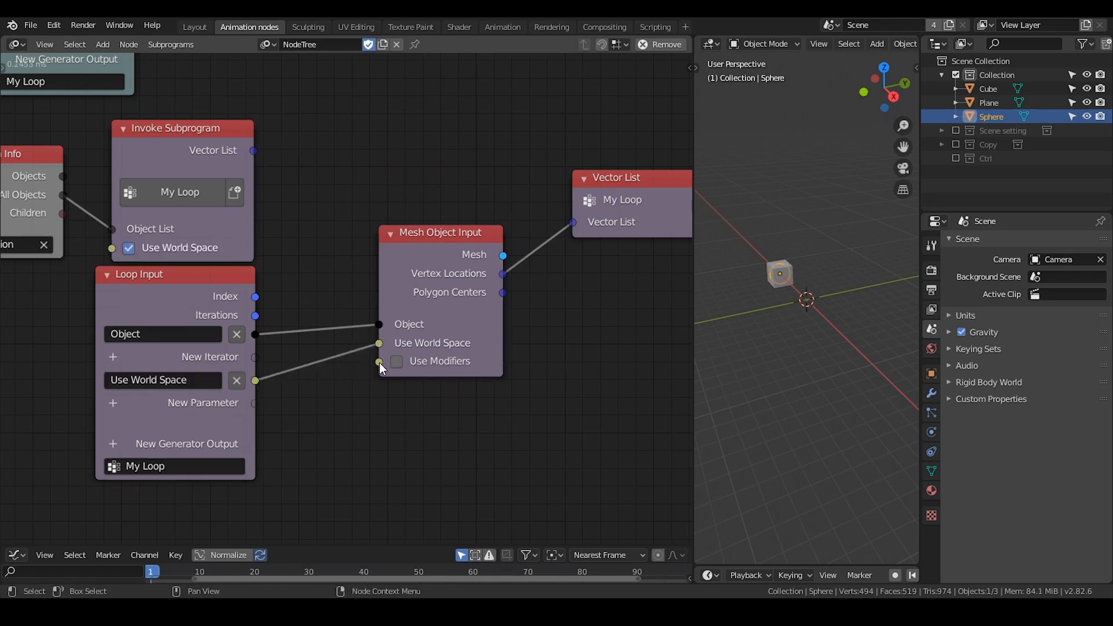
left_click_drag(379, 363, 252, 406)
left_click_drag(159, 416, 204, 398)
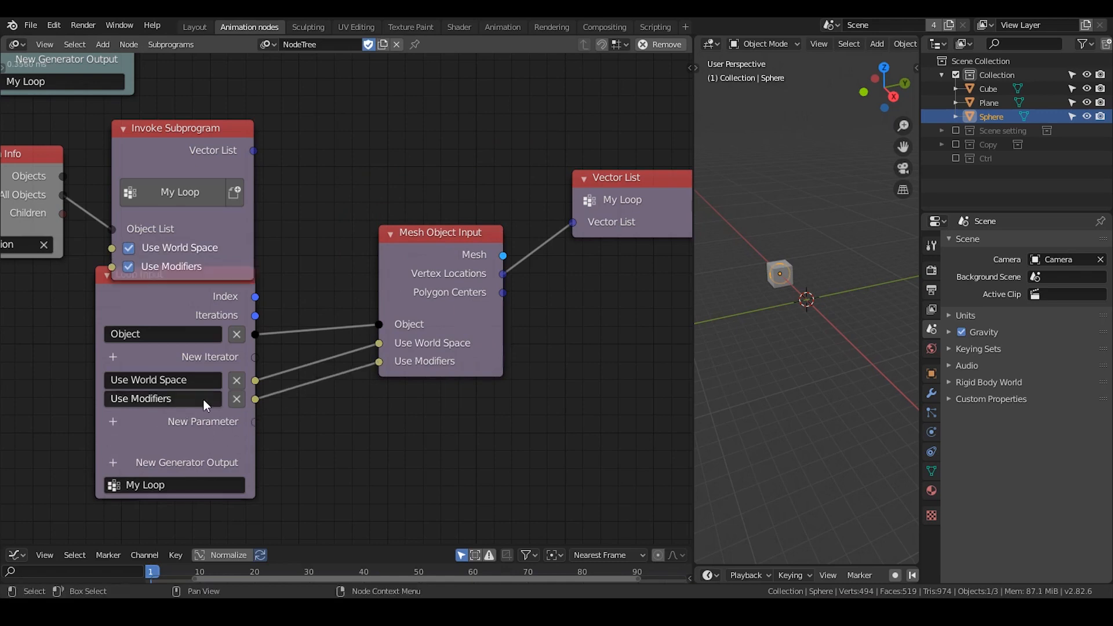
middle_click_drag(268, 335, 367, 307)
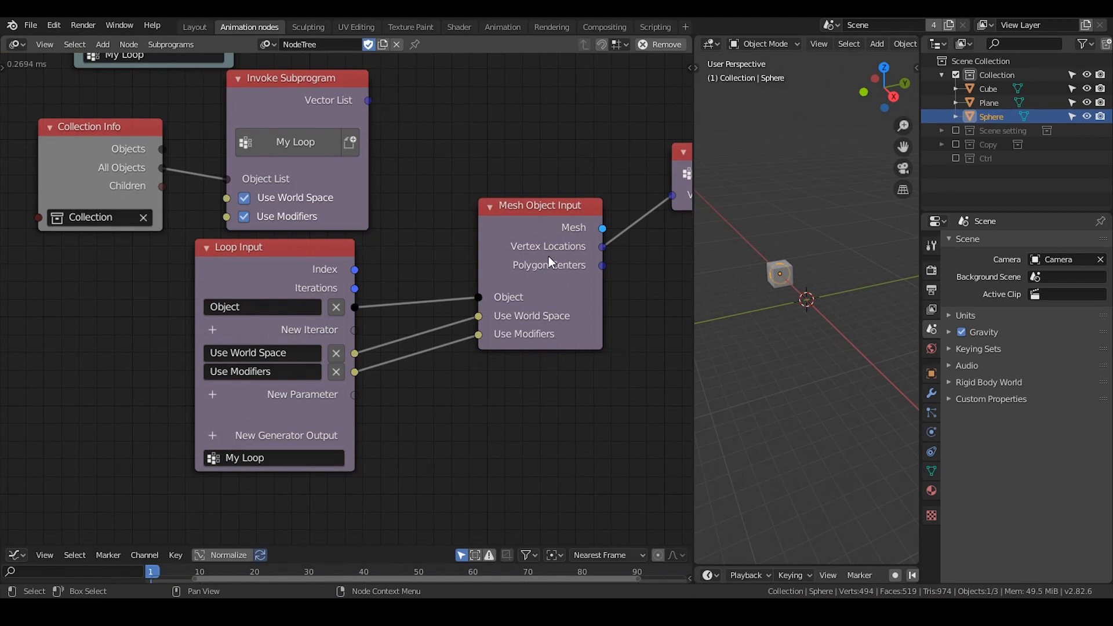
Rename the loop's Vector List output node as "Vecter location".
middle_click_drag(548, 255, 455, 255)
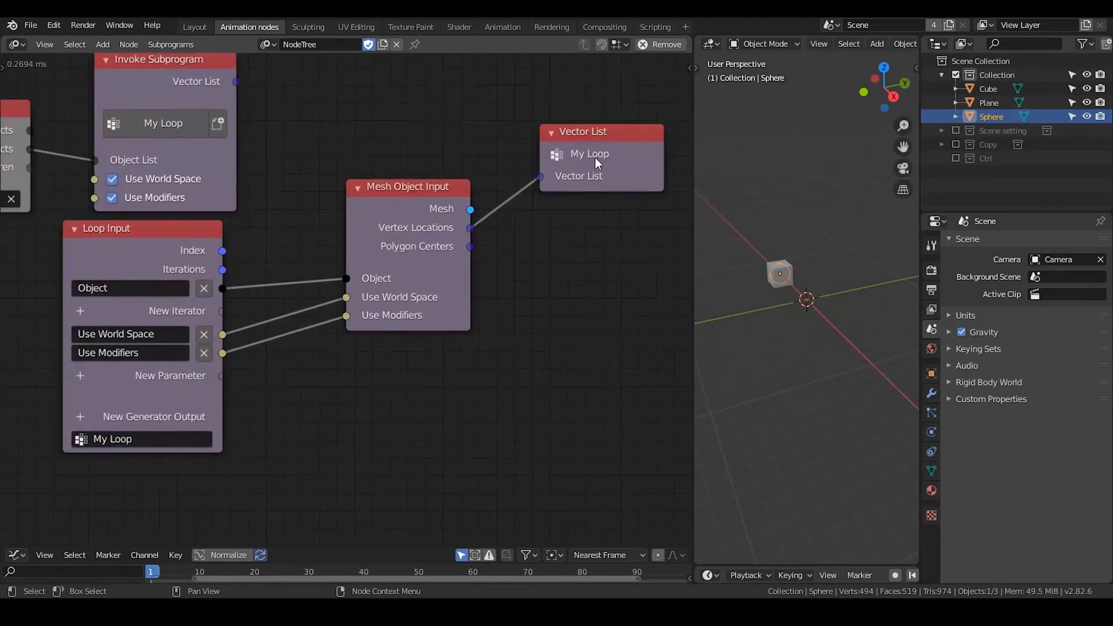
left_click(577, 164)
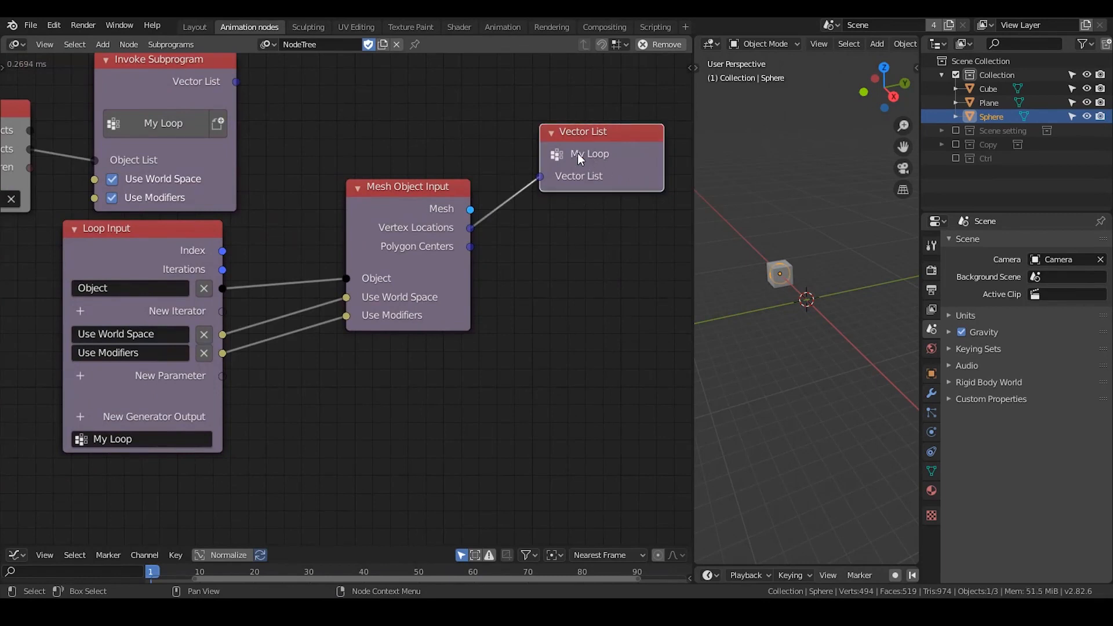
key("n")
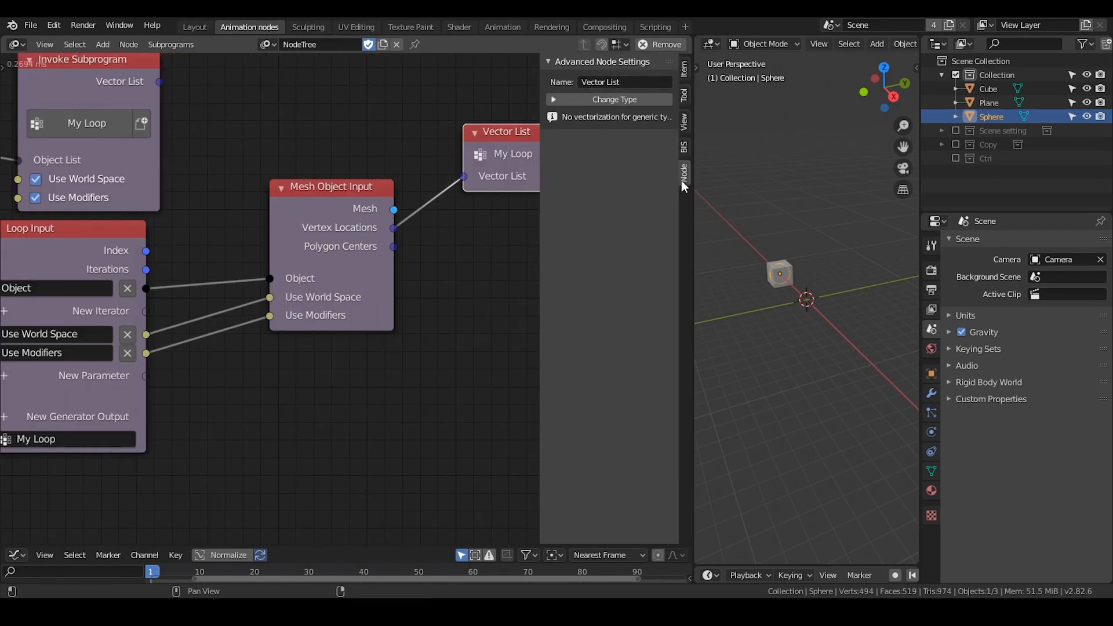
left_click(627, 80)
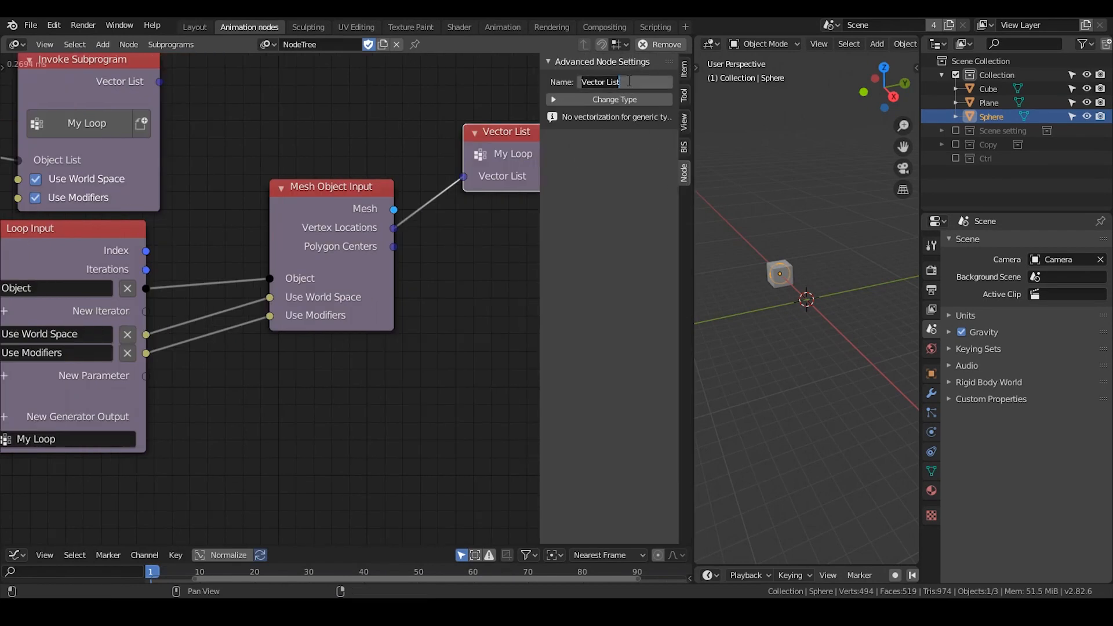
type("Vecter location")
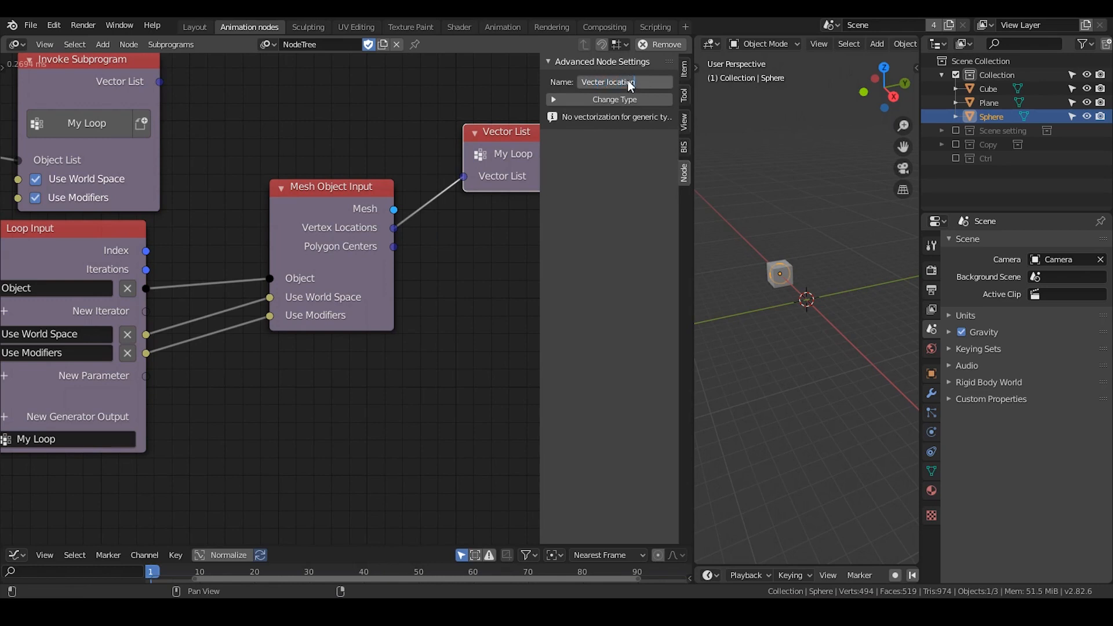
key("Return")
key("n")
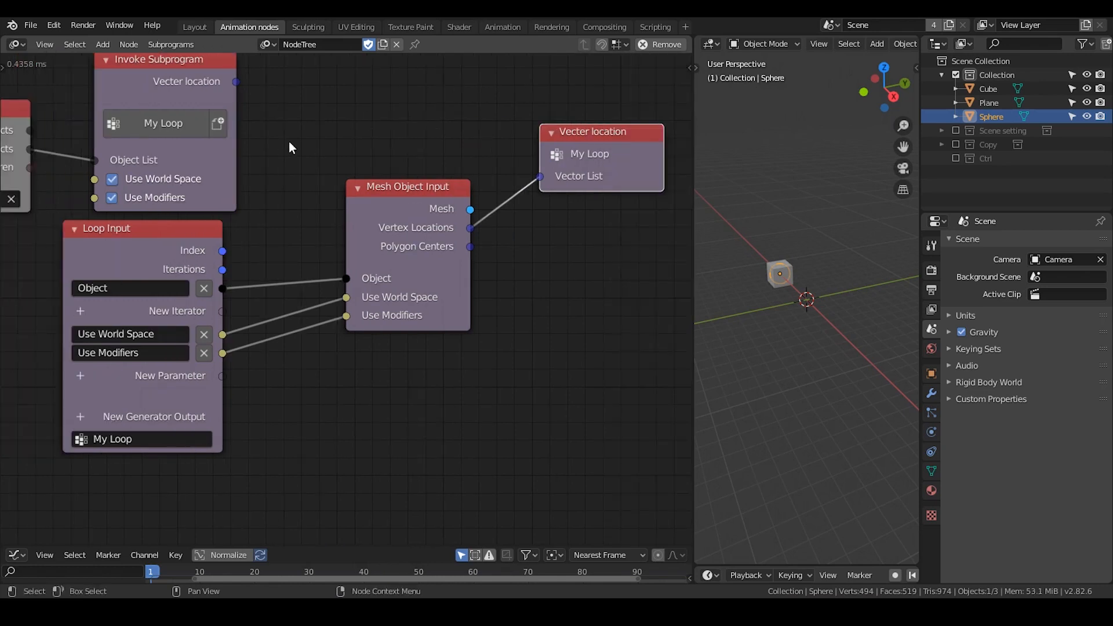
Delete the My Loop Invoke Subprogram node and move Collection Info well to the left of the Loop Input node.
middle_click_drag(290, 148, 496, 184)
left_click_drag(369, 117, 377, 111)
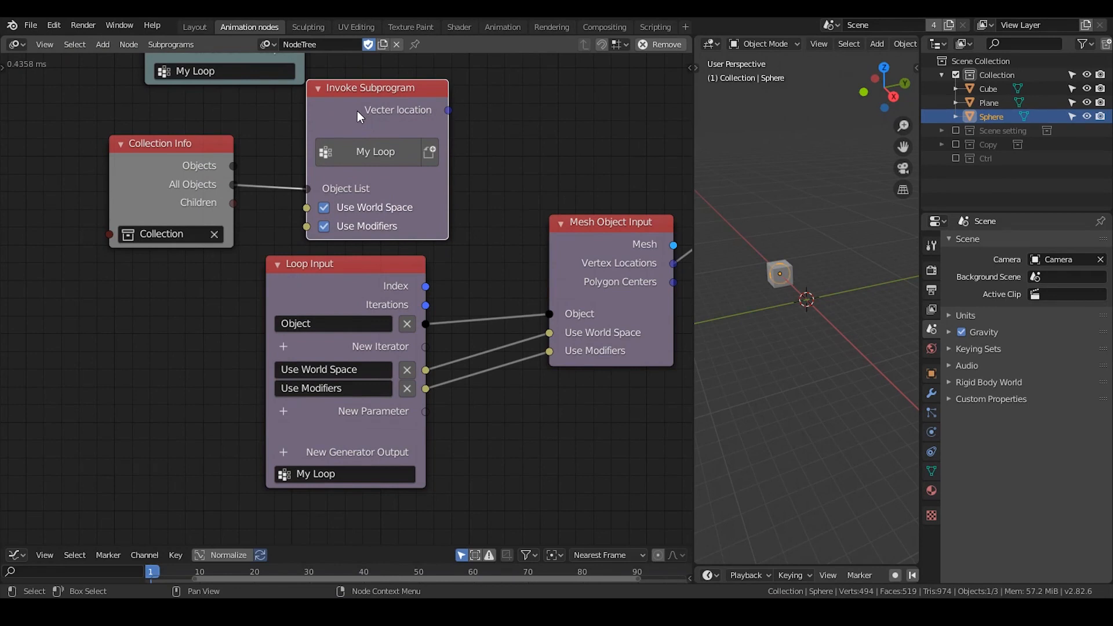
key("x")
middle_click_drag(237, 158, 537, 111)
left_click_drag(460, 125, 100, 121)
left_click_drag(193, 135, 139, 125)
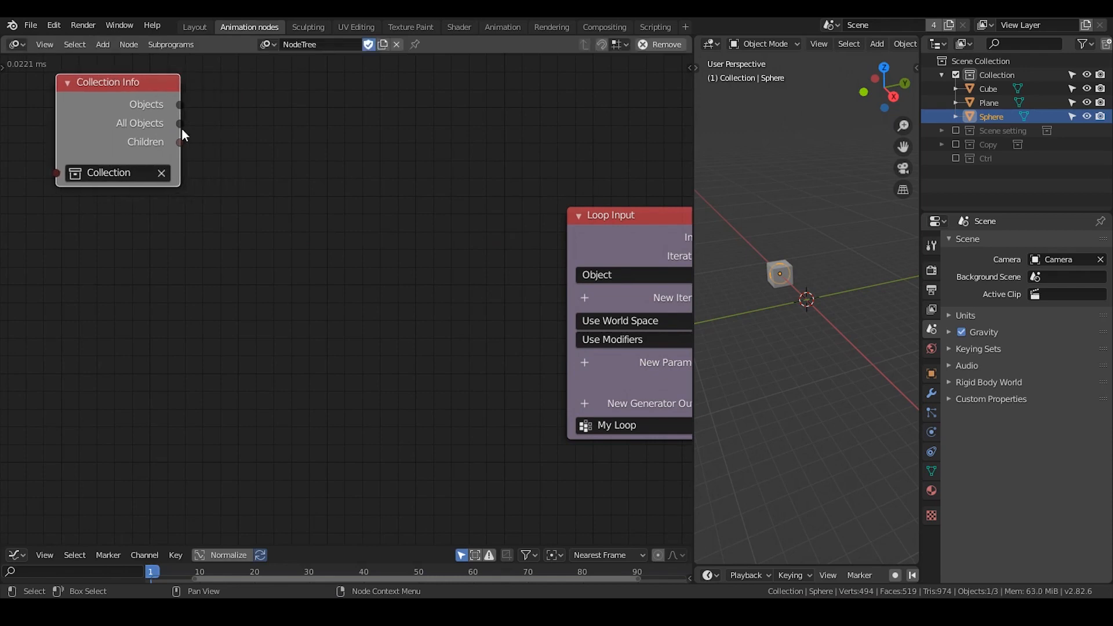
Add the vertex color transition list subprogram beside Collection Info and link All Objects to its Object List.
key("ctrl+a")
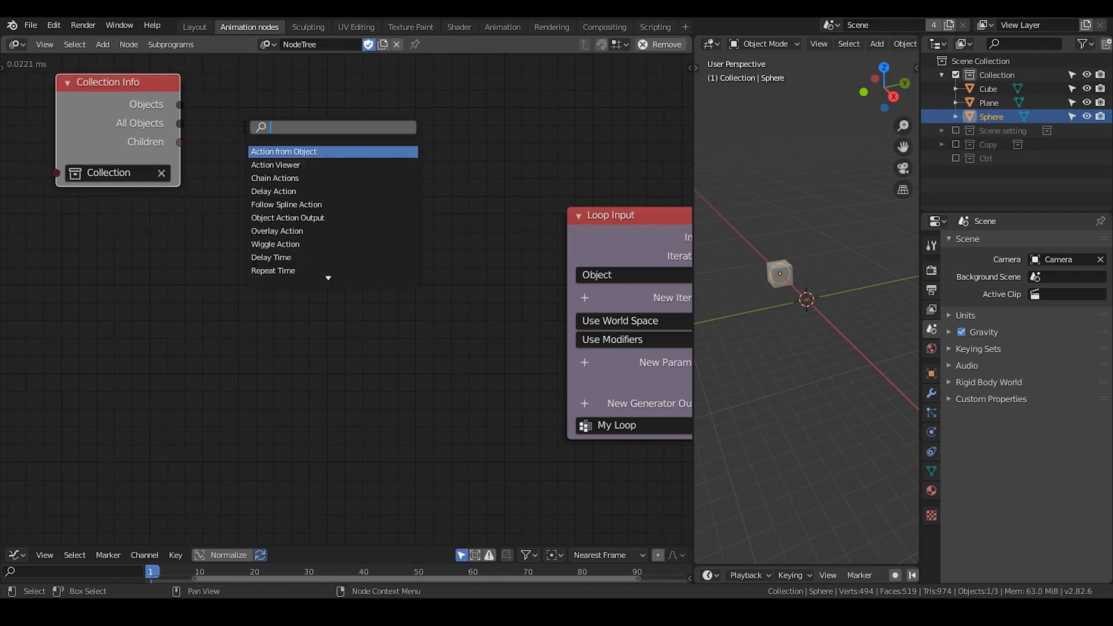
type("vertex c")
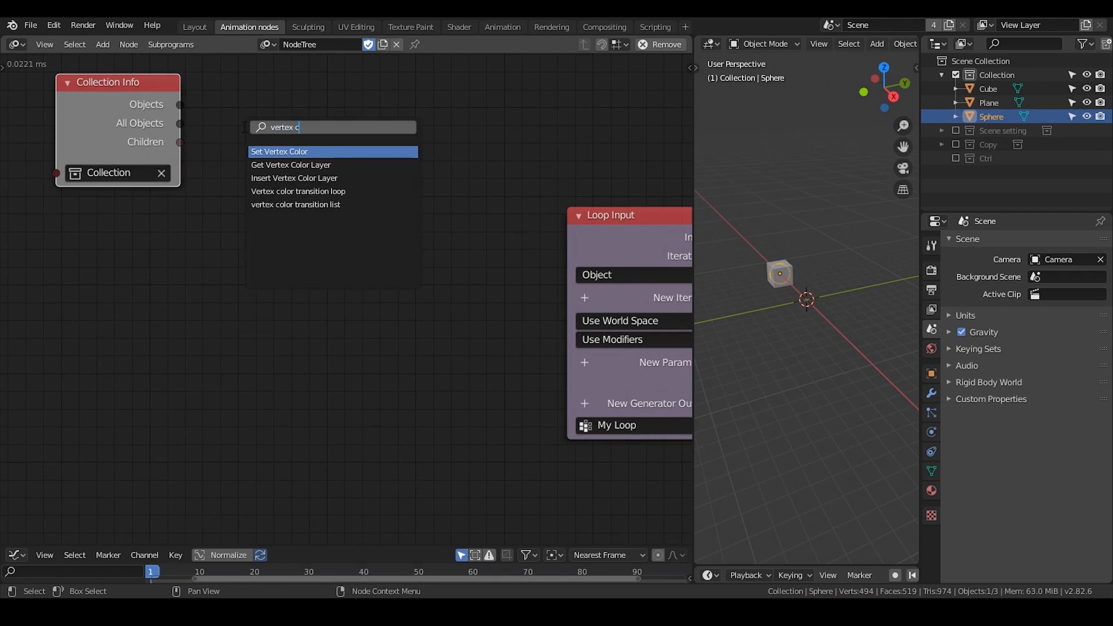
type("olor trans")
key("Down")
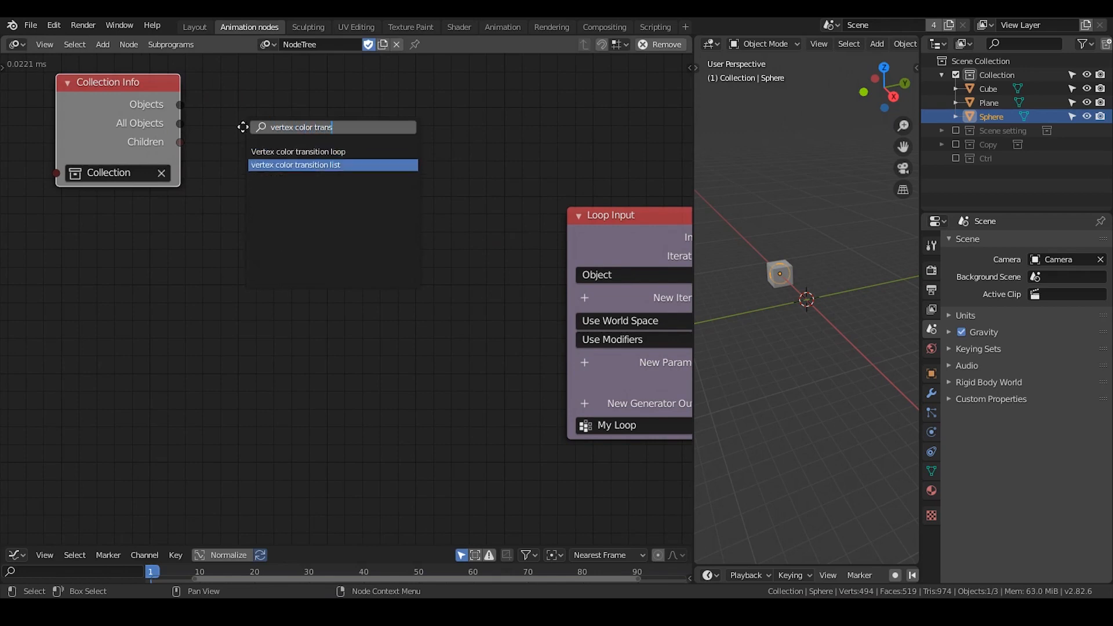
key("Return")
left_click(328, 83)
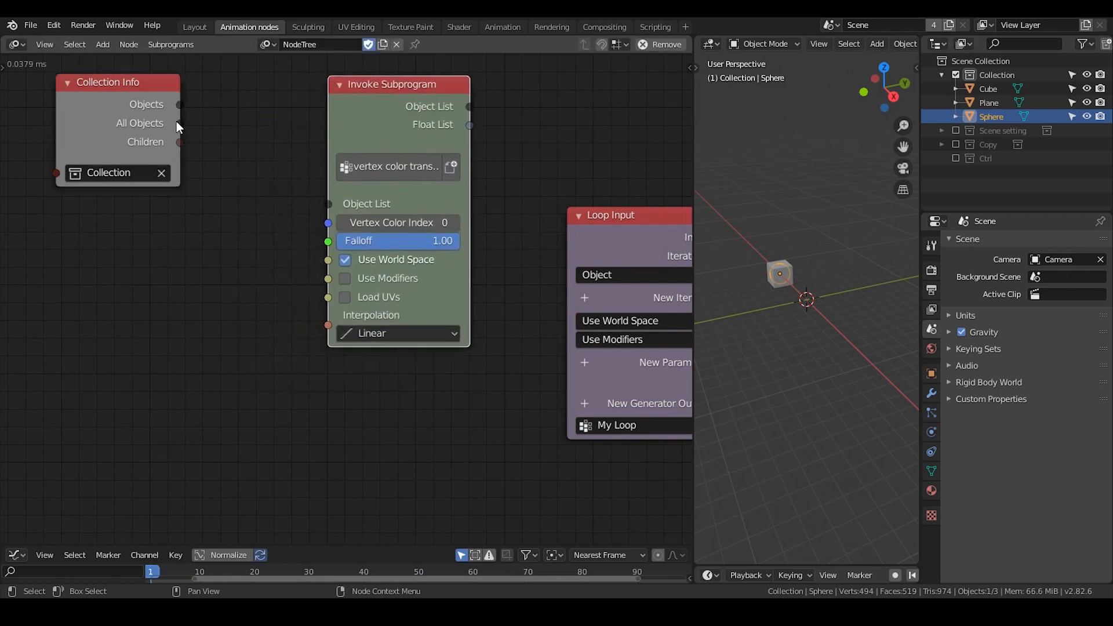
left_click_drag(179, 124, 385, 224)
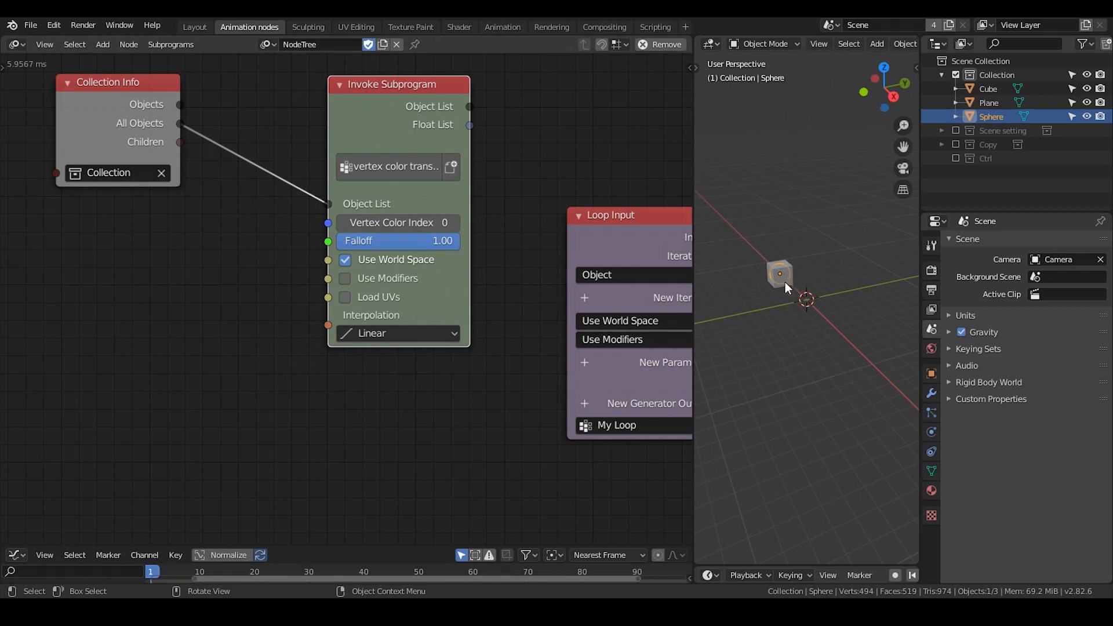
left_click_drag(375, 107, 349, 100)
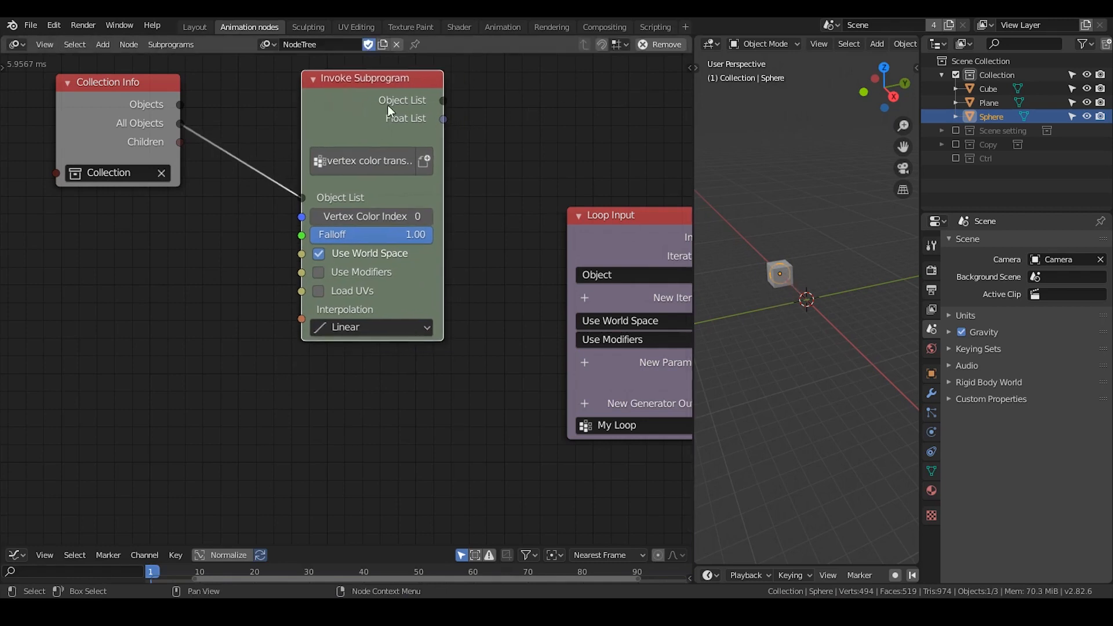
Add a Set Vertex Color node beside the subprogram node and try to link All Objects to its object input.
middle_click_drag(395, 110, 399, 149)
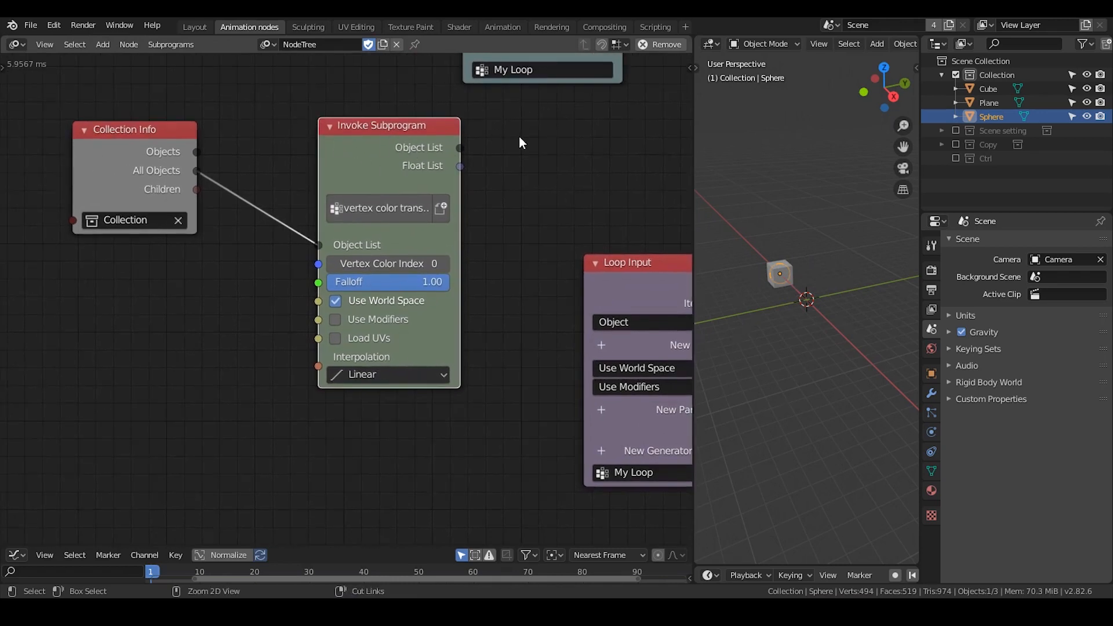
key("ctrl+a")
type("set")
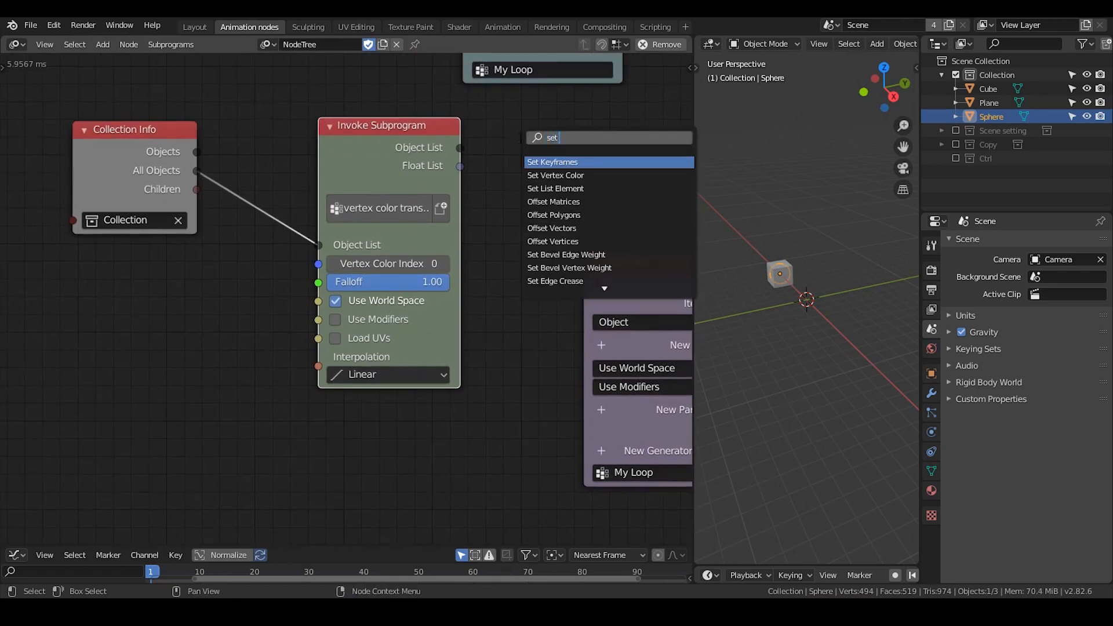
type(" ver")
key("Return")
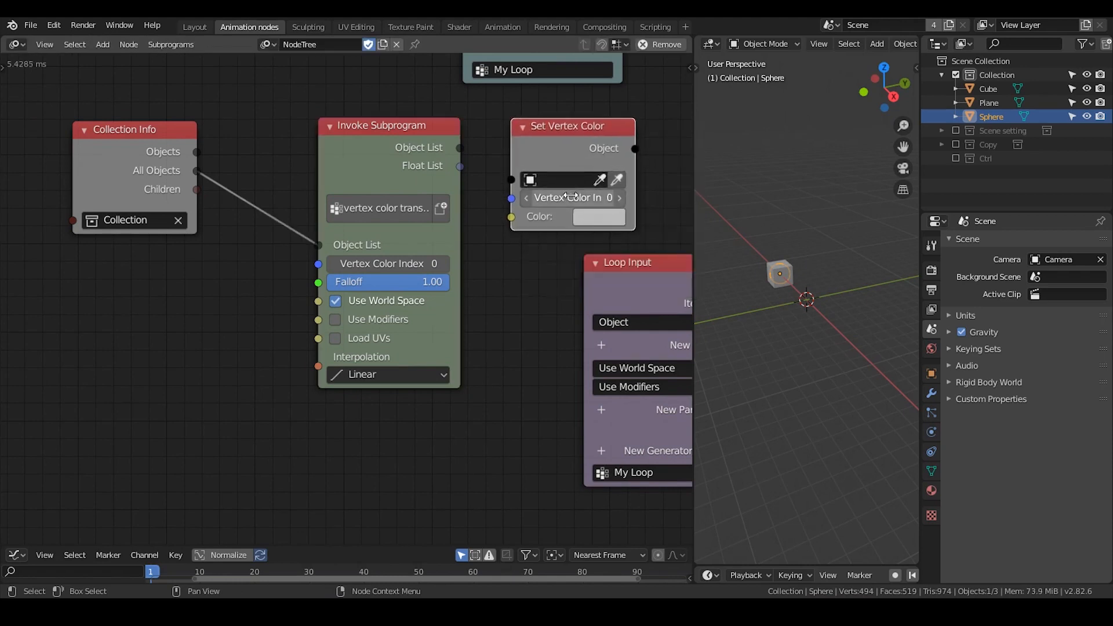
middle_click_drag(571, 196, 380, 179)
middle_click_drag(271, 186, 488, 156)
left_click_drag(521, 100, 522, 92)
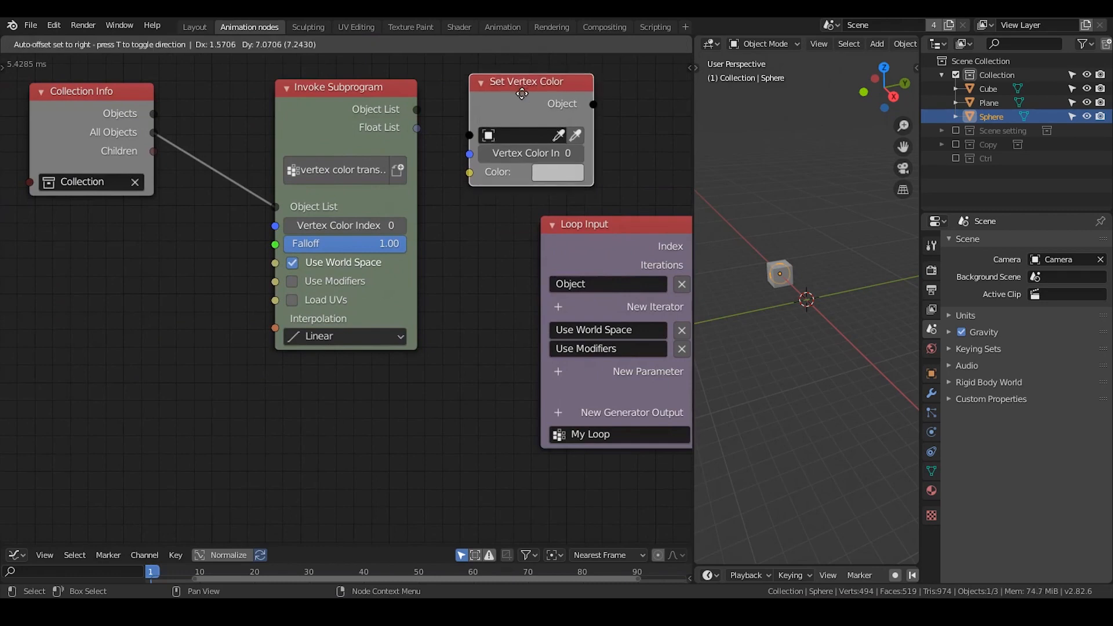
left_click_drag(153, 132, 461, 134)
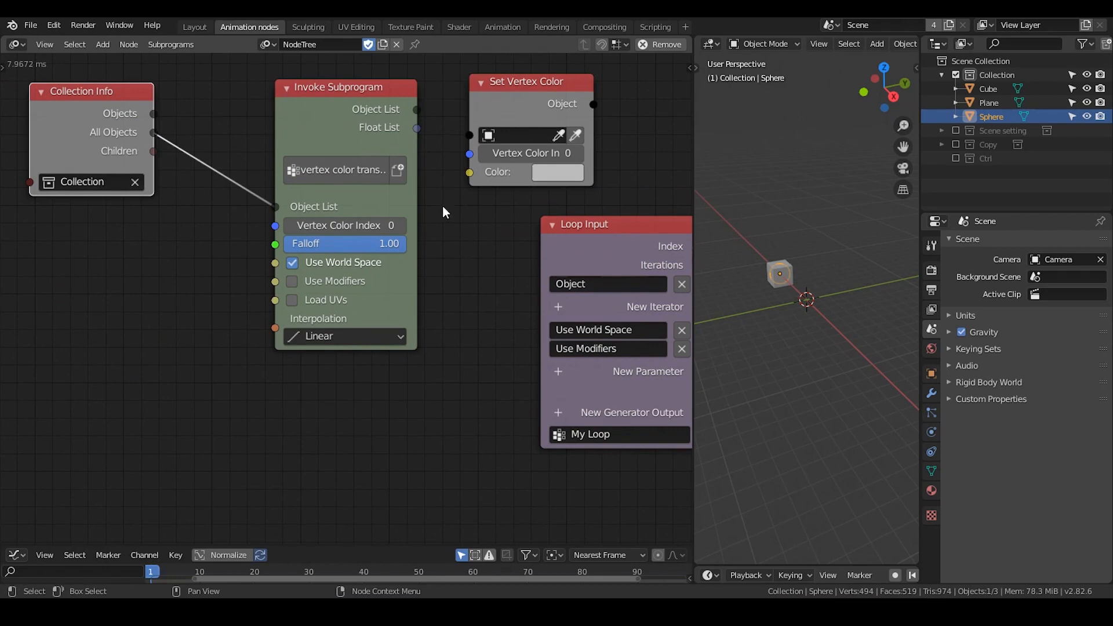
Widen the vertex color transition list node to fit its full name and move Collection Info farther away from it.
middle_click_drag(596, 261, 531, 298)
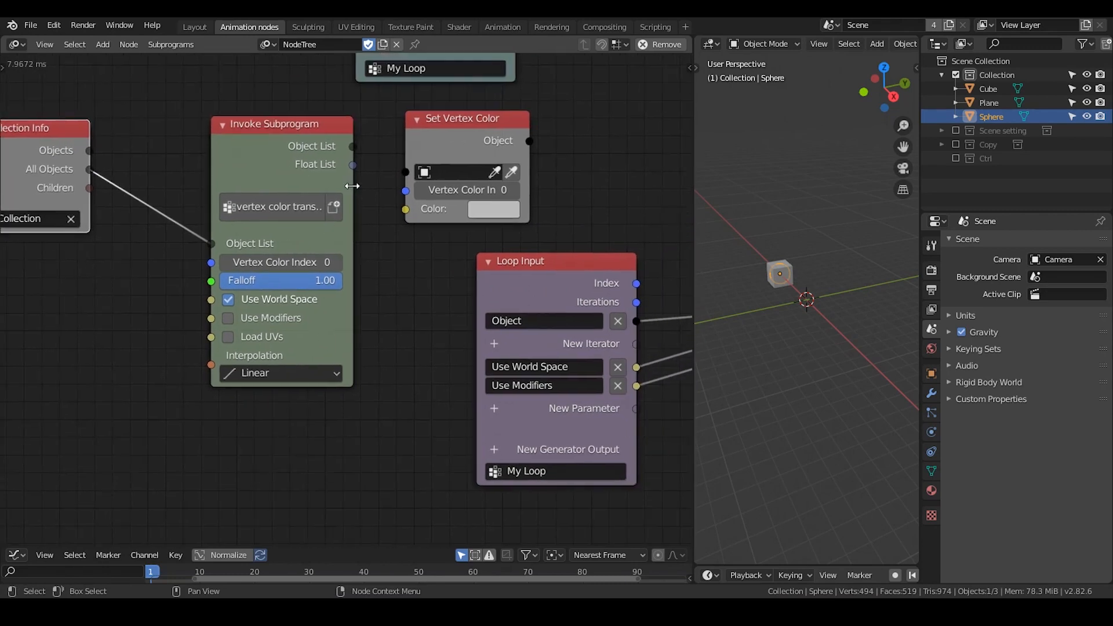
left_click_drag(353, 186, 395, 188)
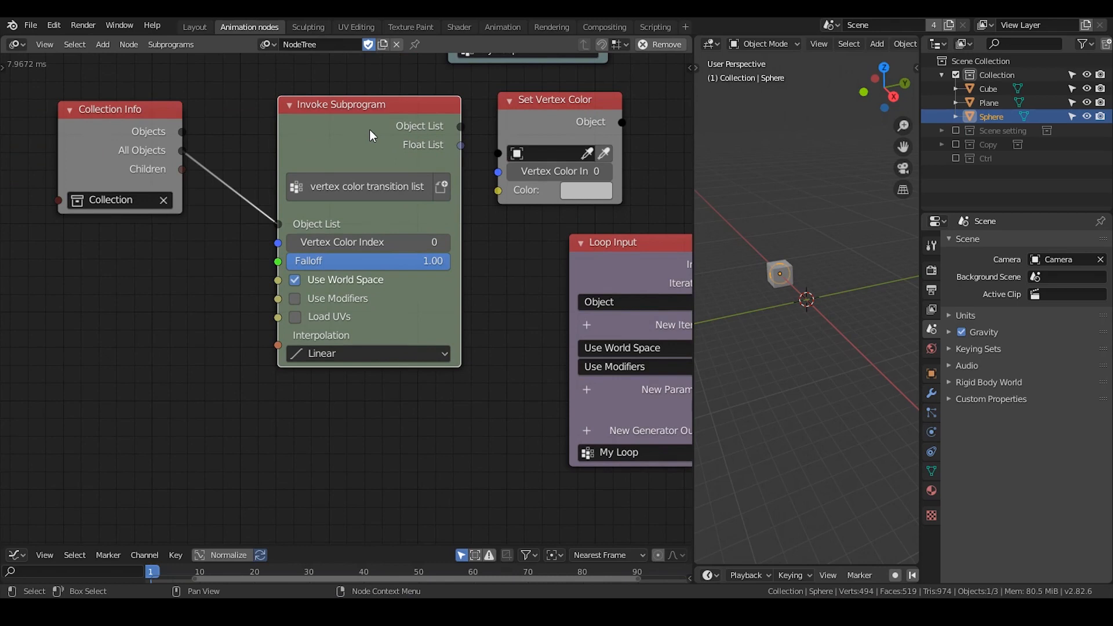
middle_click_drag(227, 162, 496, 144)
left_click_drag(371, 139, 185, 151)
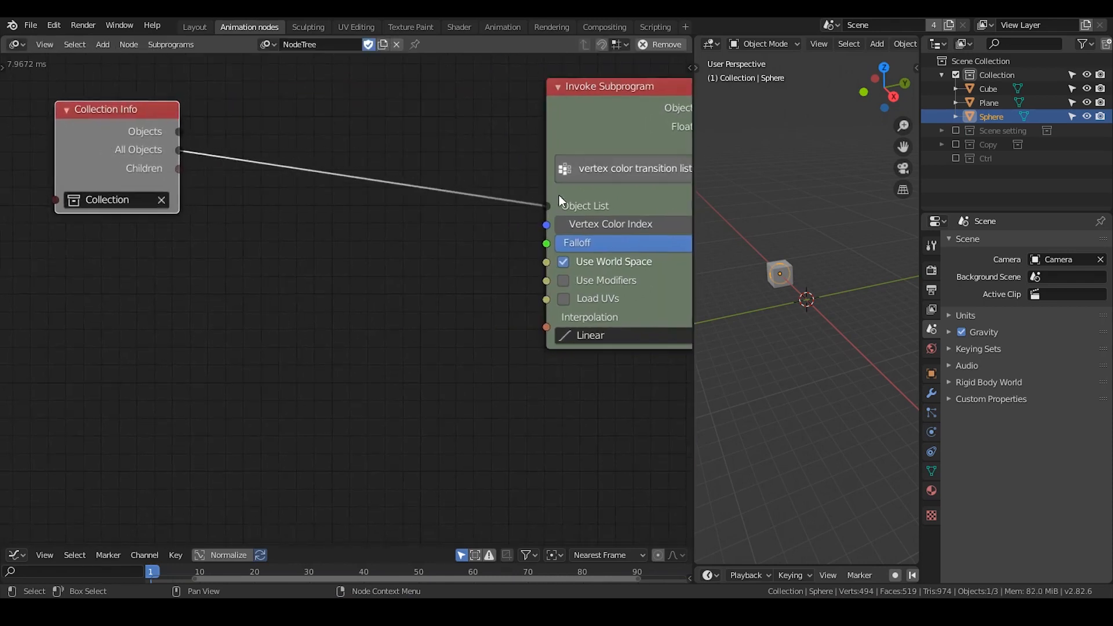
Unlink the subprogram's Object List and create a loop through All Objects, placing its Loop Input below Collection Info.
left_click_drag(546, 206, 354, 184)
key("e")
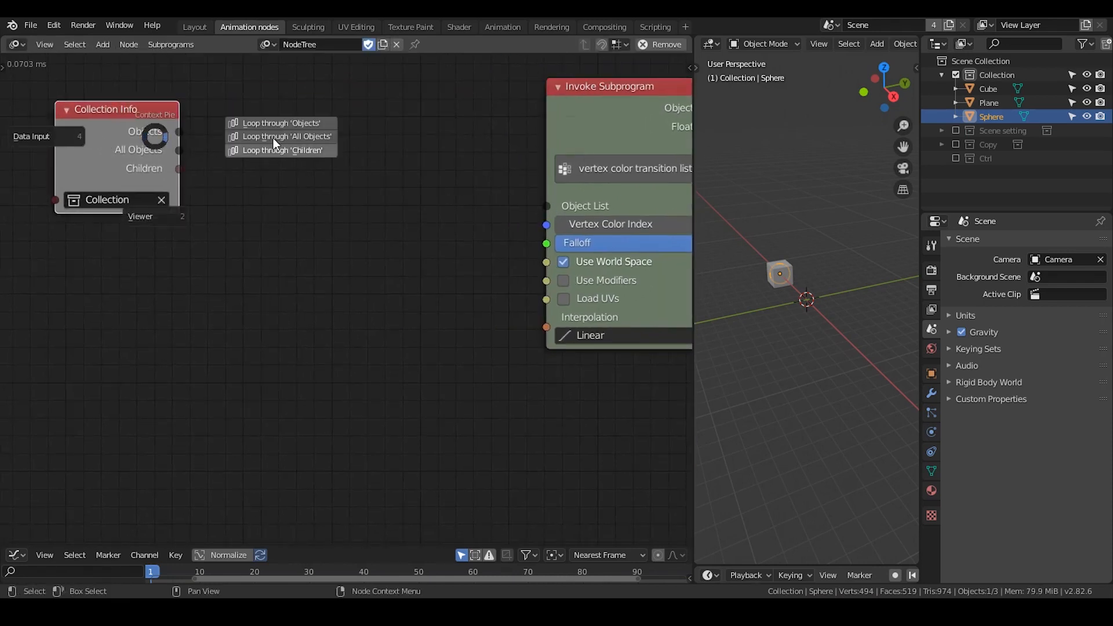
left_click(271, 137)
left_click(53, 296)
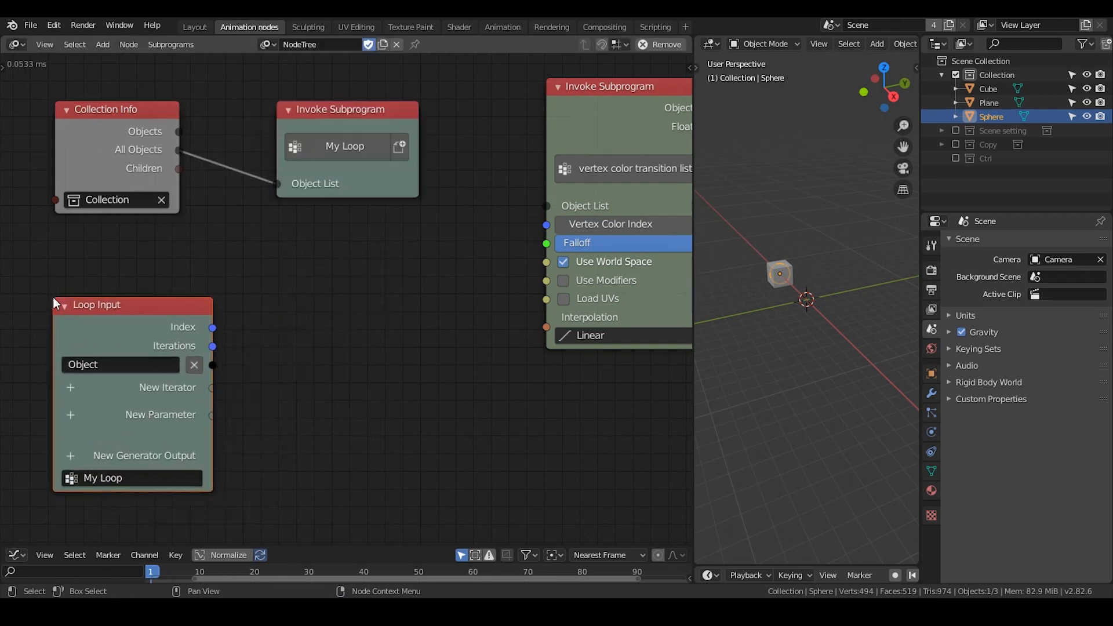
Move the vertex color transition list node down beside the new Loop Input node.
scroll(192, 256, "up", 1)
middle_click_drag(192, 256, 228, 167)
scroll(240, 264, "down", 1)
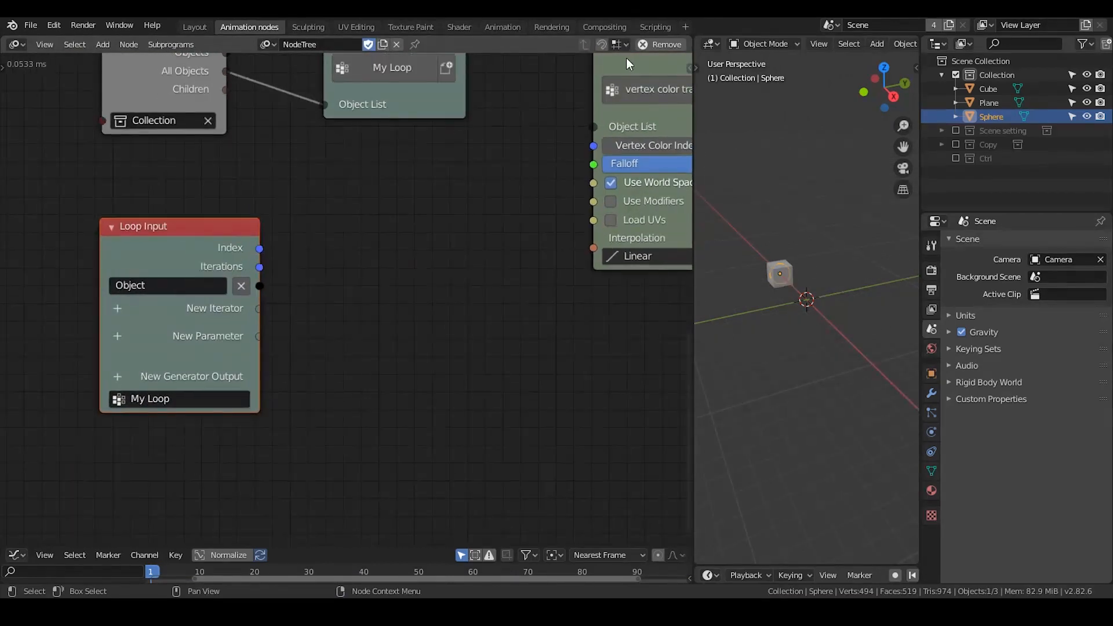
left_click_drag(629, 64, 488, 253)
middle_click_drag(428, 270, 482, 225)
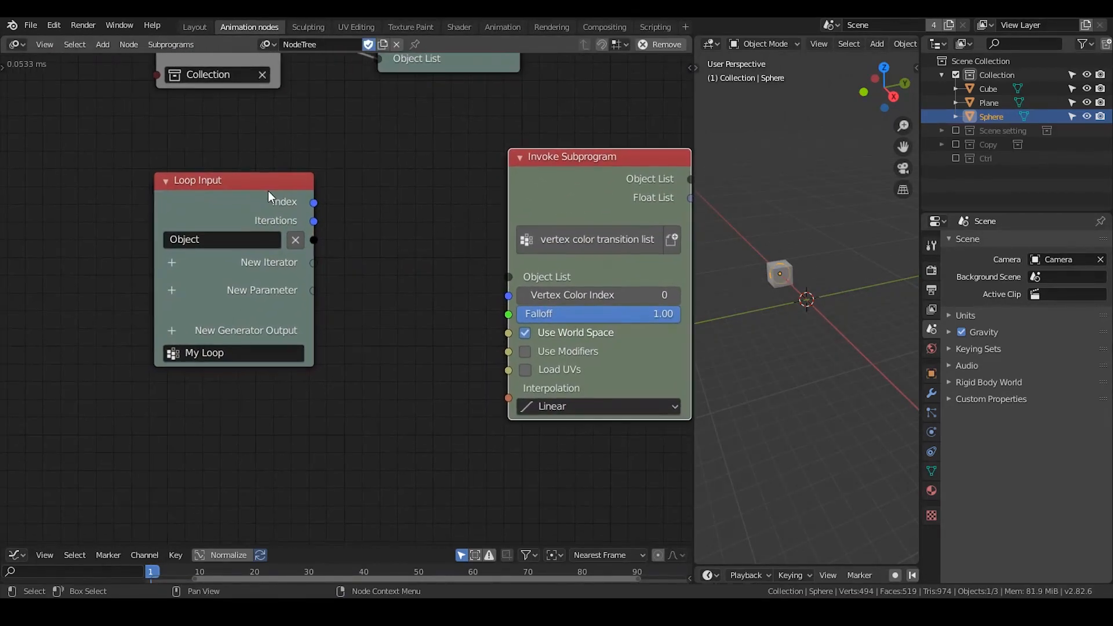
Link the Loop Input's Object to the vertex color transition list's Object List through a Create Object List node and space the nodes out.
left_click_drag(267, 188, 174, 217)
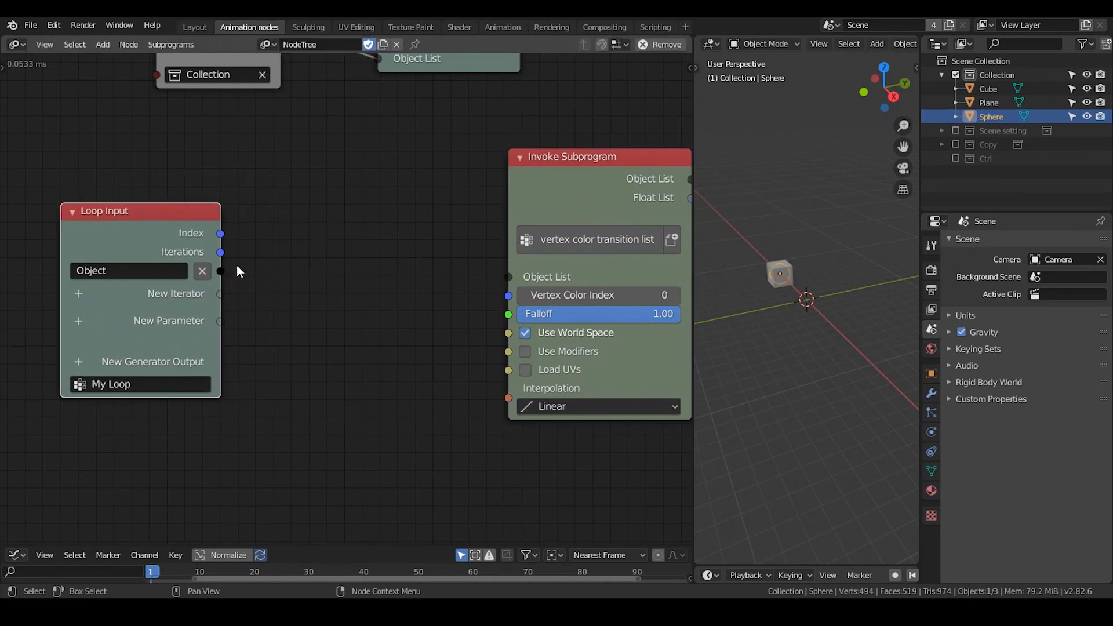
left_click_drag(221, 270, 508, 276)
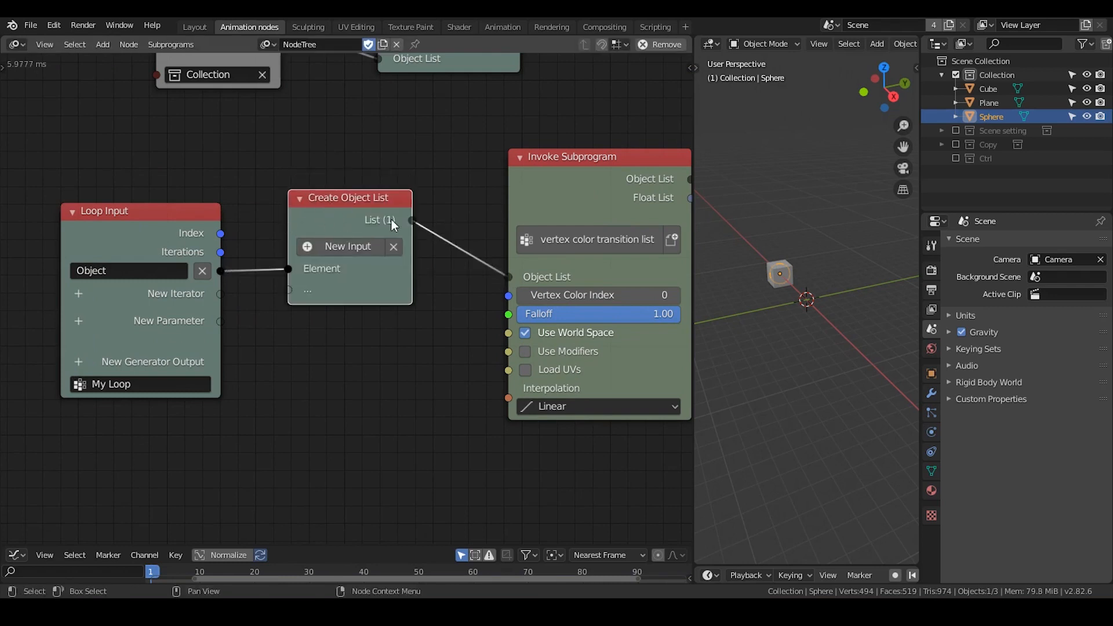
middle_click_drag(386, 215, 365, 199)
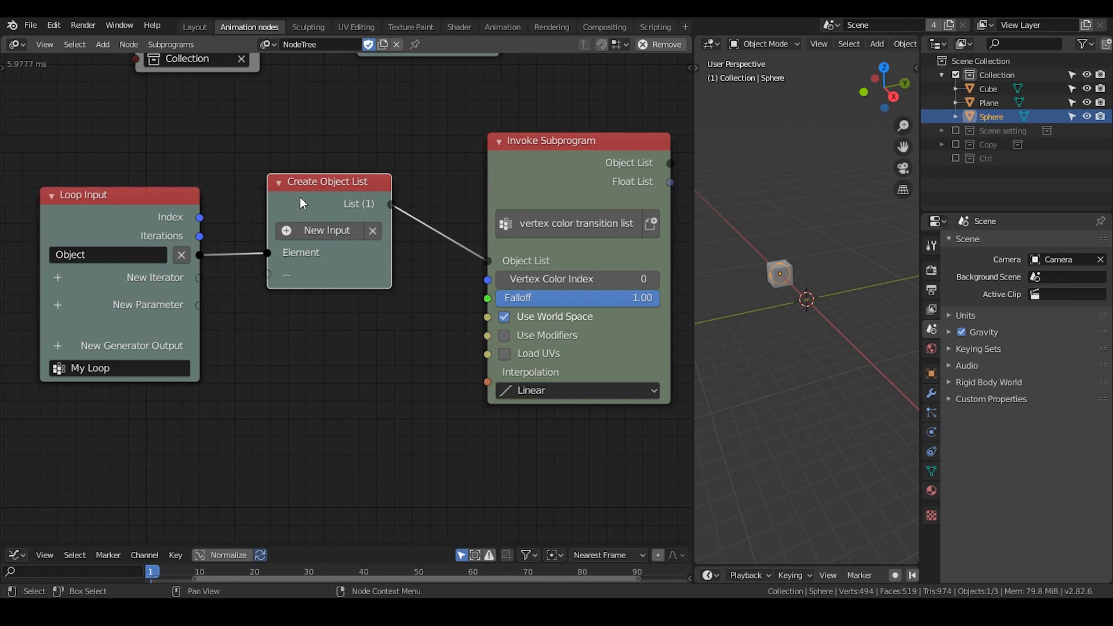
left_click_drag(300, 197, 314, 204)
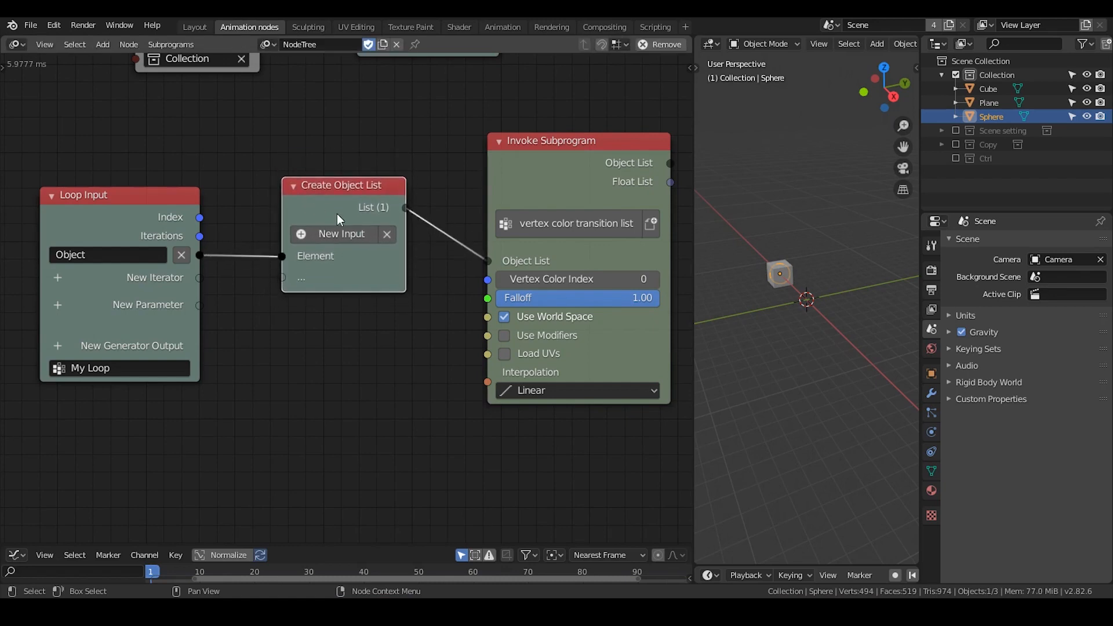
middle_click_drag(336, 213, 288, 191)
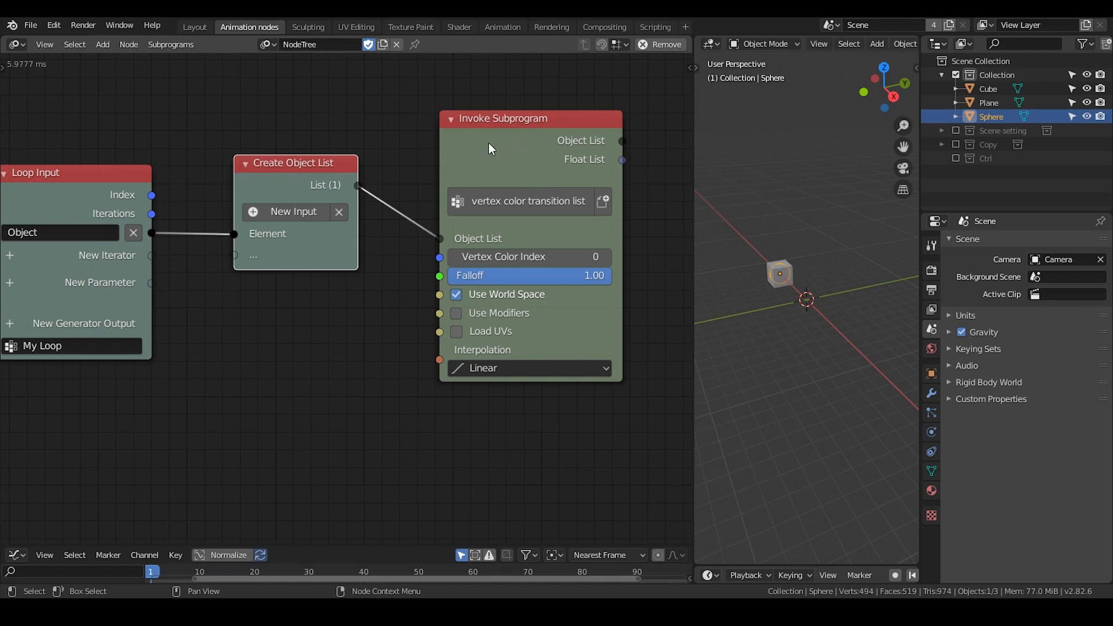
left_click_drag(468, 158, 510, 153)
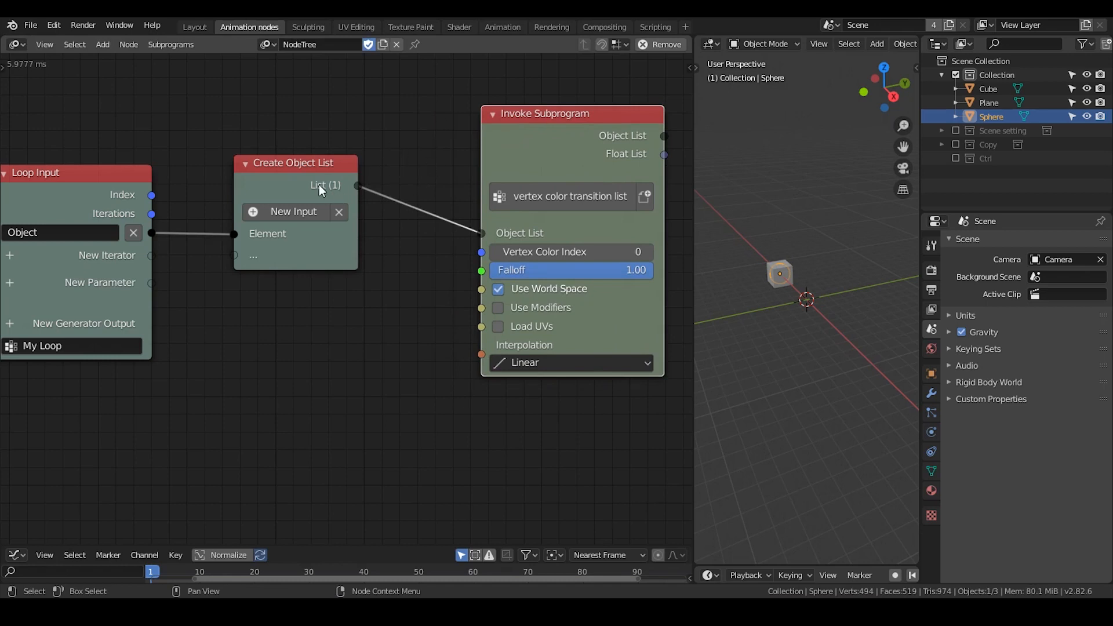
left_click_drag(319, 184, 339, 182)
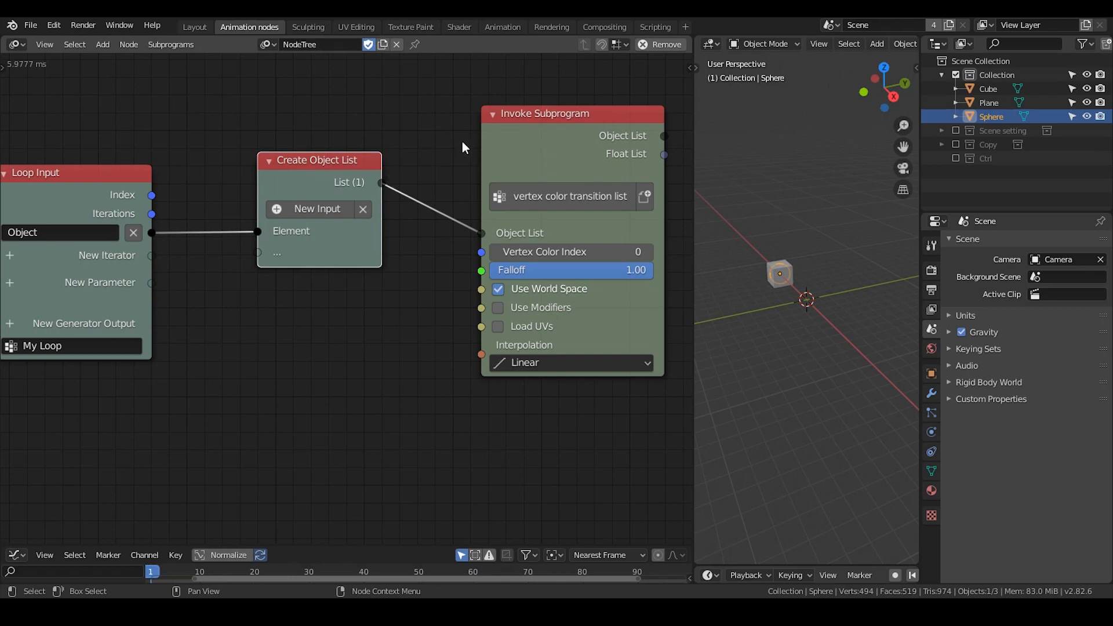
Unlink the subprogram's Object List and delete the Create Object List node.
left_click_drag(481, 232, 499, 186)
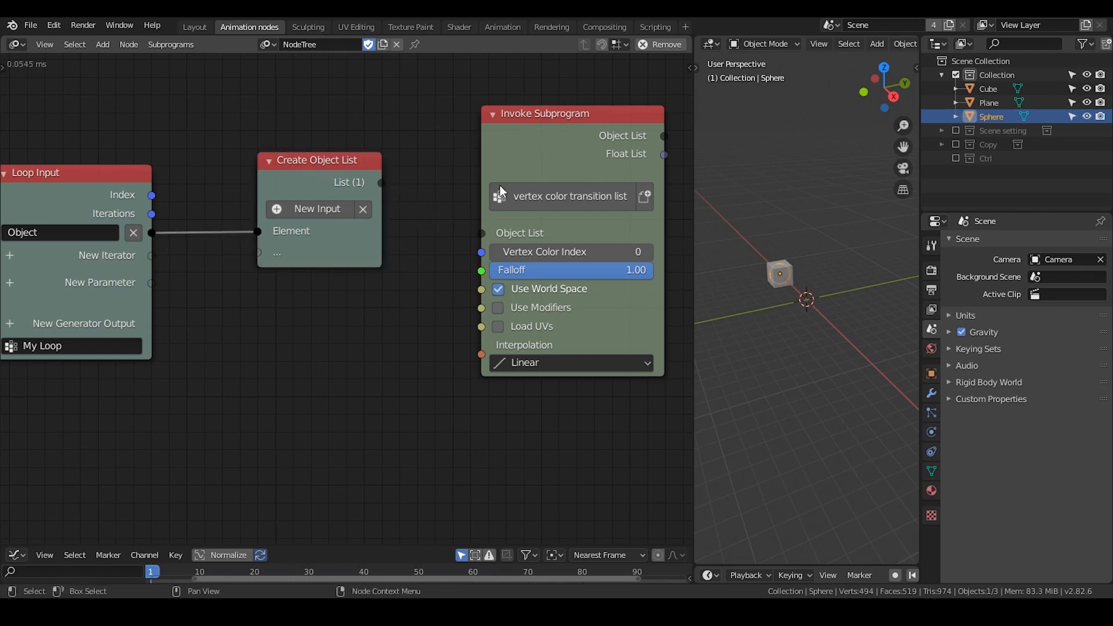
left_click(346, 176)
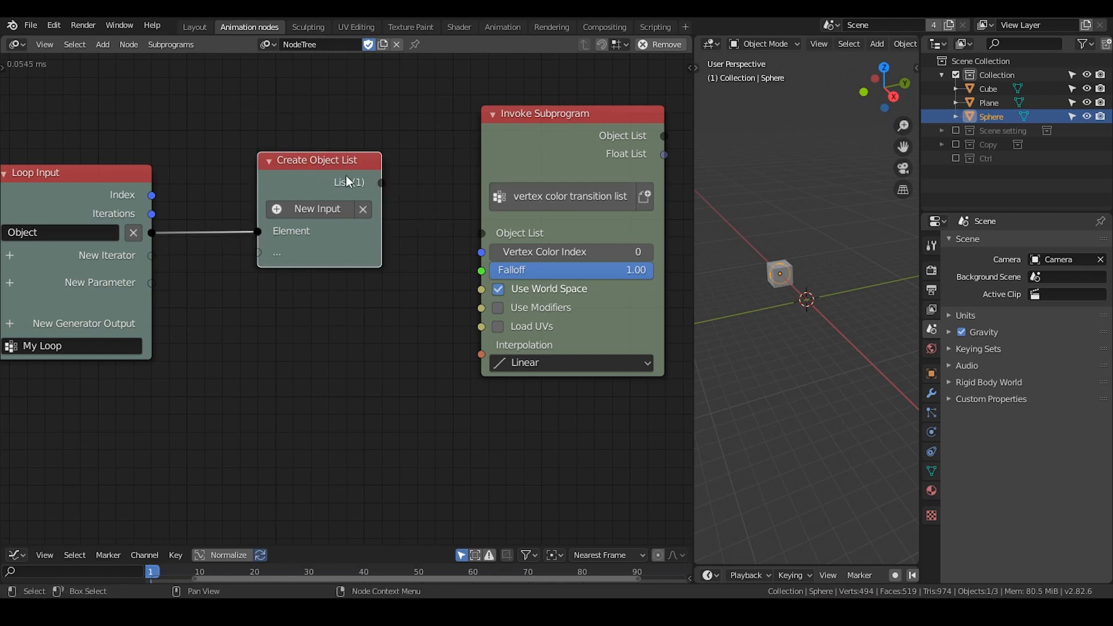
key("x")
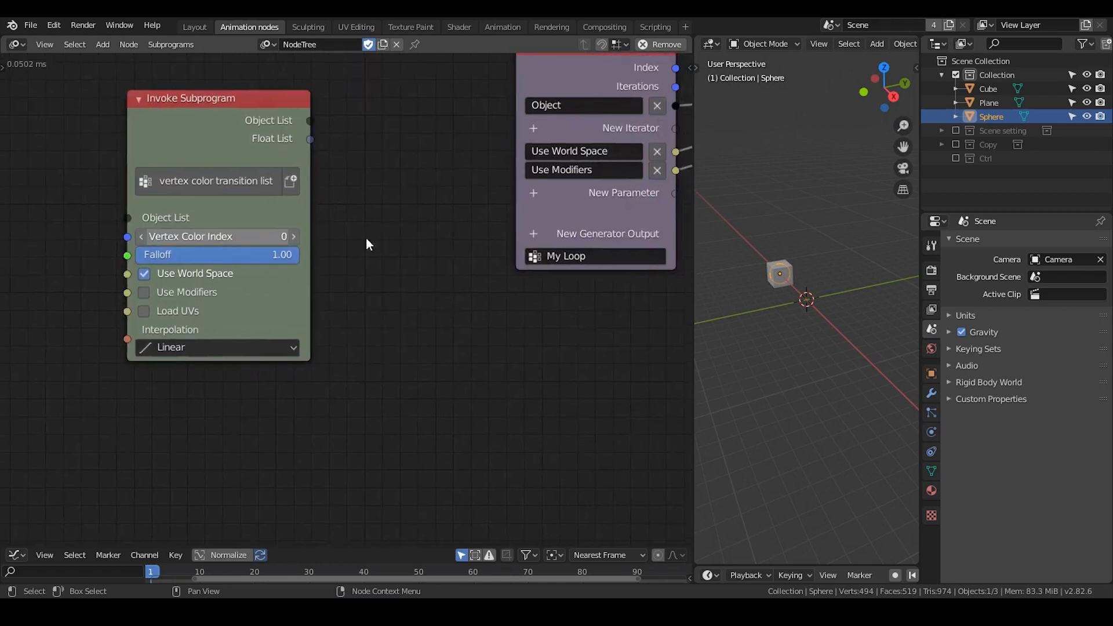
Replace the purple Loop Input's Object iterator with an Object parameter and link it to the Mesh Object Input's Object.
middle_click_drag(366, 238, 168, 347)
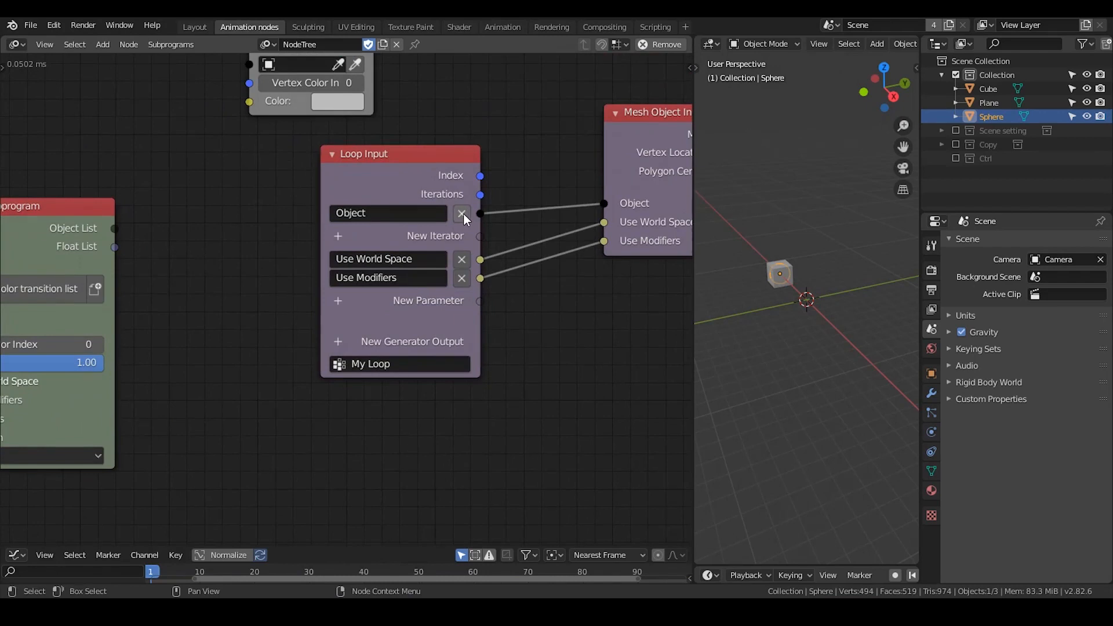
left_click(464, 214)
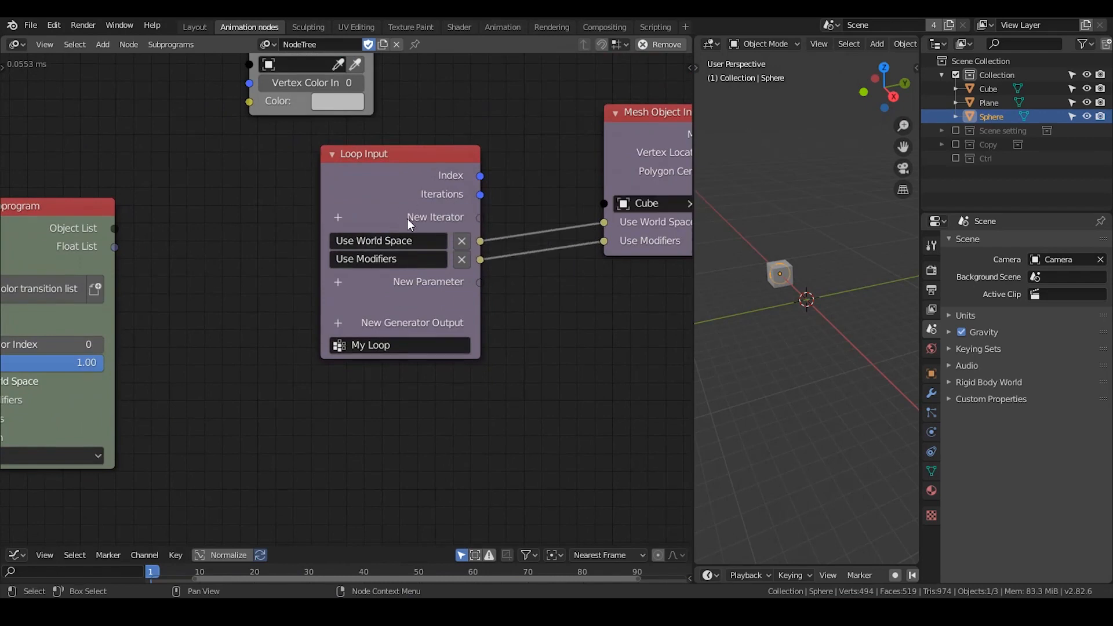
left_click(338, 284)
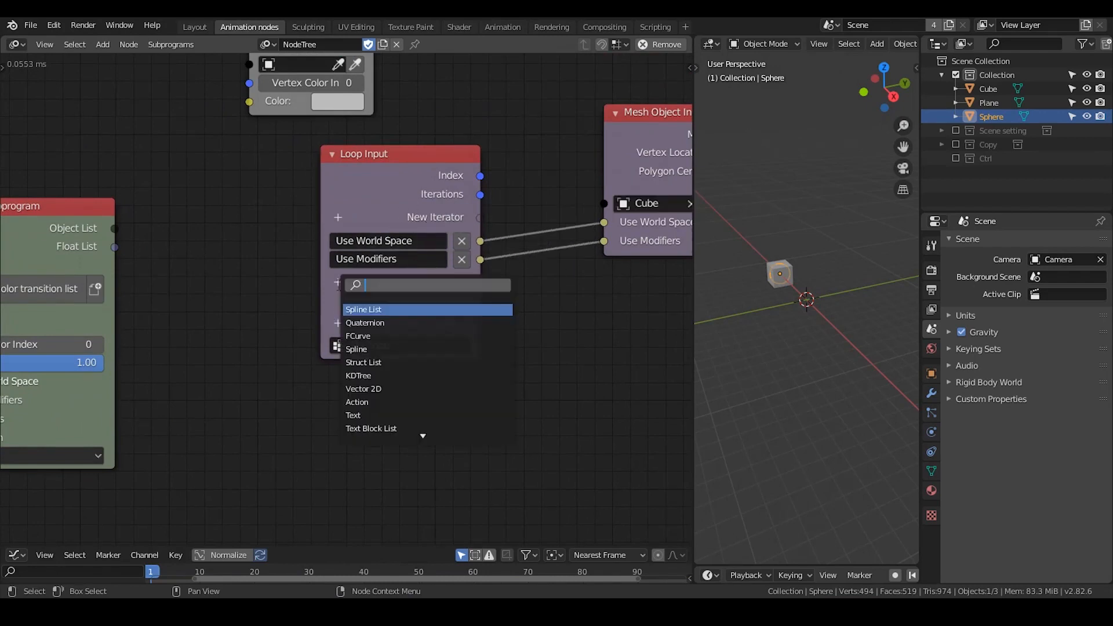
type("object")
key("Down")
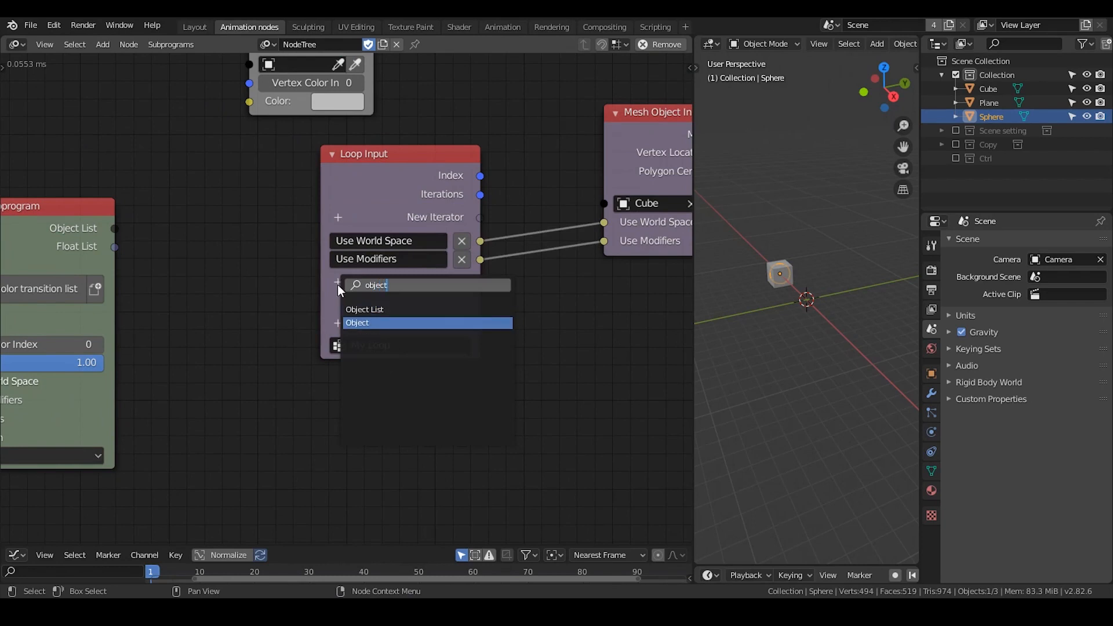
key("Return")
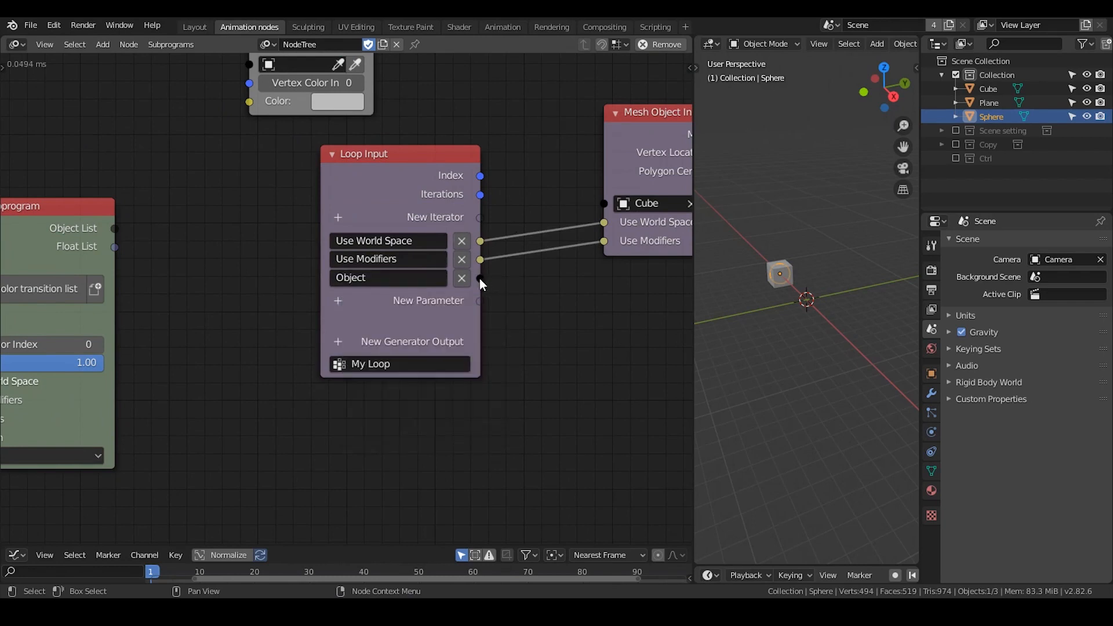
left_click_drag(479, 278, 604, 204)
middle_click_drag(616, 152, 555, 146)
left_click(278, 212)
type("object")
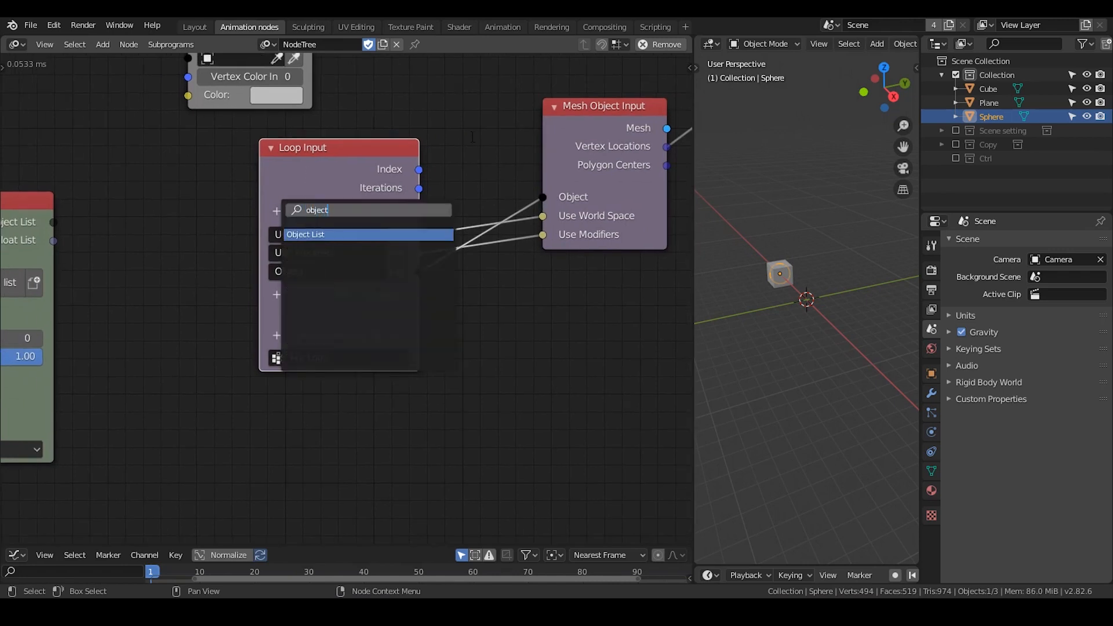
key("Escape")
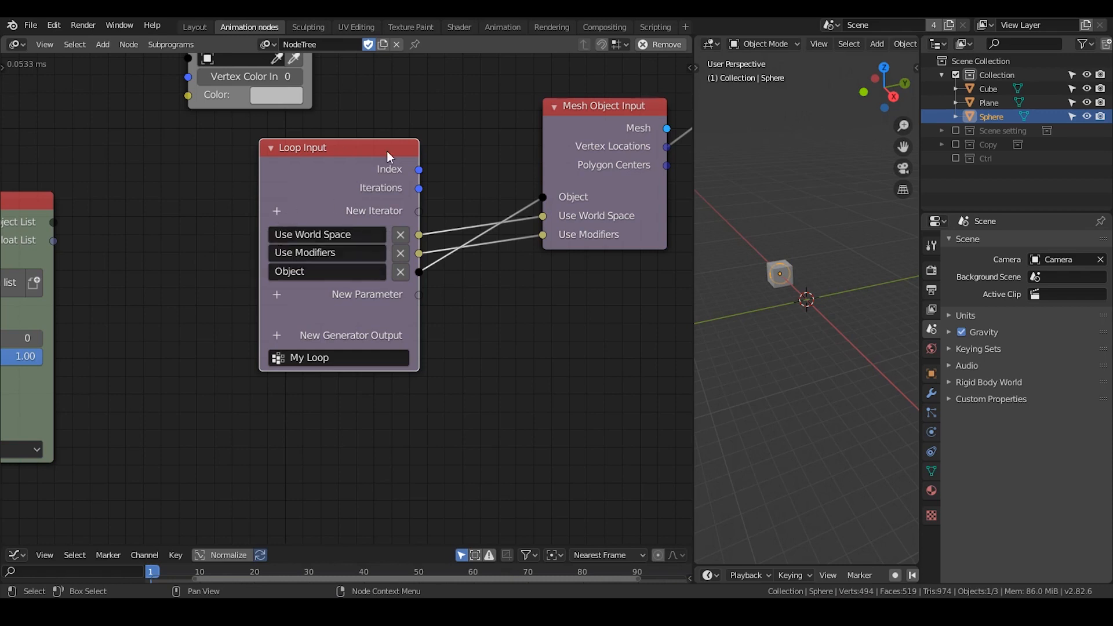
Invoke the purple My Loop subprogram between the green Loop Input and the transition list node, linking the loop's Object to it.
middle_click_drag(326, 170, 463, 141)
key("w")
left_click(570, 139)
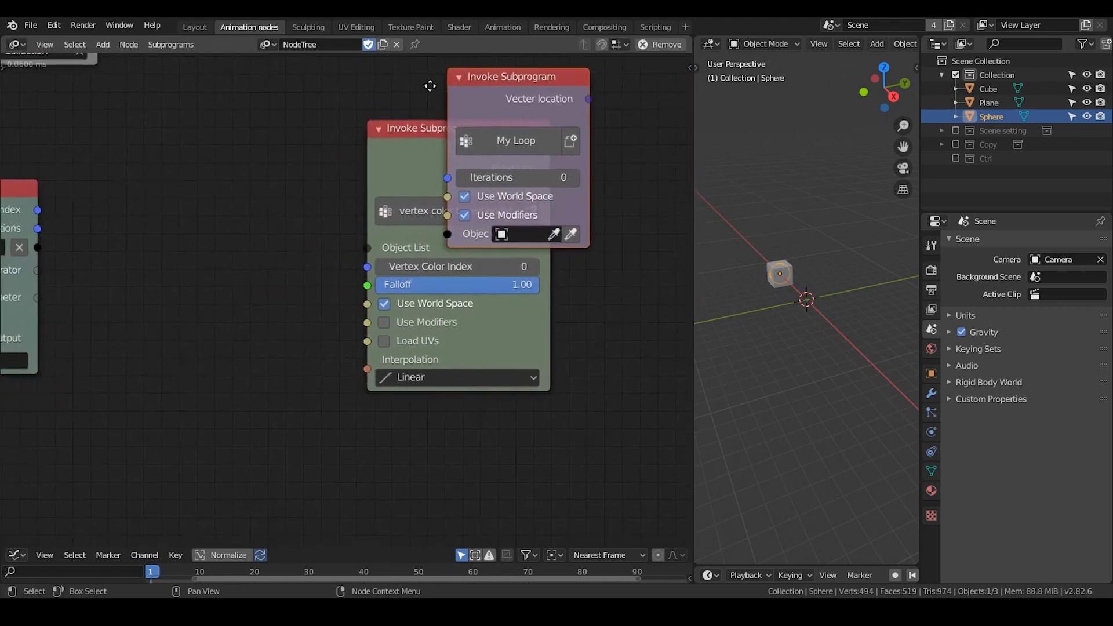
left_click_drag(430, 87, 328, 128)
middle_click_drag(301, 166, 412, 118)
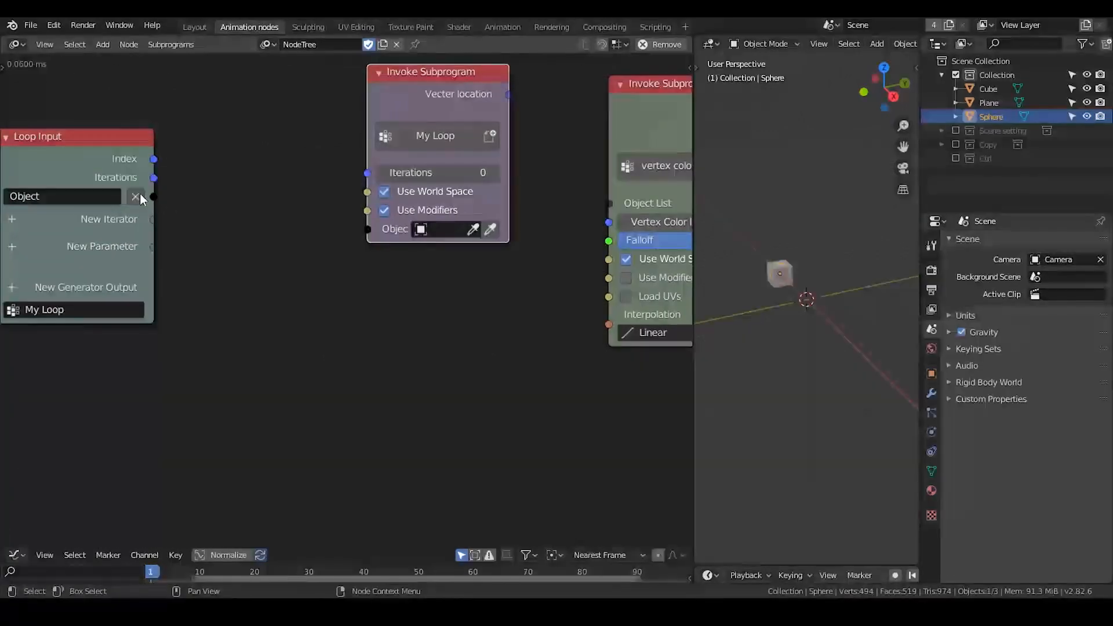
left_click_drag(154, 196, 370, 229)
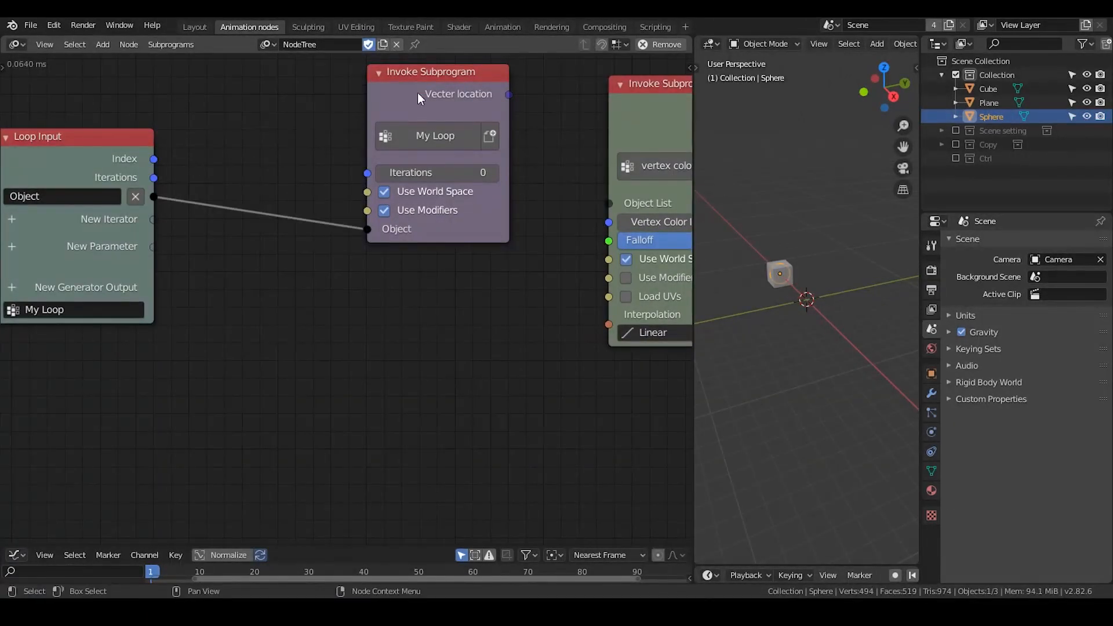
Attach a Viewer to the My Loop subprogram's Vecter location output and shift the subprogram node to make room.
left_click_drag(419, 89, 348, 108)
key("w")
left_click(360, 153)
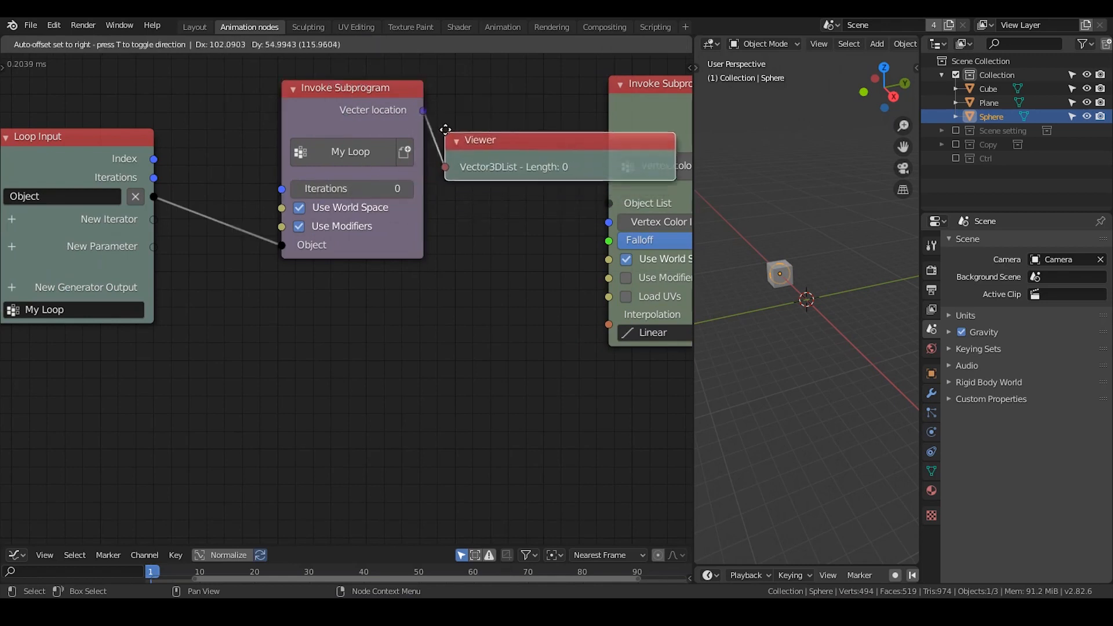
middle_click_drag(439, 146, 459, 203)
left_click_drag(384, 150, 371, 152)
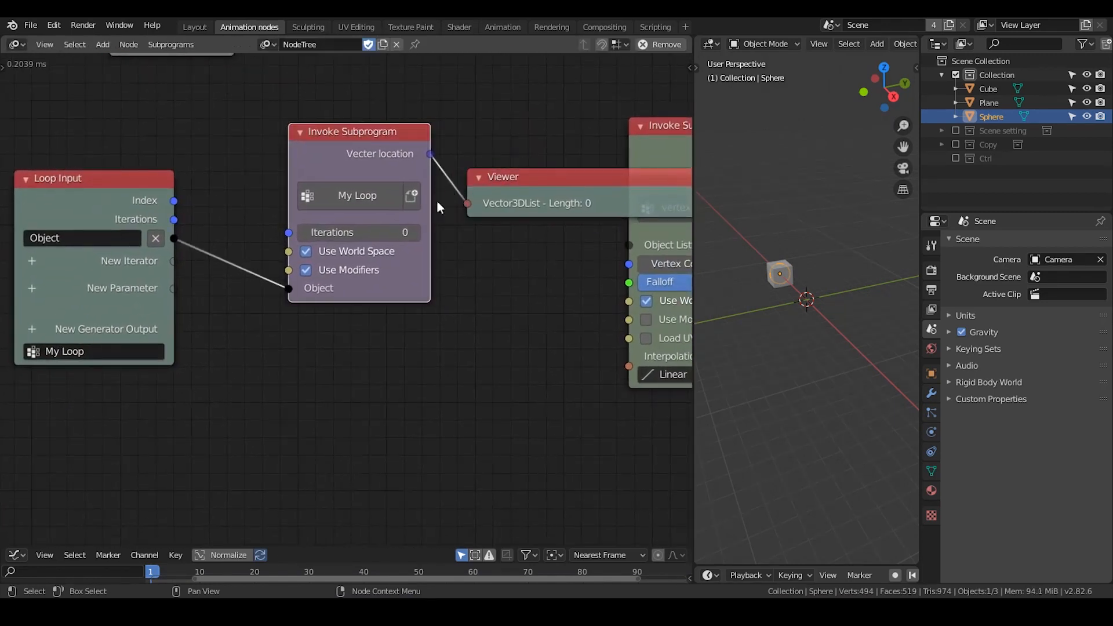
Try 1 and 2 iterations on the My Loop subprogram, set them back to 1, and raise the Viewer level with its output.
left_click(413, 234)
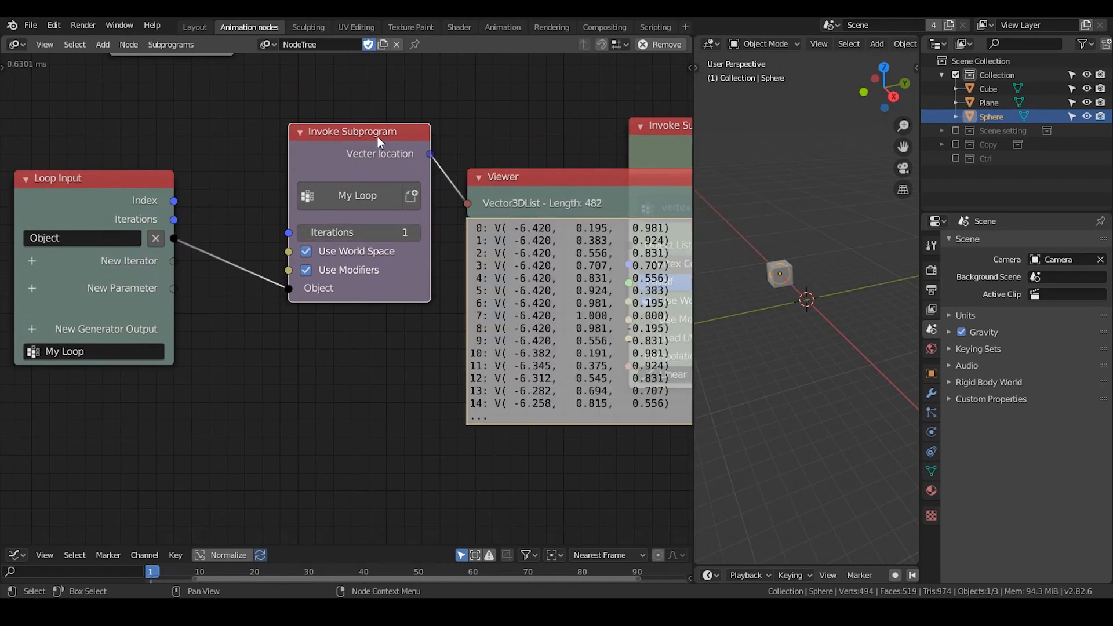
left_click_drag(500, 186, 508, 142)
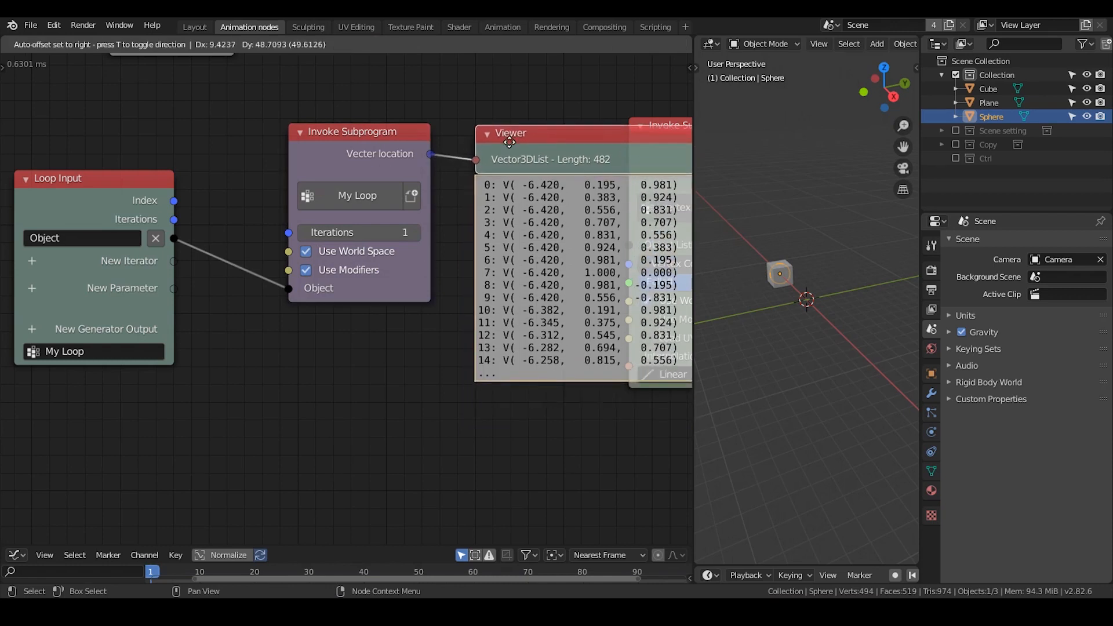
middle_click_drag(446, 215, 369, 200)
left_click(339, 217)
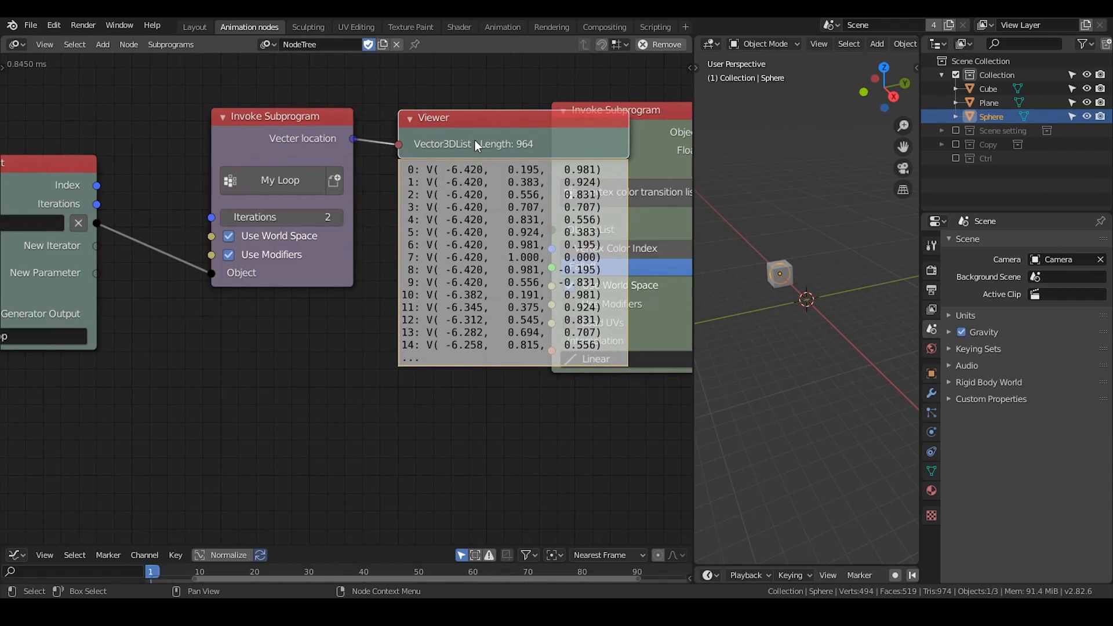
left_click(227, 216)
middle_click_drag(308, 240, 424, 220)
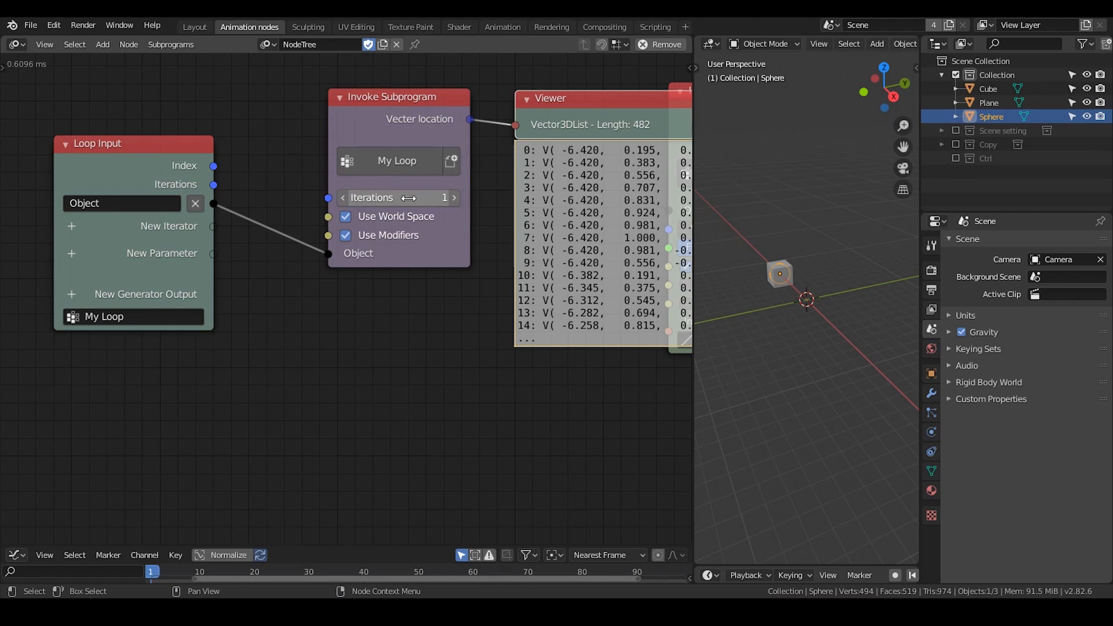
Vary the My Loop subprogram's iterations between 0 and 2, ending at 0.
left_click(452, 199)
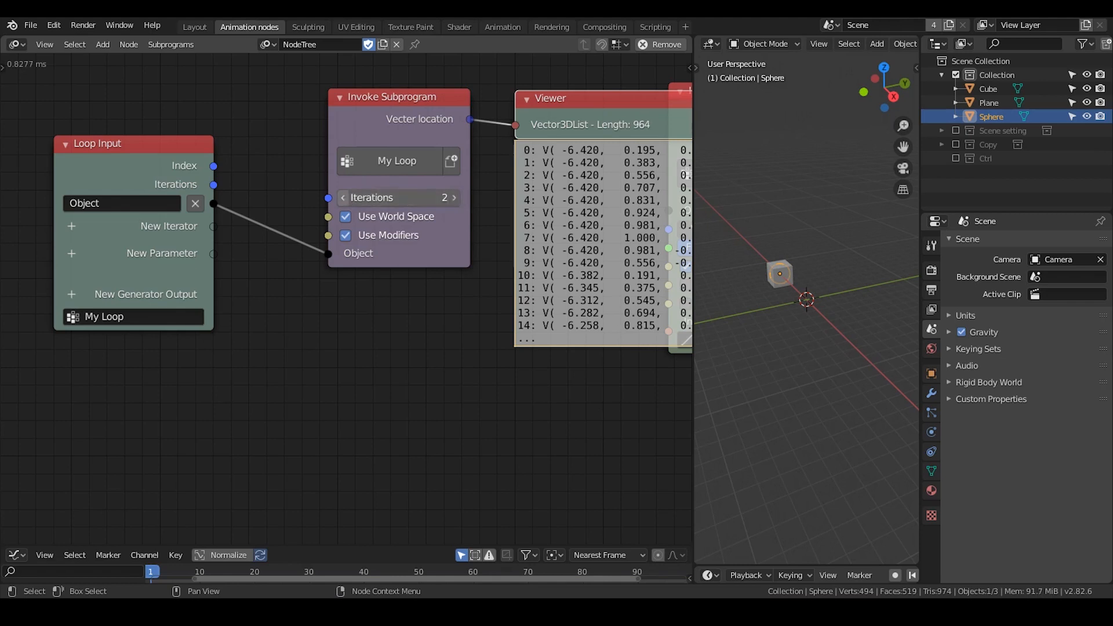
left_click(344, 198)
left_click(343, 199)
left_click(453, 201)
left_click(454, 200)
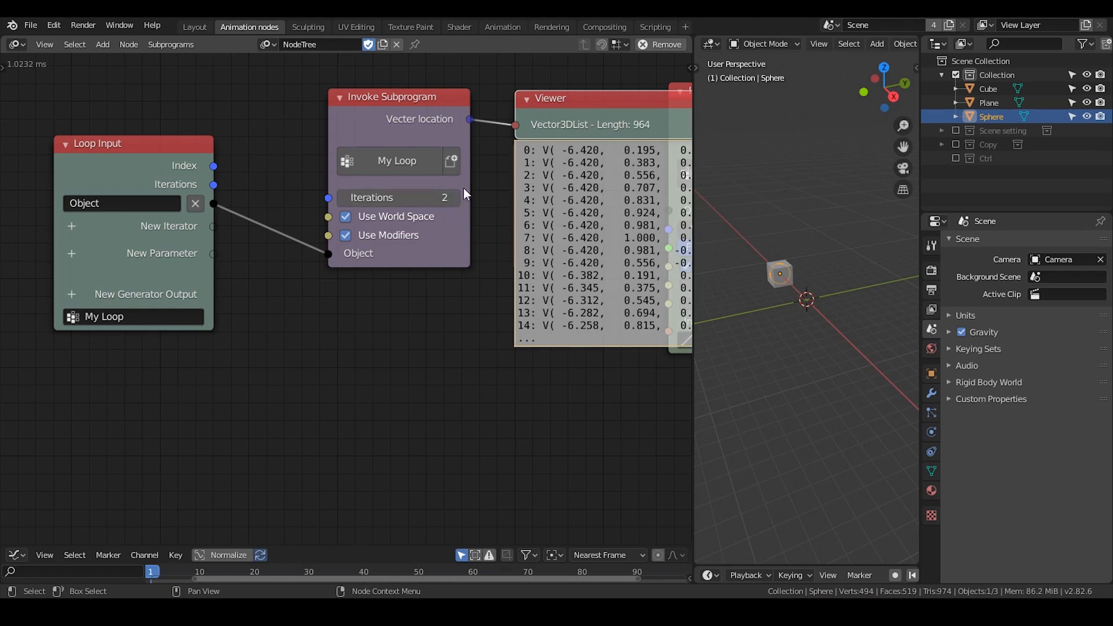
left_click_drag(404, 198, 370, 198)
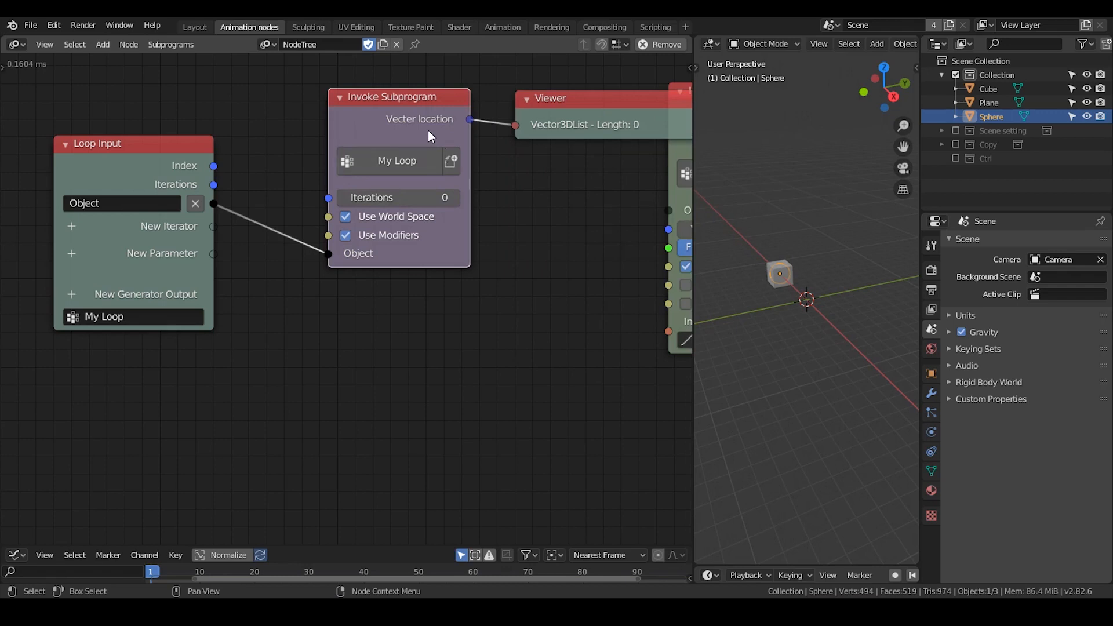
Add a Set Vertex Color node below the My Loop subprogram and link the Loop Input's Object to it.
key("ctrl+a")
type("set vert")
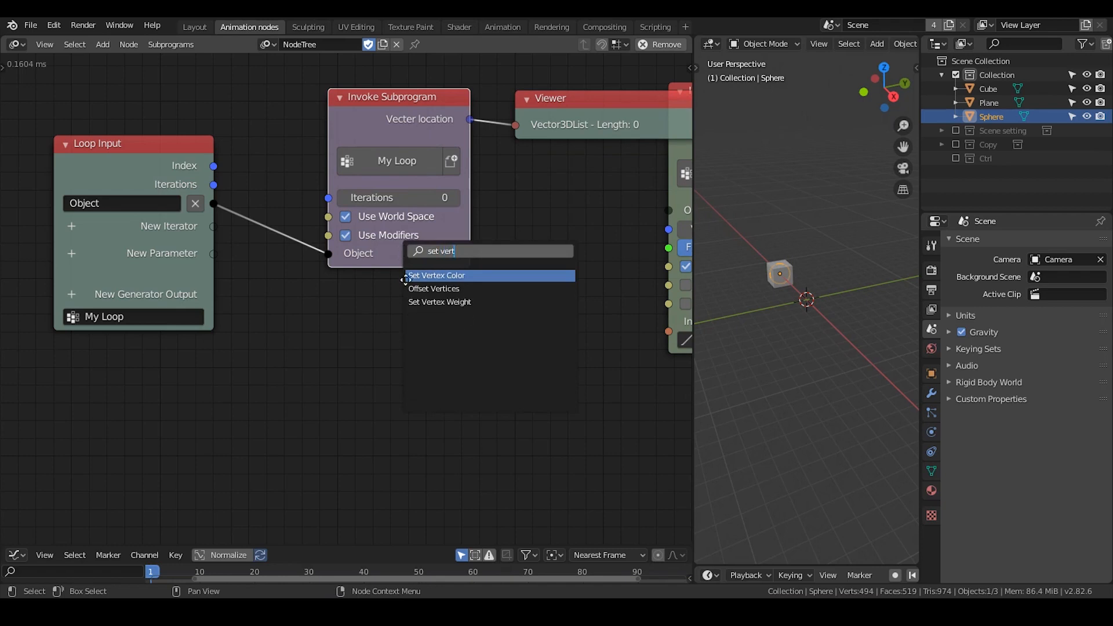
key("Return")
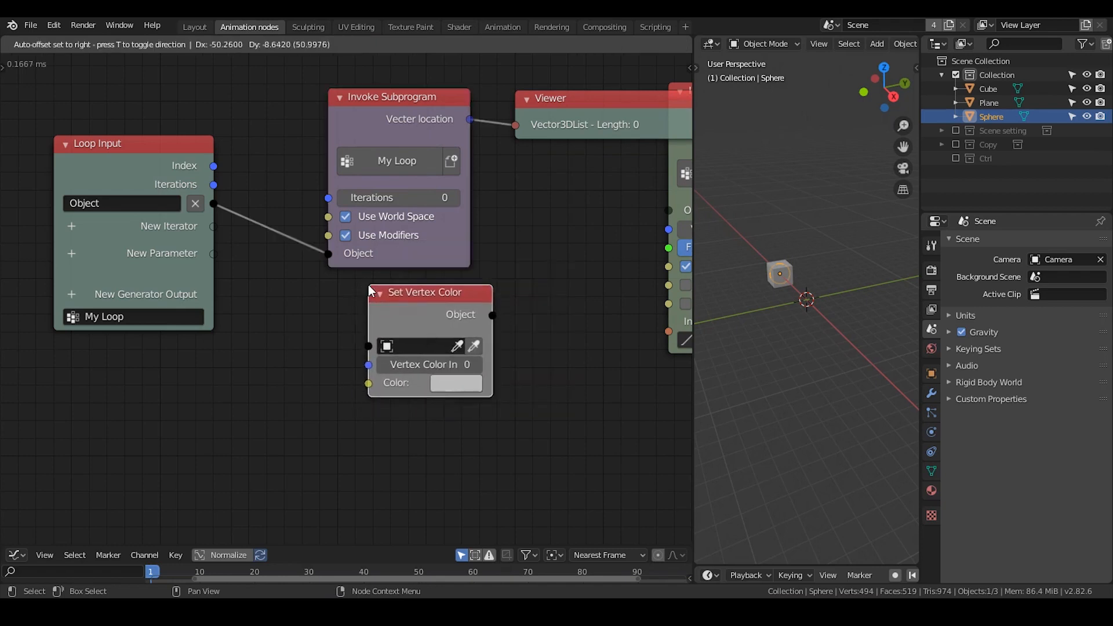
key("Escape")
left_click_drag(213, 203, 368, 346)
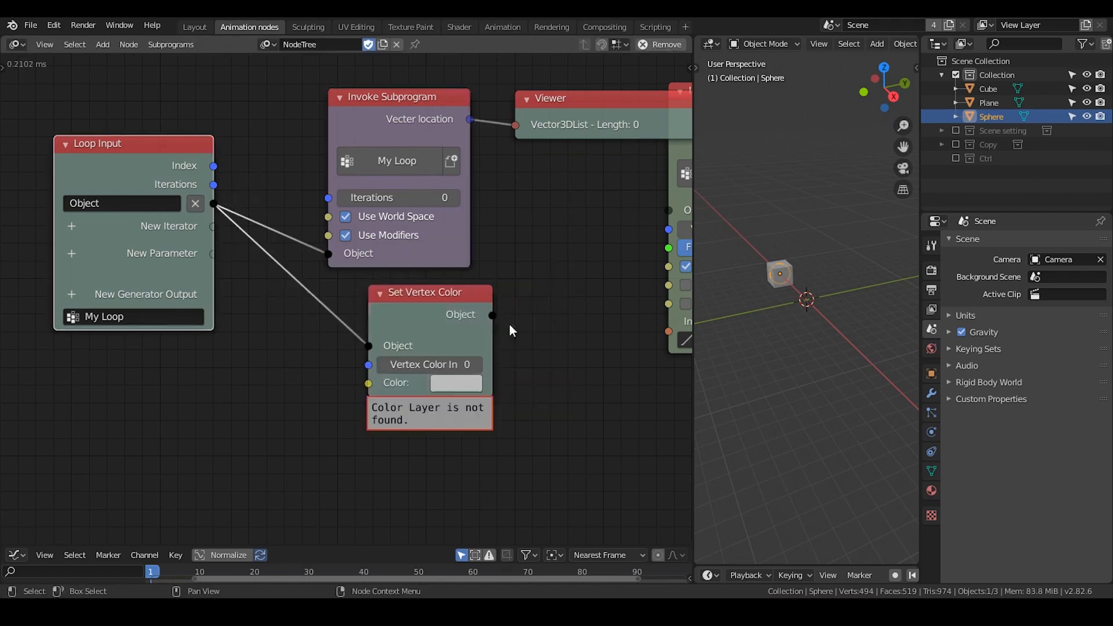
left_click(474, 338)
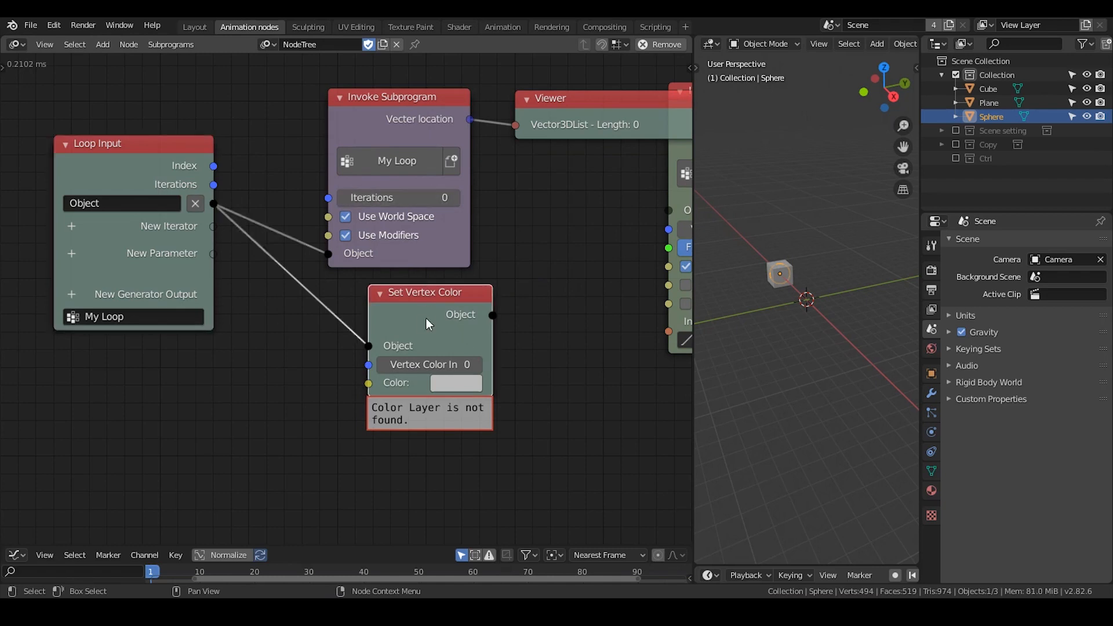
left_click_drag(426, 318, 462, 316)
middle_click_drag(543, 199, 284, 355)
scroll(283, 356, "down", 1)
scroll(283, 356, "down", 2)
middle_click_drag(385, 183, 150, 429)
middle_click_drag(361, 133, 360, 222)
left_click(342, 105)
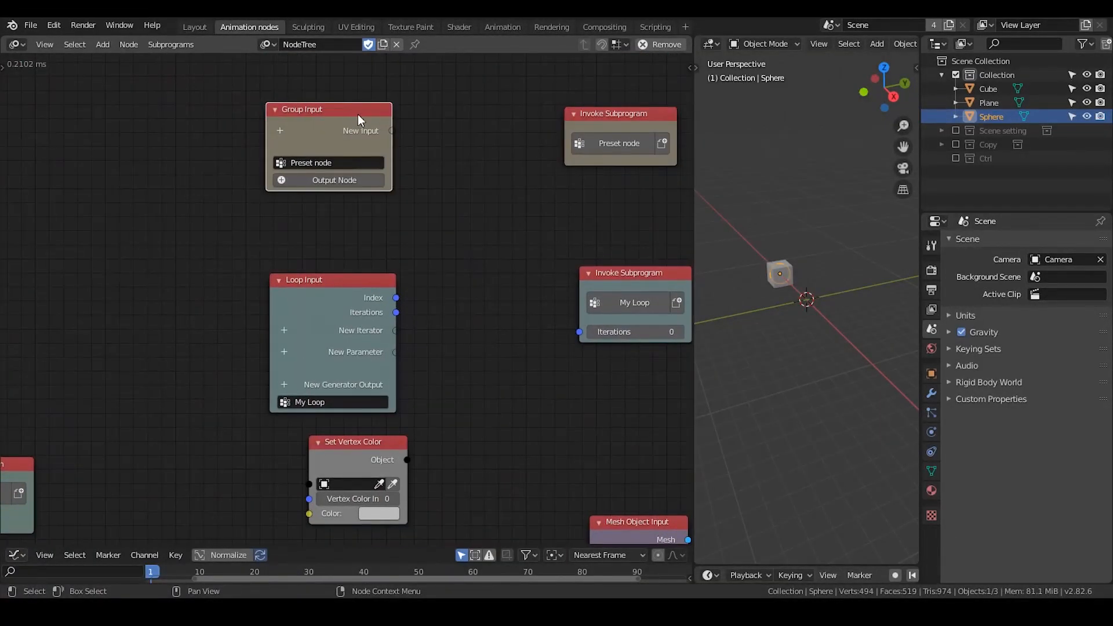
key("ctrl+a")
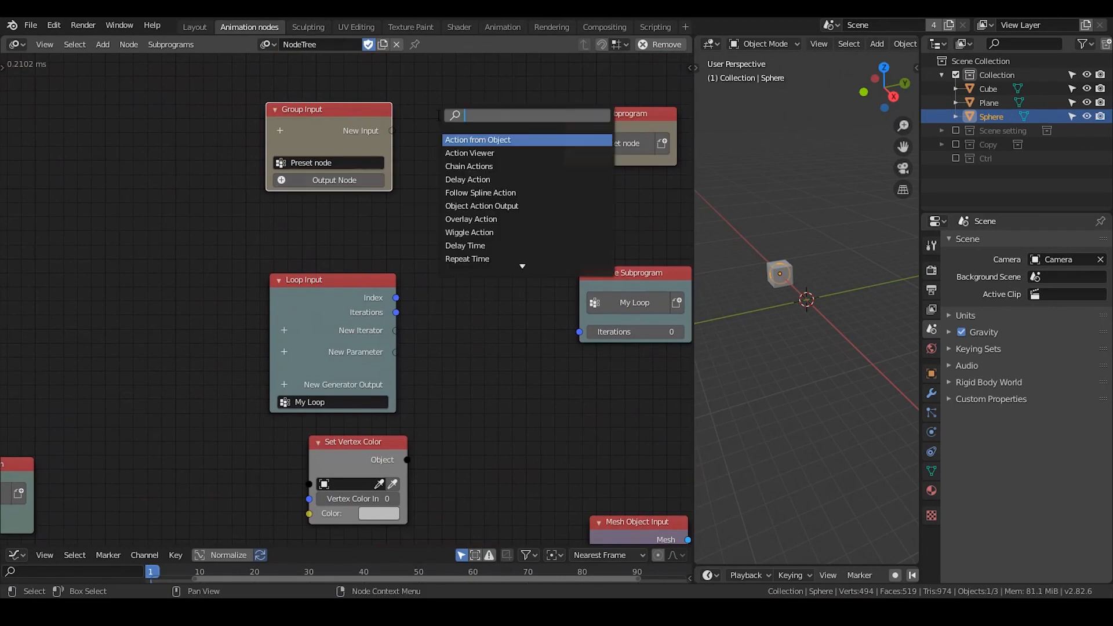
type("object")
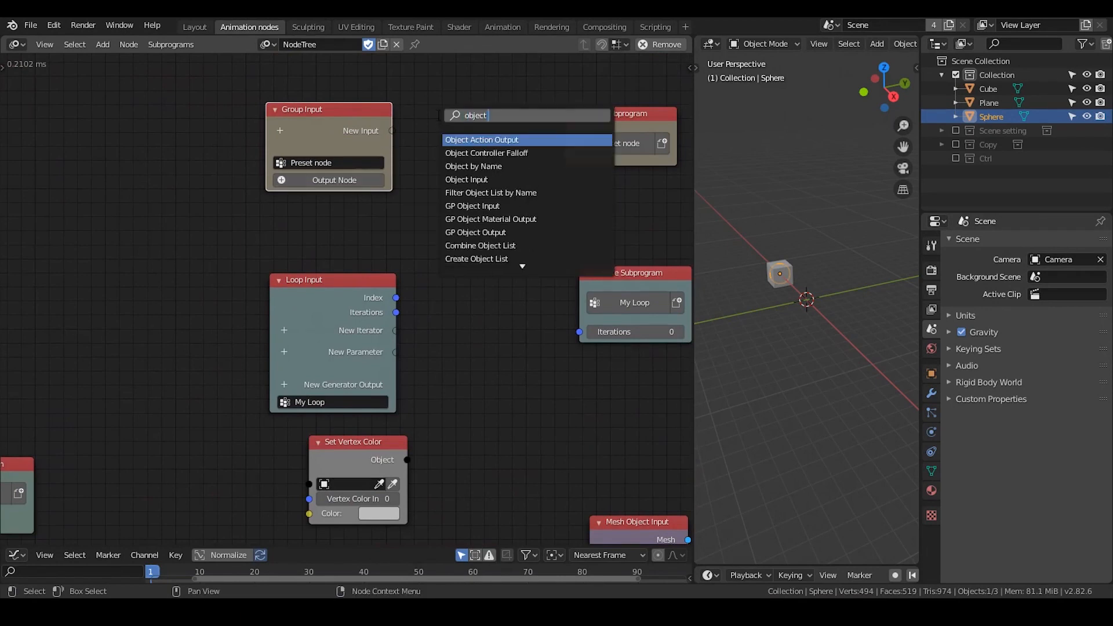
key("Escape")
Duplicate the Mesh Object Input node beside the Preset node's Group Input and feed its Object, Use World Space and Use Modifiers from that group.
middle_click_drag(437, 337, 365, 214)
scroll(365, 214, "down", 2)
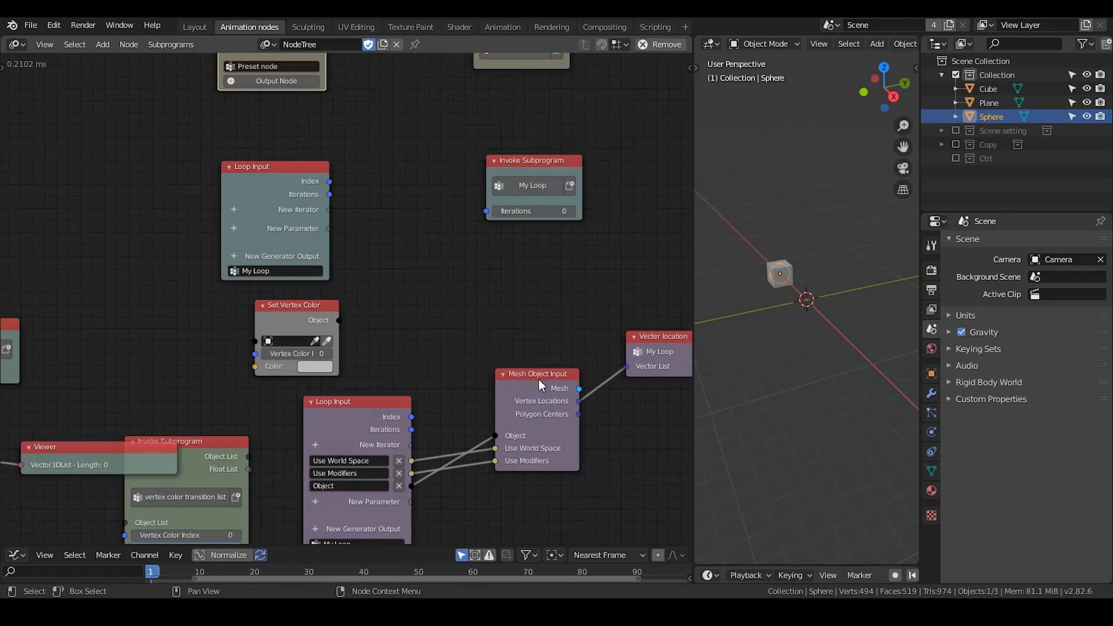
key("shift+d")
middle_click_drag(414, 91, 419, 200)
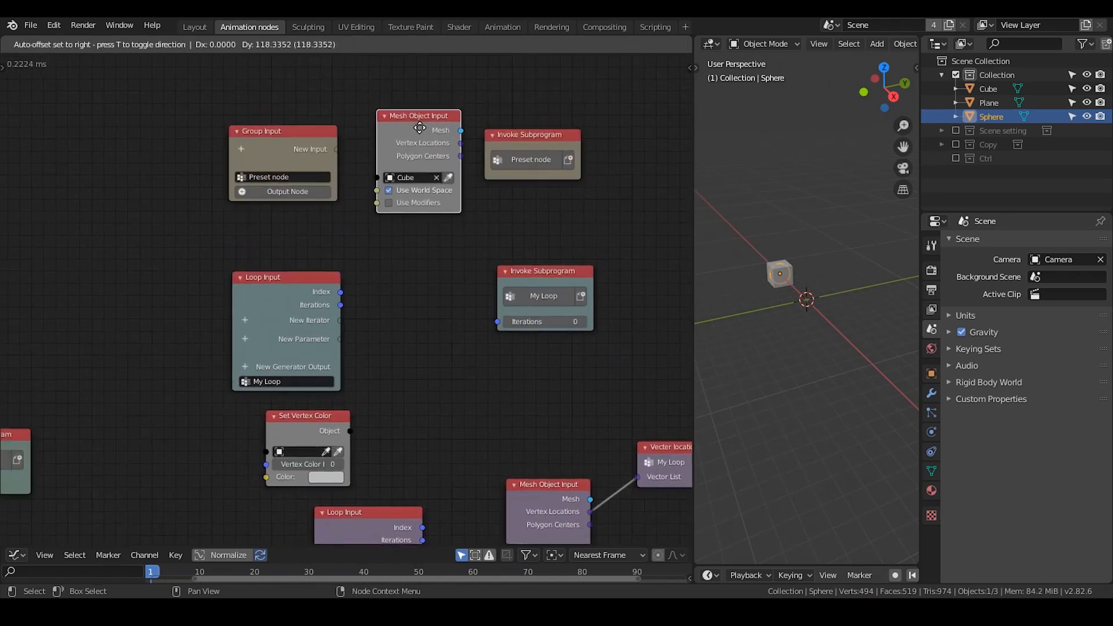
left_click(420, 124)
left_click_drag(337, 149, 373, 208)
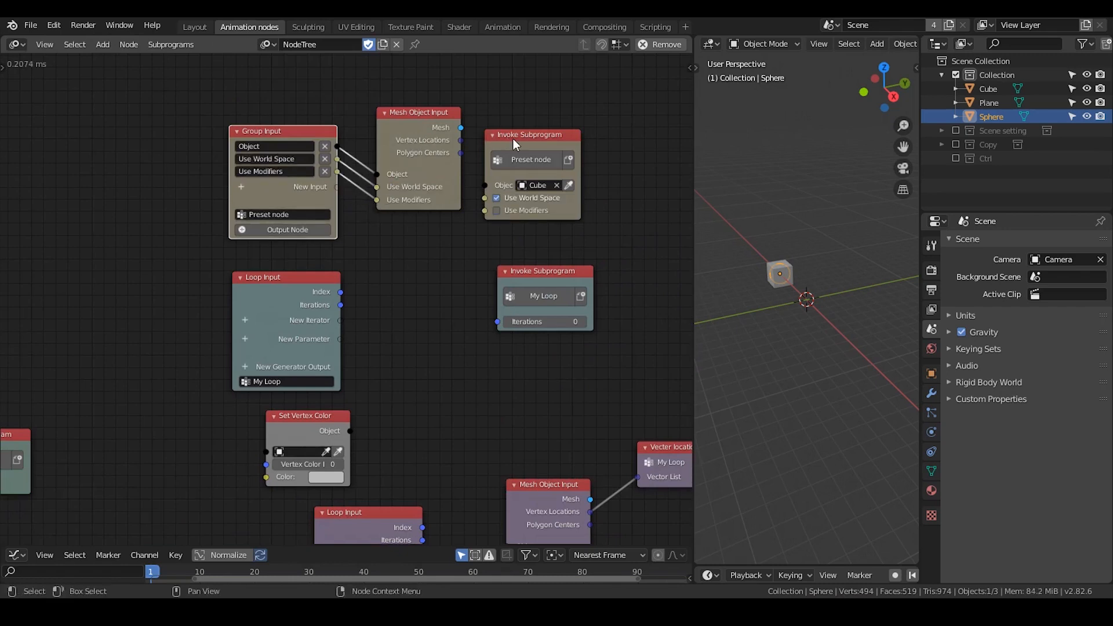
Give the Preset node group a Group Output that receives the Mesh Object Input's Vertex Locations, shifting the group's invoke node aside.
left_click_drag(513, 138, 612, 94)
left_click(259, 229)
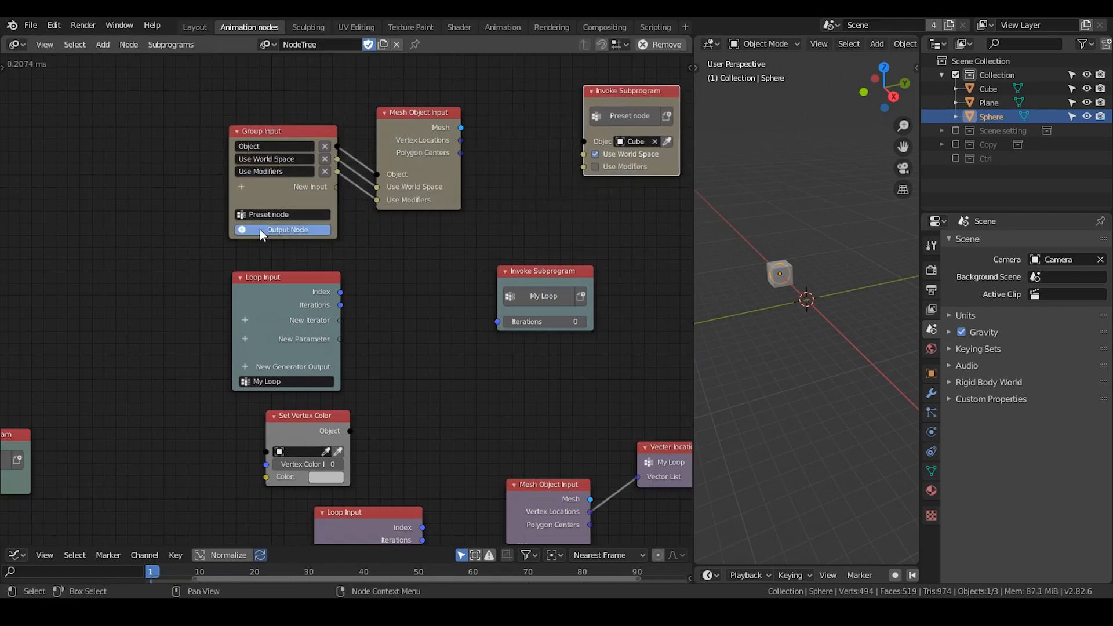
left_click_drag(460, 141, 509, 167)
left_click(515, 120)
left_click(516, 120)
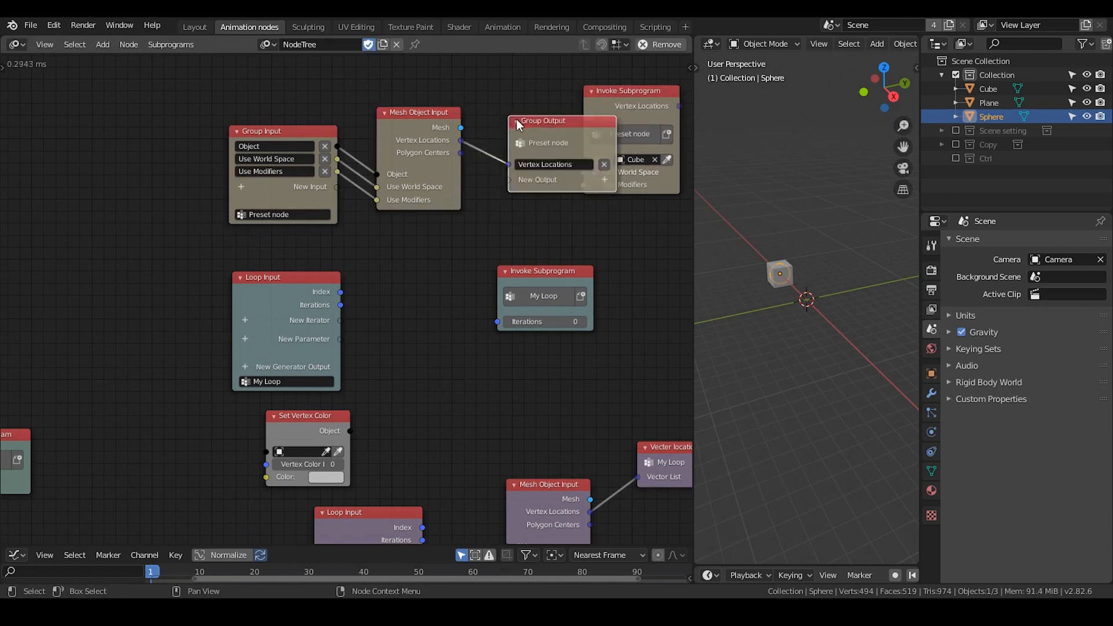
left_click_drag(533, 119, 509, 110)
Bring the Preset node subprogram over to the main graph near the purple My Loop subprogram.
left_click_drag(632, 98, 366, 320)
middle_click_drag(433, 330, 493, 203)
left_click_drag(355, 106, 139, 300)
key("g")
key("x")
left_click(194, 269)
Replace the linked Set Vertex Color node with the Preset node subprogram below My Loop and connect the Loop Input's Object to it.
left_click(365, 285)
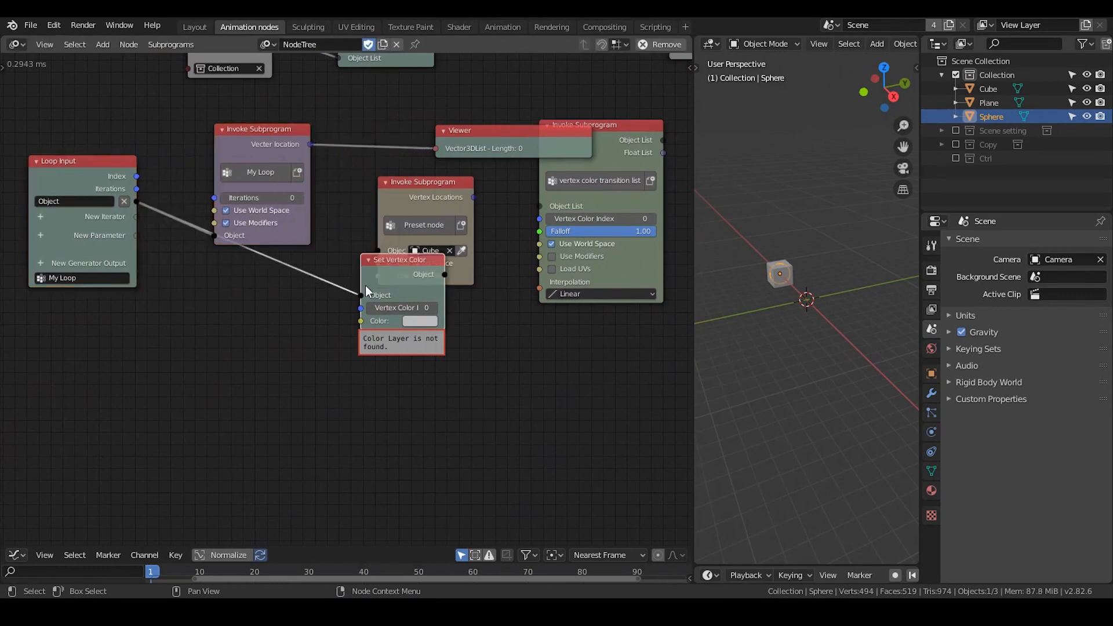
key("x")
left_click_drag(419, 190, 249, 273)
scroll(248, 274, "up", 1)
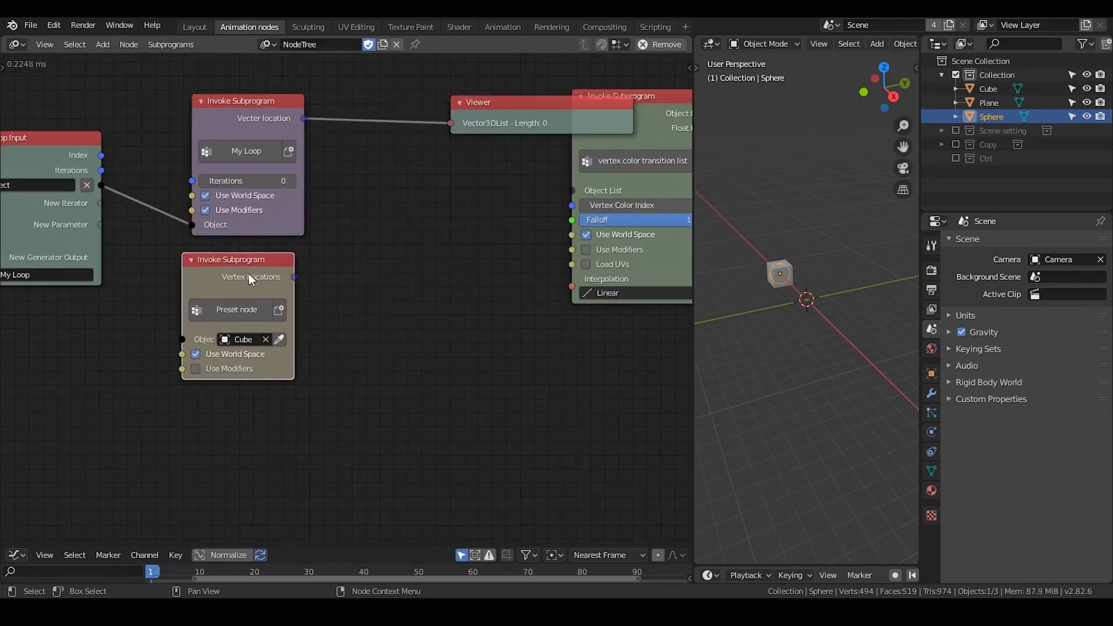
middle_click_drag(249, 274, 363, 260)
left_click_drag(353, 258, 362, 257)
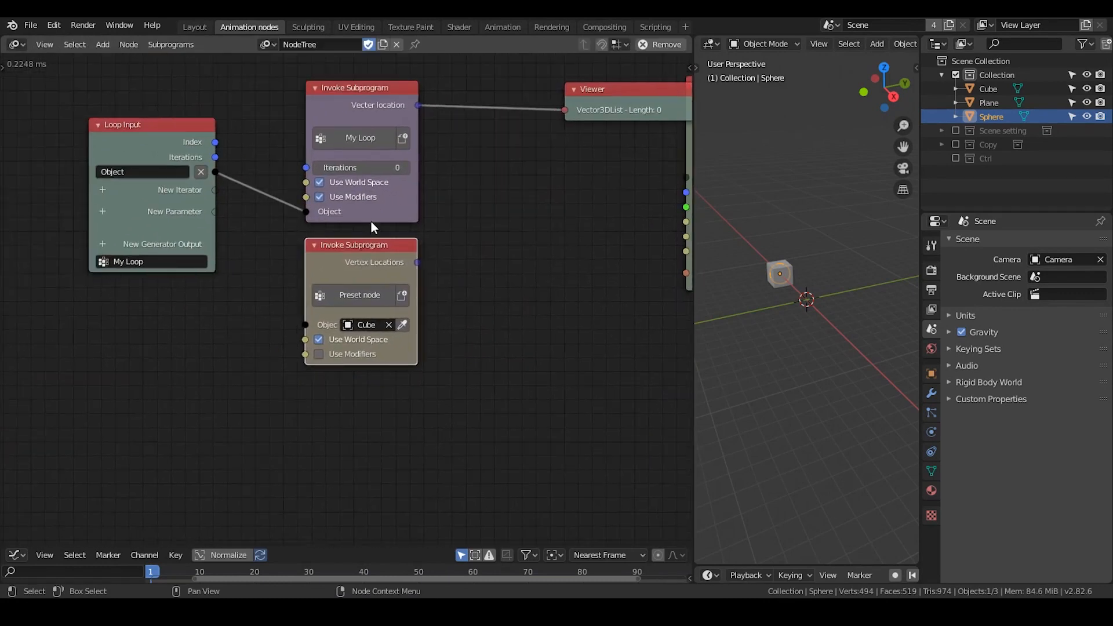
middle_click_drag(344, 234, 327, 266)
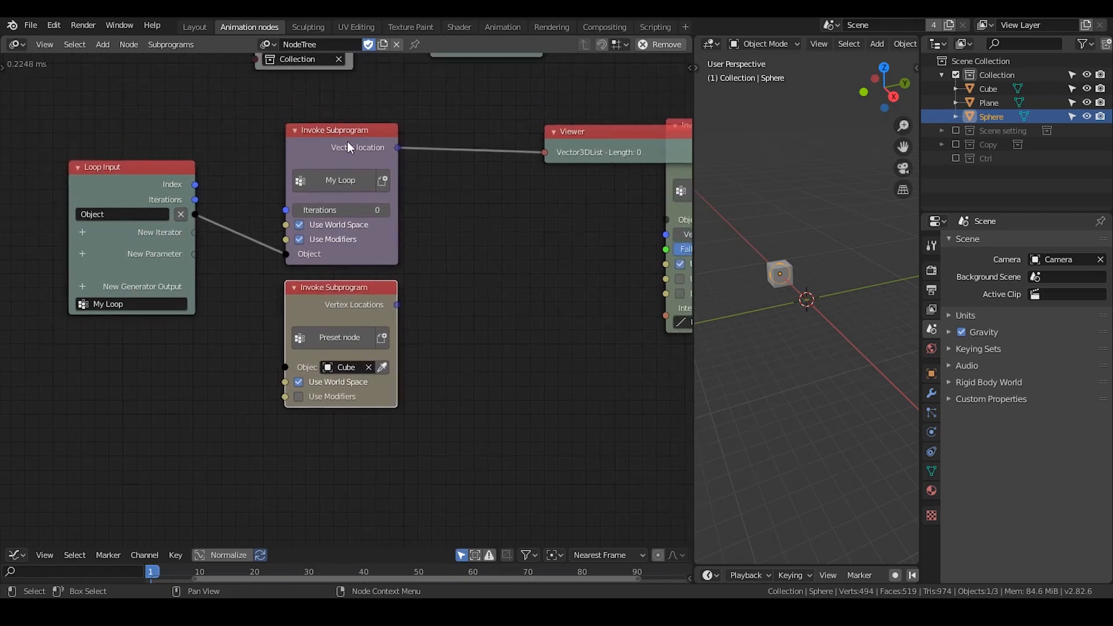
left_click_drag(195, 215, 284, 366)
scroll(360, 252, "up", 1)
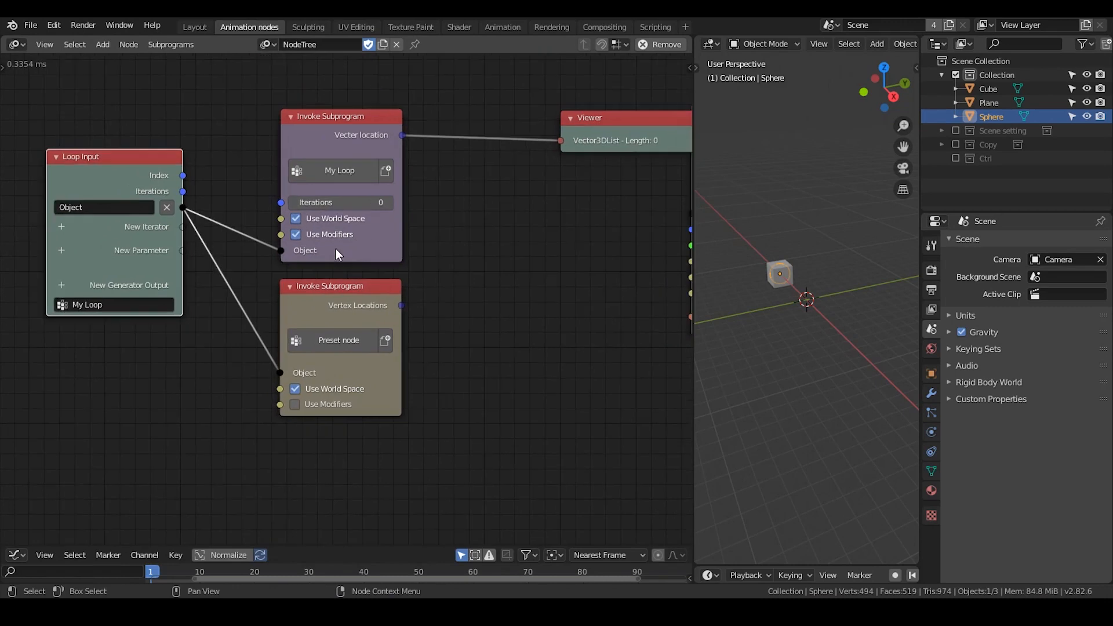
Compare the Preset node group and My Loop definitions with their invoke nodes, checking which one has an iterations input.
middle_click_drag(336, 250, 372, 231)
scroll(374, 232, "up", 1)
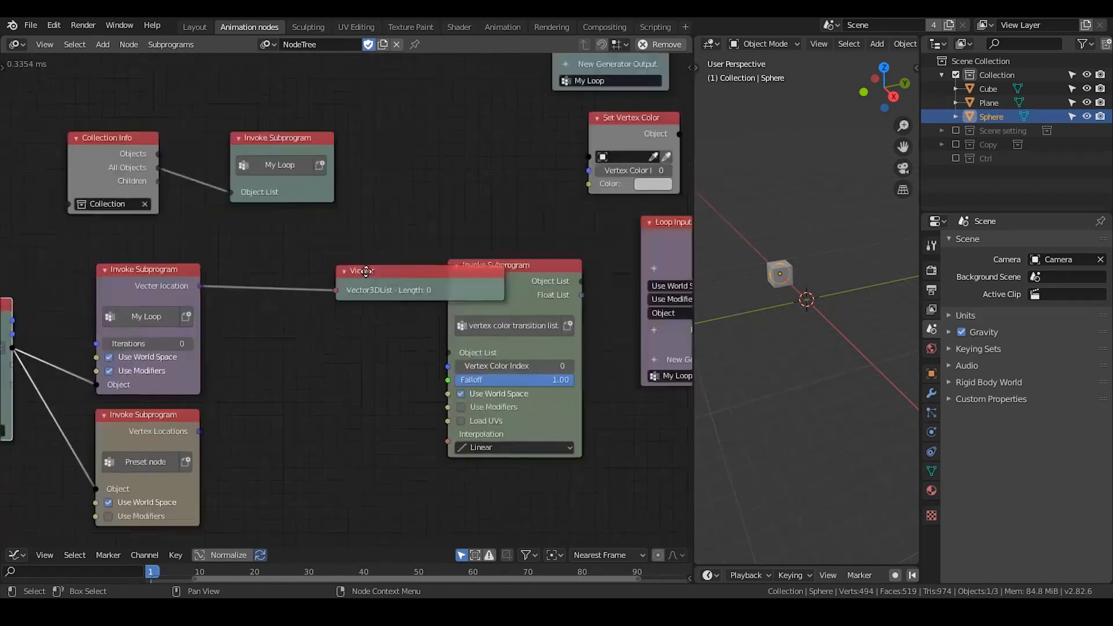
middle_click_drag(445, 201, 318, 348)
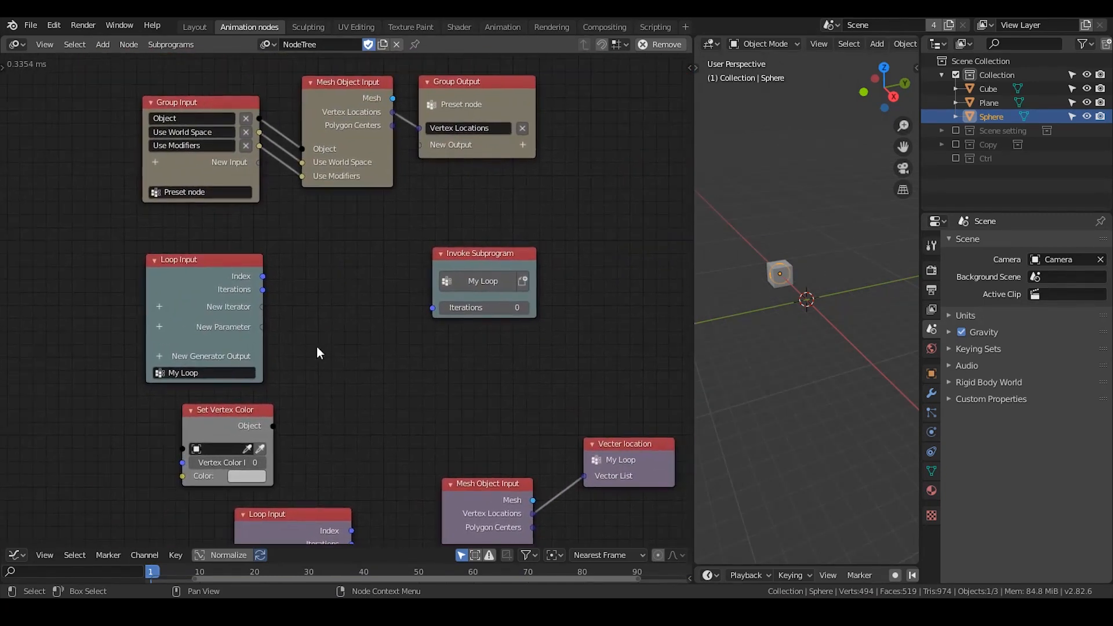
left_click_drag(222, 256, 213, 252)
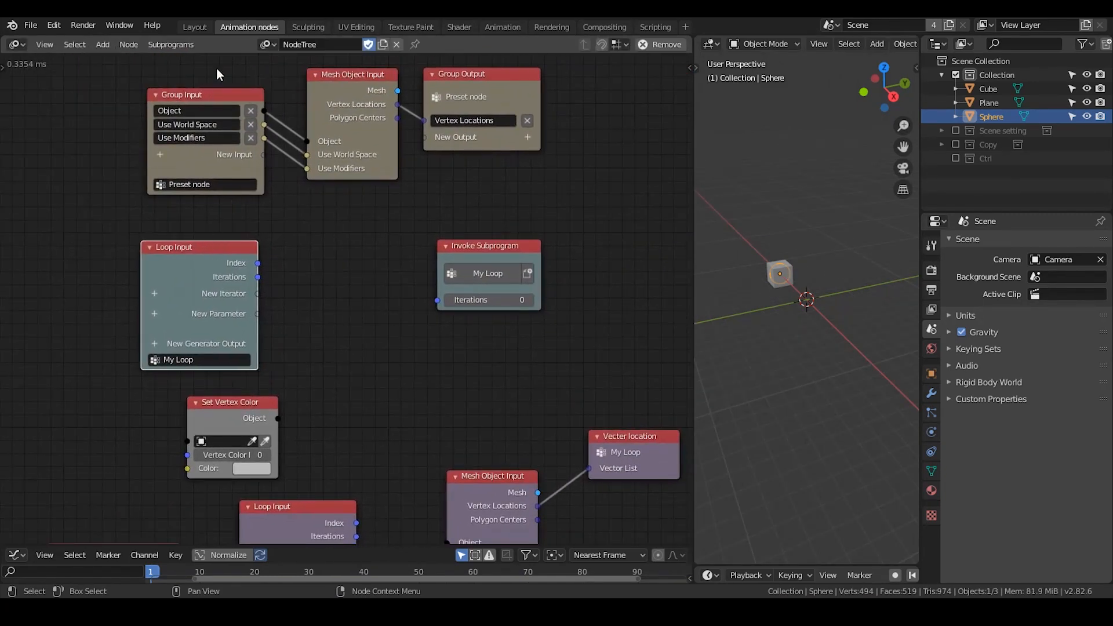
left_click_drag(452, 253, 464, 248)
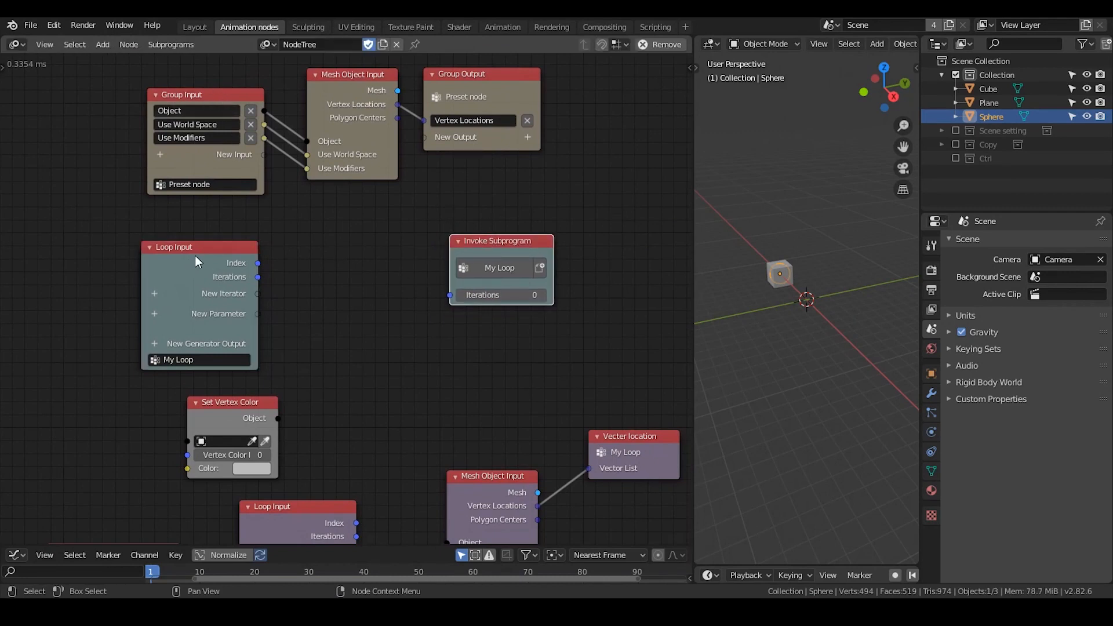
left_click(544, 294)
middle_click_drag(170, 451, 386, 290)
middle_click_drag(258, 344, 567, 180)
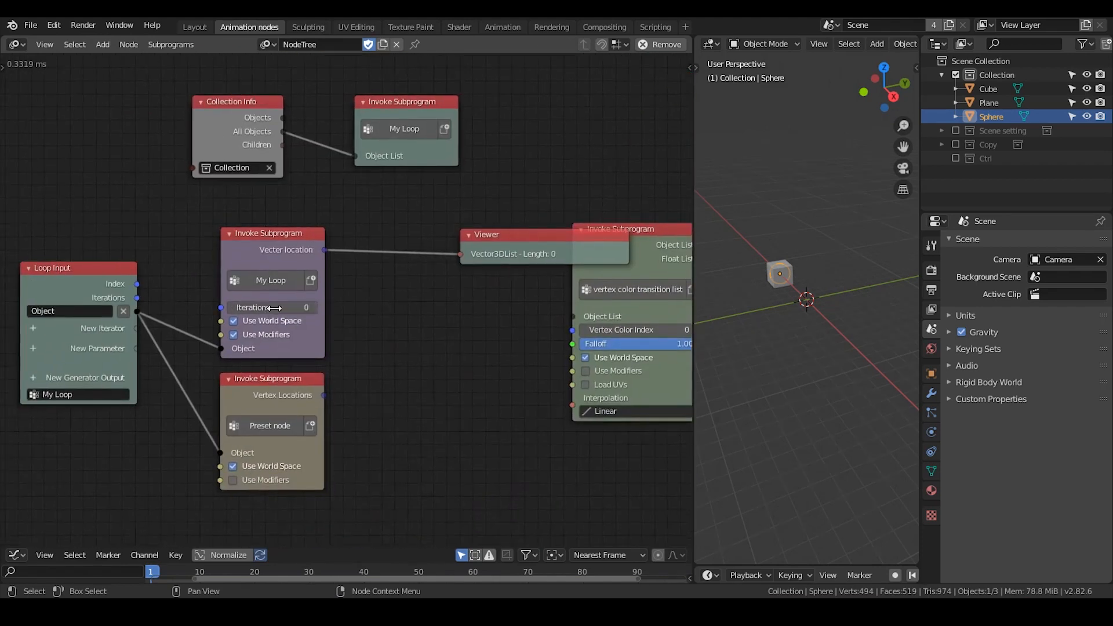
middle_click_drag(295, 343, 372, 281)
scroll(371, 284, "up", 2)
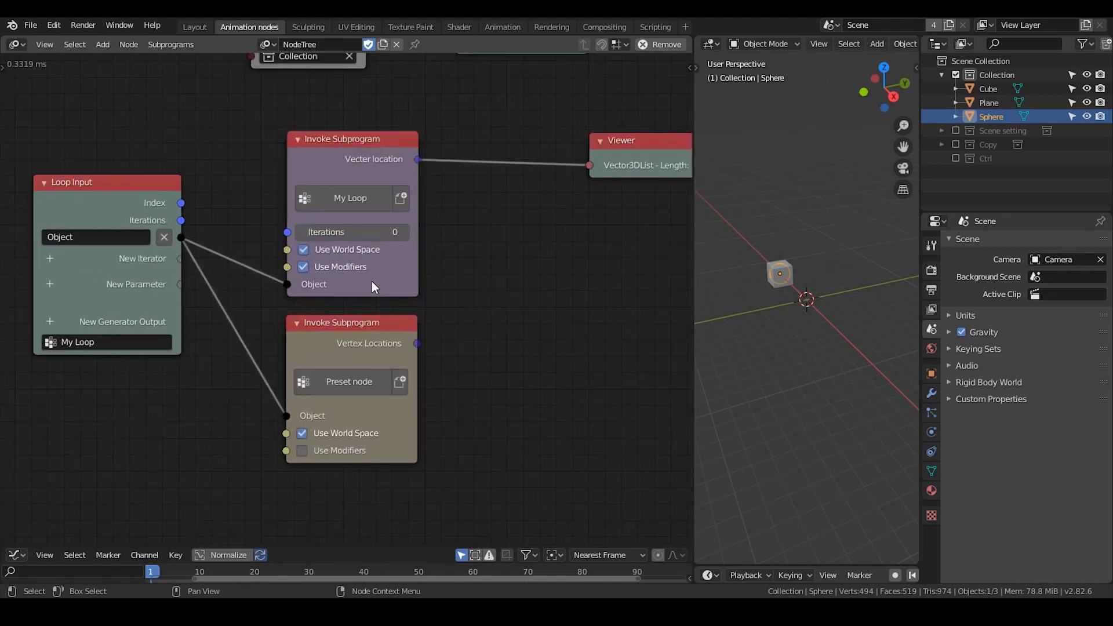
Shift the My Loop and Preset node subprograms away from the Loop Input and unlink My Loop's Object input.
left_click_drag(350, 145, 371, 127)
left_click_drag(342, 329, 363, 305)
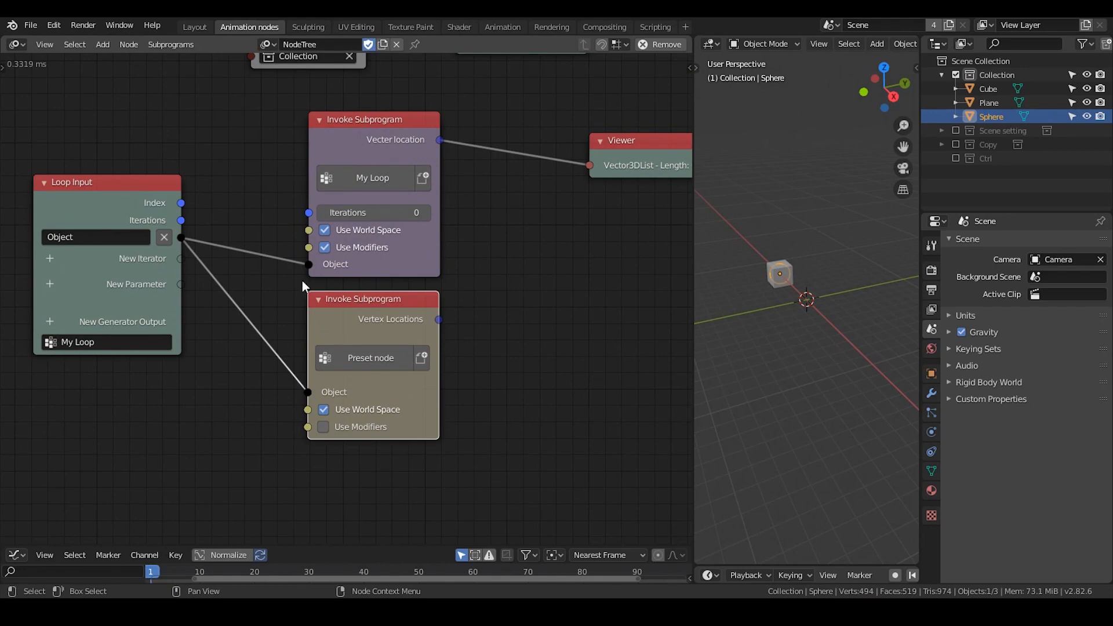
left_click_drag(308, 266, 316, 281)
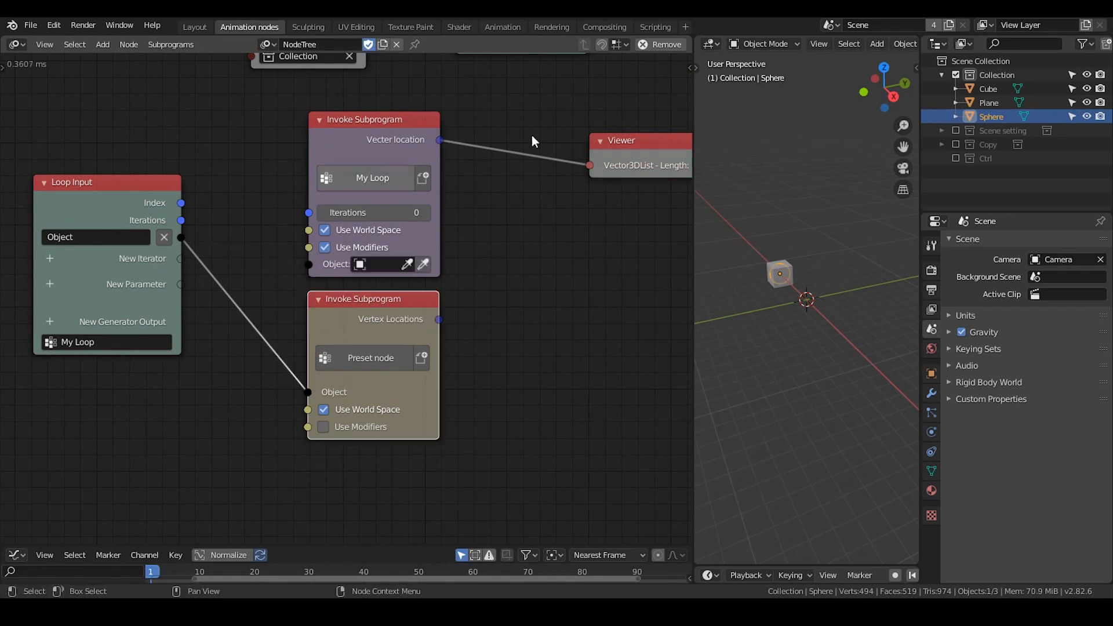
Delete the Viewer and the My Loop subprogram fed by Collection Info, and move the vertex color transition list subprogram near Collection Info.
left_click_drag(663, 157, 562, 155)
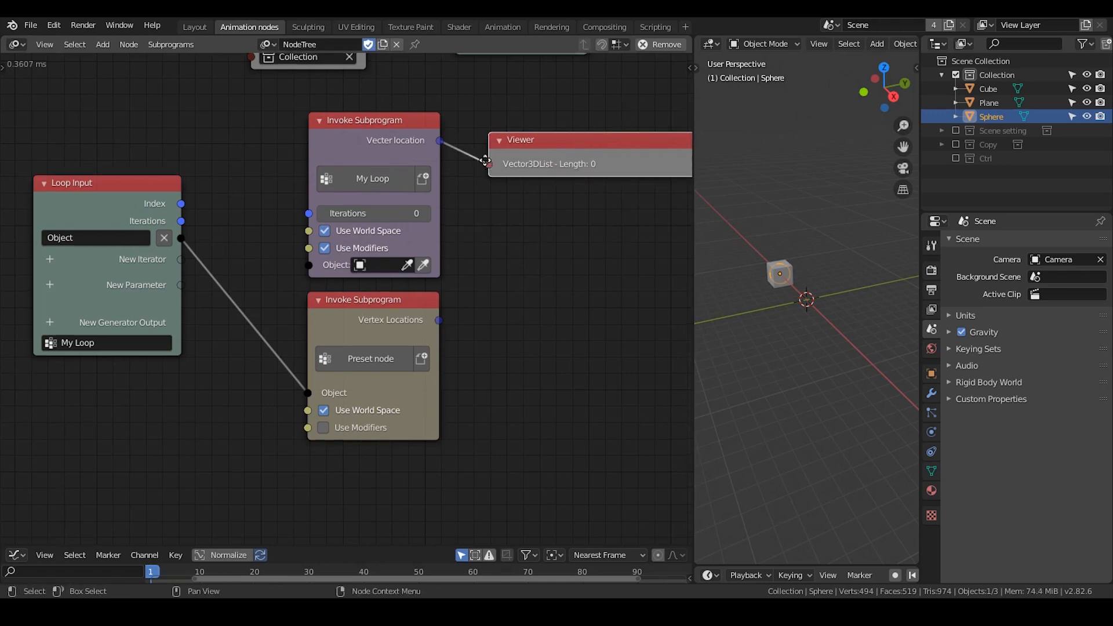
middle_click_drag(401, 78, 425, 274)
left_click_drag(319, 186, 233, 195)
middle_click_drag(492, 206, 259, 141)
left_click_drag(447, 86, 321, 359)
key("x")
left_click_drag(619, 288, 391, 83)
middle_click_drag(206, 178, 365, 194)
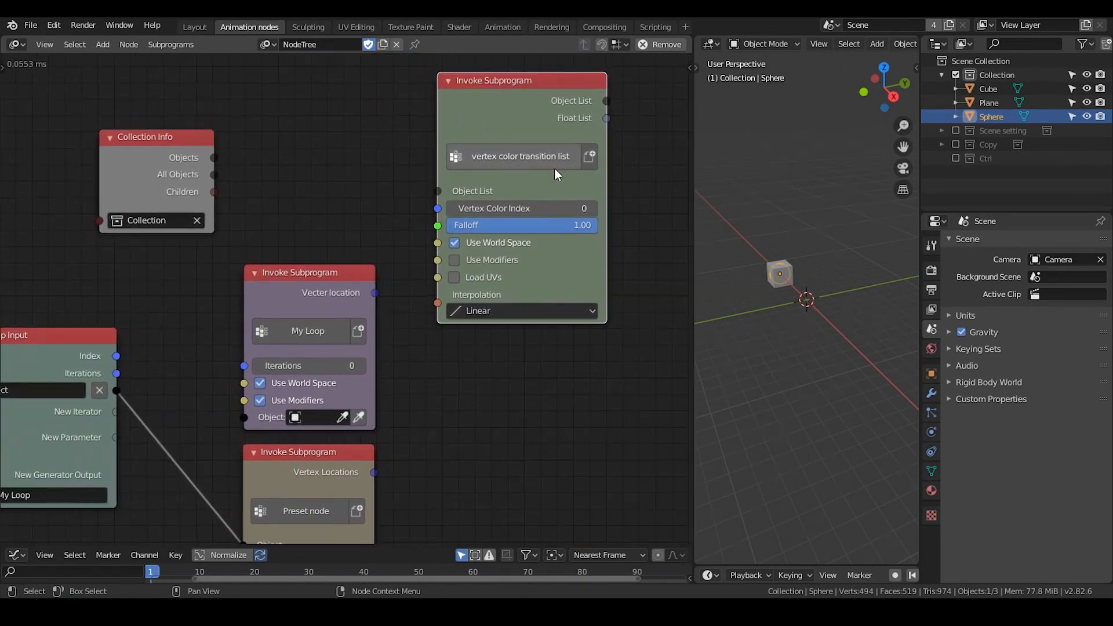
middle_click_drag(509, 239, 531, 179)
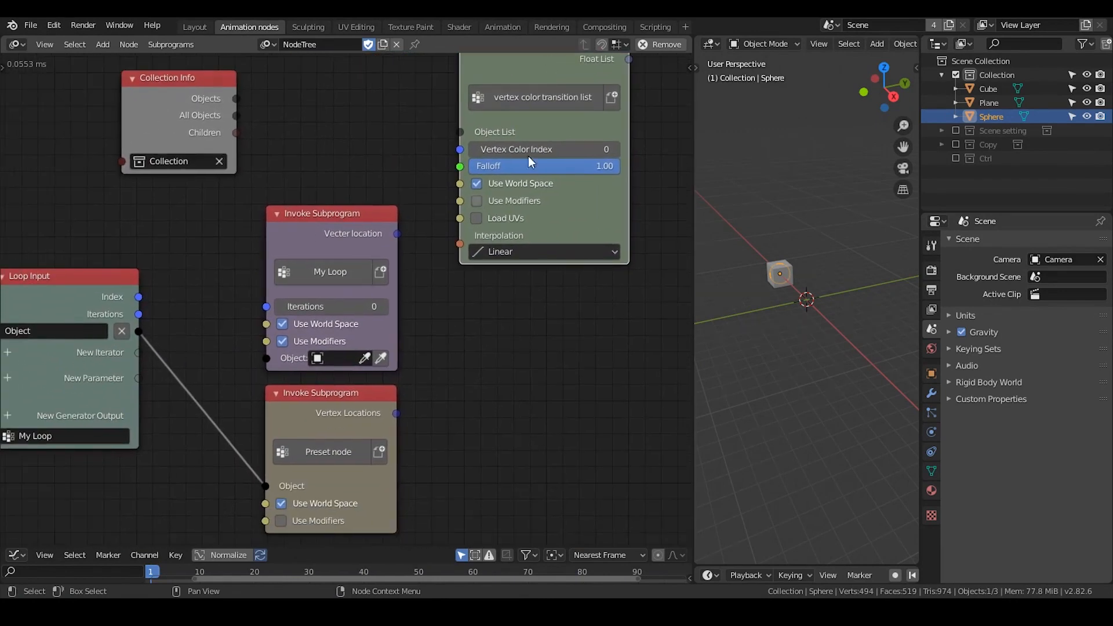
middle_click_drag(562, 288, 476, 252)
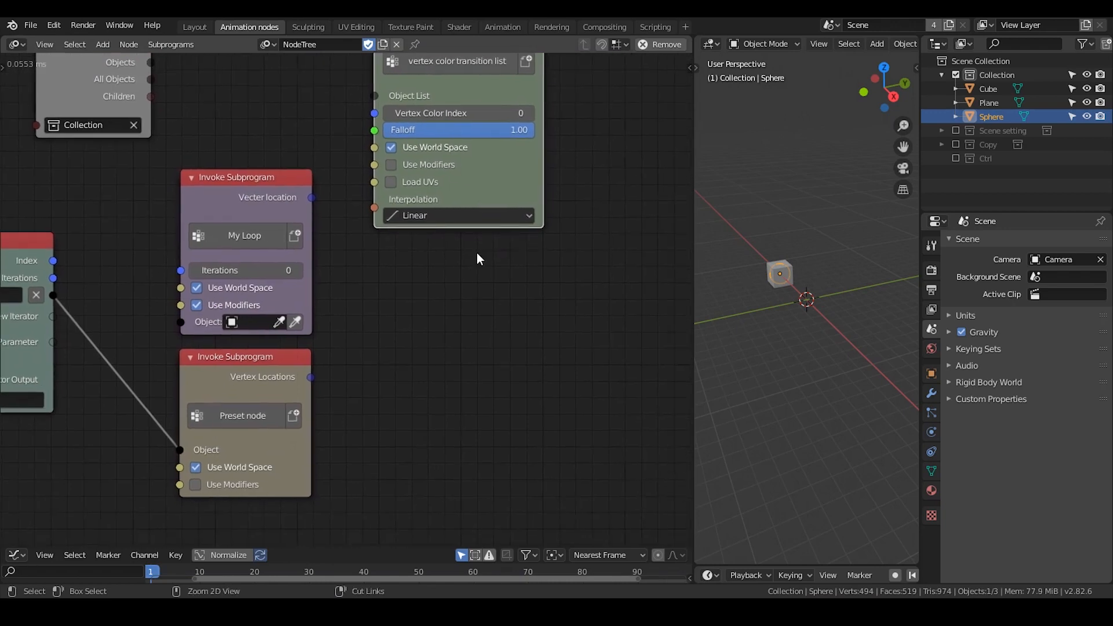
key("ctrl+a")
type("vec")
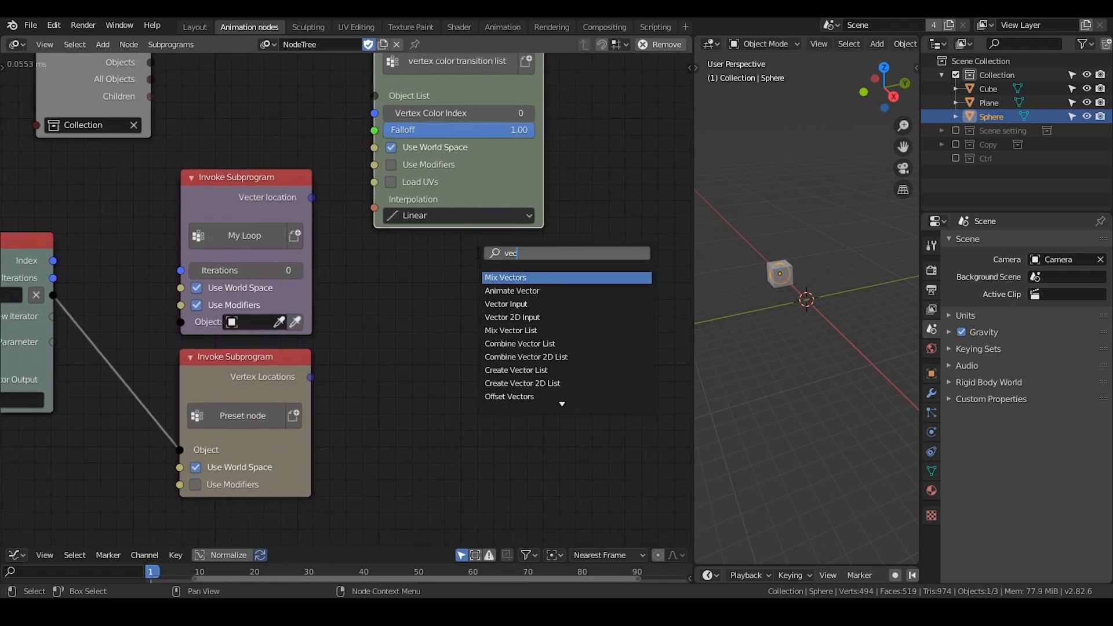
key("BackSpace")
type("rt")
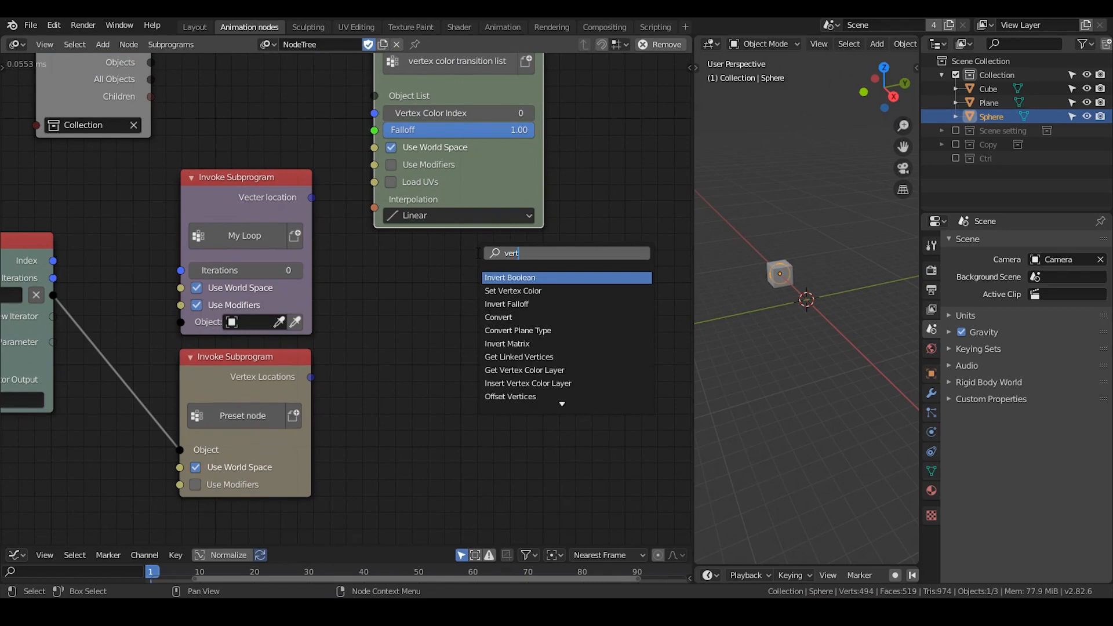
type("ex")
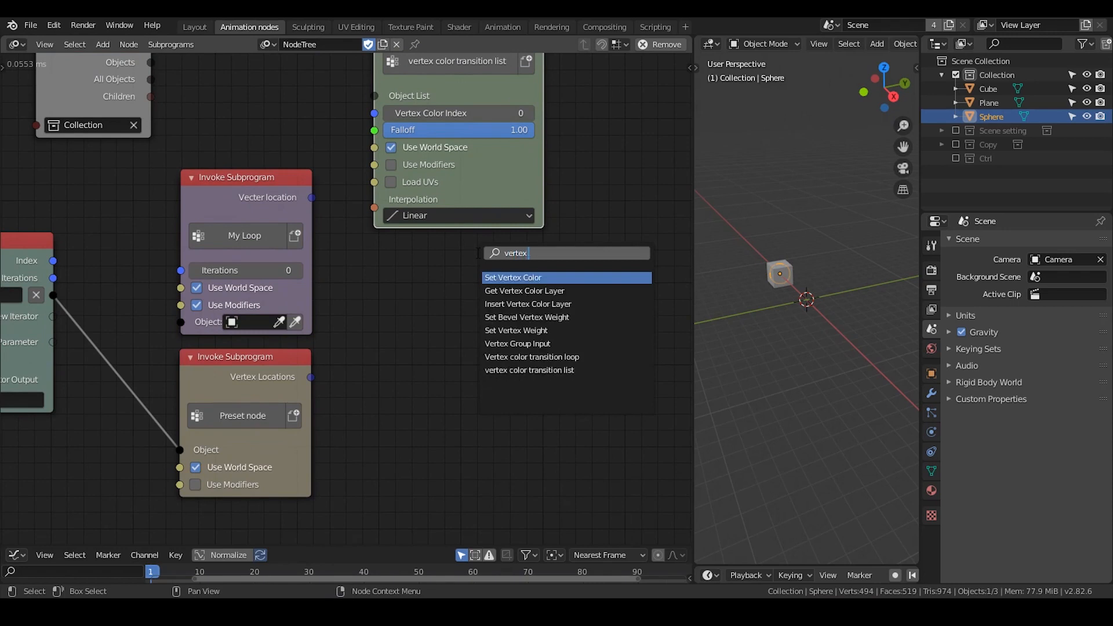
type(" color")
key("Down")
key("Down")
key("Down")
key("Down")
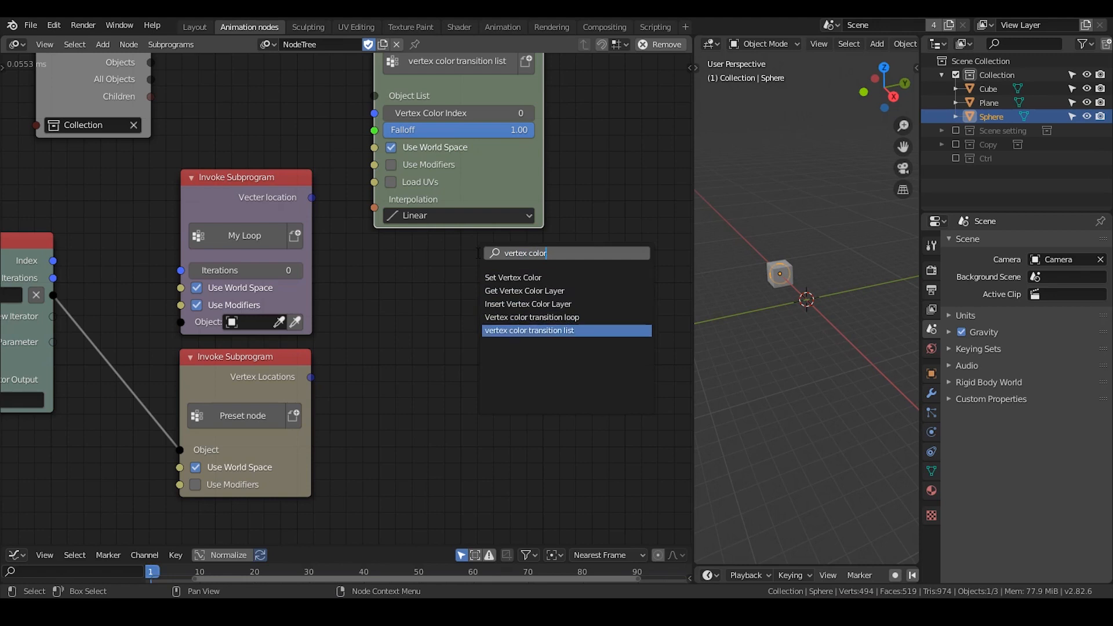
key("Return")
left_click(477, 253)
key("x")
Add the Vertex color transition loop subprogram and place it beside the vertex color transition list node.
key("ctrl+a")
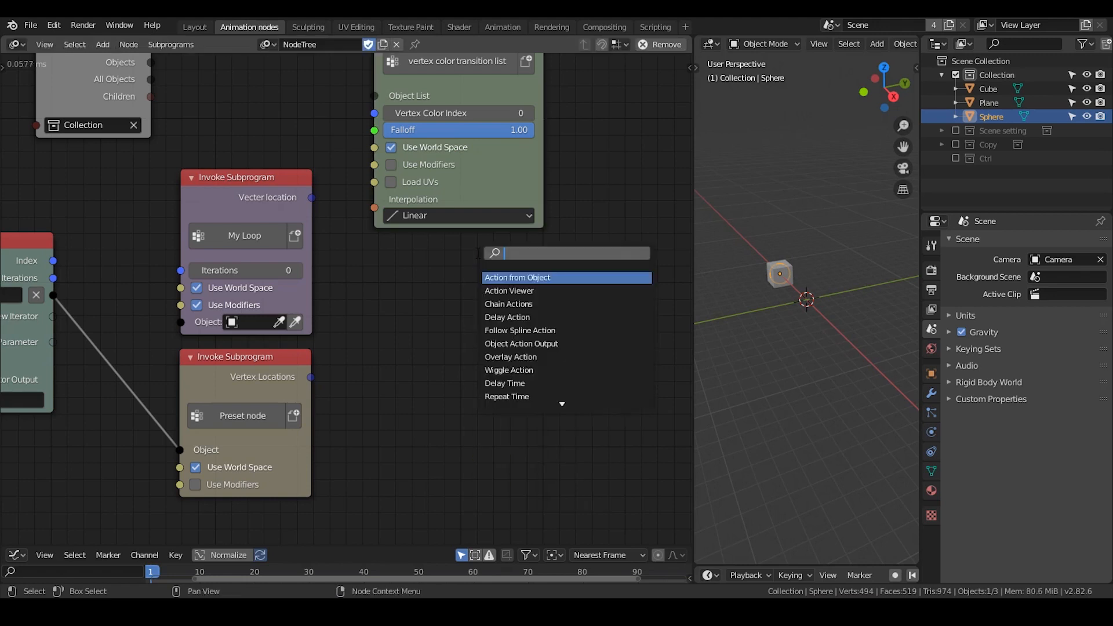
type("vertex color")
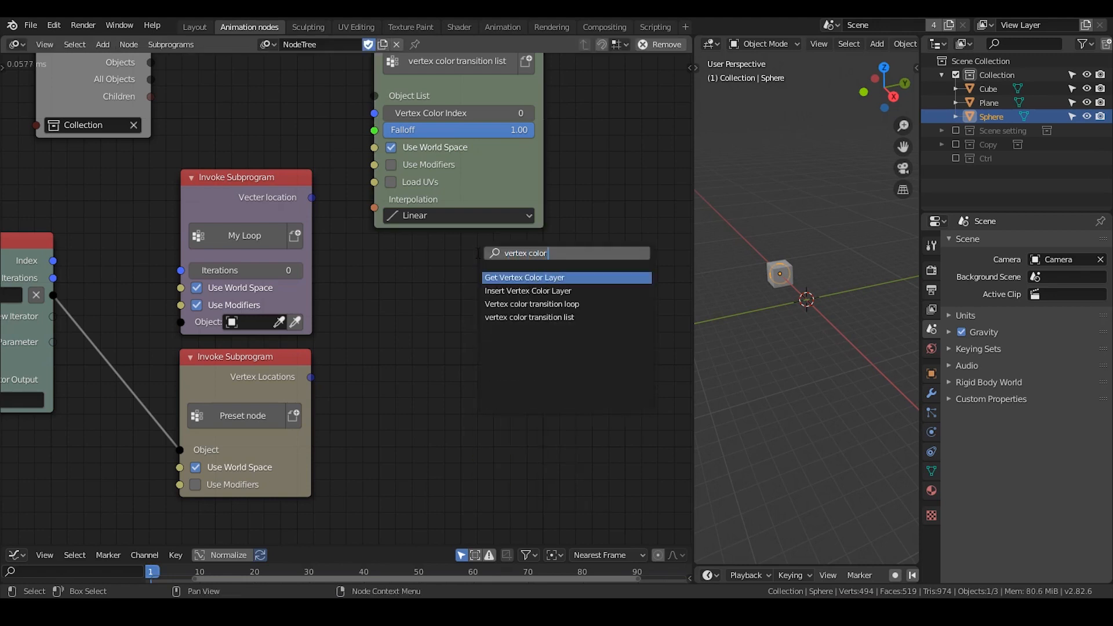
key("Down")
key("Down")
key("Return")
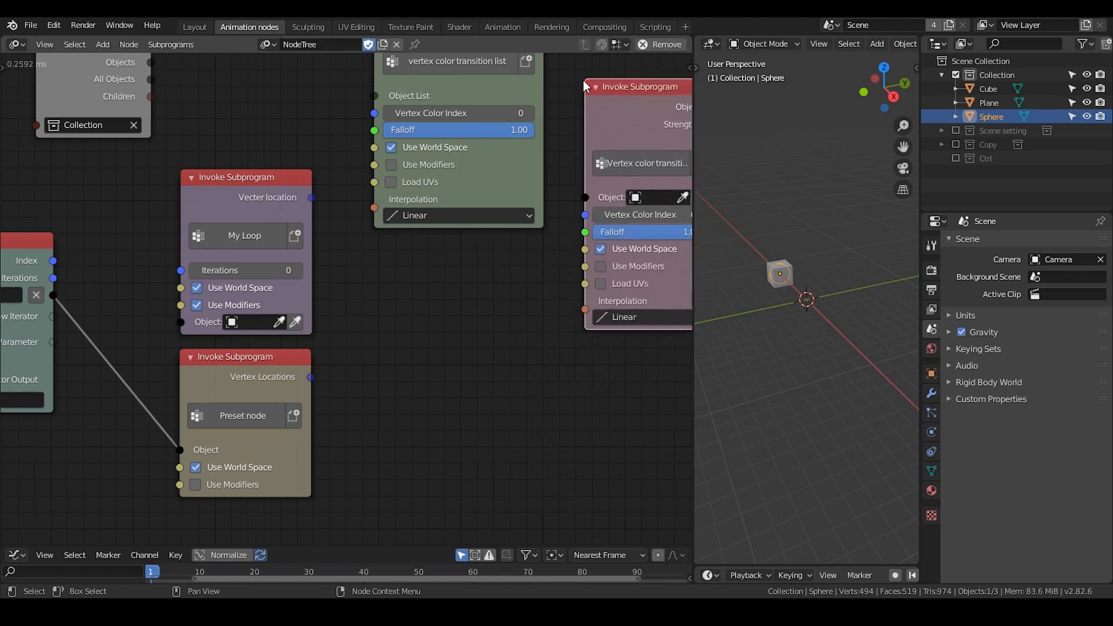
left_click(527, 84)
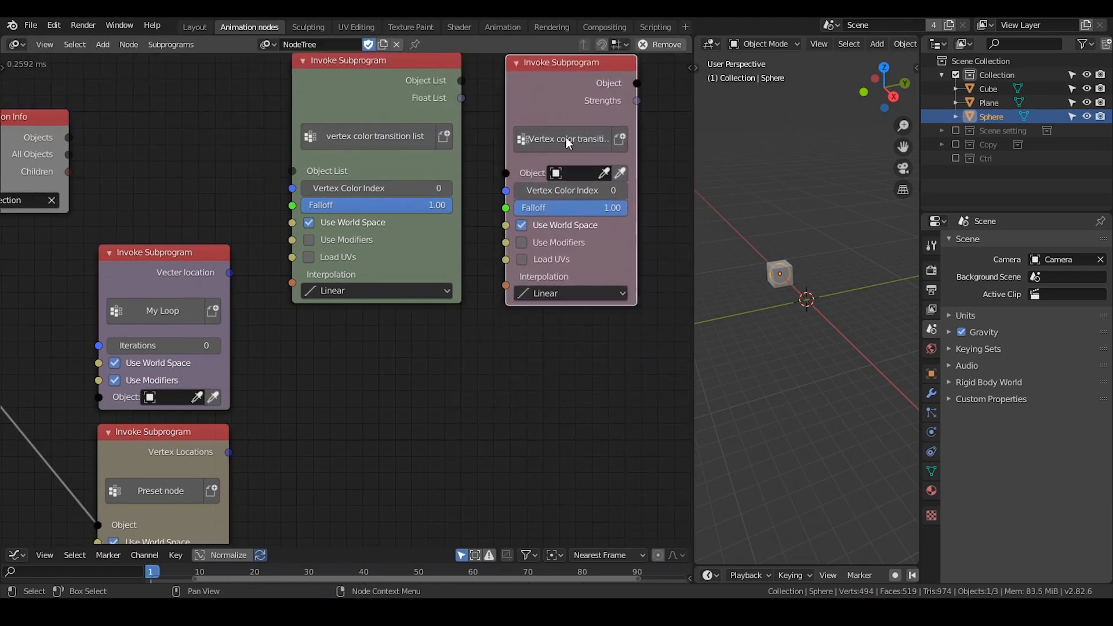
scroll(568, 133, "down", 3, "ctrl")
left_click_drag(572, 135, 615, 114)
Reposition the vertex color transition list subprogram and link Collection Info's All Objects to its Object List.
left_click(319, 93)
left_click_drag(319, 93, 284, 110)
middle_click_drag(284, 109, 417, 139)
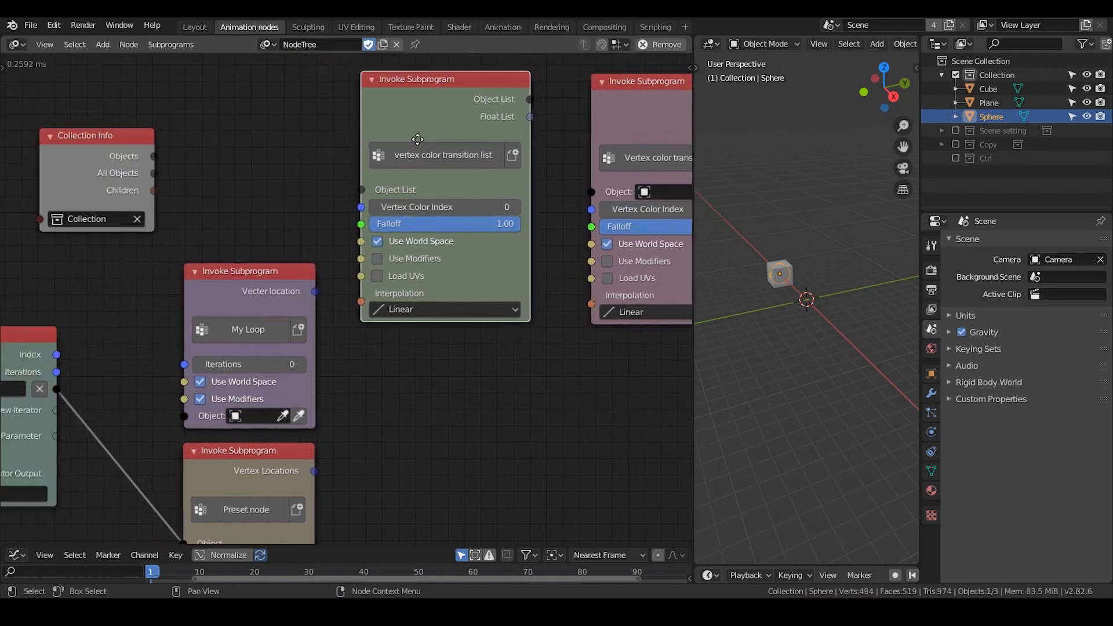
left_click_drag(153, 182, 359, 191)
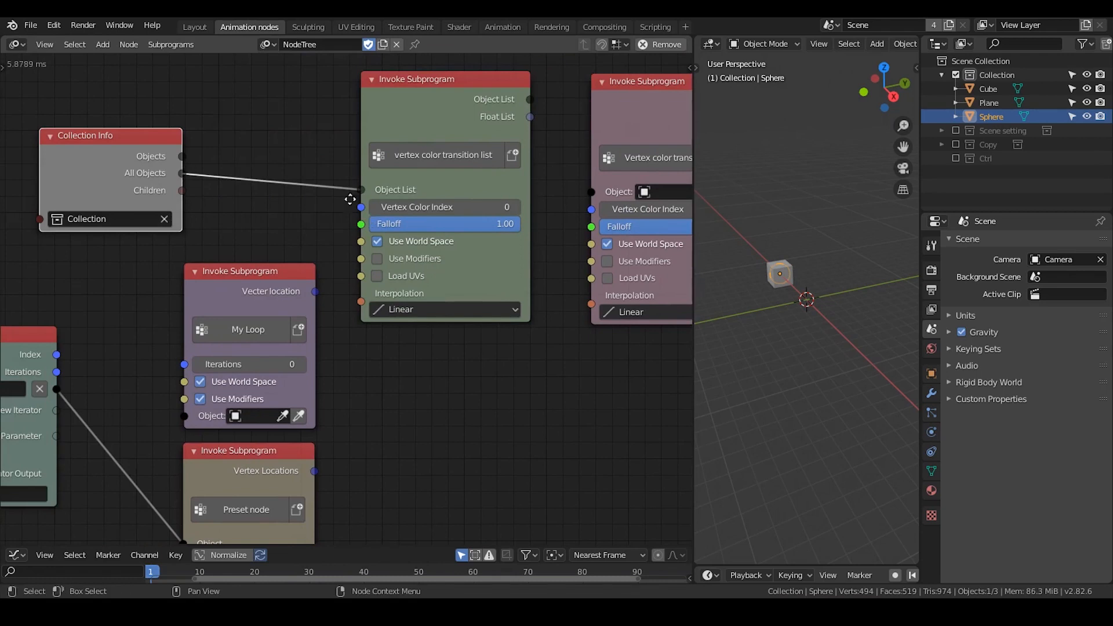
Place the Vertex color transition loop subprogram below the list node and link Loop Input's Object to its Object input.
middle_click_drag(359, 191, 305, 171)
left_click_drag(589, 98, 360, 341)
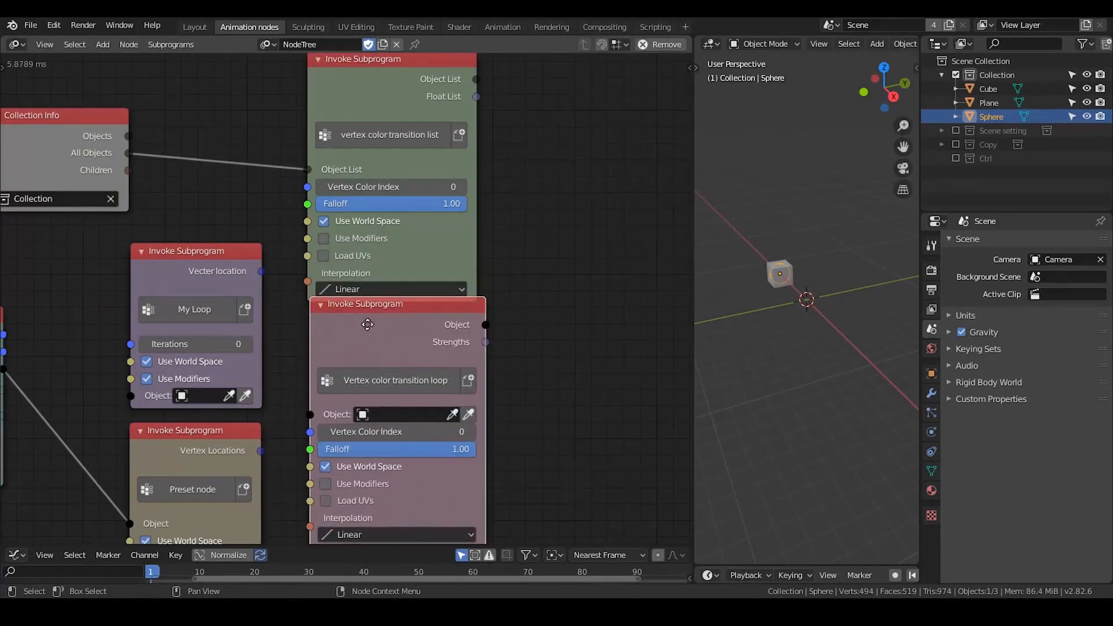
middle_click_drag(75, 336, 224, 241)
left_click_drag(153, 273, 461, 317)
Delete the My Loop and Preset node subprogram nodes beside the Loop Input.
left_click_drag(352, 162, 239, 208)
left_click(296, 107)
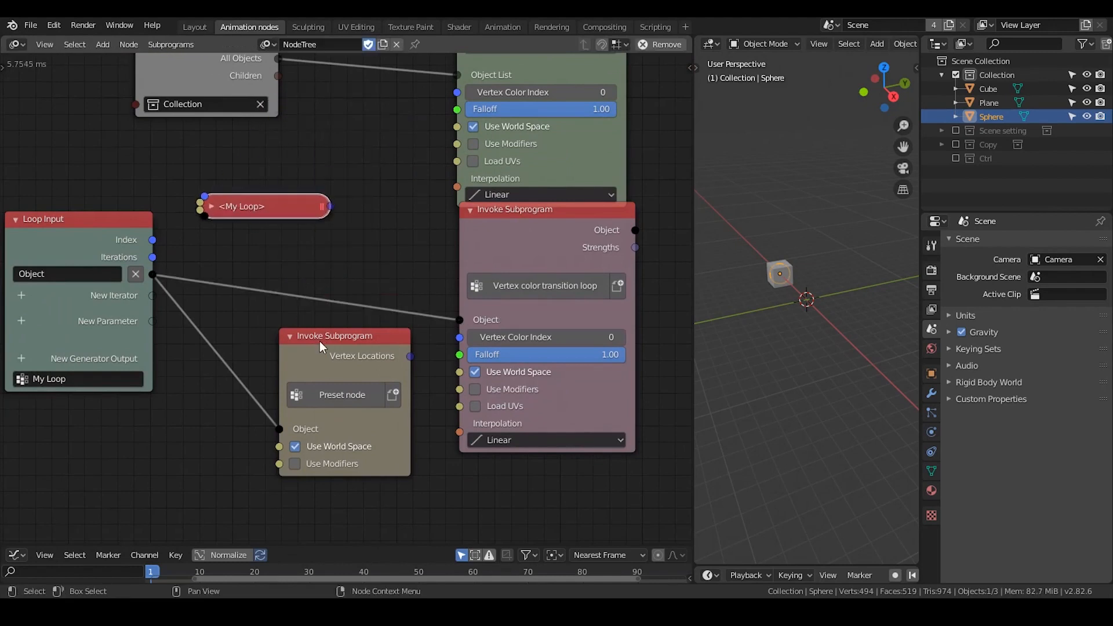
key("x")
left_click(324, 358)
key("x")
Move the Vertex color transition loop subprogram near the Loop Input and shift Collection Info clear of it.
left_click(505, 242)
left_click_drag(506, 242, 327, 141)
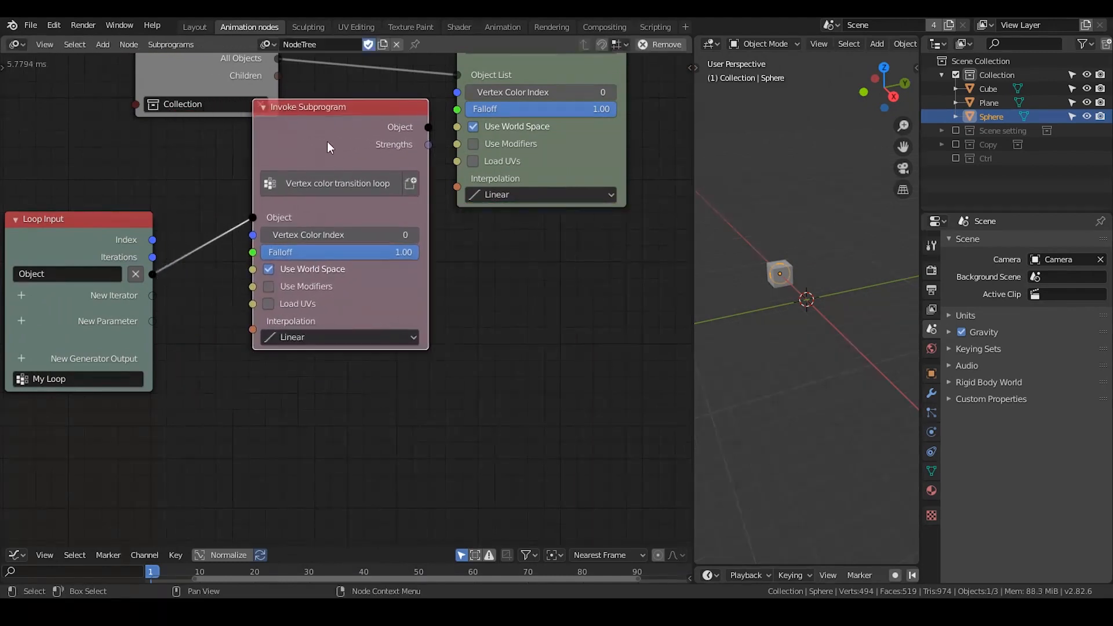
middle_click_drag(327, 141, 289, 272)
left_click(466, 123)
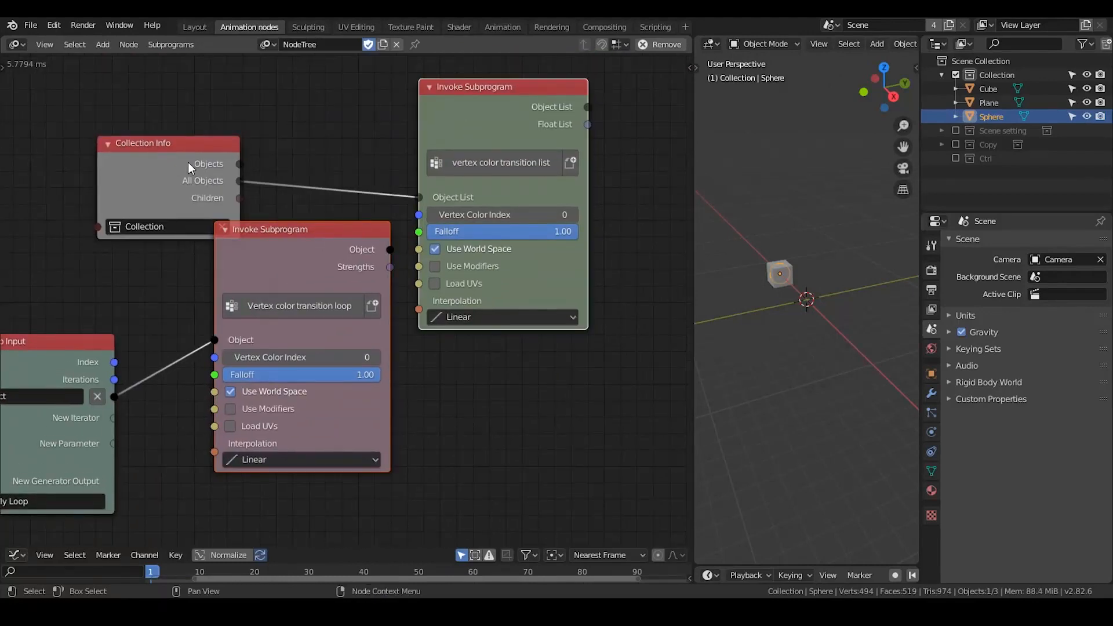
left_click_drag(191, 168, 81, 159)
left_click(324, 258)
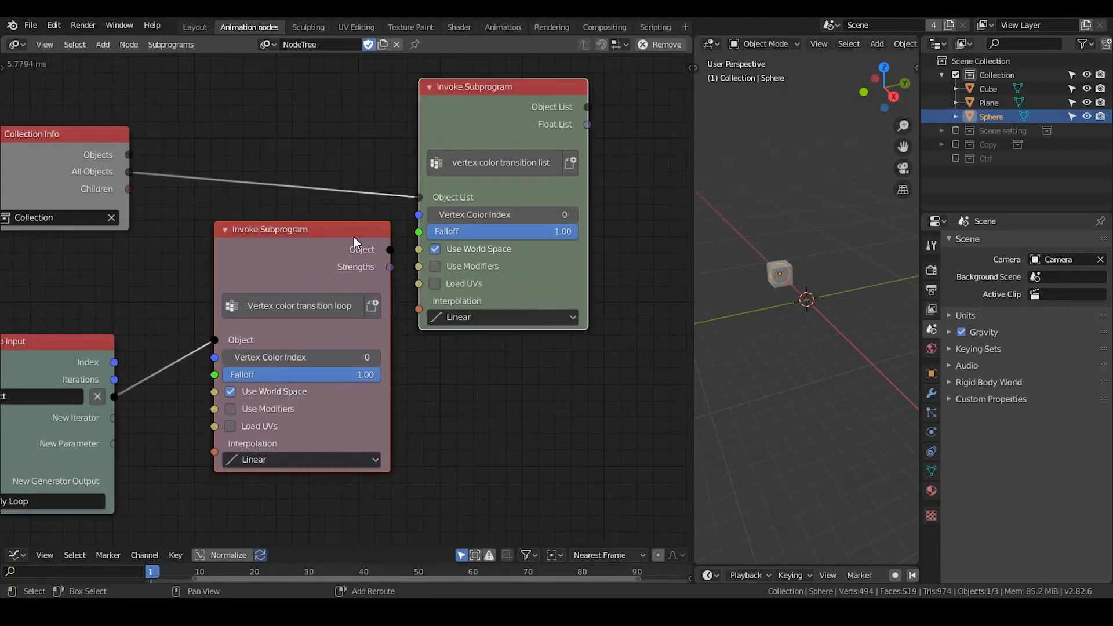
middle_click_drag(394, 211, 424, 166)
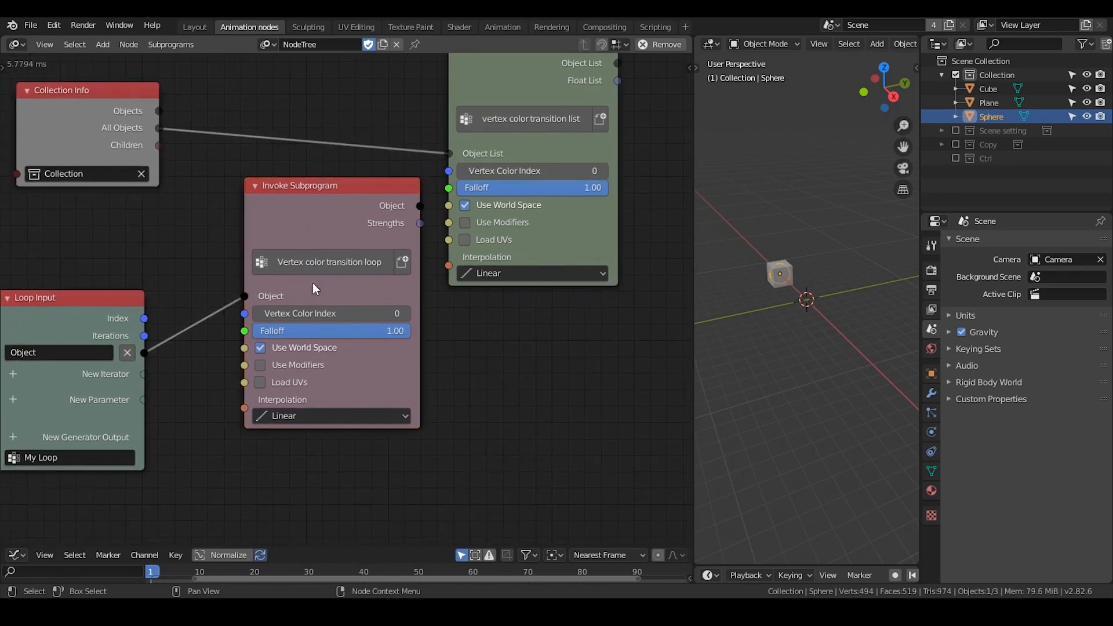
left_click_drag(333, 230, 336, 240)
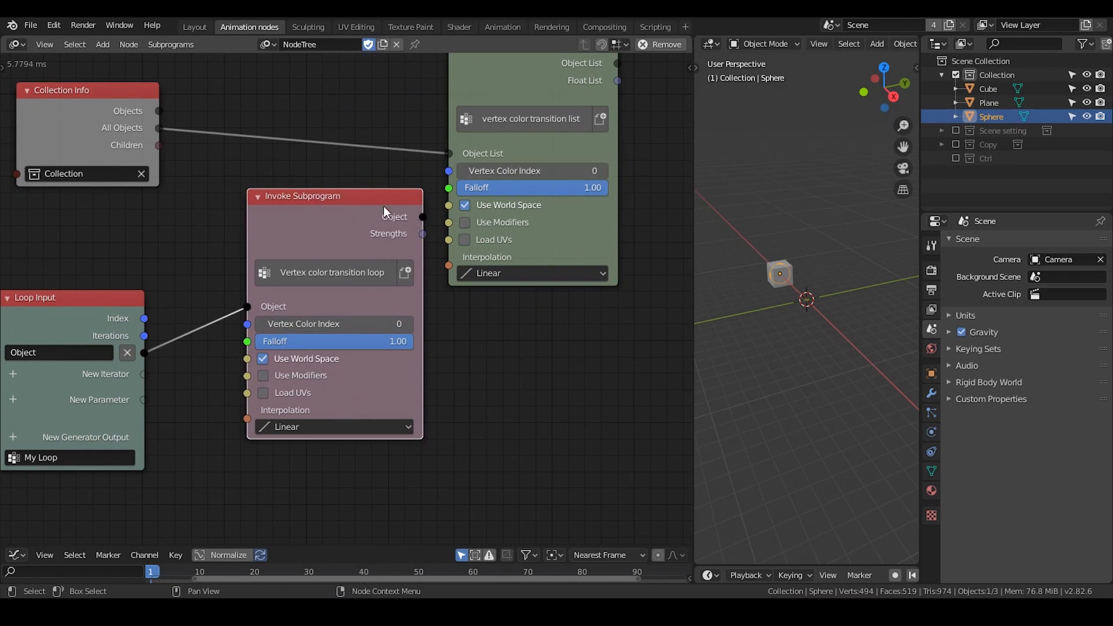
Stack the vertex color transition list subprogram above the Vertex color transition loop subprogram, away from their input nodes.
middle_click_drag(485, 155, 488, 188)
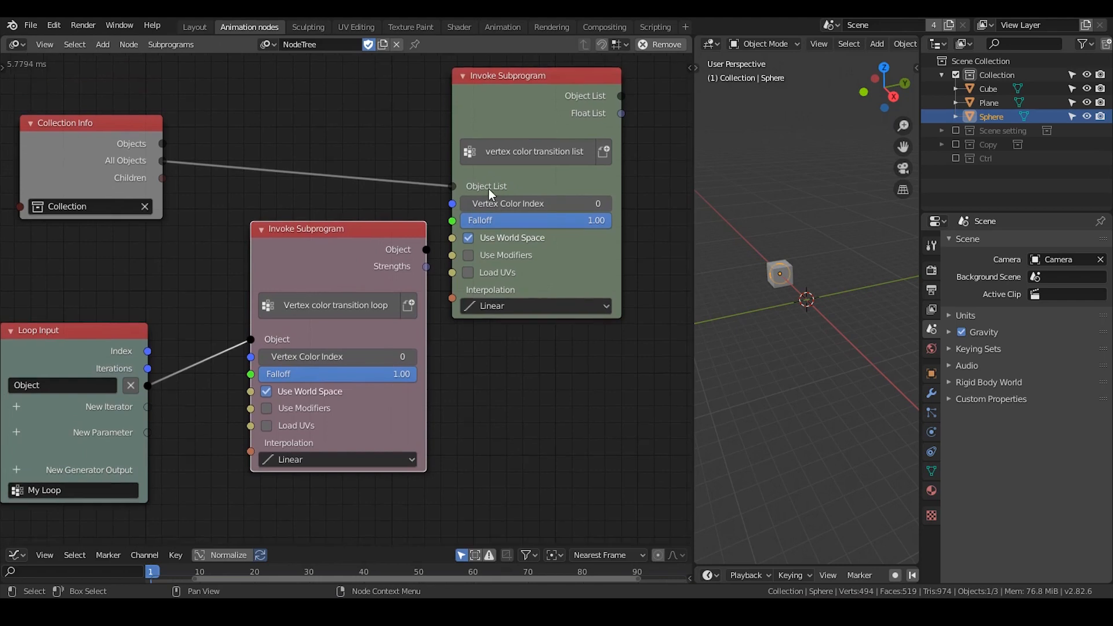
left_click_drag(308, 246, 296, 272)
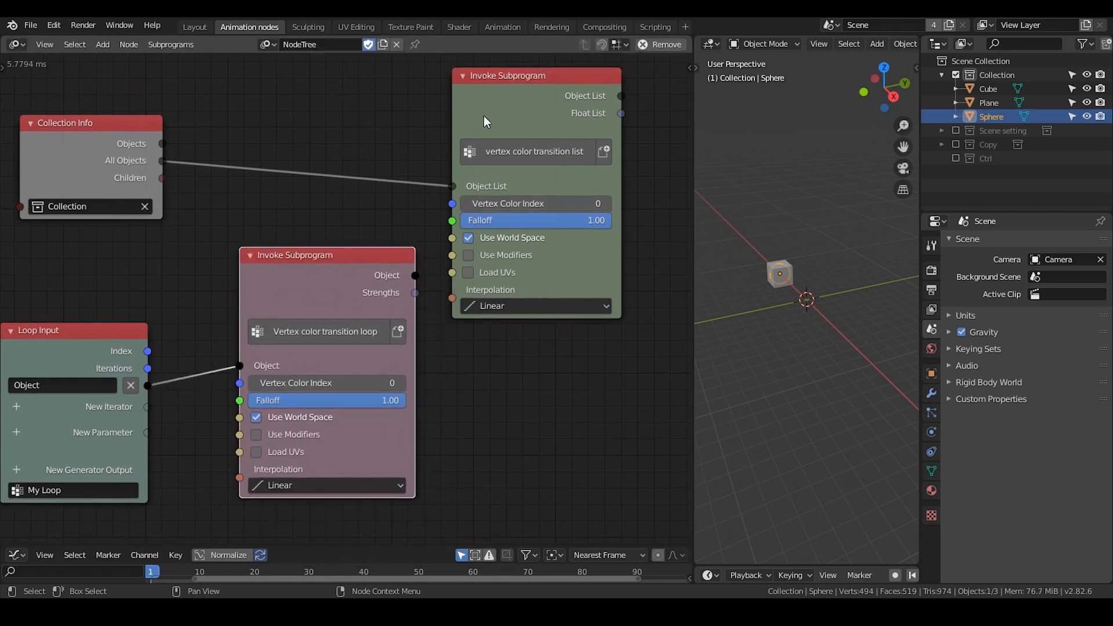
left_click_drag(484, 116, 394, 80)
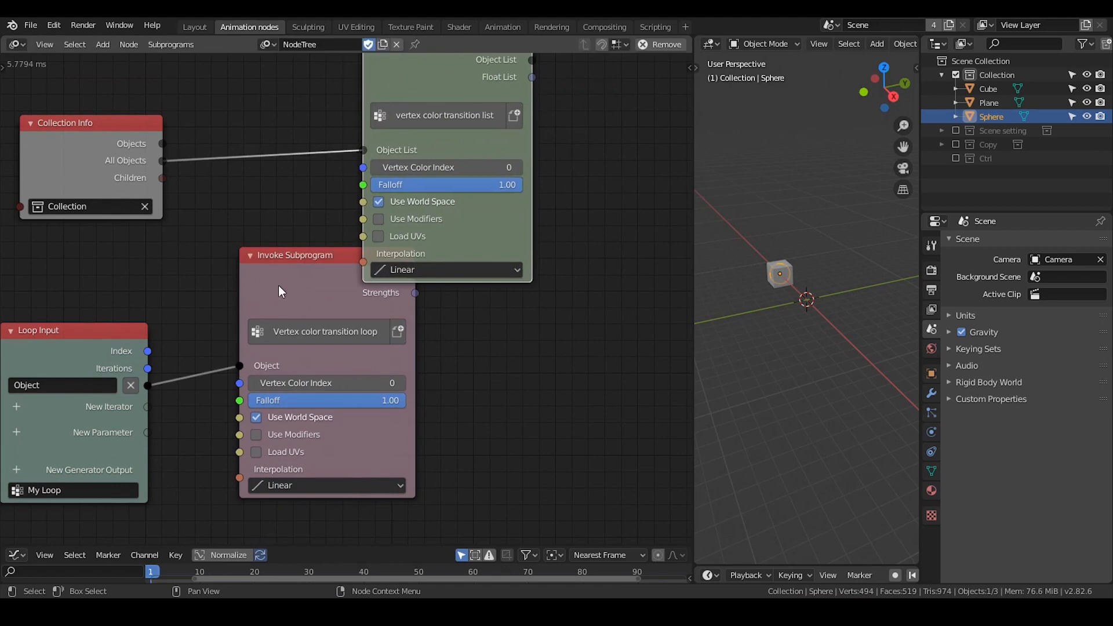
left_click_drag(278, 286, 394, 287)
middle_click_drag(473, 288, 498, 276)
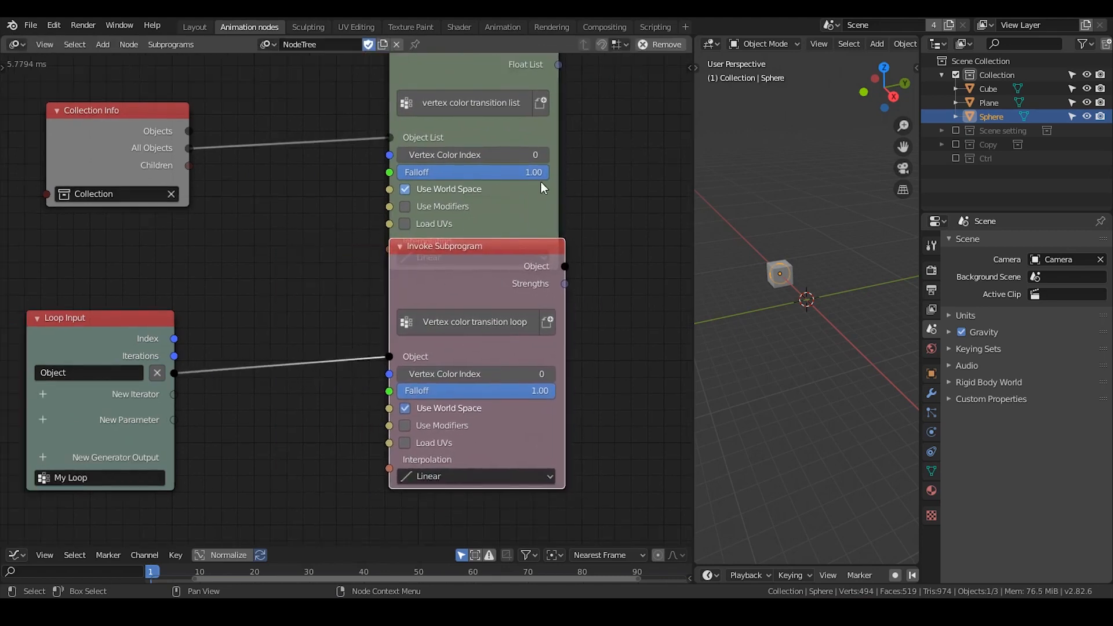
Move the My Loop Loop Input that has no iterators beside the vertex color transition list subprogram.
scroll(582, 159, "down", 1)
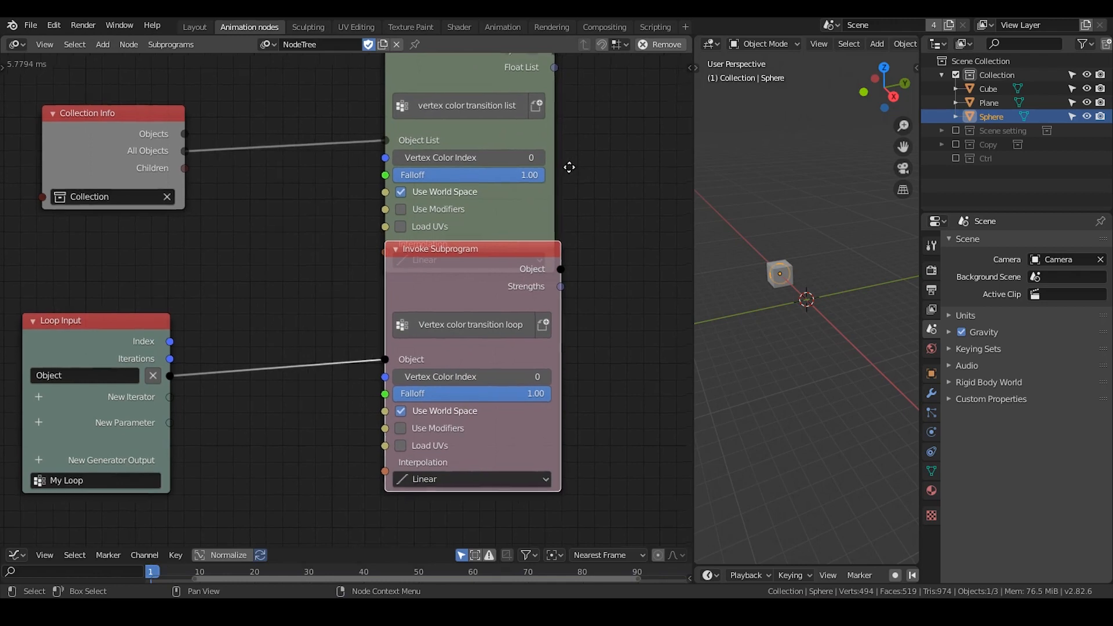
middle_click_drag(582, 159, 495, 162)
scroll(507, 196, "up", 1)
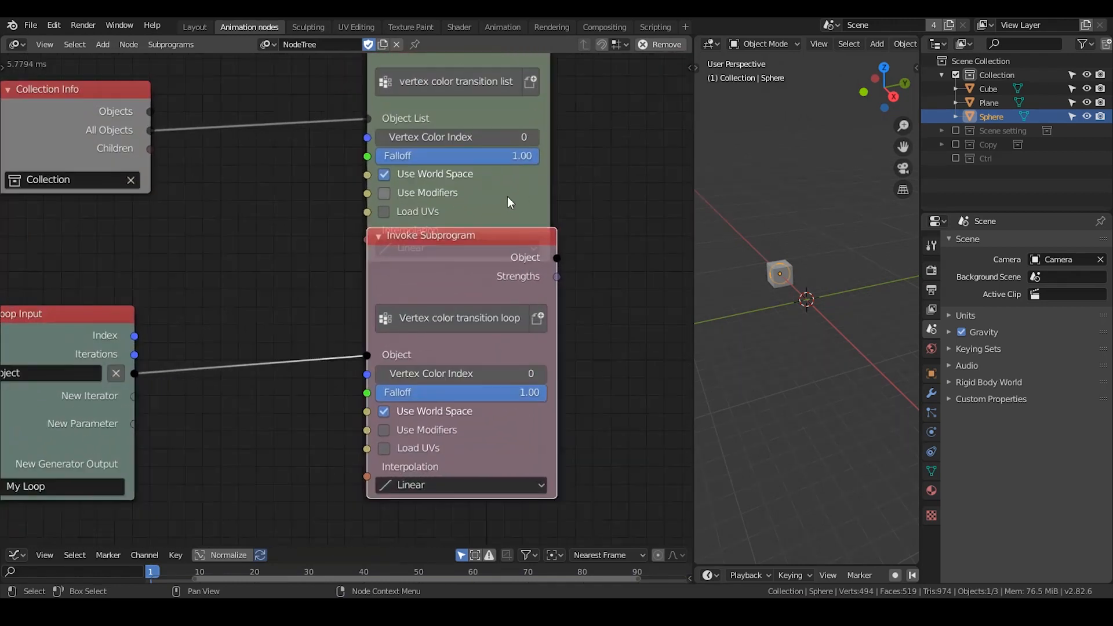
scroll(500, 234, "up", 1)
scroll(500, 229, "down", 2)
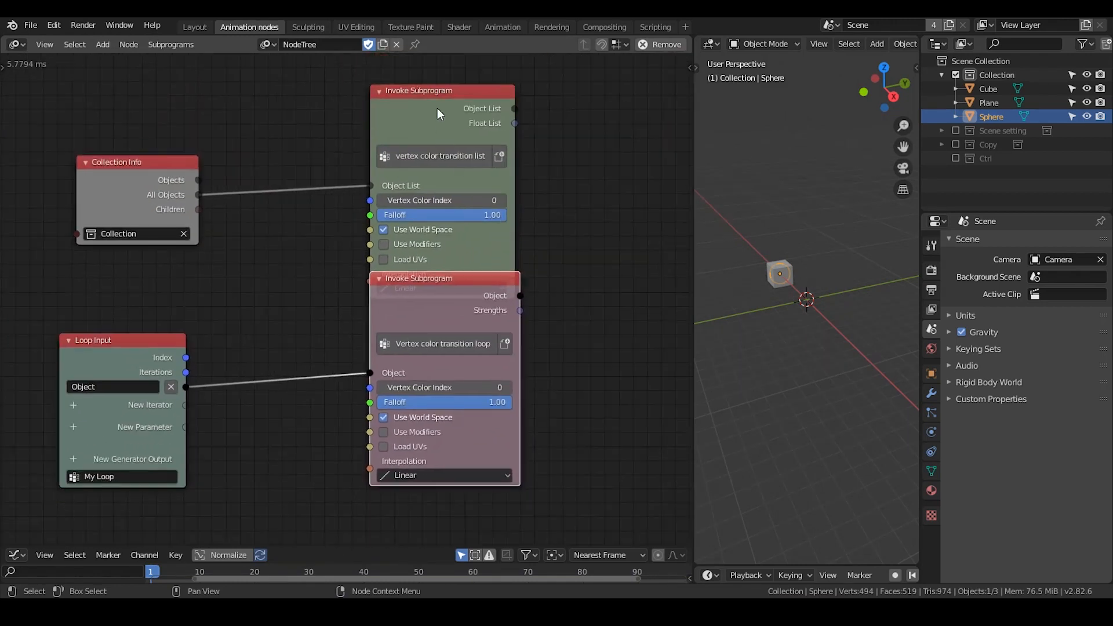
left_click(437, 108)
middle_click_drag(572, 173, 215, 294)
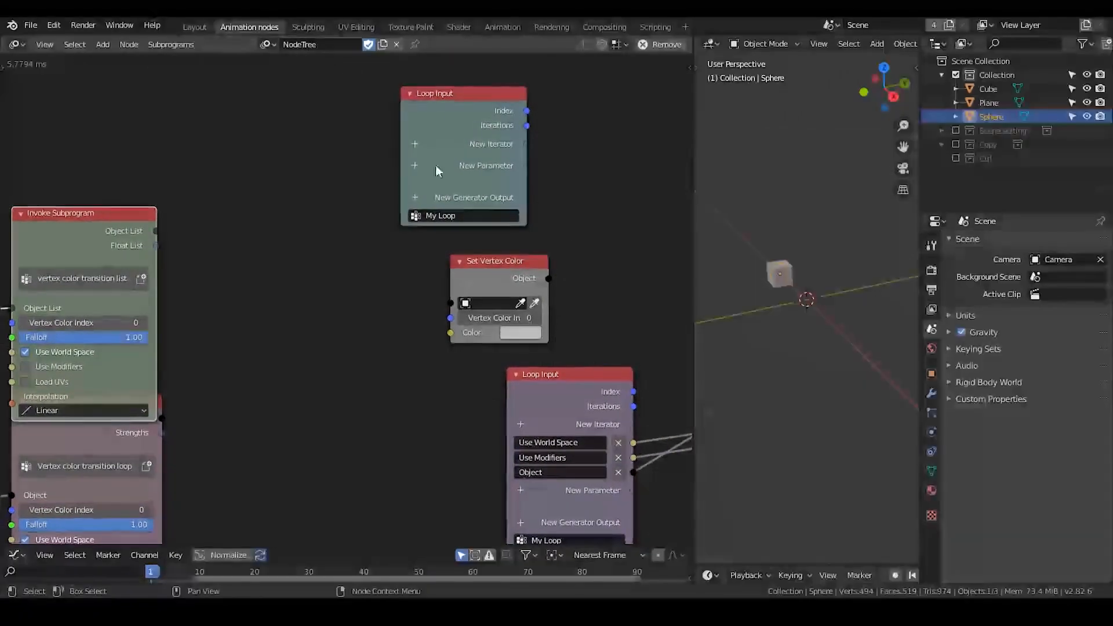
left_click_drag(457, 128, 279, 247)
Cut the links from the Preset node Group Input to Mesh Object Input and move it beside the Vertex color transition loop subprogram.
middle_click_drag(412, 184, 329, 370)
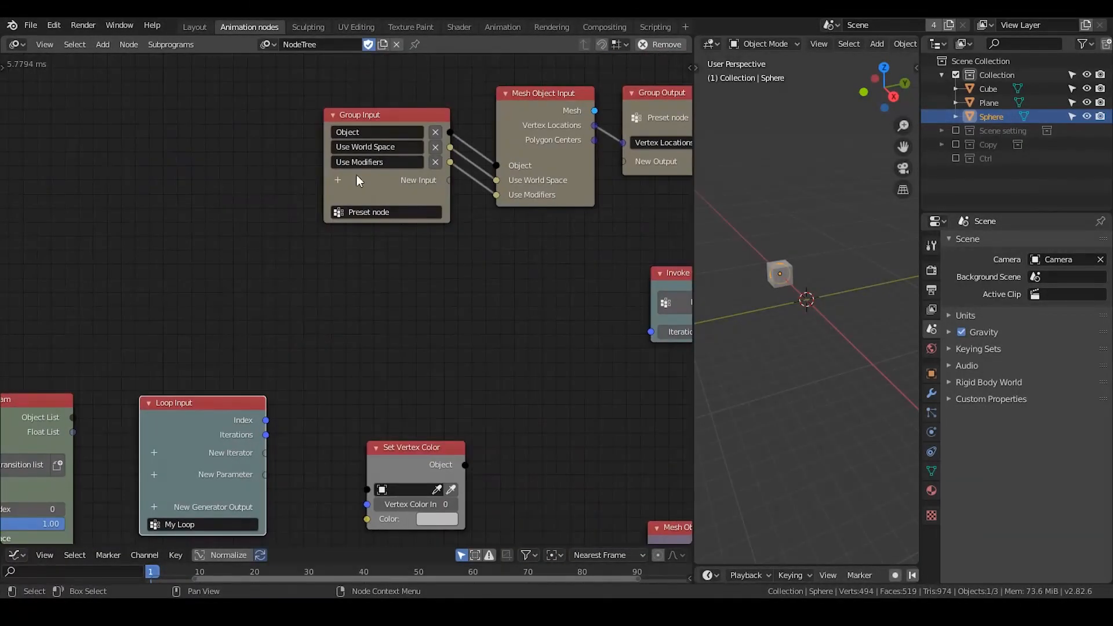
right_click_drag(478, 125, 463, 228, "ctrl")
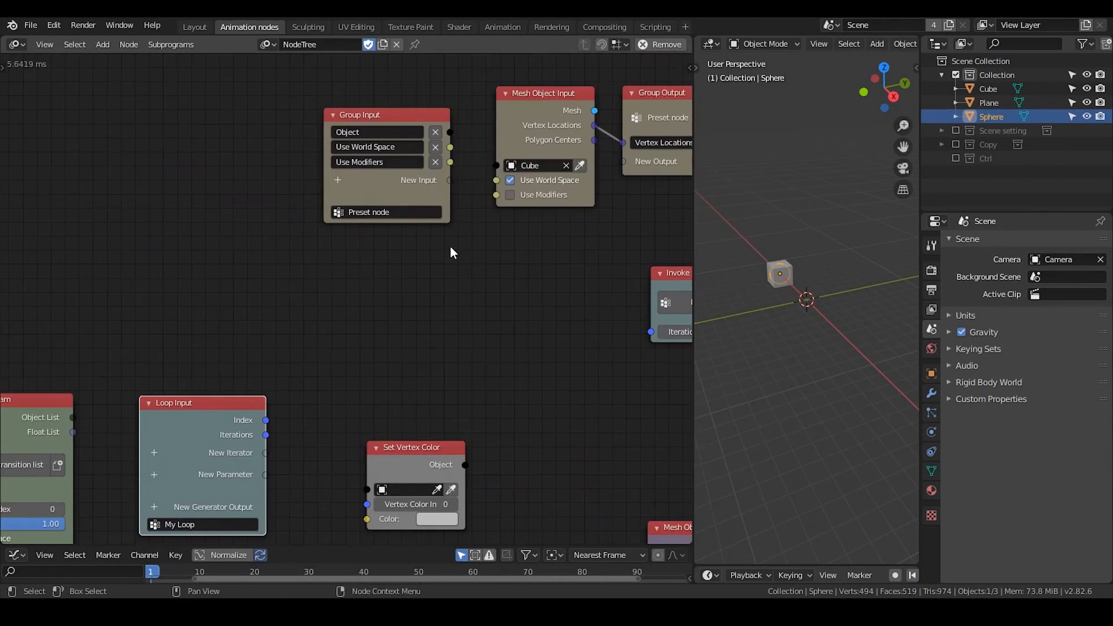
middle_click_drag(440, 247, 494, 181)
mouse_move(448, 117)
left_mouse_down()
mouse_move(368, 312)
mouse_move(283, 74)
left_mouse_up()
middle_click_drag(283, 80, 296, 53)
middle_click_drag(259, 378, 418, 122)
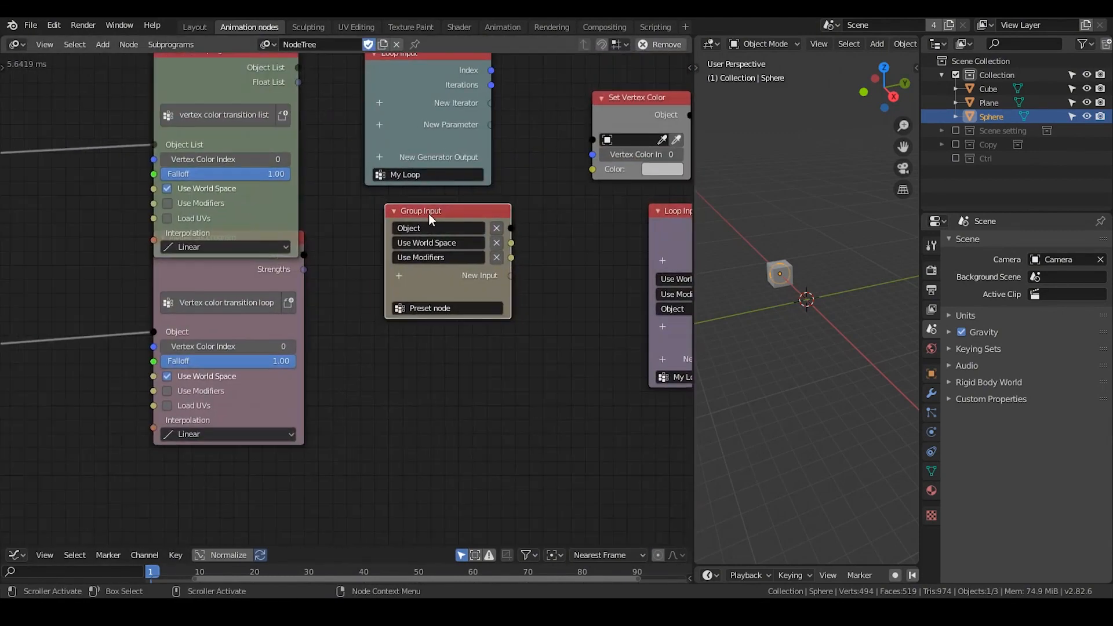
left_click_drag(429, 214, 404, 259)
middle_click_drag(341, 265, 399, 215)
Shift the Vertex color transition loop subprogram down to uncover its header beneath the list node.
scroll(397, 216, "up", 2)
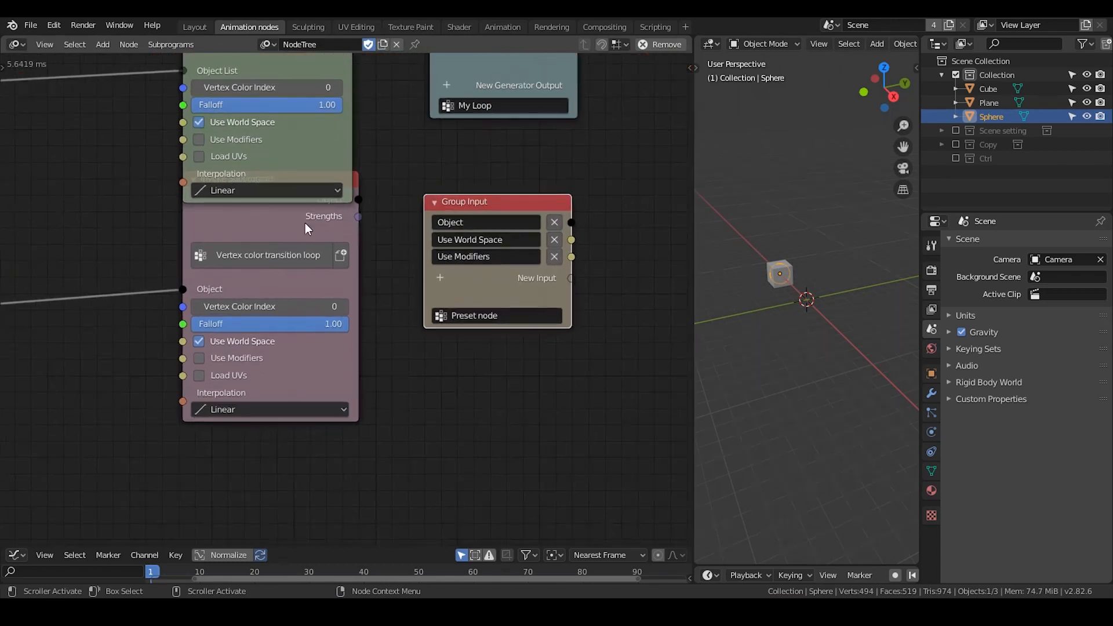
left_click_drag(304, 223, 305, 246)
middle_click_drag(309, 201, 321, 286)
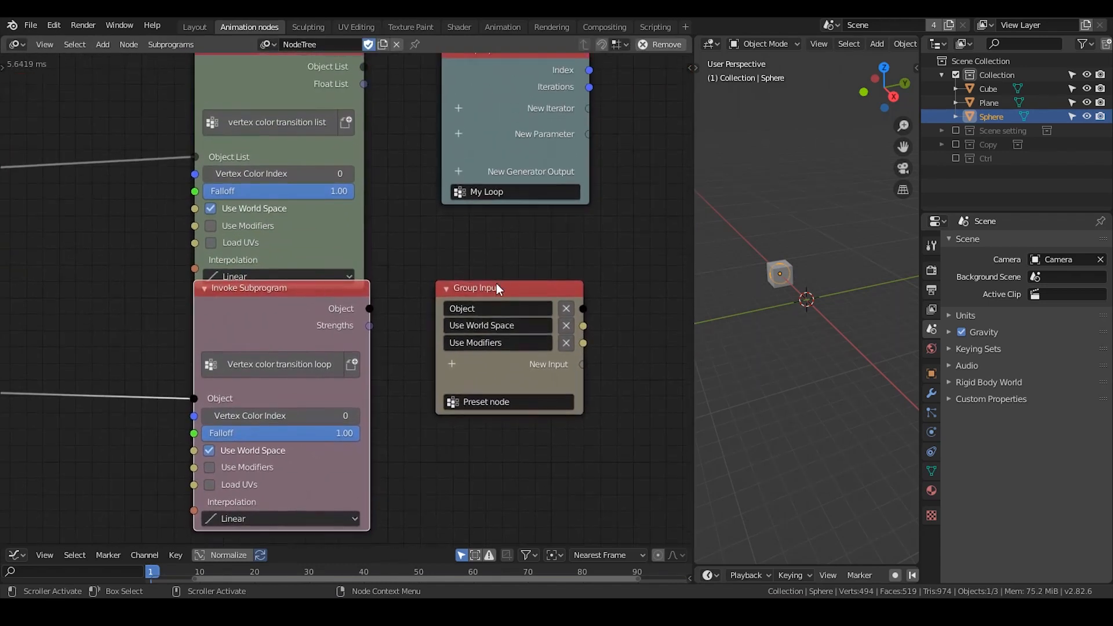
left_click(481, 308)
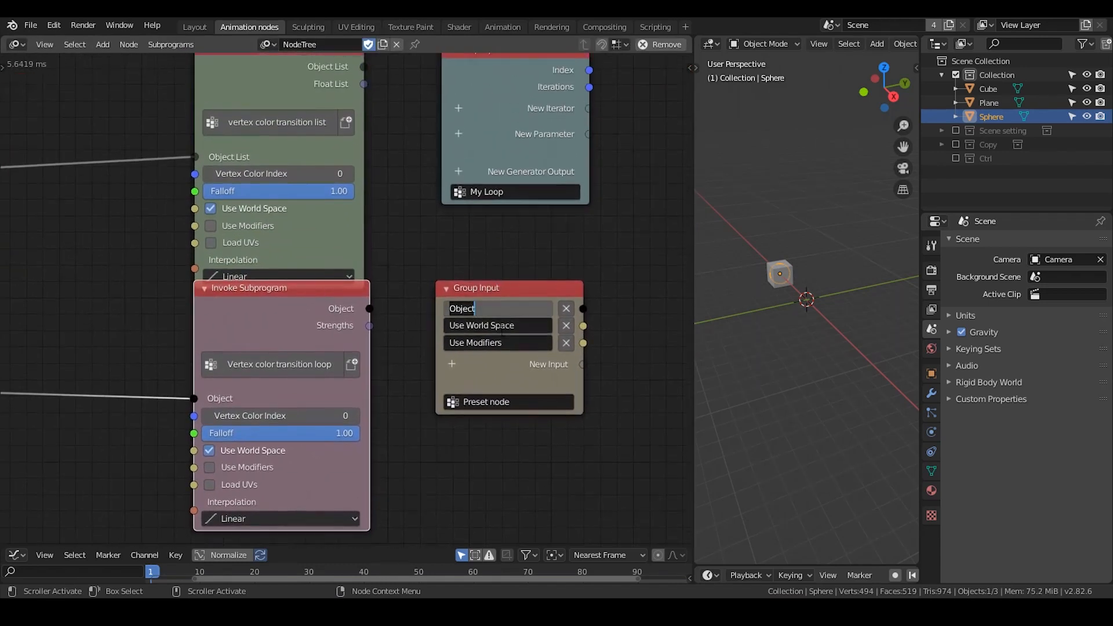
left_click(500, 285)
left_click(464, 233)
middle_click_drag(342, 176, 345, 205)
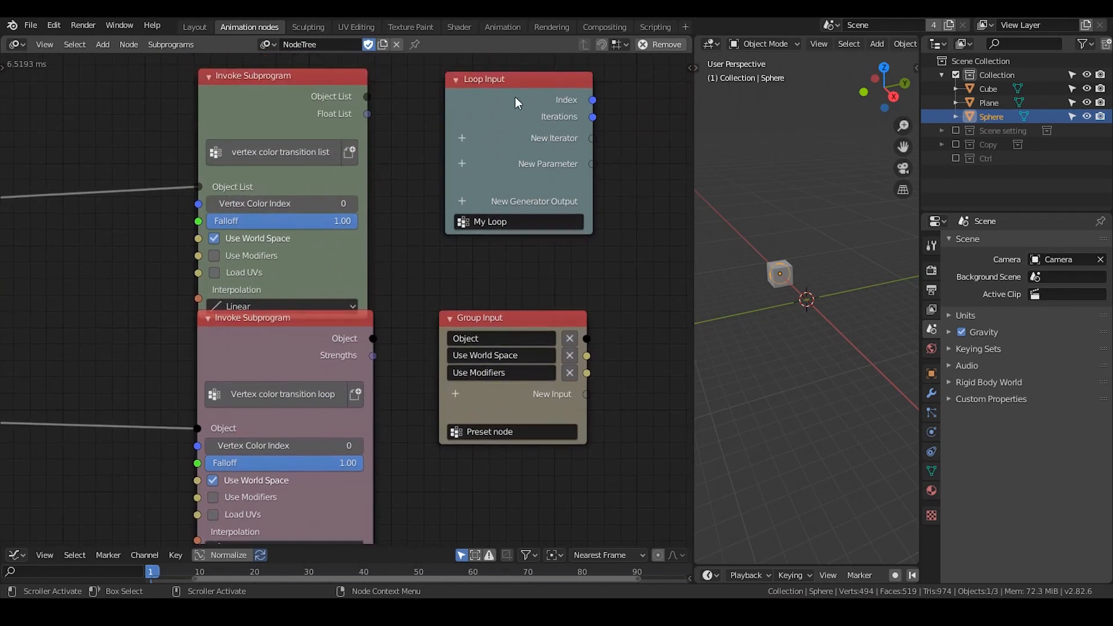
Nudge the My Loop Loop Input and the Preset node Group Input slightly downward beside the two subprograms.
left_click_drag(516, 90, 519, 106)
middle_click_drag(479, 234, 483, 134)
left_click(314, 267)
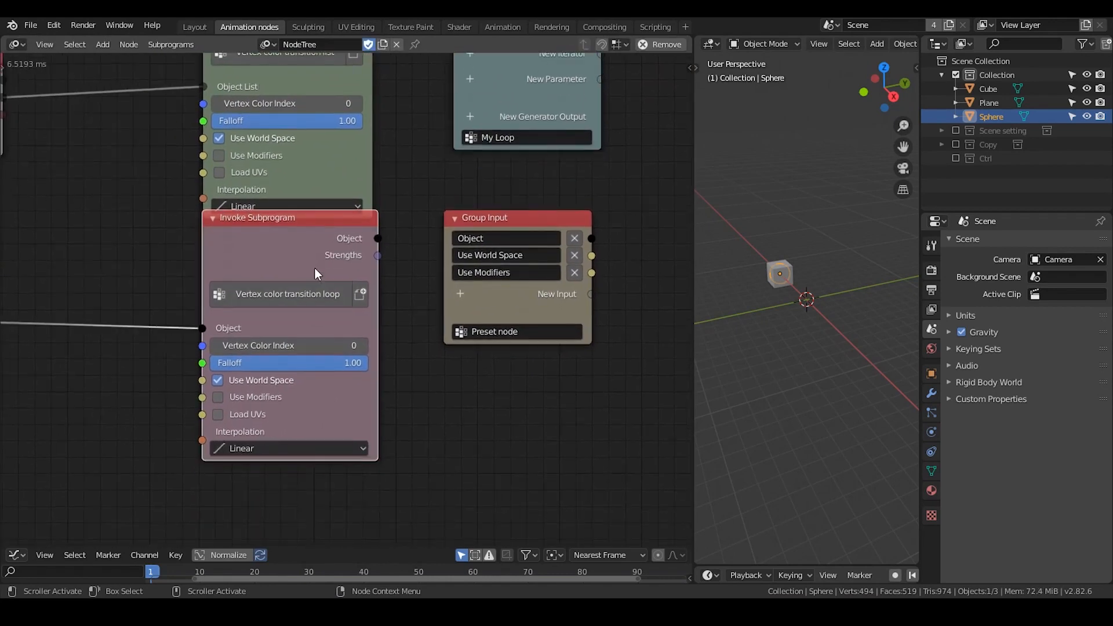
left_click_drag(510, 220, 519, 263)
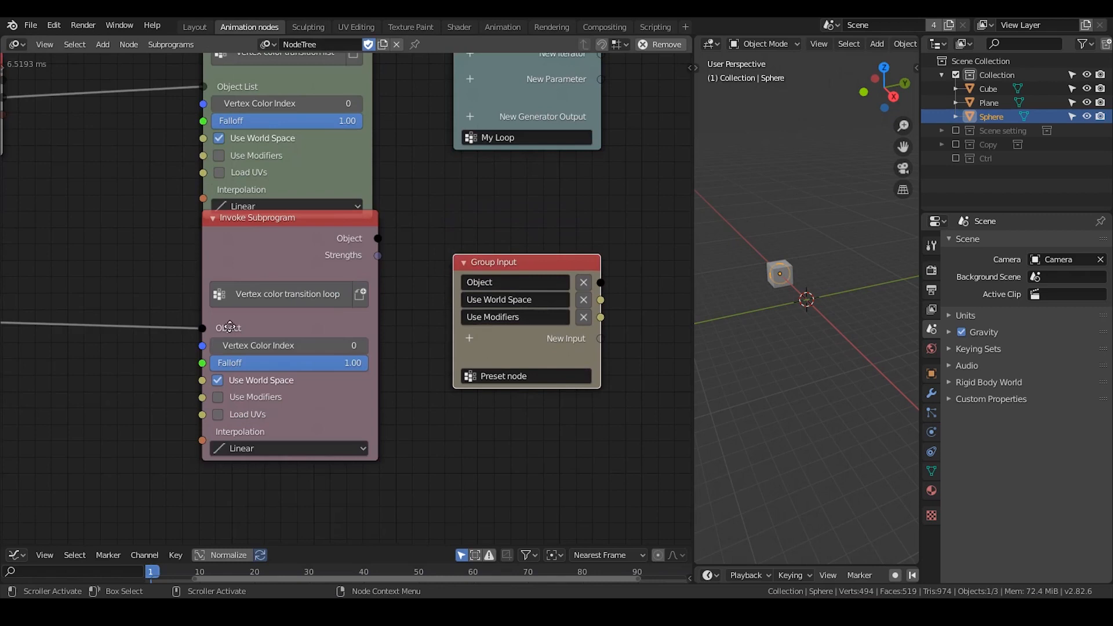
Move the Loop Input with the Object iterator closer to the Vertex color transition loop node and lower that node slightly.
middle_click_drag(230, 326, 411, 284)
left_click_drag(186, 212, 249, 226)
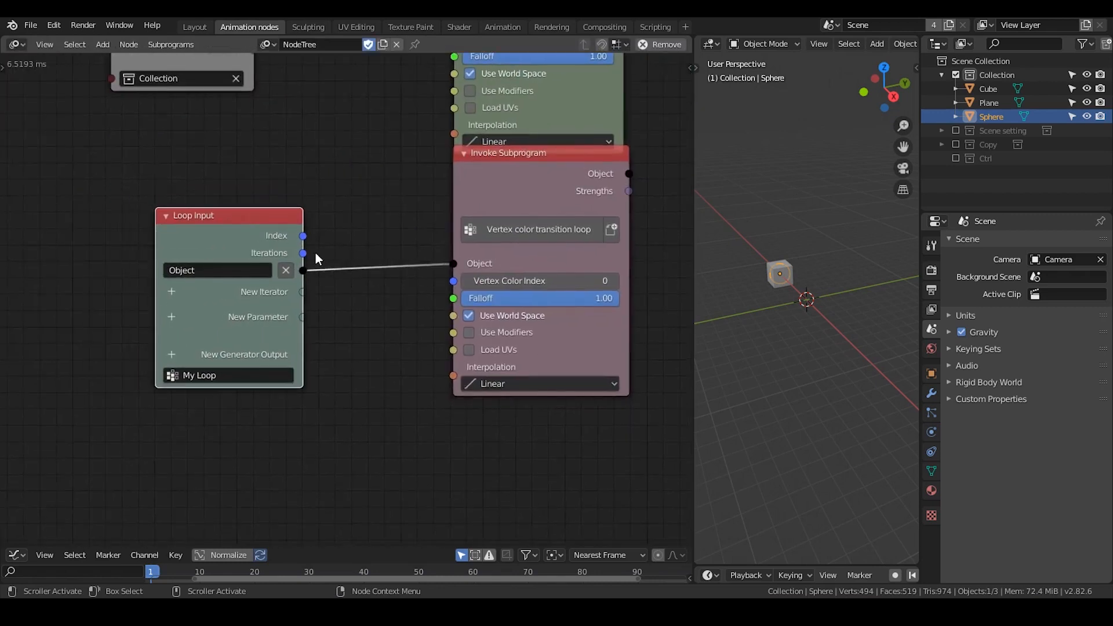
middle_click_drag(408, 201, 301, 183)
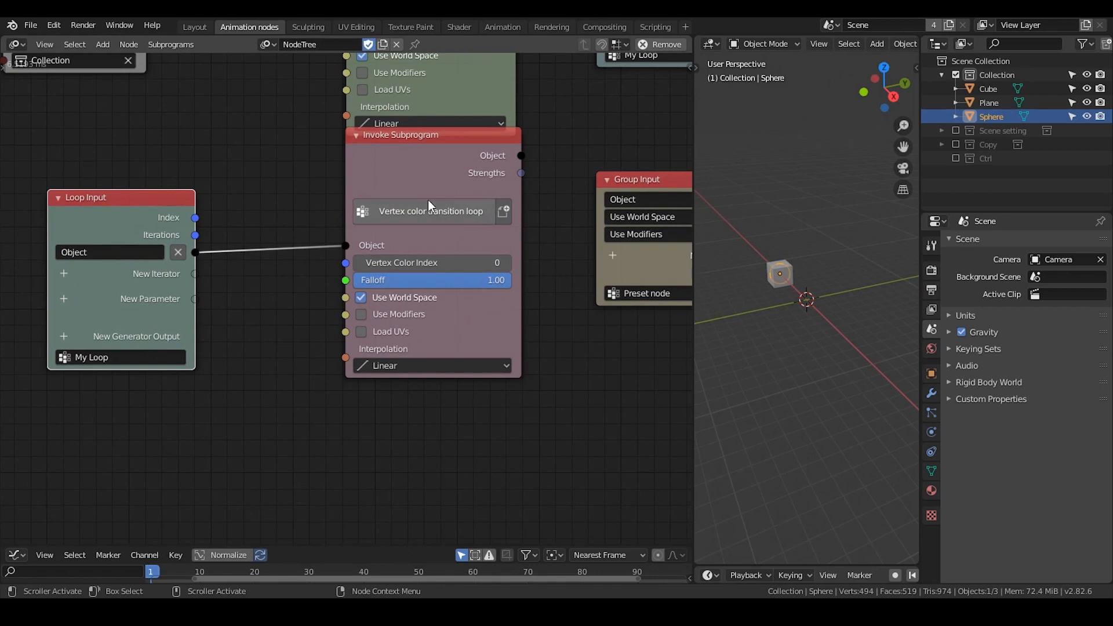
left_click_drag(377, 172, 377, 190)
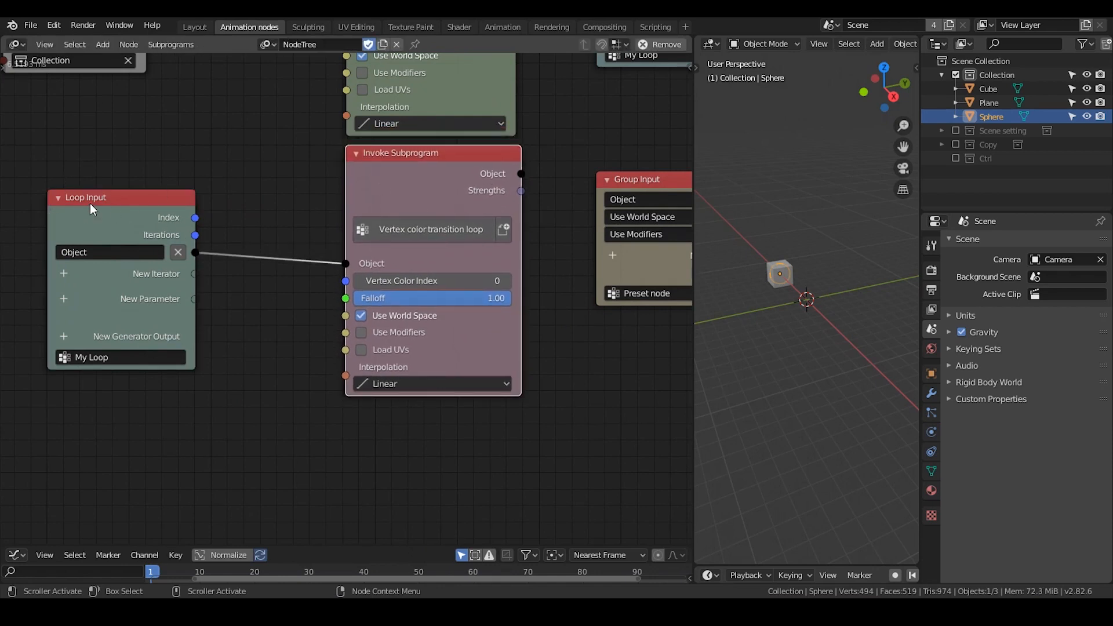
Align the vertex color transition list subprogram directly above the Vertex color transition loop subprogram without overlap.
middle_click_drag(229, 109, 246, 261)
left_click_drag(433, 72, 416, 89)
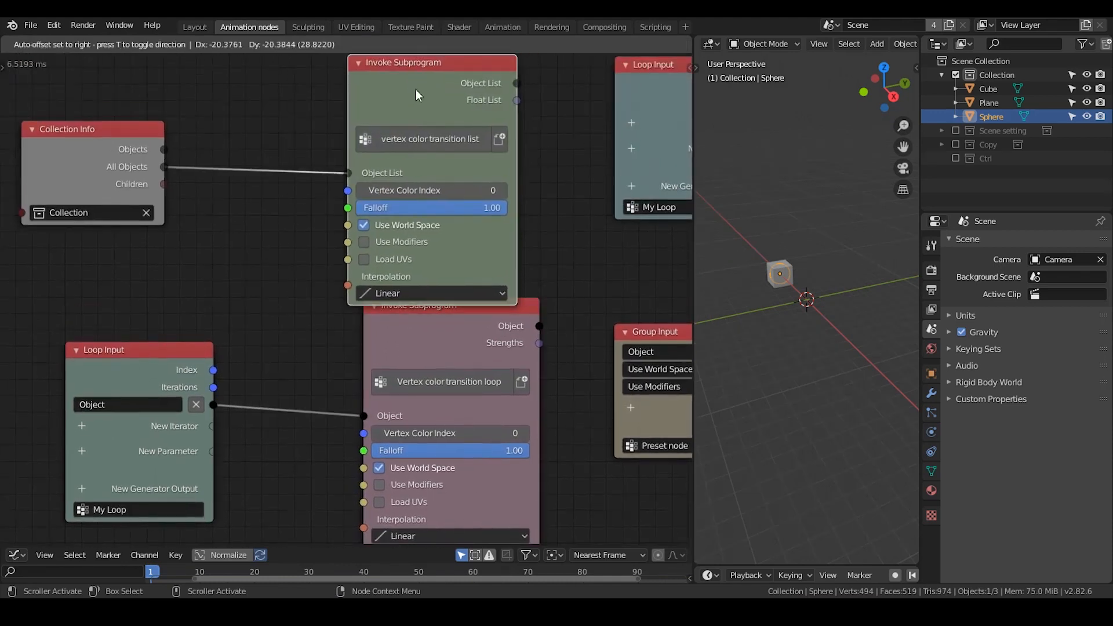
middle_click_drag(318, 137, 347, 159)
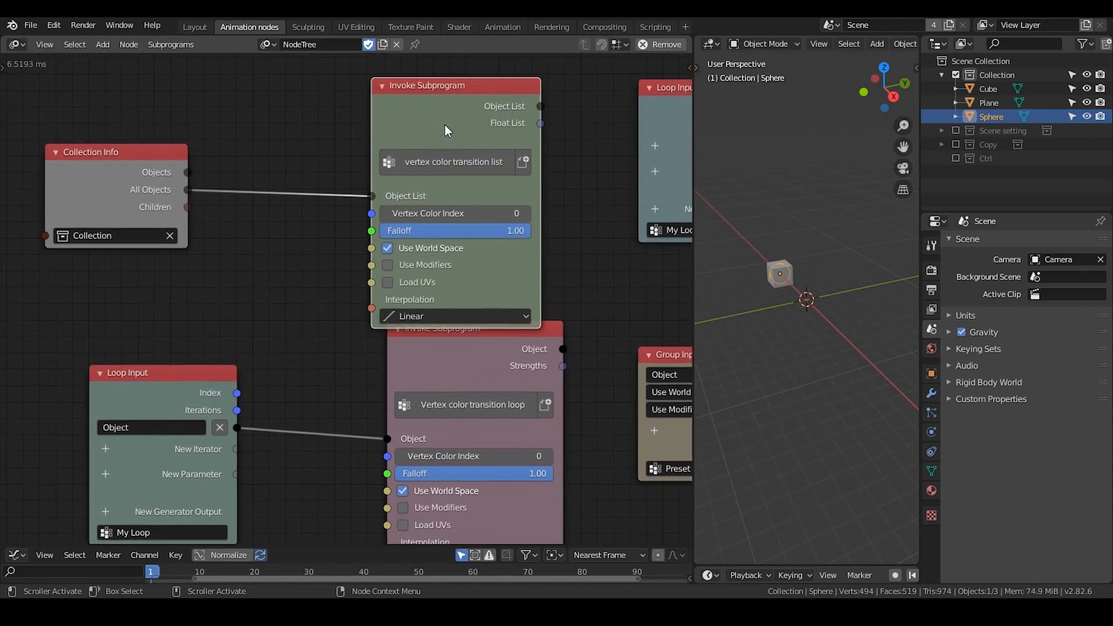
left_click_drag(444, 124, 445, 112)
middle_click_drag(479, 343, 457, 222)
left_click_drag(459, 221, 445, 223)
middle_click_drag(395, 108, 383, 233)
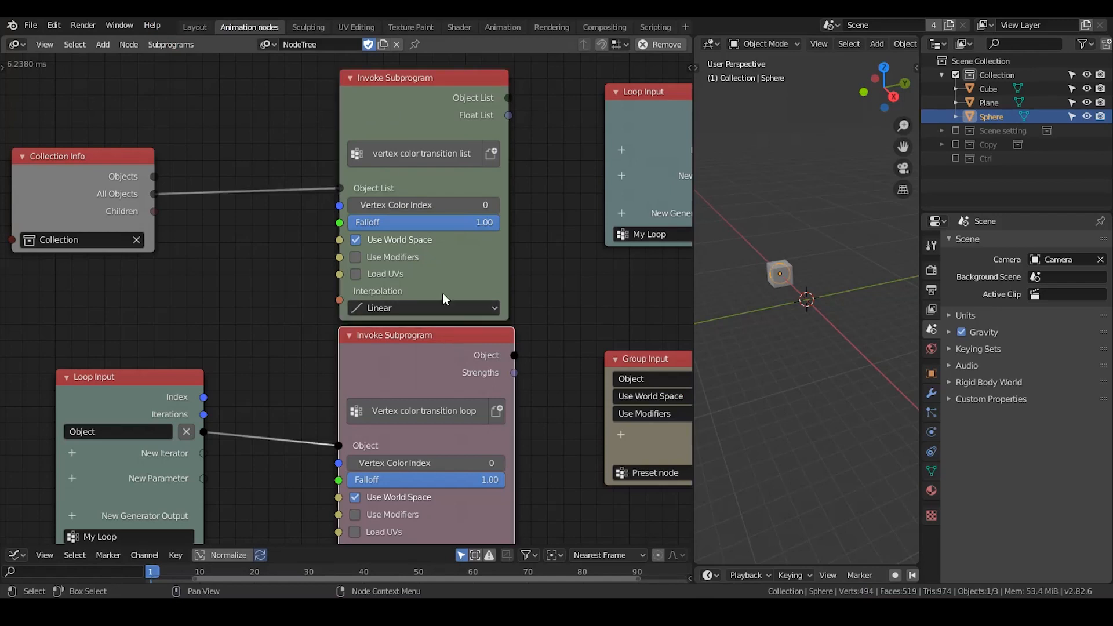
left_click(427, 119)
left_click(450, 360)
left_click(429, 107)
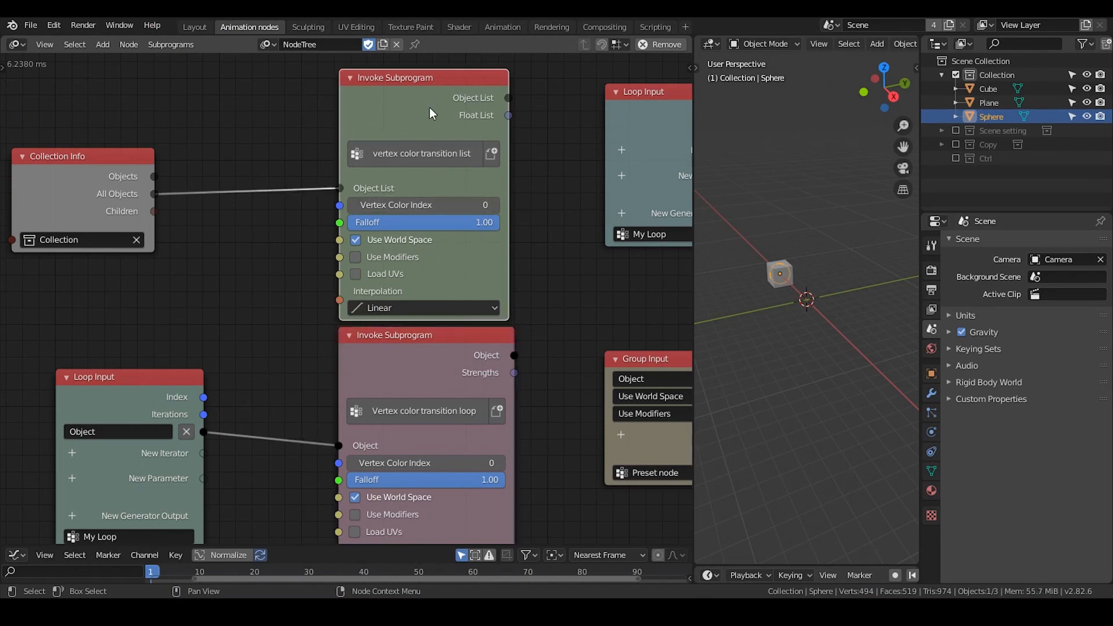
Switch to the Preset node tree and examine how the vertex color transition list frame wraps the loop subprogram.
left_click(268, 44)
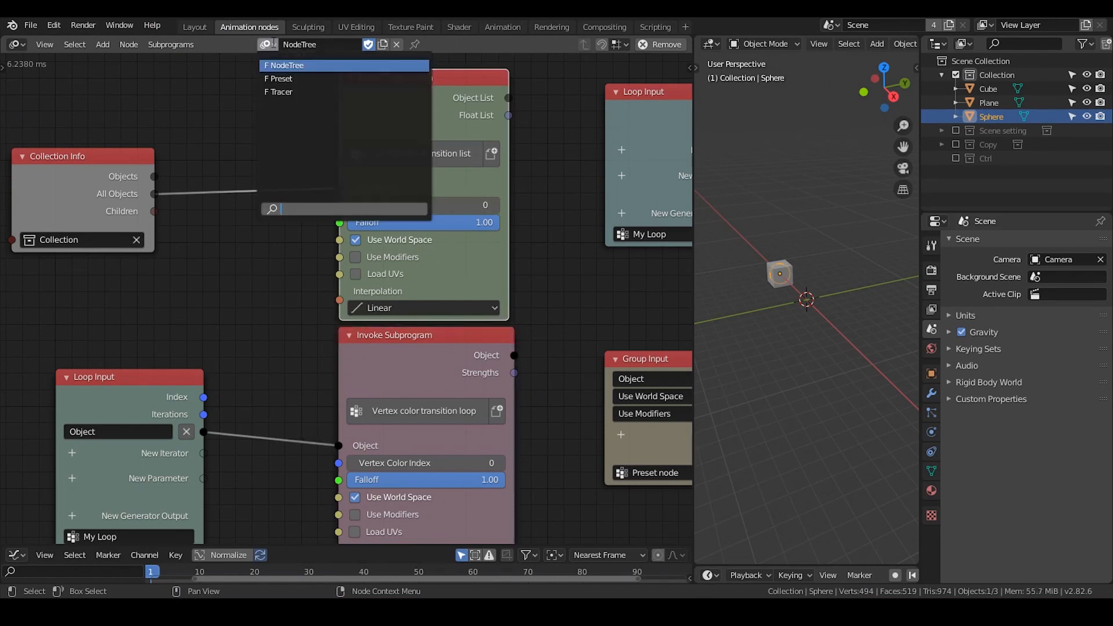
left_click(300, 79)
scroll(348, 221, "up", 5, "shift")
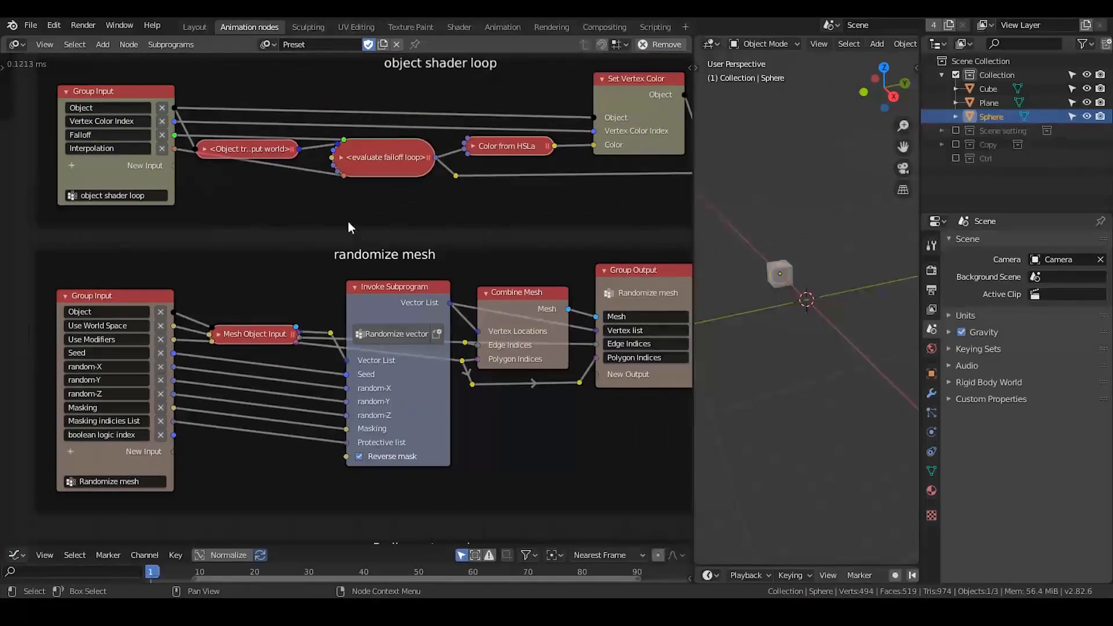
middle_click_drag(348, 221, 336, 464)
middle_click_drag(432, 348, 500, 430)
scroll(298, 279, "up", 3)
middle_click_drag(306, 281, 358, 335)
scroll(358, 335, "up", 2)
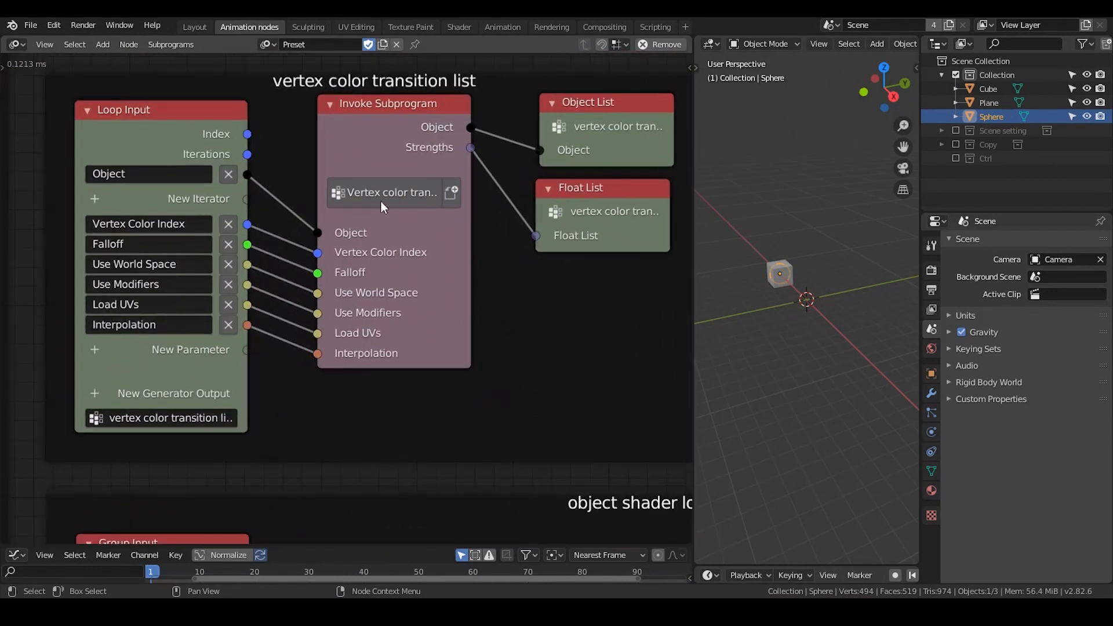
left_click(399, 165)
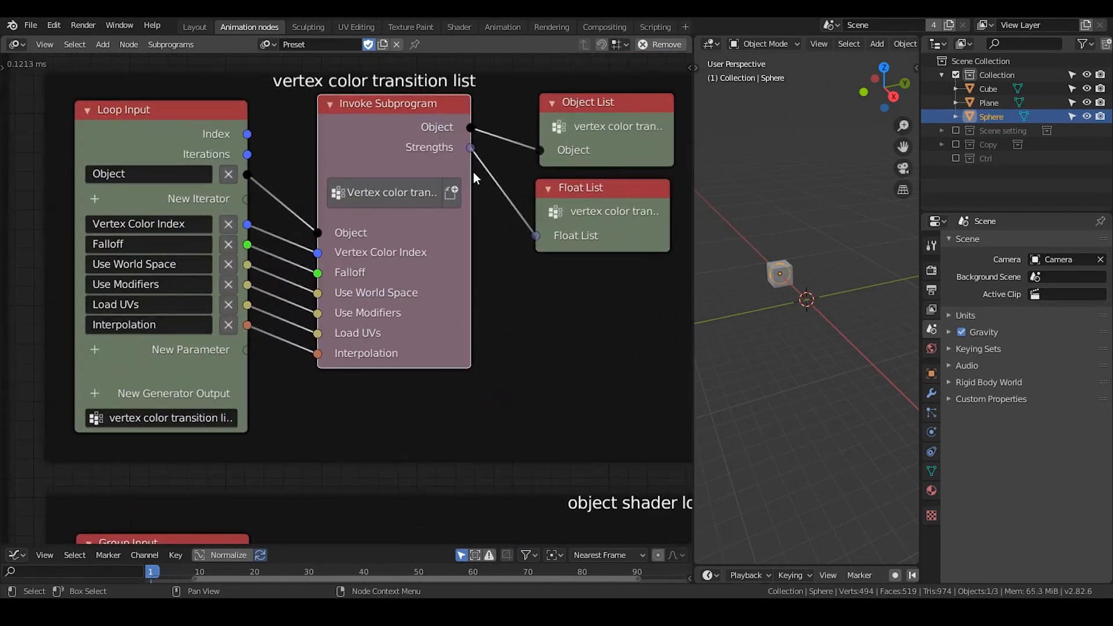
Widen the Invoke Subprogram and Loop Input nodes until their subprogram names fit, and shift the Loop Input away from the invoke node.
left_click(471, 171)
left_click(469, 174)
left_click_drag(469, 174, 519, 174)
left_click_drag(248, 381, 290, 379)
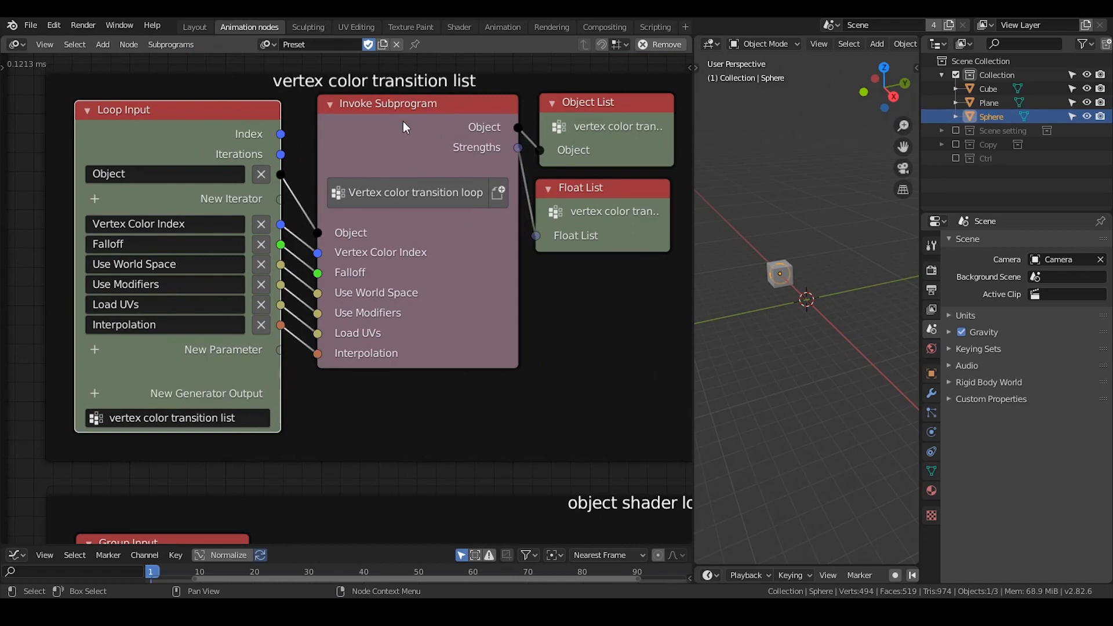
left_click_drag(188, 123, 165, 123)
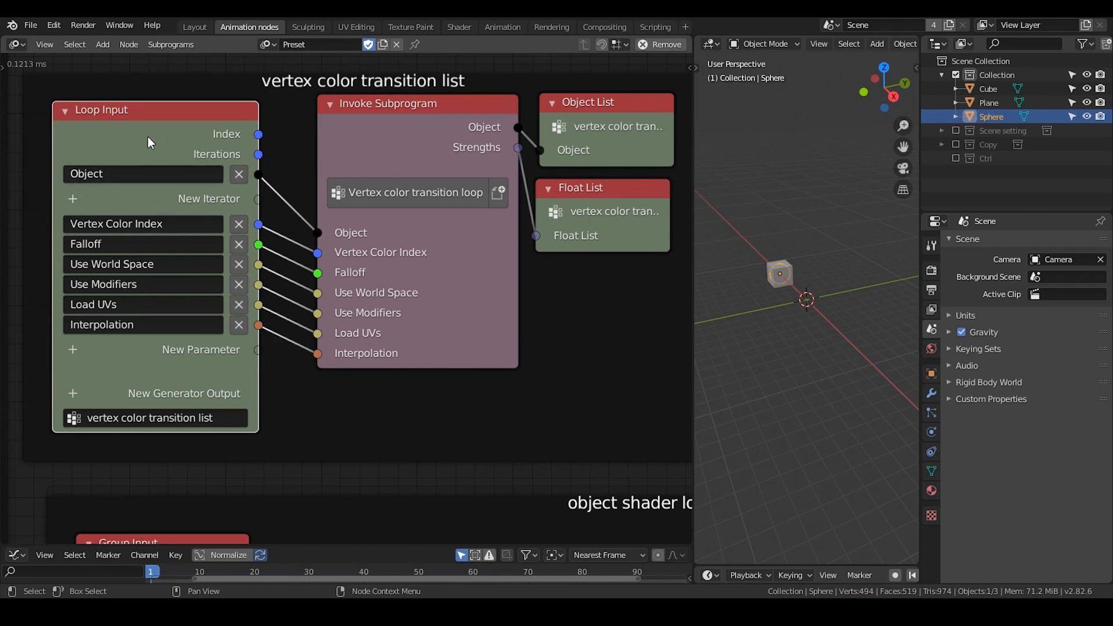
Create an invoke node from the vertex color transition list Loop Input and delete it again.
key("w")
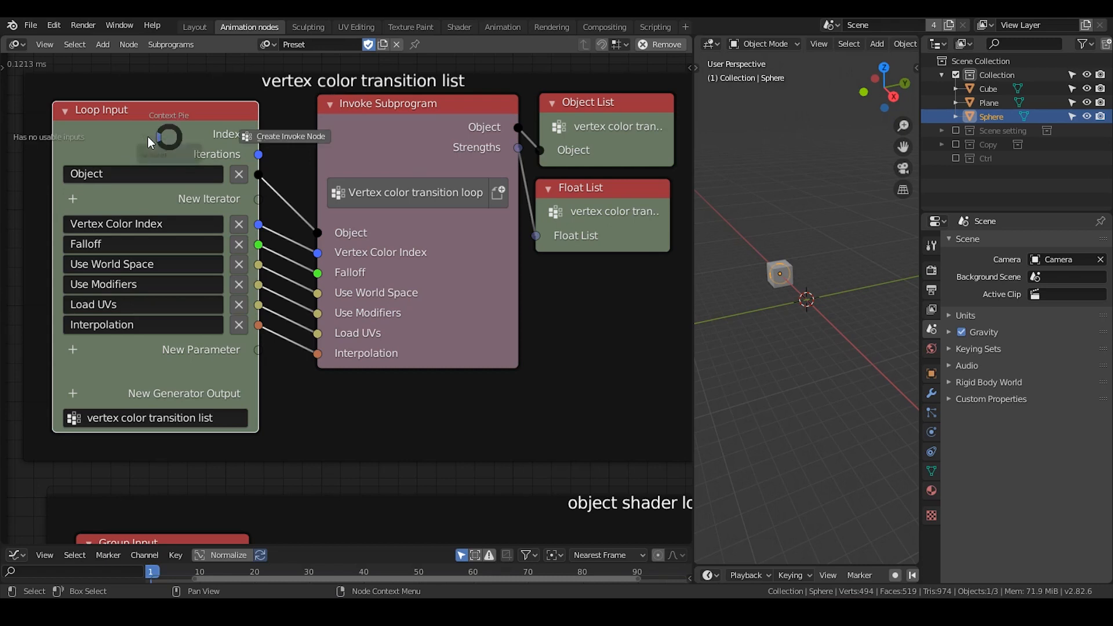
left_click(282, 138)
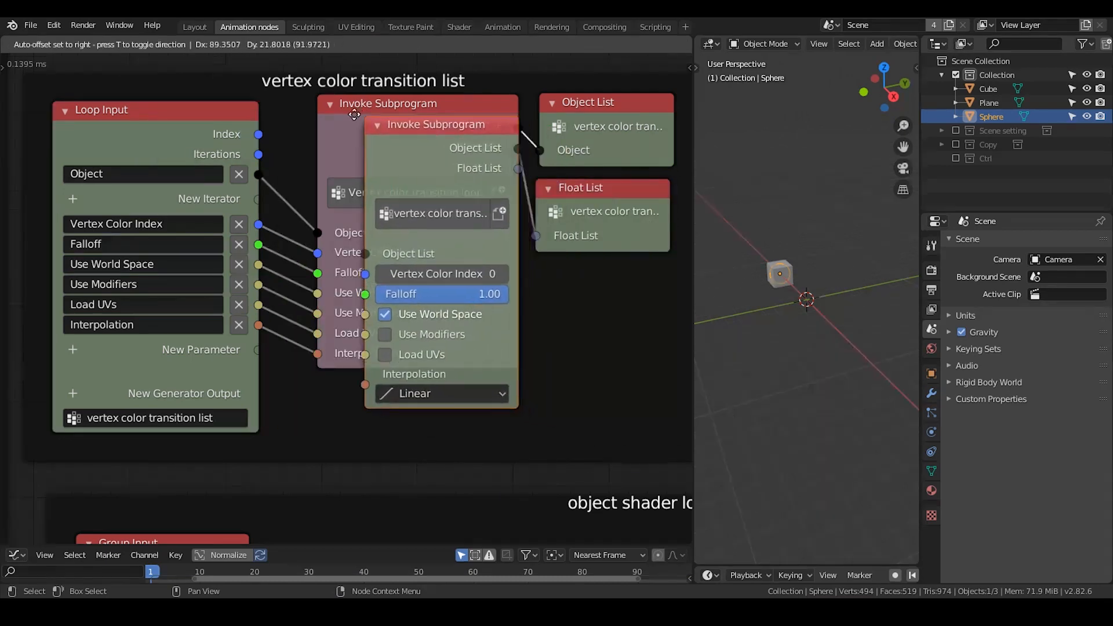
left_click(406, 143)
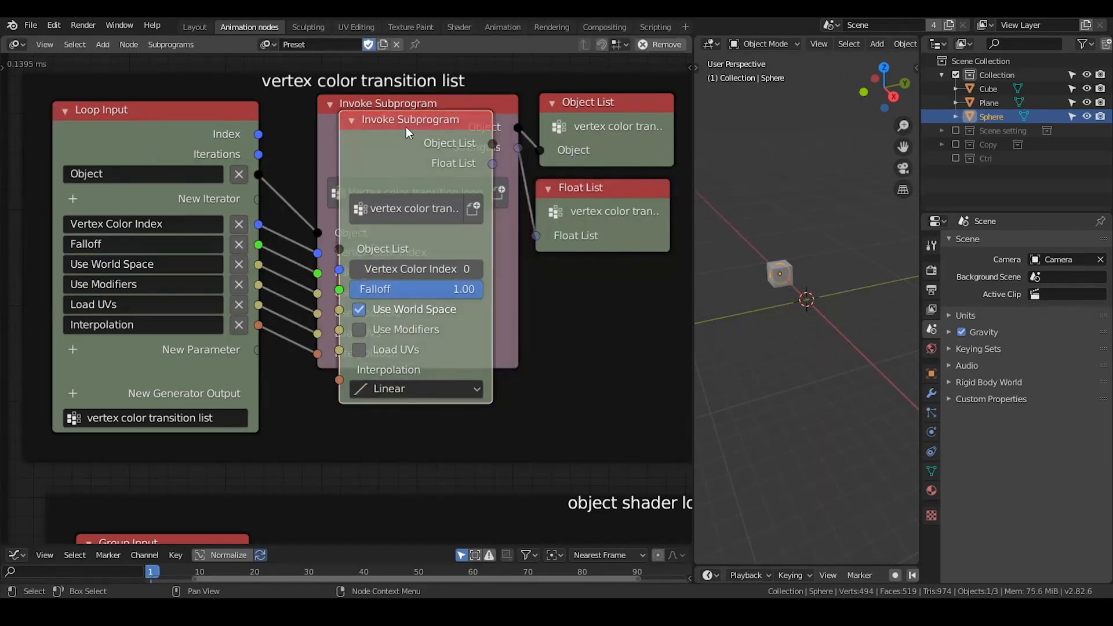
key("x")
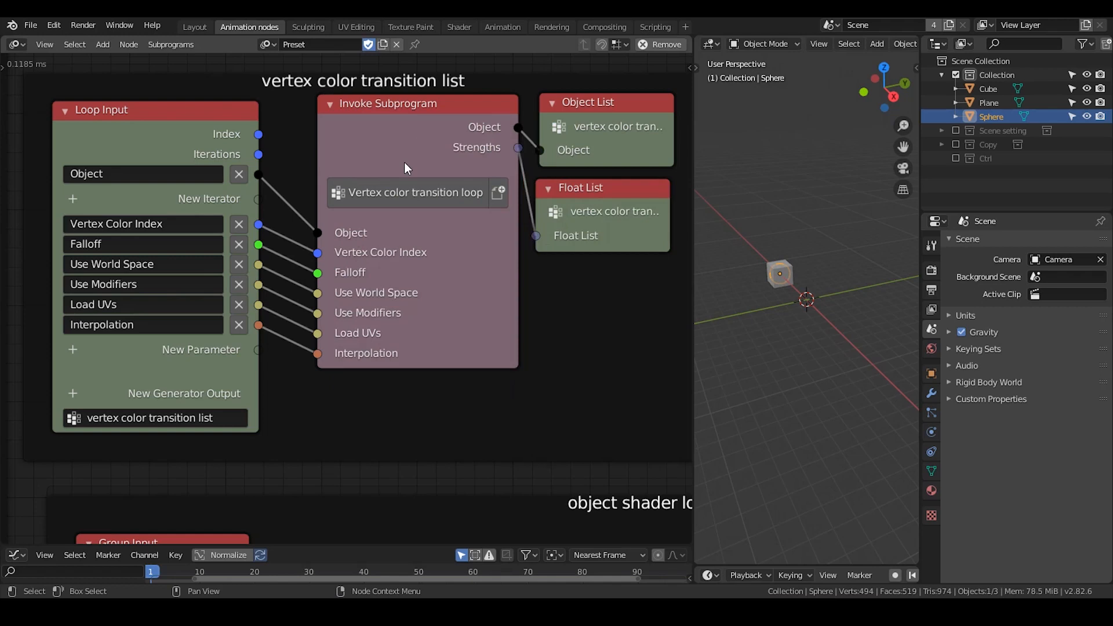
Switch to the NodeTree node tree and move the Preset node Group Input up beside the My Loop Loop Input.
left_click(266, 44)
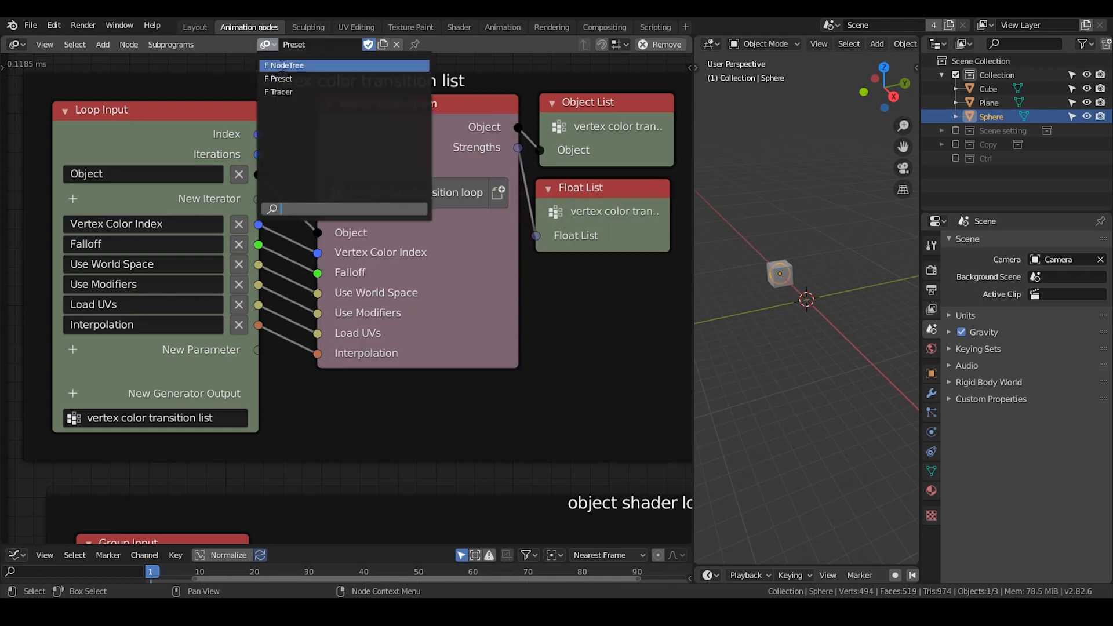
left_click(283, 62)
middle_click_drag(238, 283, 185, 249)
scroll(200, 277, "down", 3)
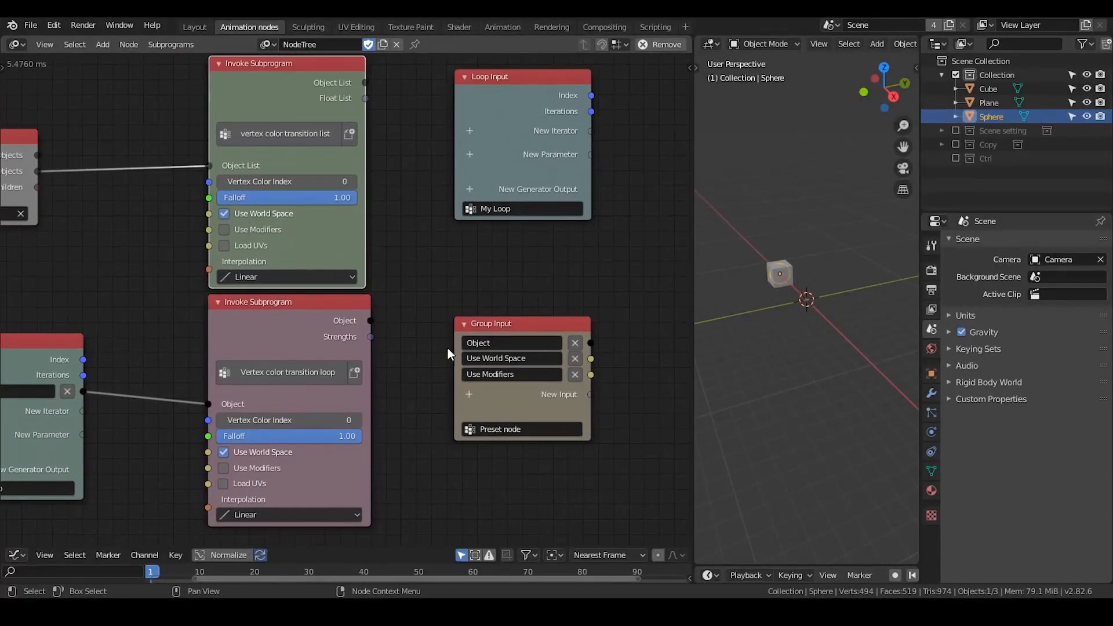
left_click(482, 328)
left_click(490, 104)
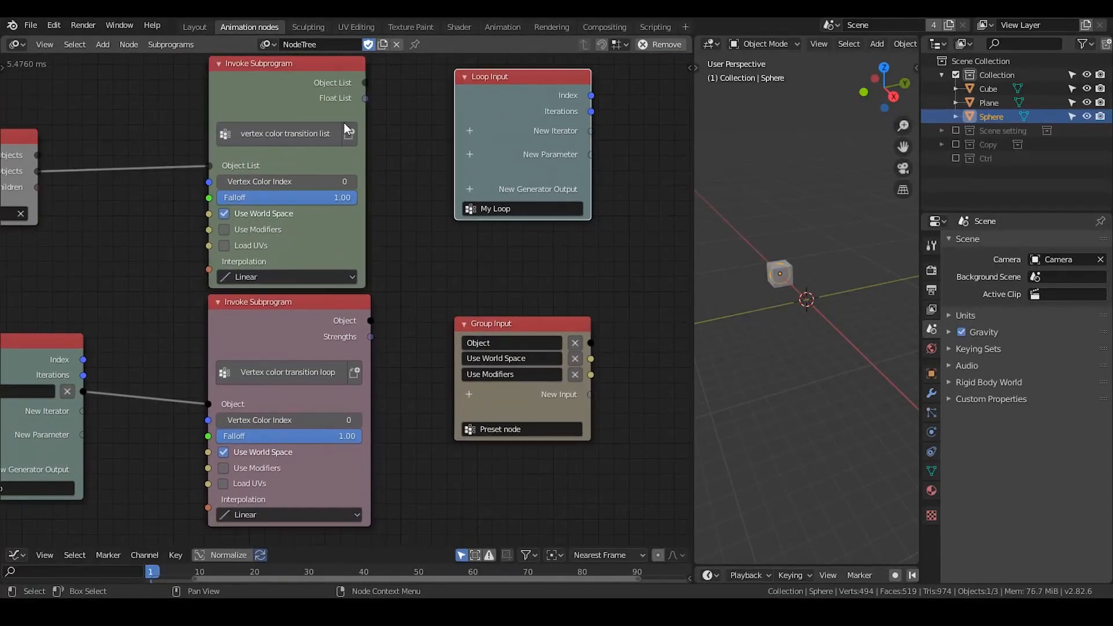
middle_click_drag(347, 229, 400, 246)
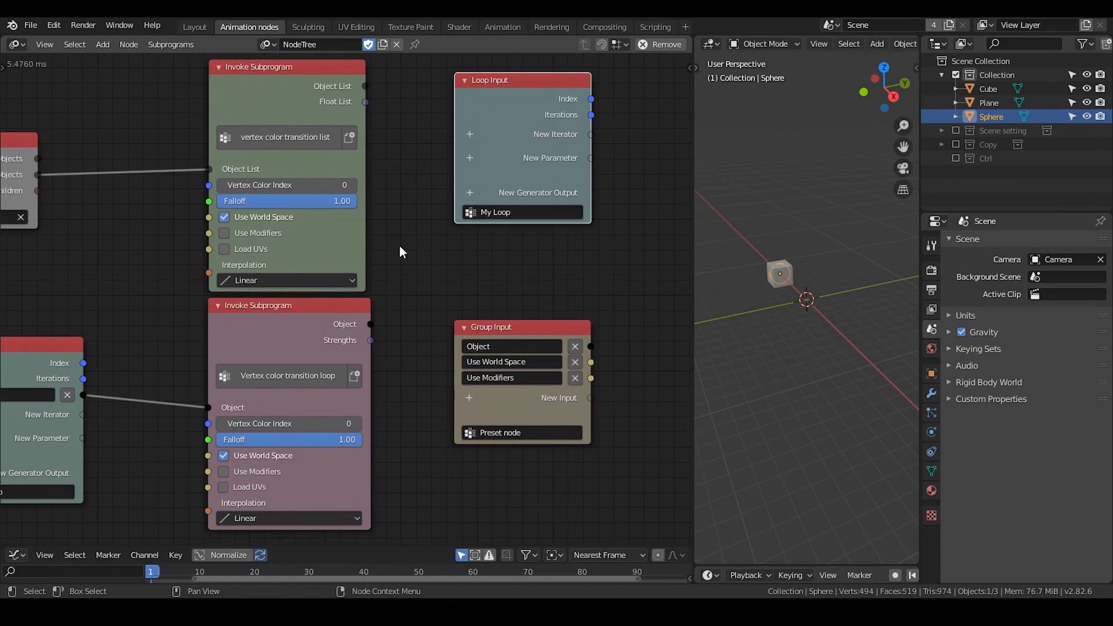
left_click(515, 326)
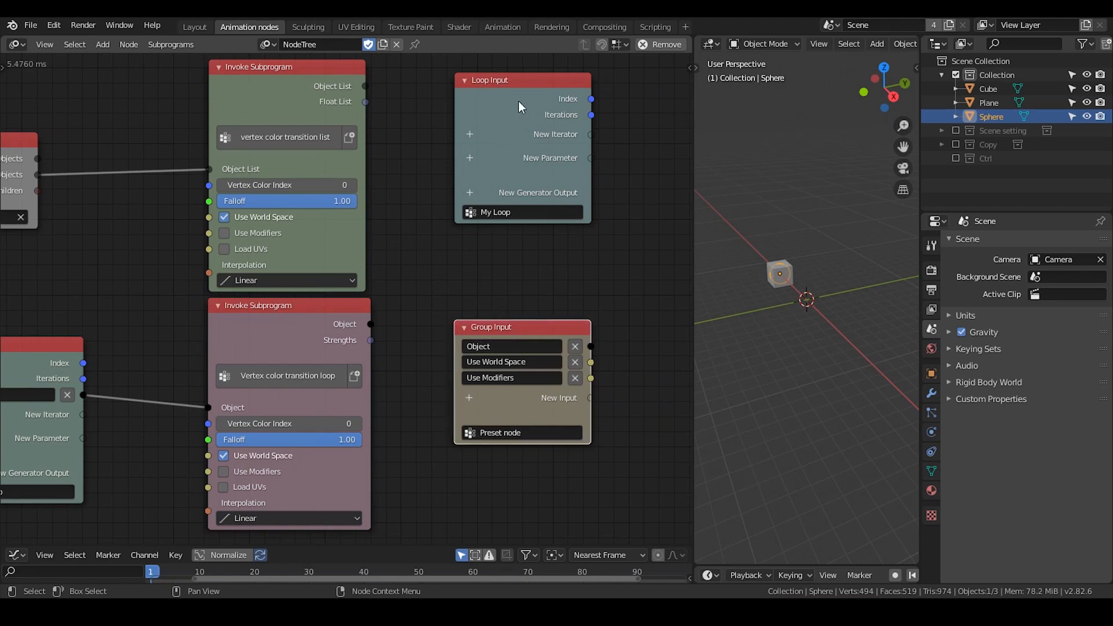
left_click_drag(518, 337, 641, 138)
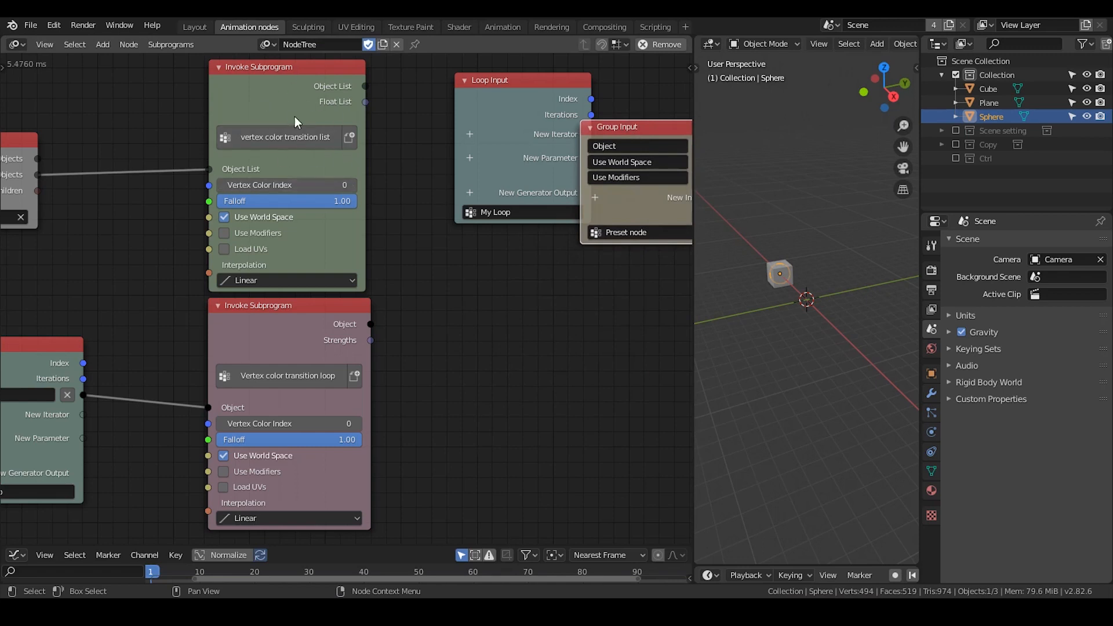
Try to loop through the Collection Info objects and link the new Loop Input's Object to the list subprogram's Object List.
middle_click_drag(60, 227, 213, 219)
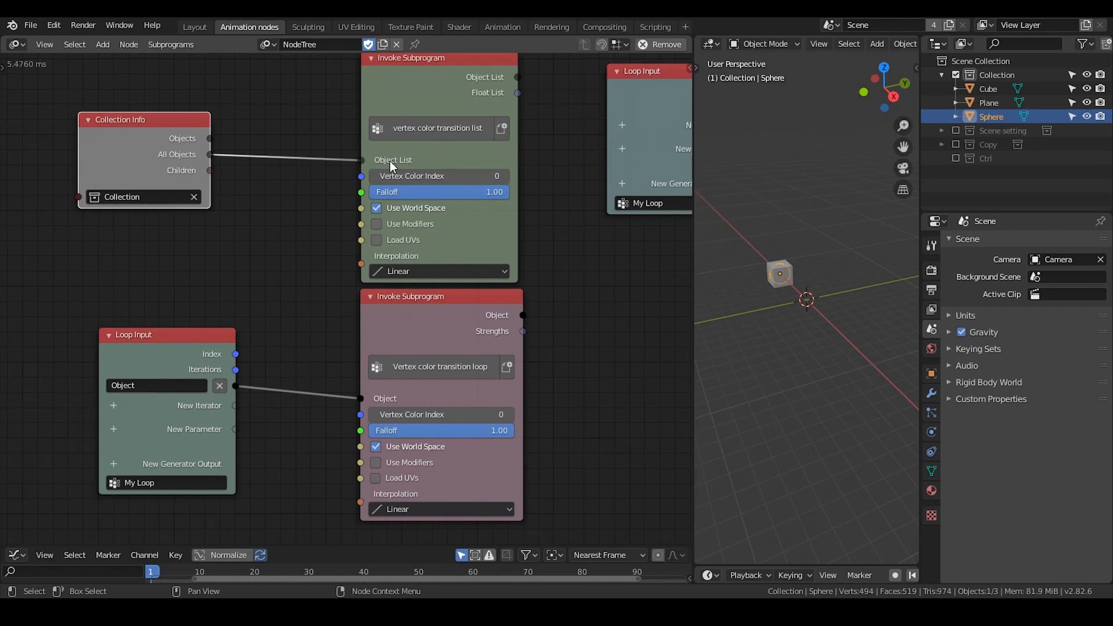
left_click_drag(139, 139, 92, 142)
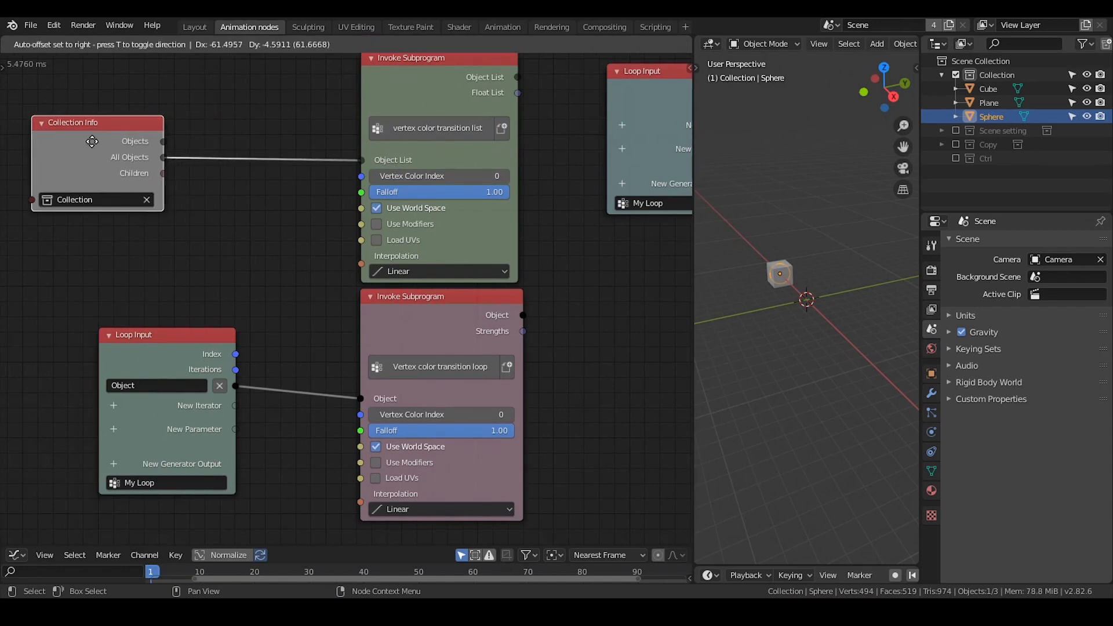
key("w")
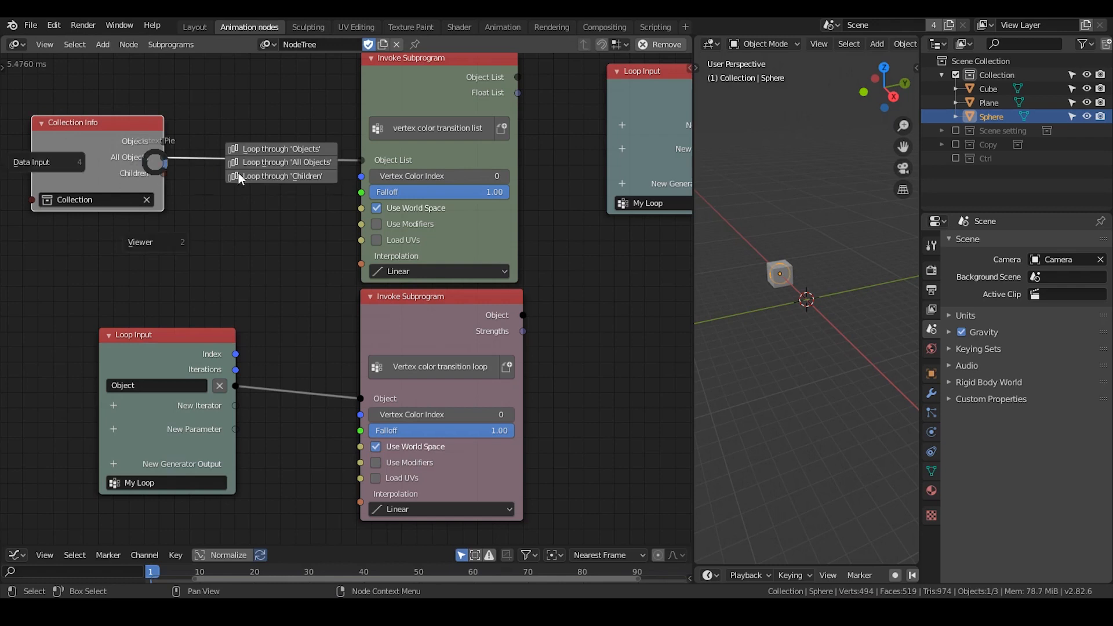
left_click(234, 181)
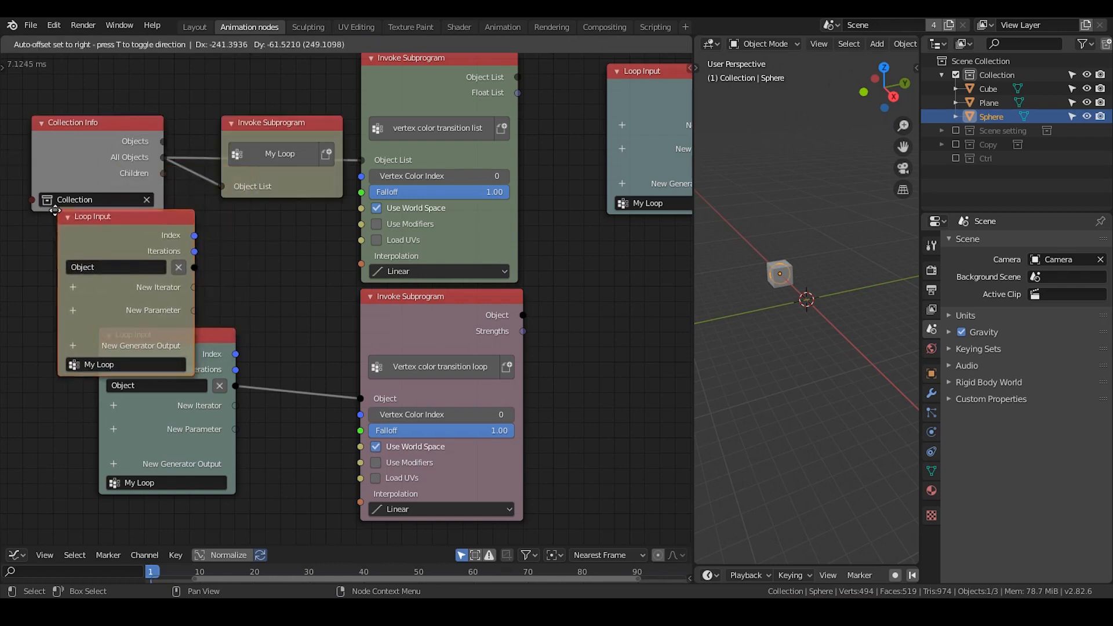
left_click_drag(264, 128, 257, 86)
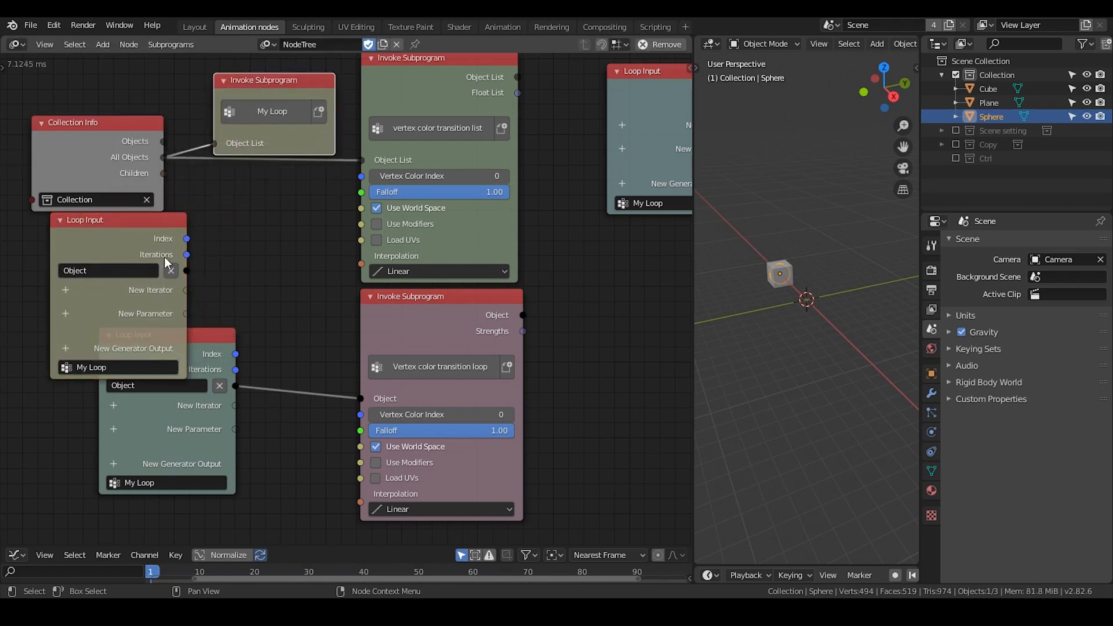
left_click_drag(186, 270, 362, 160)
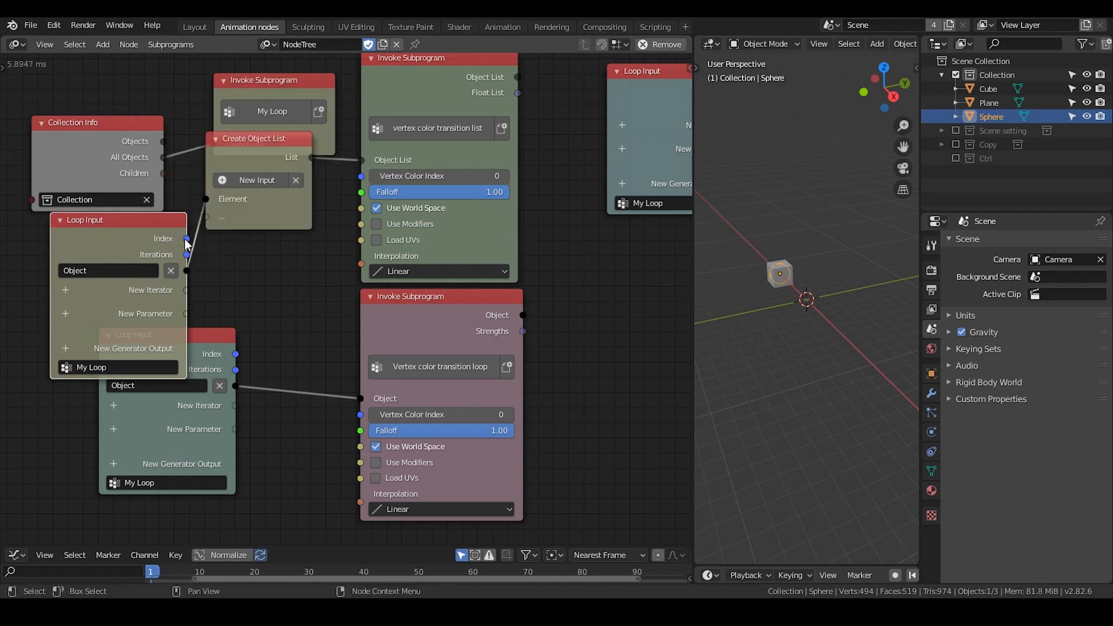
left_click_drag(144, 236, 118, 180)
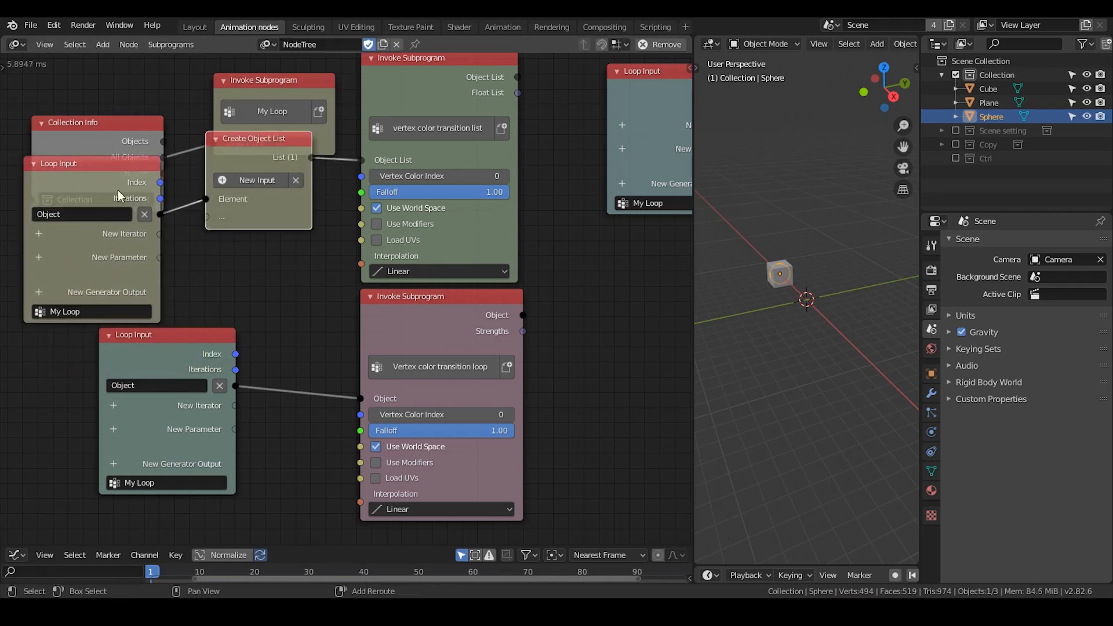
Delete the trial loop's nodes together with Create Object List, and move Collection Info closer to the list subprogram.
key("x")
left_click(275, 82)
key("x")
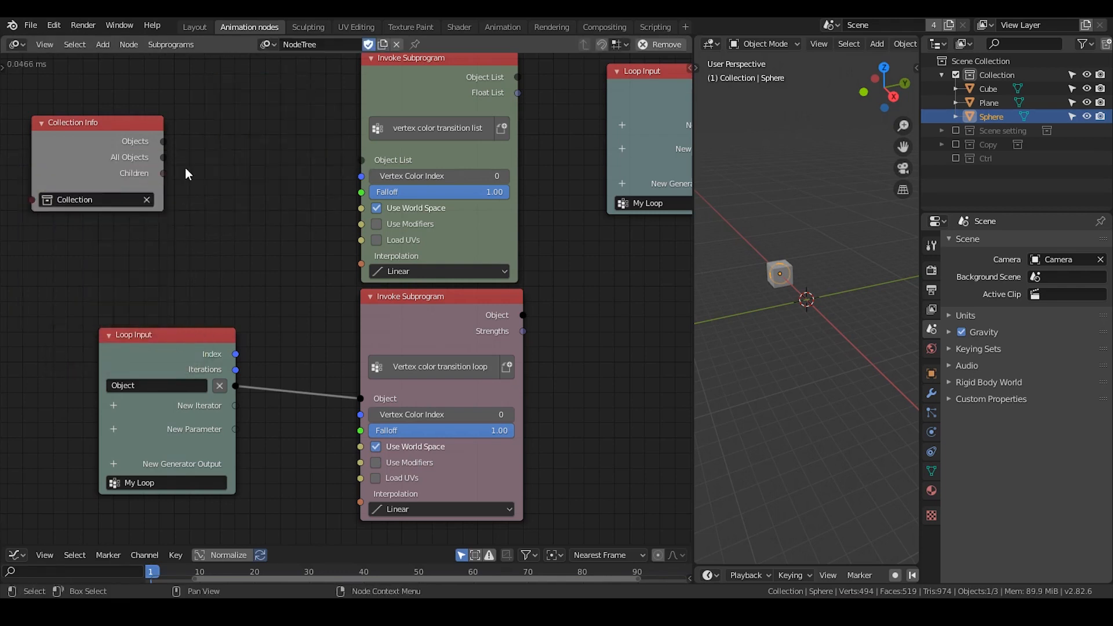
left_click_drag(102, 147, 189, 145)
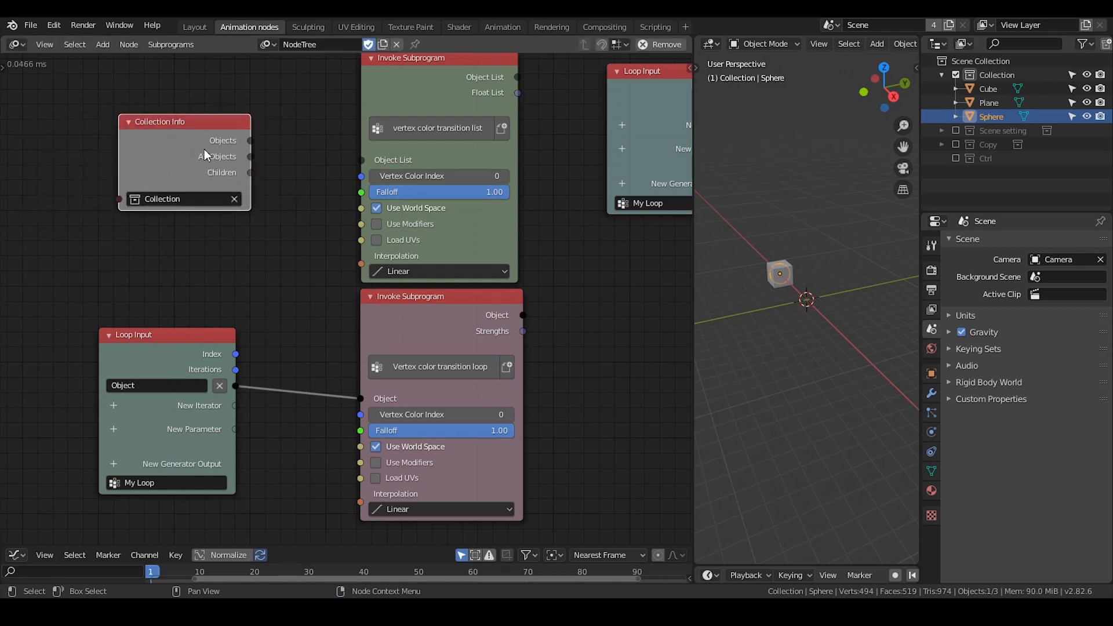
Place the Preset node Group Input directly below the empty My Loop Loop Input without overlap.
middle_click_drag(477, 240, 322, 315)
scroll(322, 315, "down", 6)
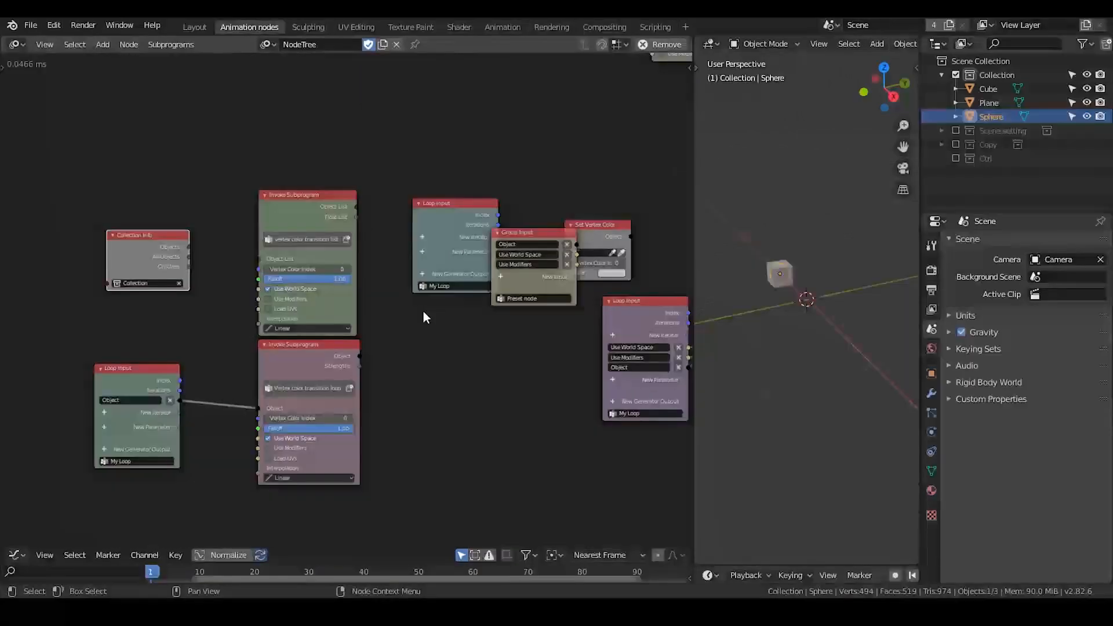
middle_click_drag(530, 255, 426, 210)
left_click_drag(425, 191, 344, 274)
middle_click_drag(243, 318, 333, 249)
scroll(333, 249, "up", 5)
middle_click_drag(110, 74, 203, 172)
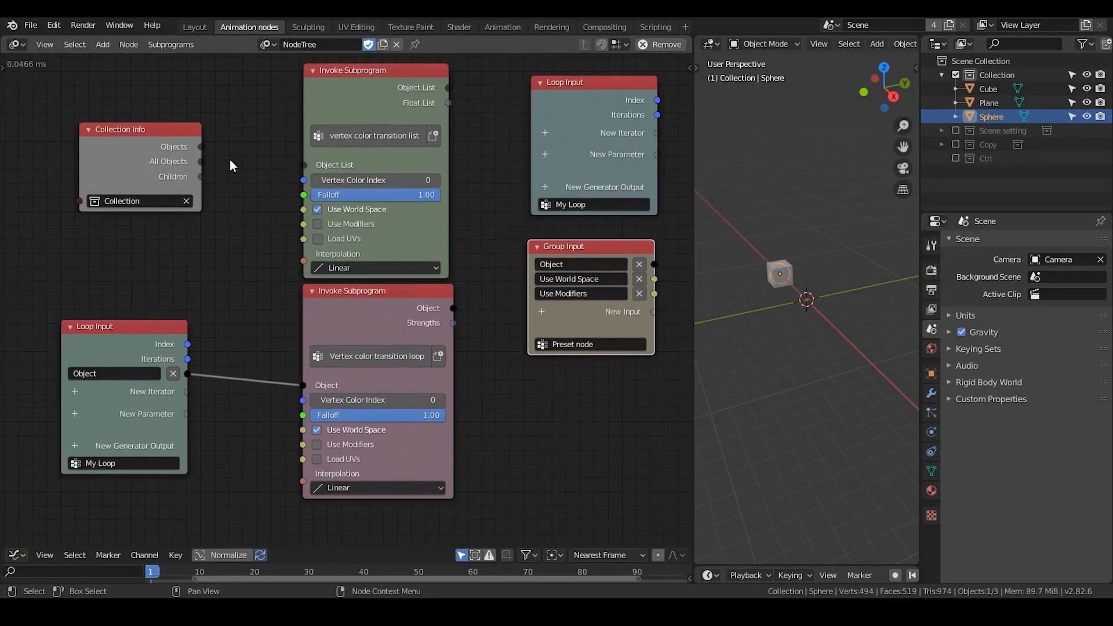
Link Collection Info's All Objects to the vertex color transition list Object List, and move Collection Info farther from that subprogram.
left_click_drag(202, 156, 305, 165)
left_click_drag(173, 152, 122, 152)
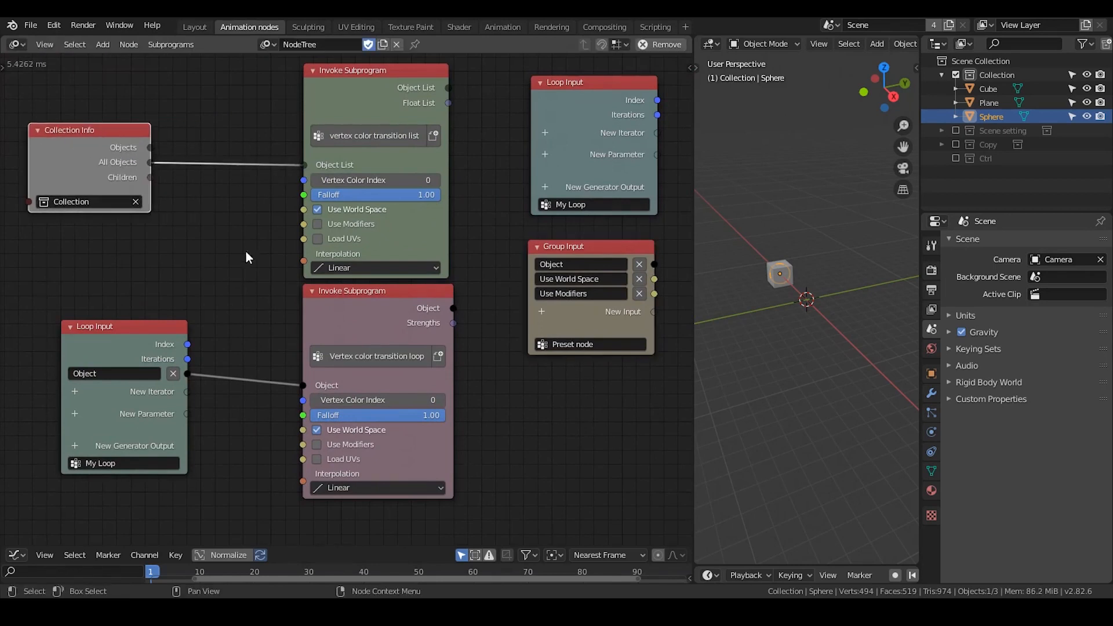
Examine the Set Vertex Color and My Loop nodes farther along the tree, and switch to OBS Studio.
scroll(449, 332, "down", 1)
mouse_move(454, 339)
middle_mouse_down()
mouse_move(373, 308)
mouse_move(225, 327)
middle_mouse_up()
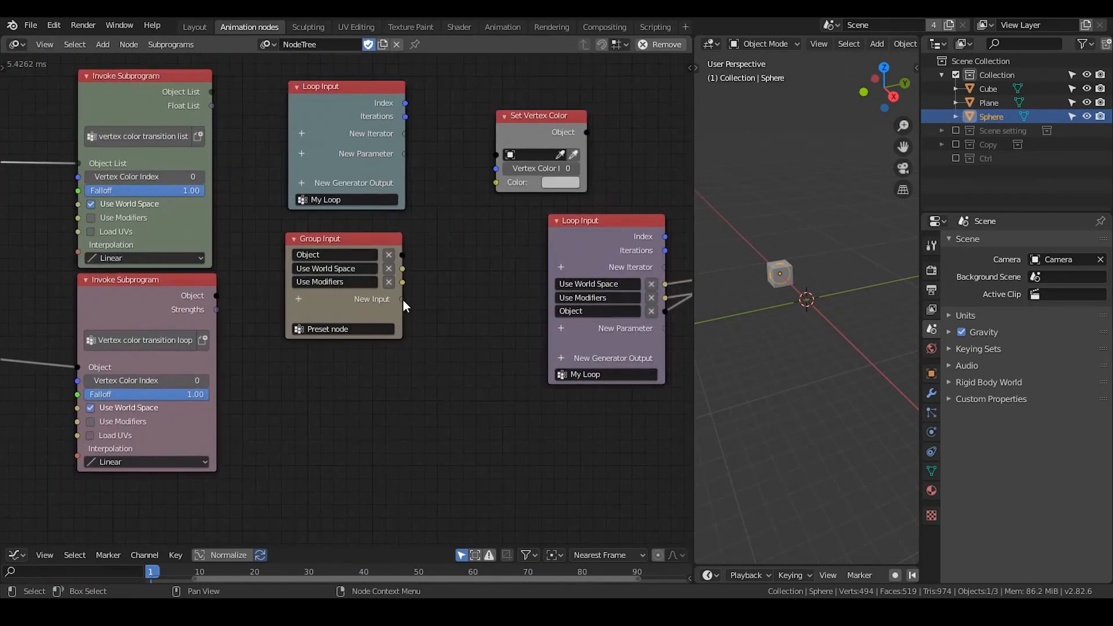
middle_click_drag(402, 303, 171, 348)
middle_click_drag(266, 307, 219, 400)
scroll(214, 383, "down", 3)
middle_click_drag(313, 276, 522, 167)
scroll(408, 220, "up", 2)
middle_click_drag(241, 290, 480, 288)
left_click(358, 613)
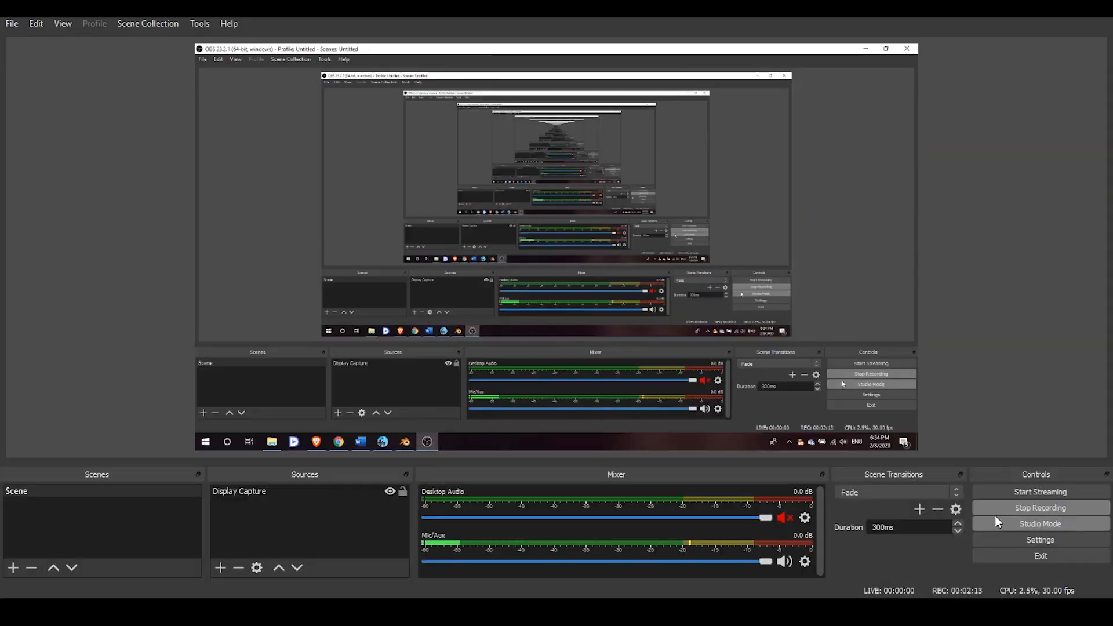